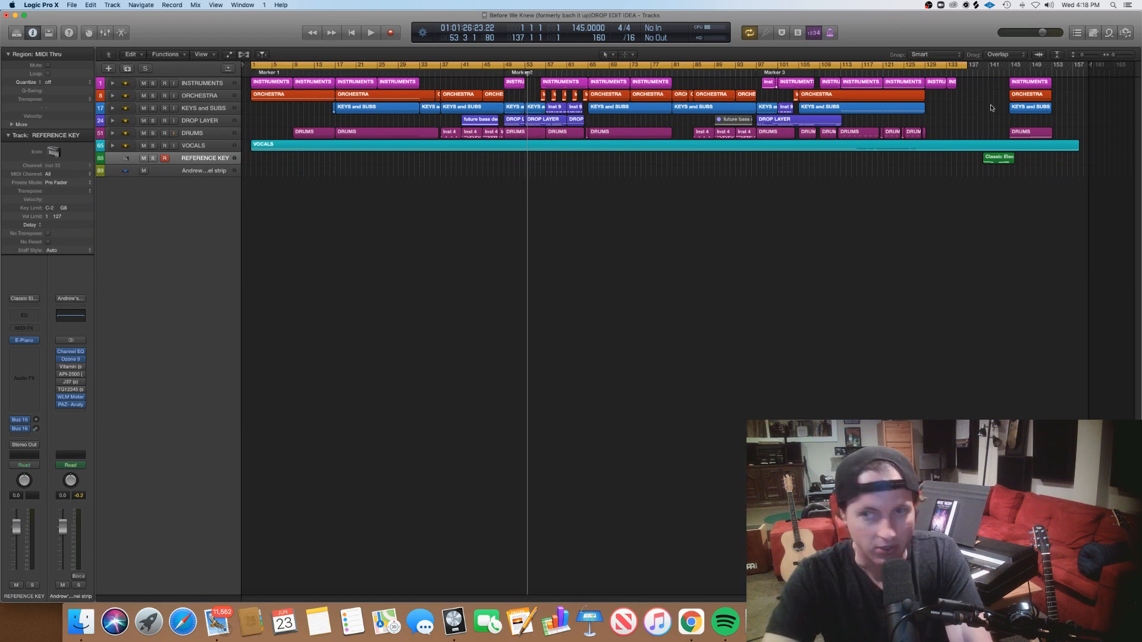
Step: Enlarge the track heights in the arrangement and play the song from the beginning
drag(1083, 58, 1089, 59)
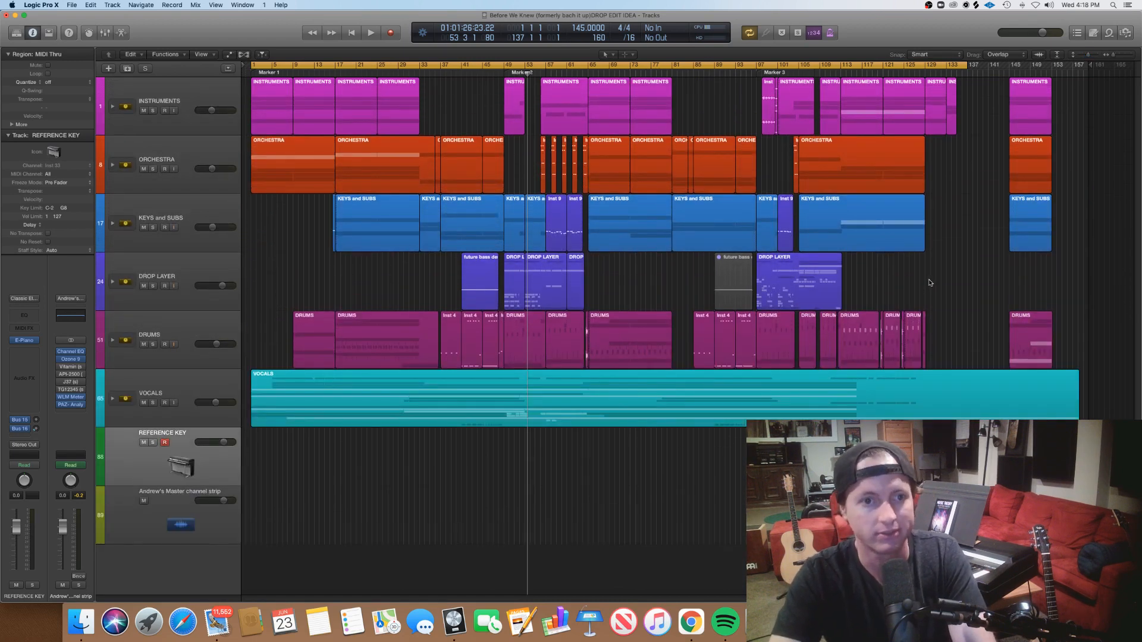
key(Return)
key(space)
Step: Inspect the opening Inst 1 regions of both Untitled tracks in the INSTRUMENTS stack in the Piano Roll, and collapse the stack
click(113, 106)
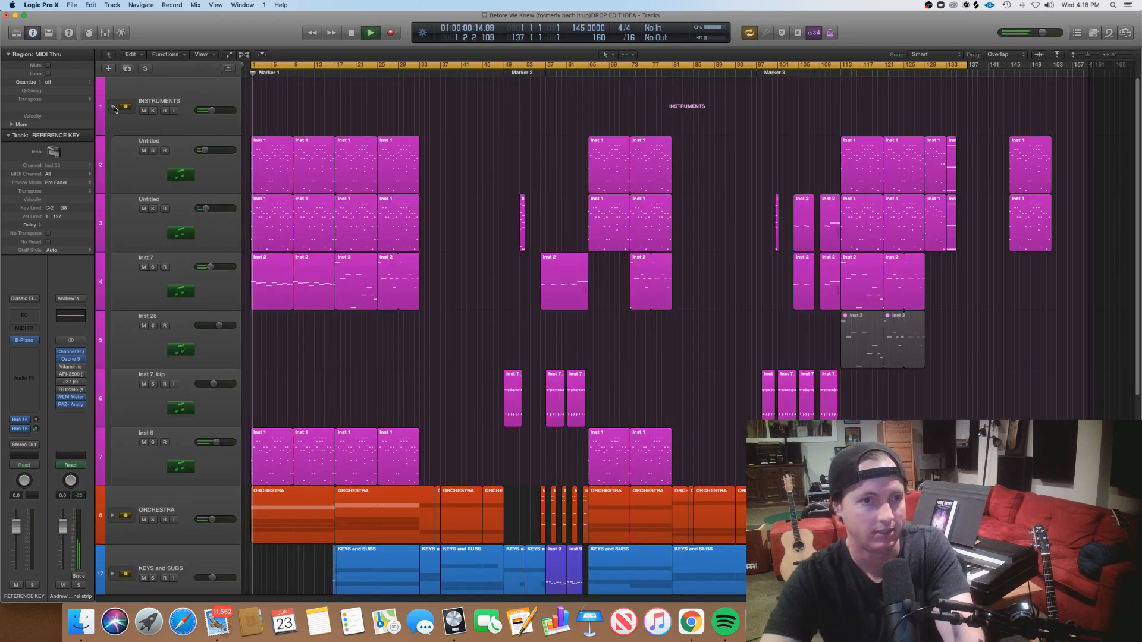
drag(482, 224, 266, 167)
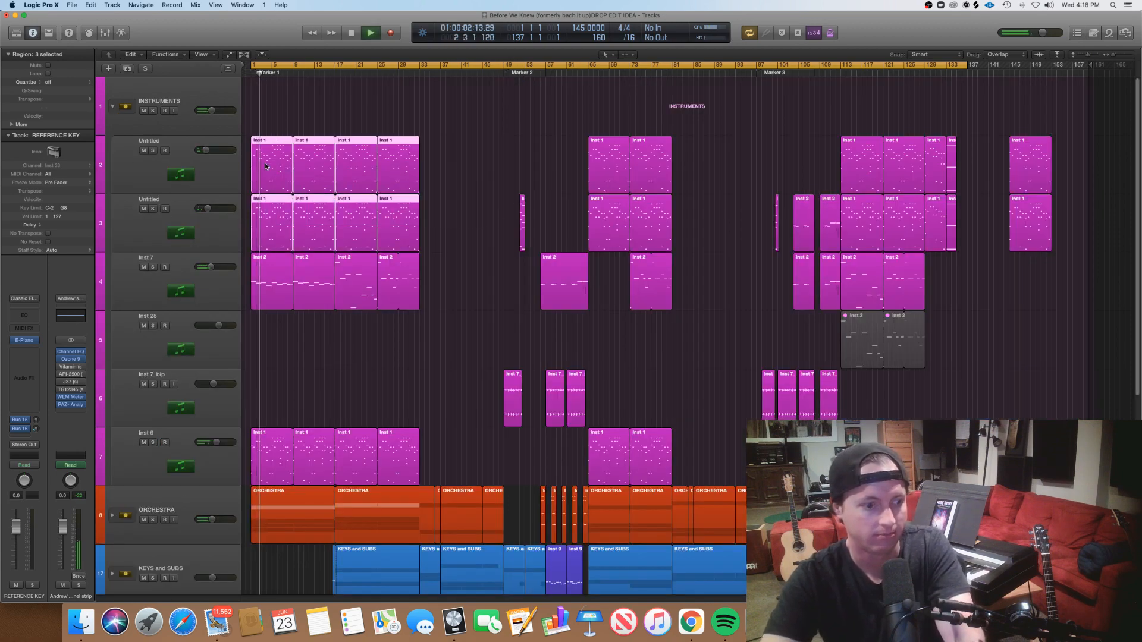
key(p)
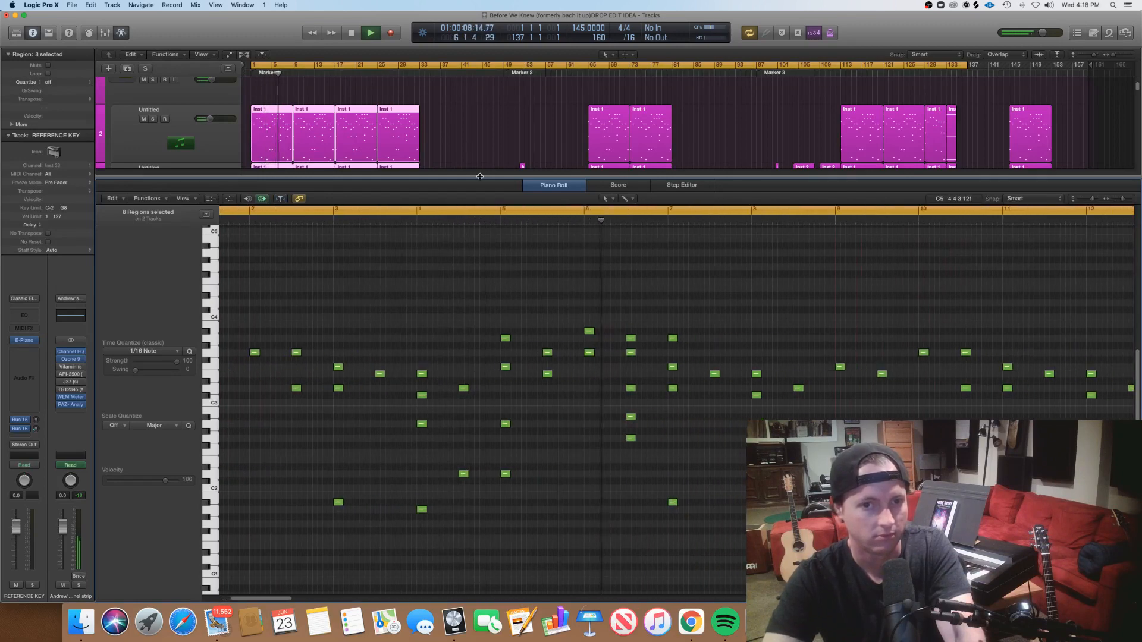
key(p)
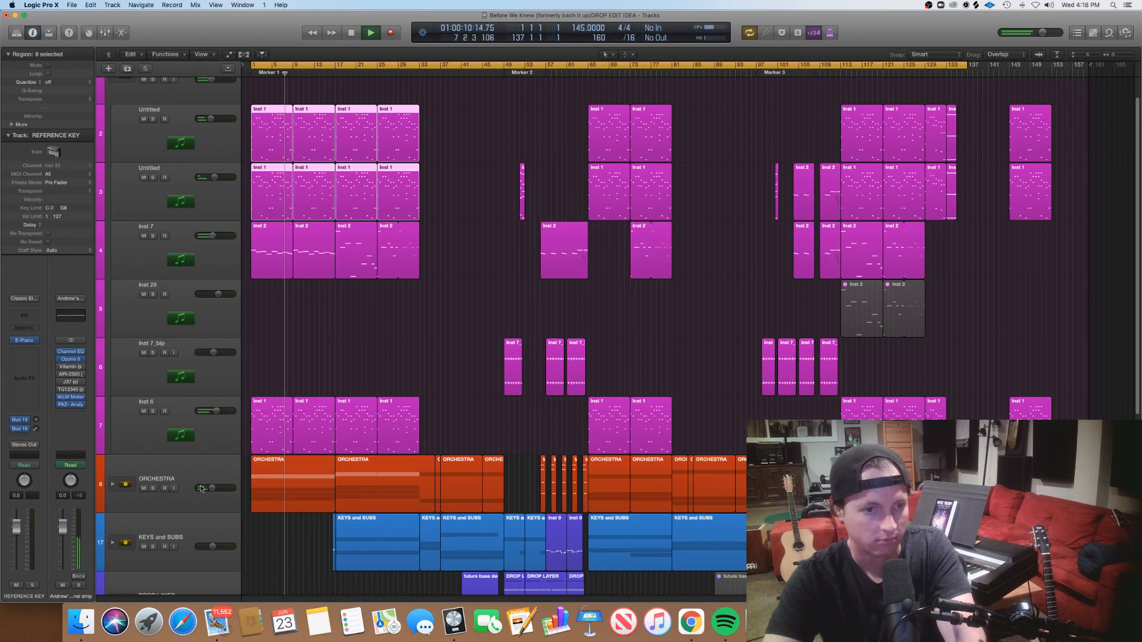
scroll(1130, 304, up, 2)
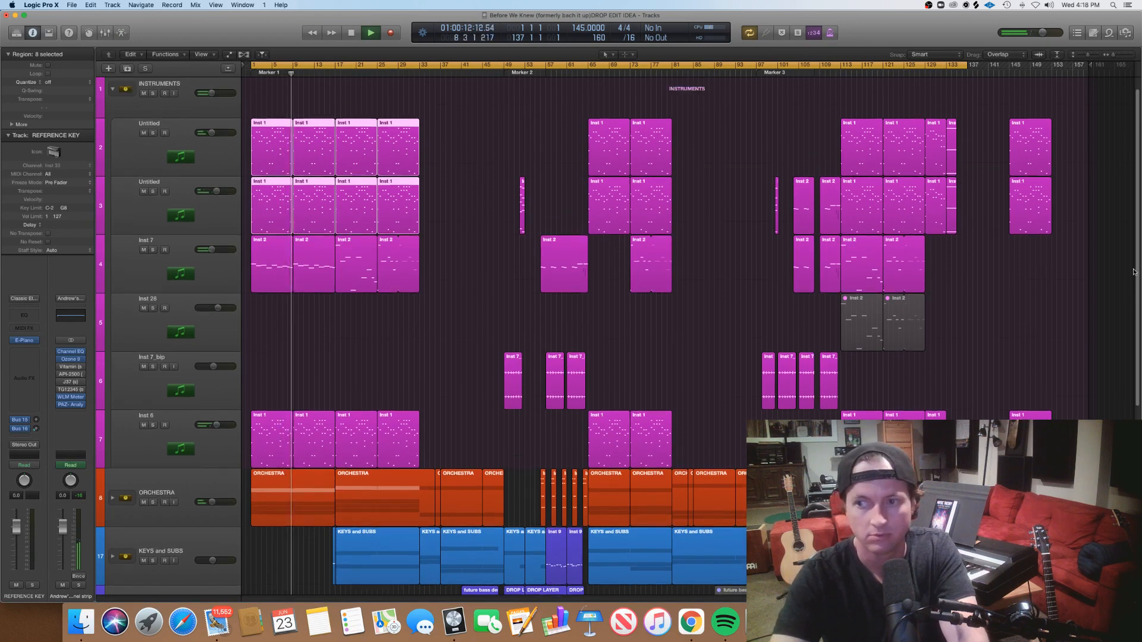
click(113, 107)
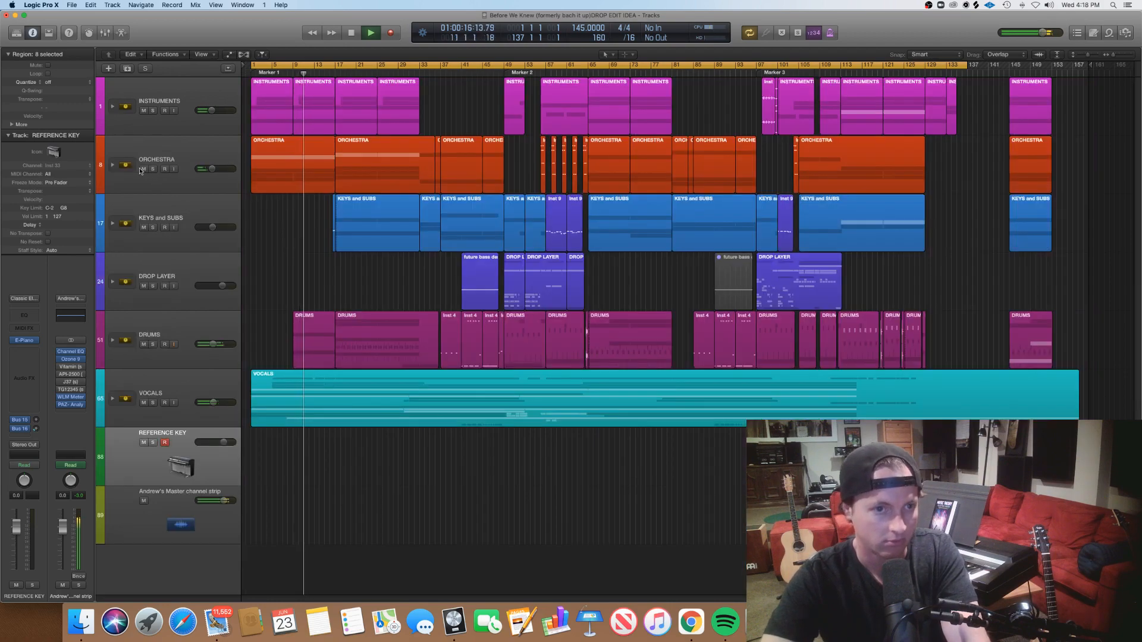
Step: Examine the notes of the opening Inst 2 regions on both Untitled tracks in the ORCHESTRA stack in the Piano Roll
click(113, 165)
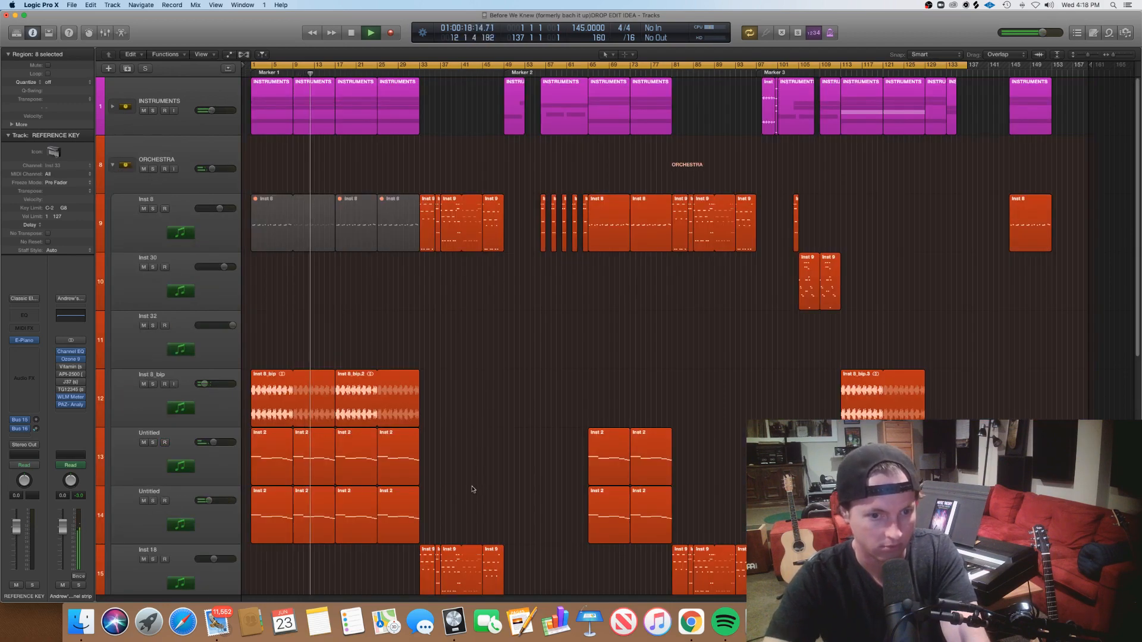
drag(461, 505, 275, 452)
key(p)
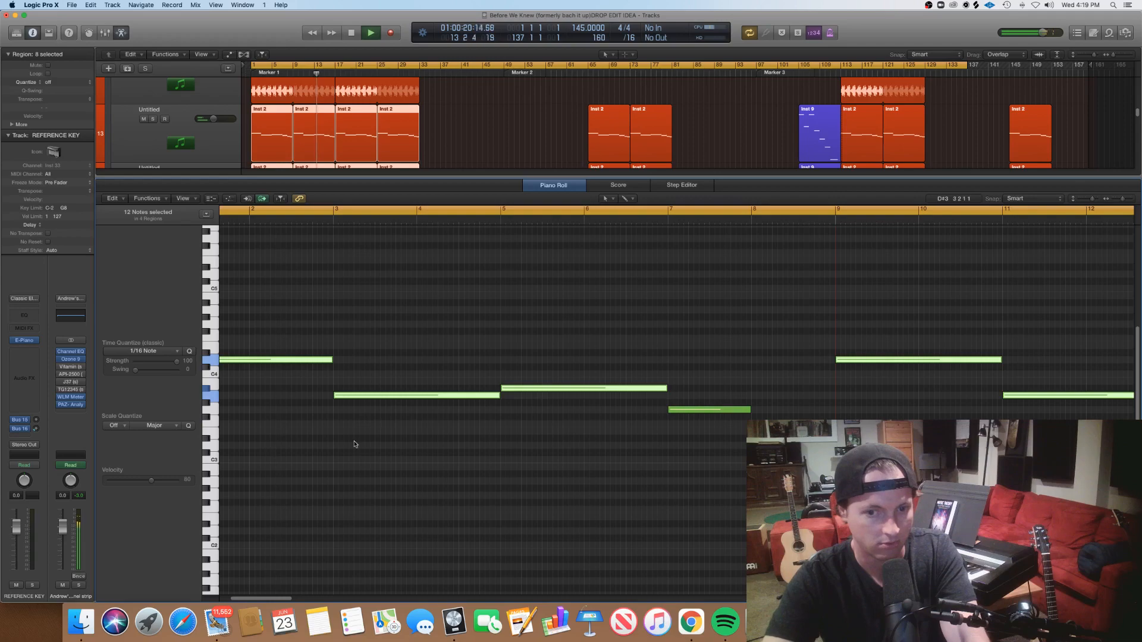
scroll(355, 444, left, 2)
scroll(354, 444, down, 5)
scroll(355, 444, left, 2)
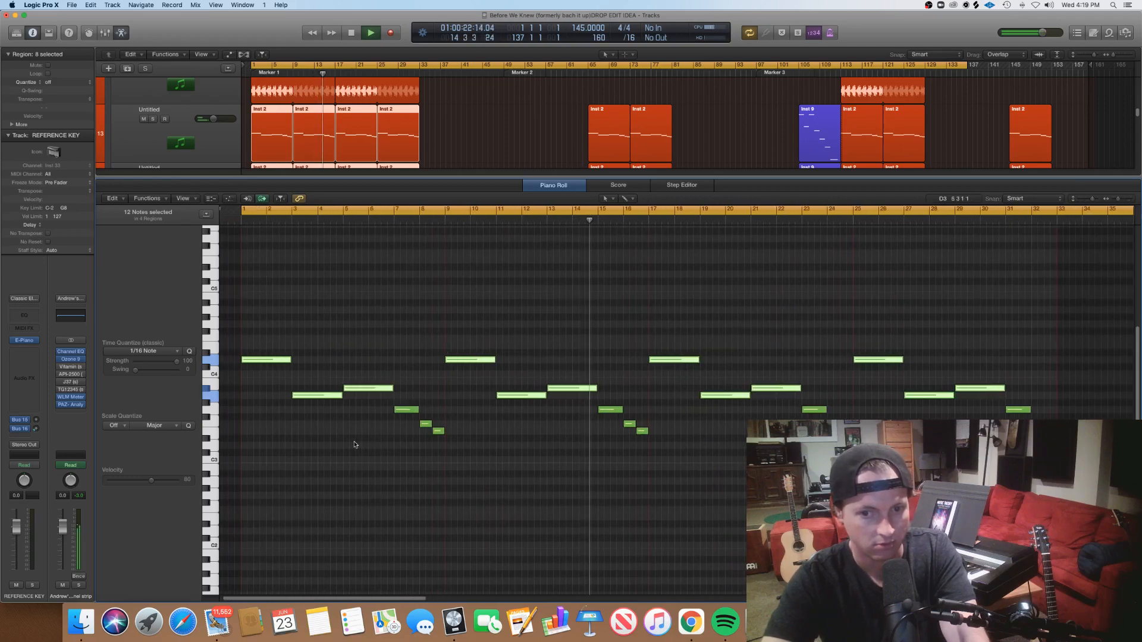
scroll(355, 444, up, 1)
scroll(356, 444, right, 2)
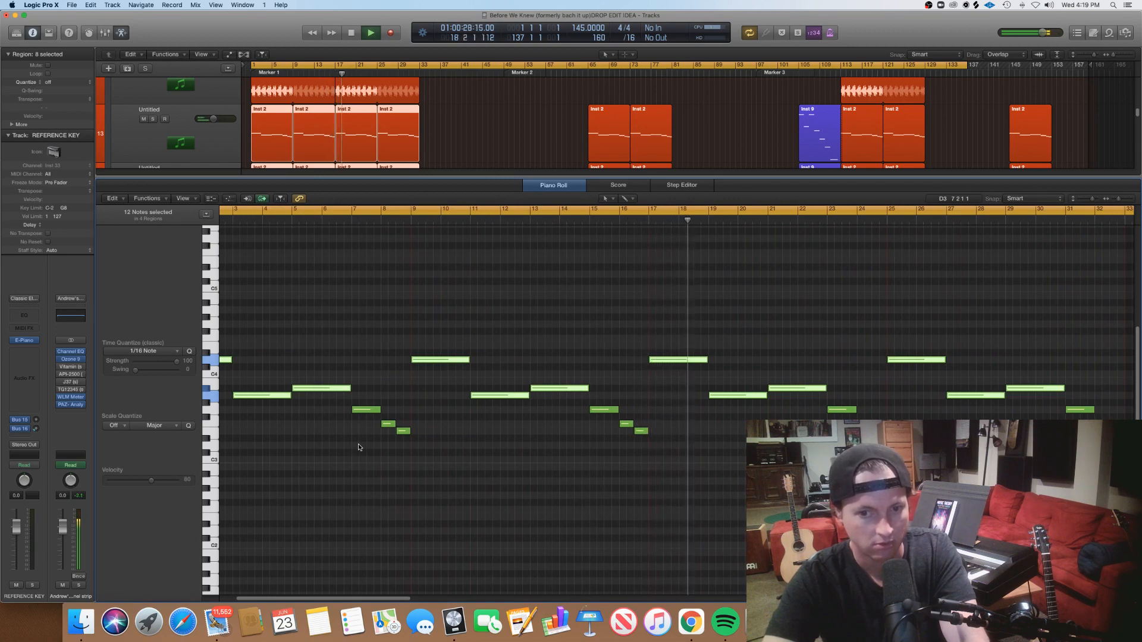
scroll(357, 440, down, 3)
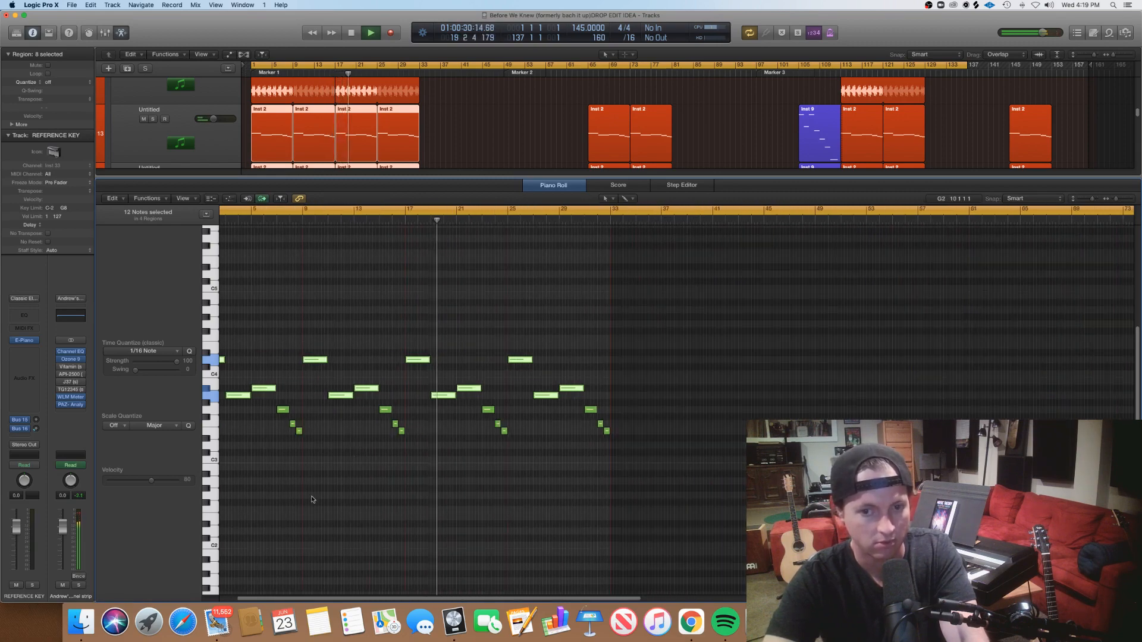
key(p)
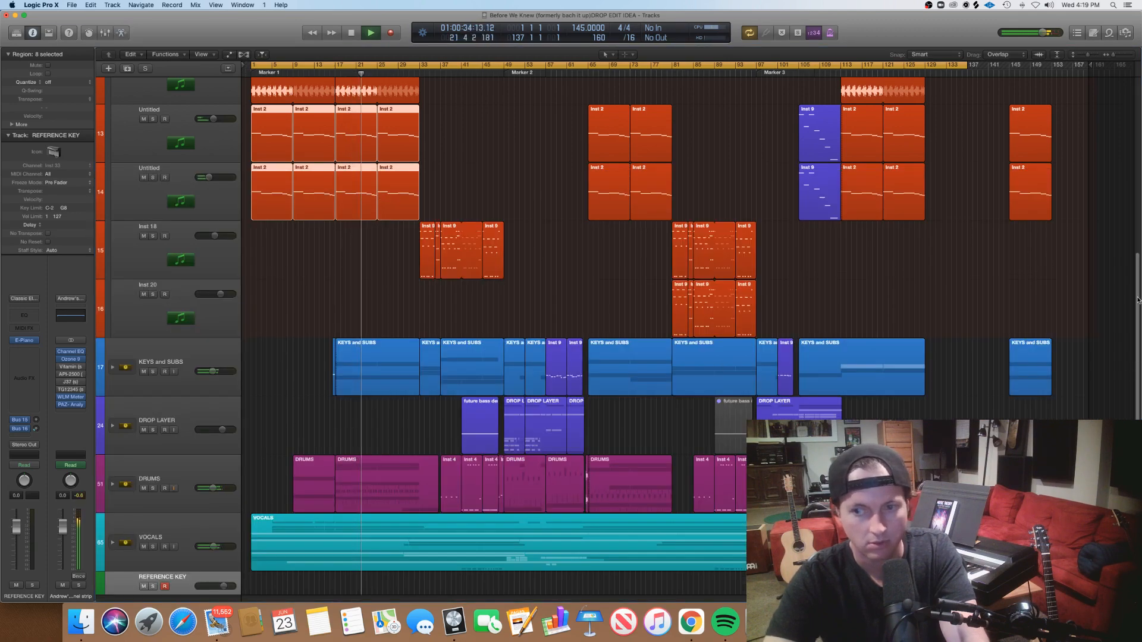
scroll(1138, 299, down, 5)
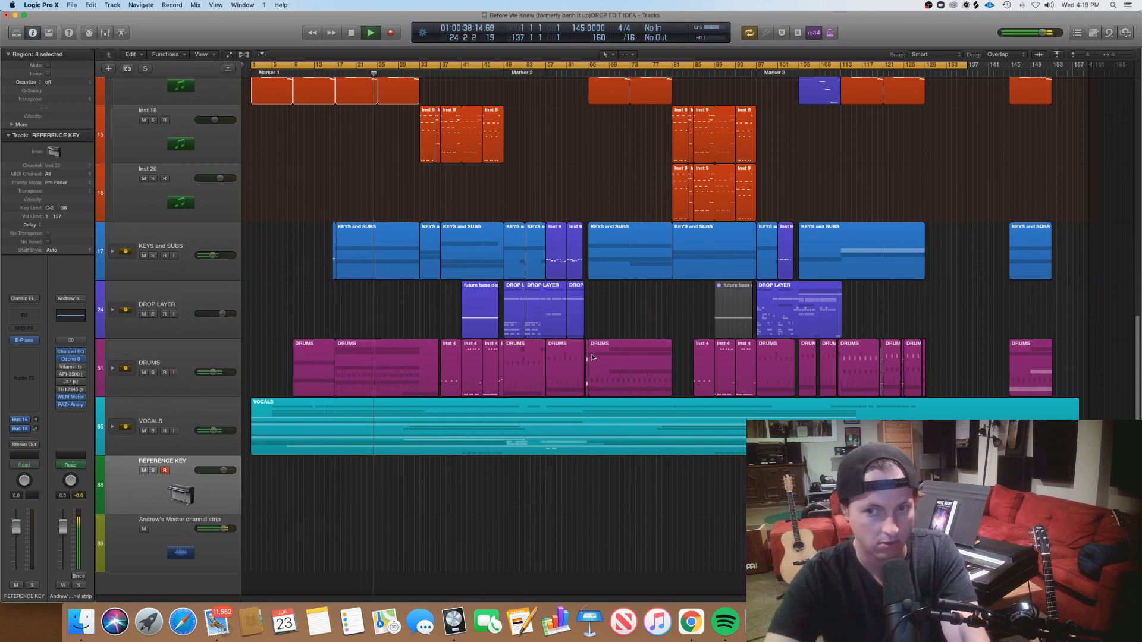
scroll(1110, 310, up, 10)
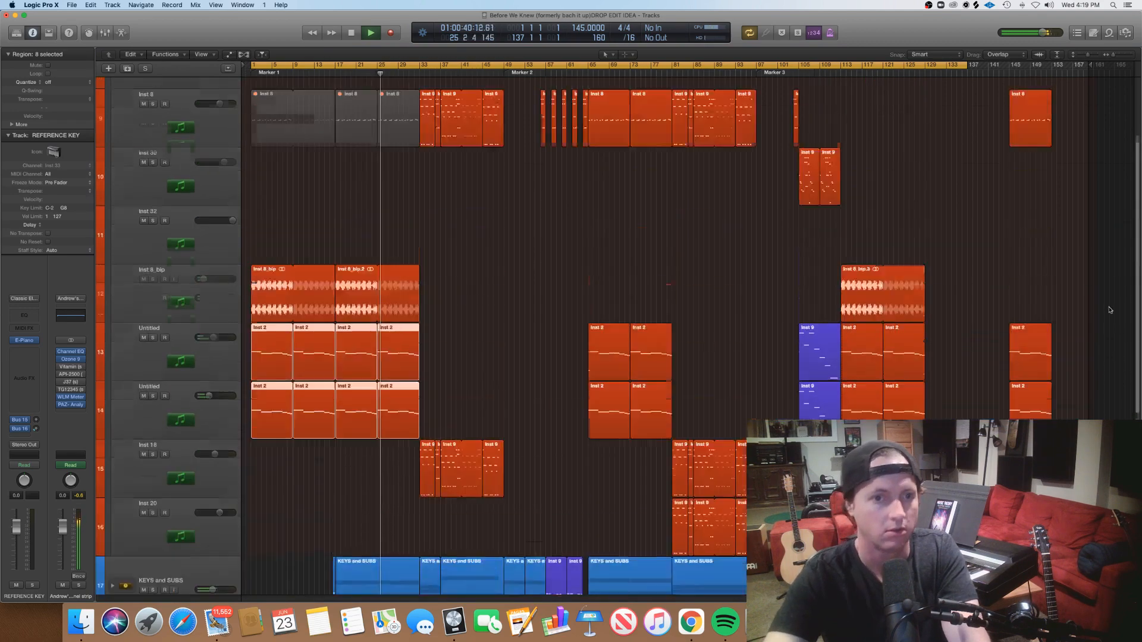
scroll(1110, 310, down, 12)
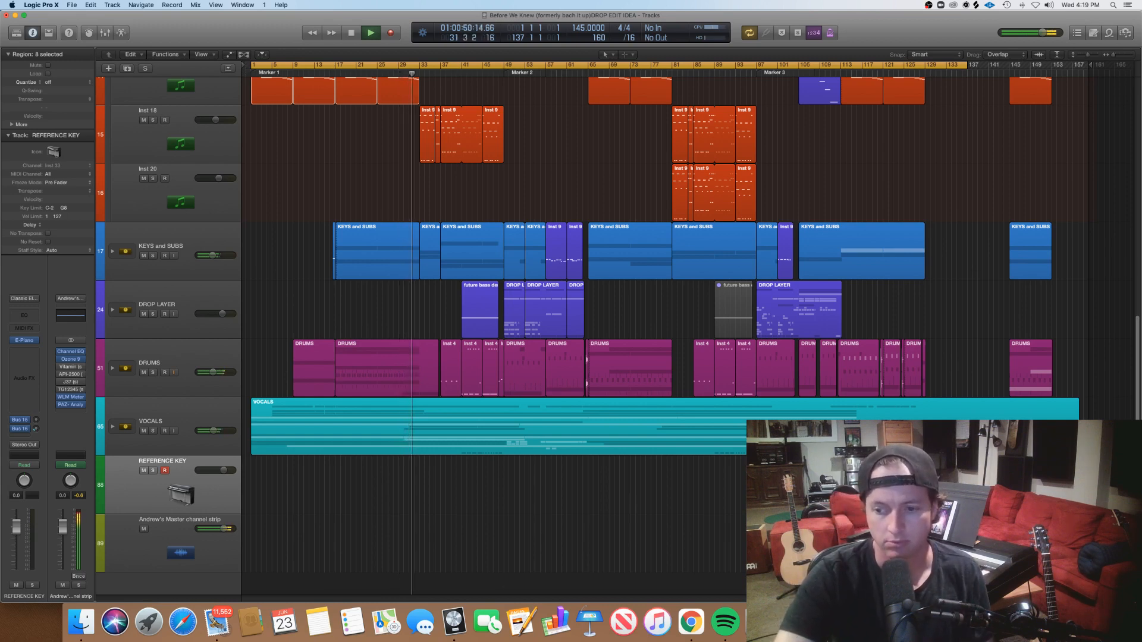
click(793, 621)
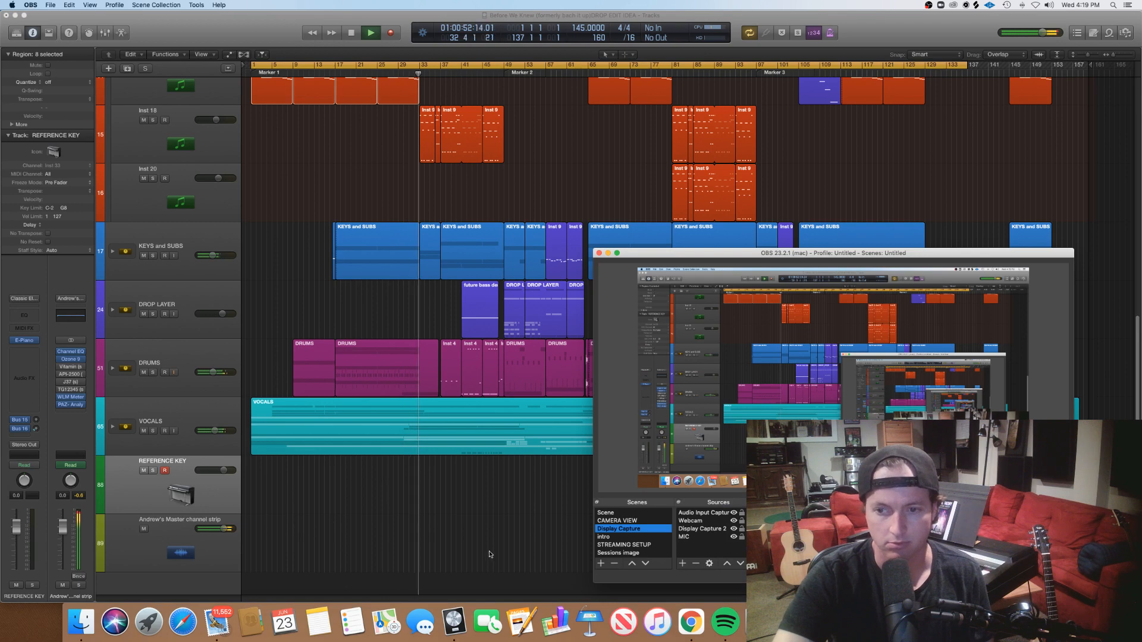
click(687, 590)
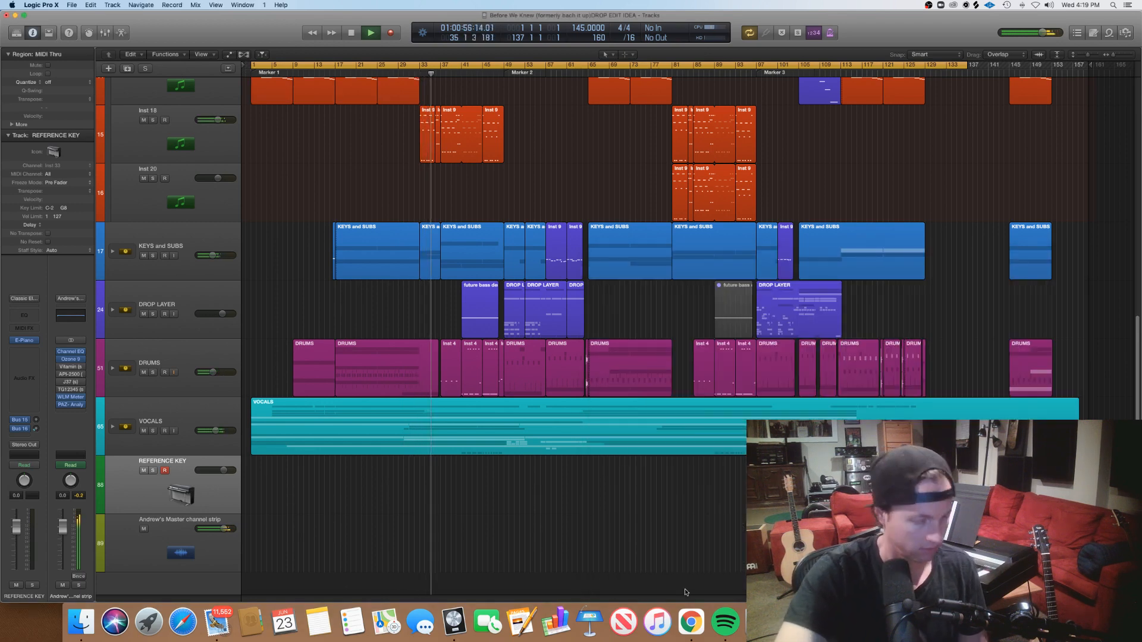
Step: Expand the DRUMS stack and inspect the three DAMAGE regions before Marker 2 in the Piano Roll
click(112, 369)
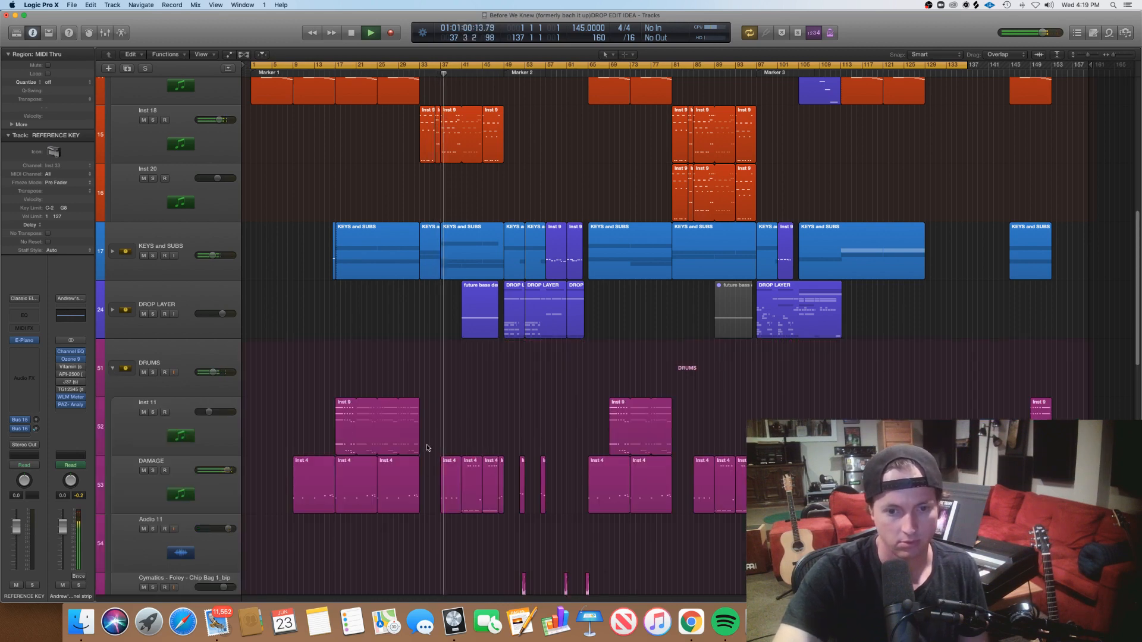
drag(427, 448, 493, 485)
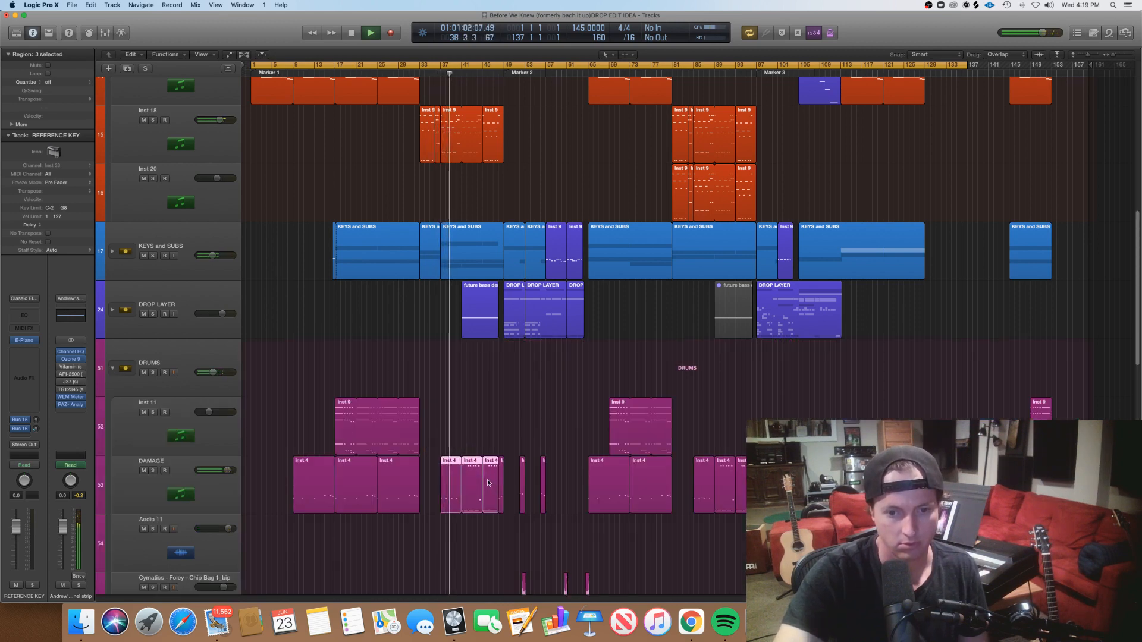
double_click(487, 480)
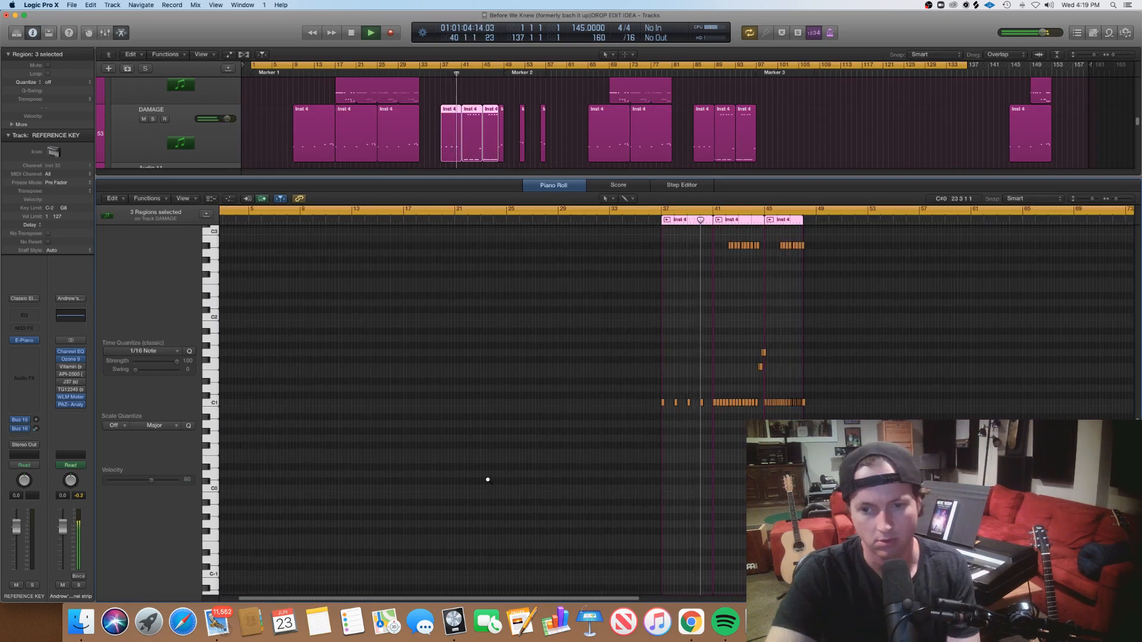
key(z)
scroll(496, 482, right, 5)
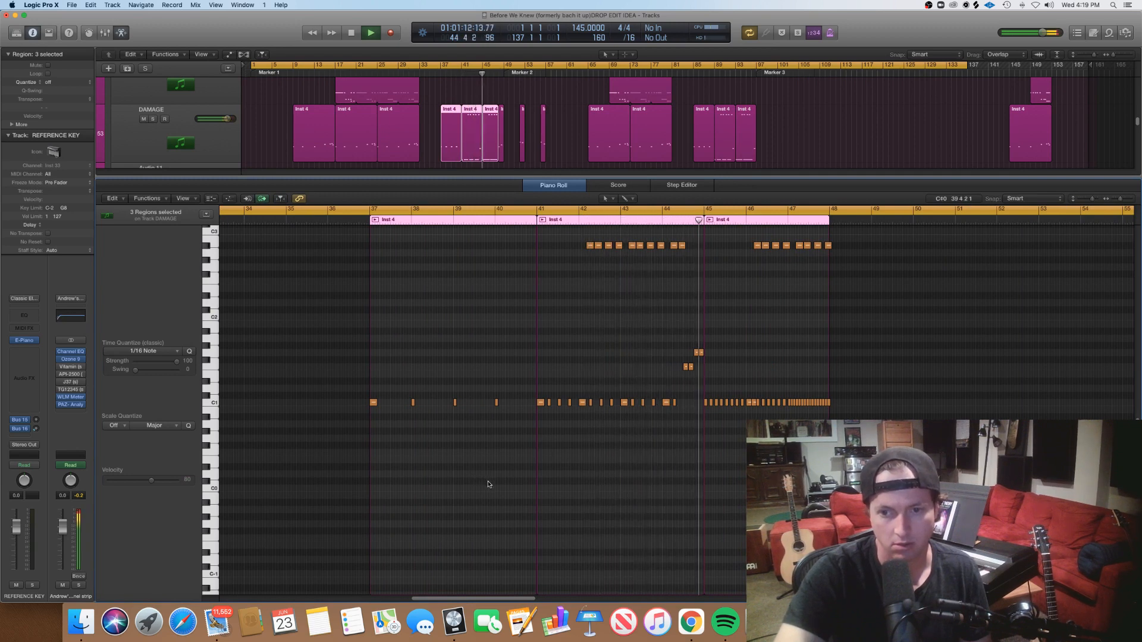
double_click(523, 177)
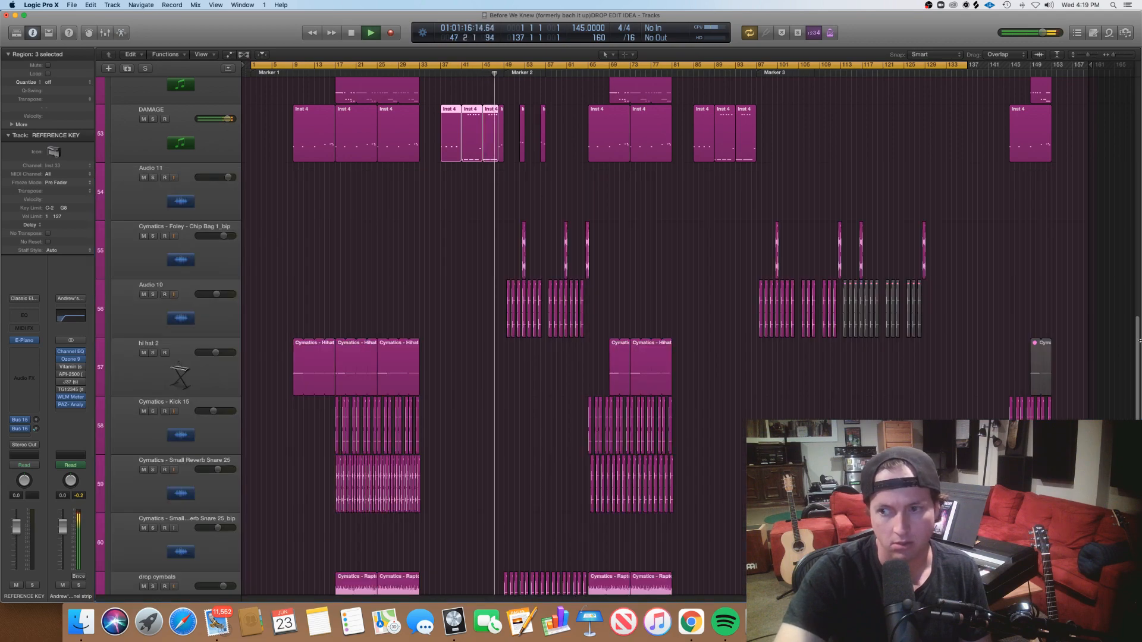
Step: Expand the DROP LAYER stack in place of the ORCHESTRA stack and select the DROP 1 LEAD BASS track
drag(1139, 350, 1091, 39)
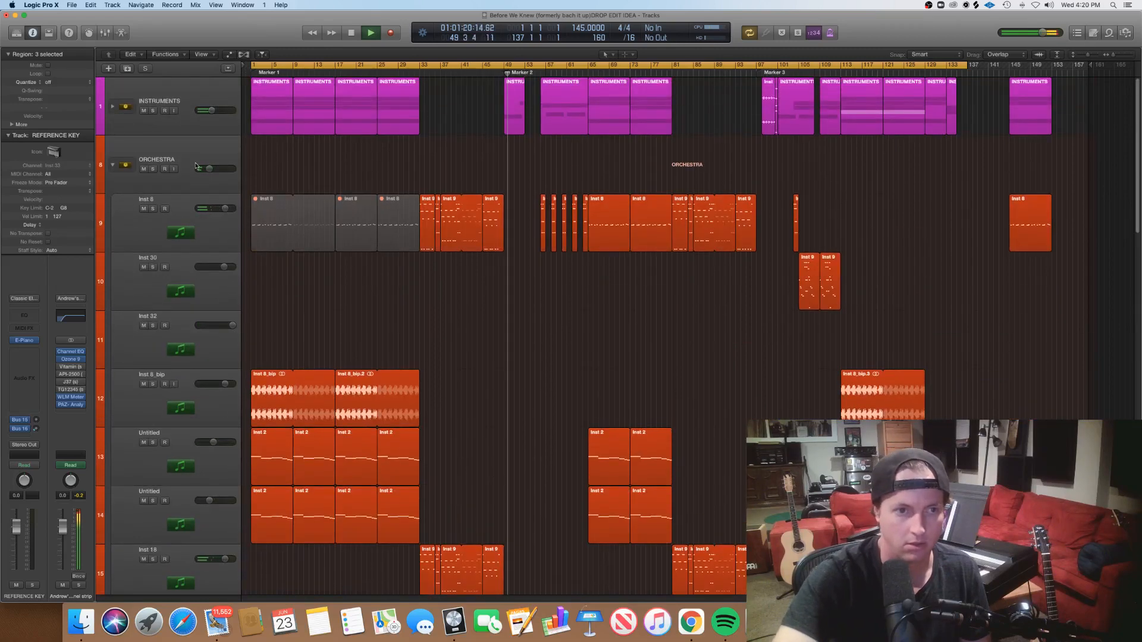
click(113, 166)
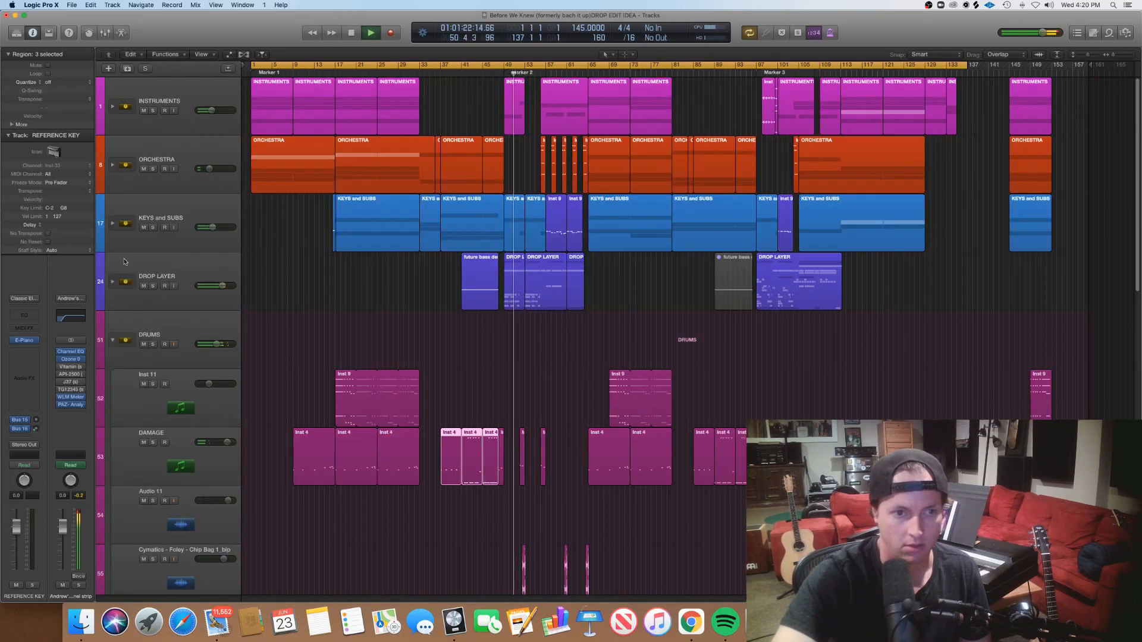
click(113, 282)
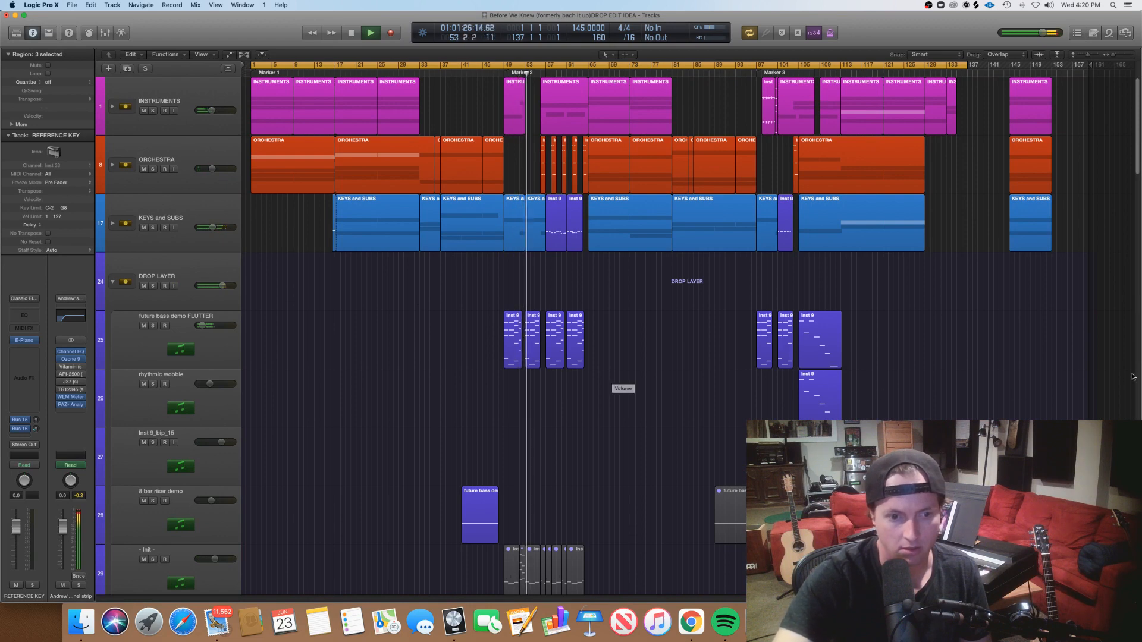
scroll(1136, 361, down, 10)
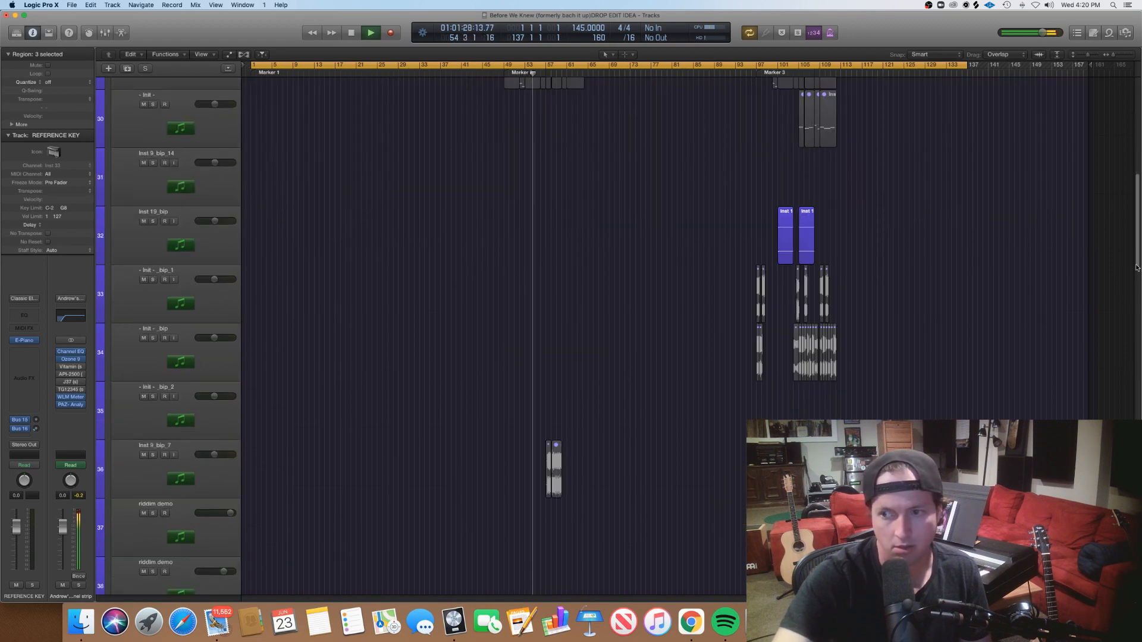
scroll(1140, 318, down, 8)
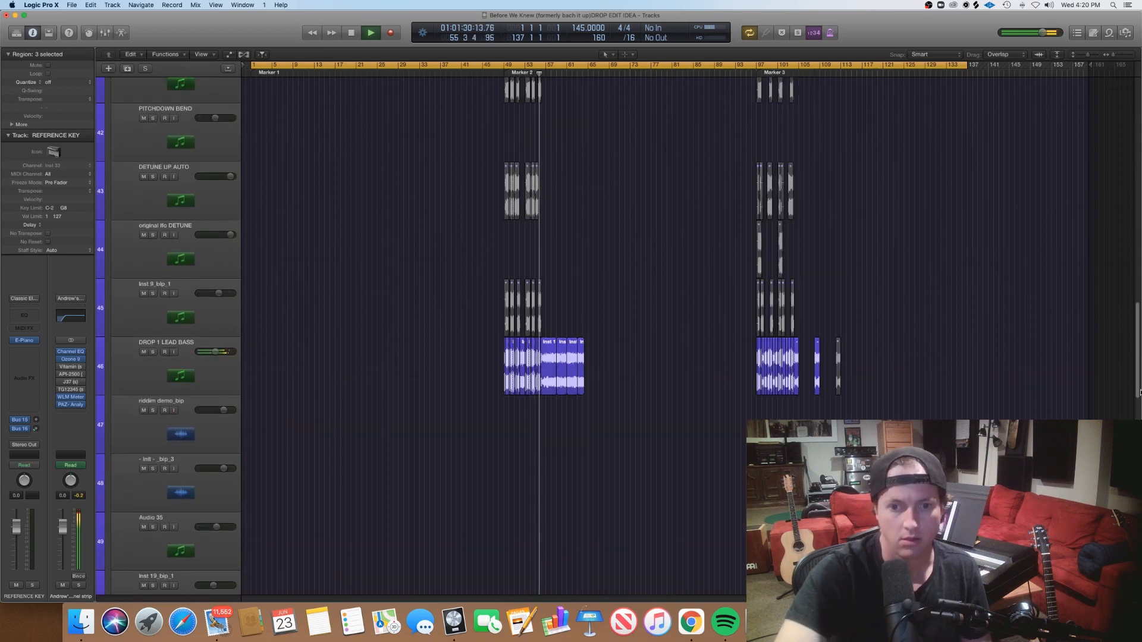
click(180, 381)
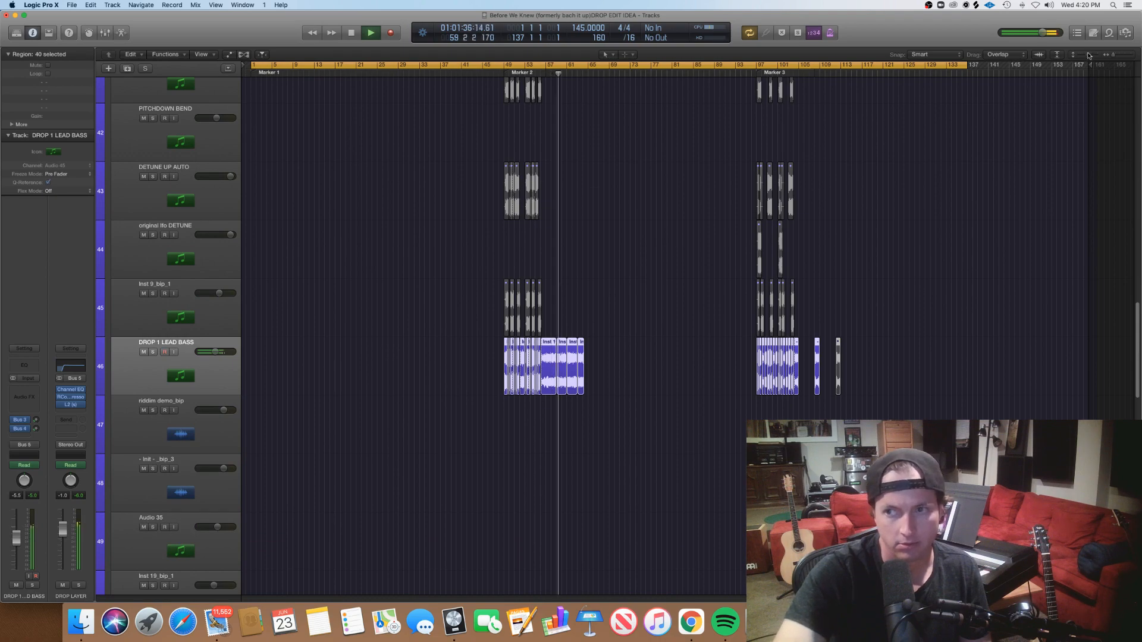
Step: Shrink the track heights to show the whole arrangement, and collapse the DROP LAYER and DRUMS stacks
drag(1088, 55, 1080, 56)
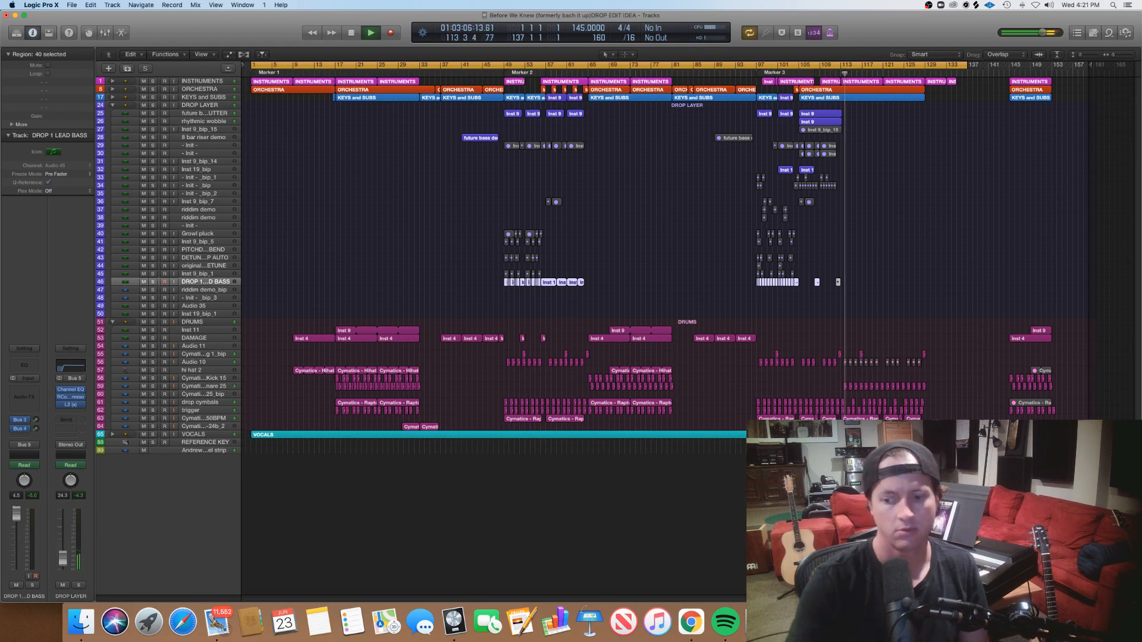
click(112, 105)
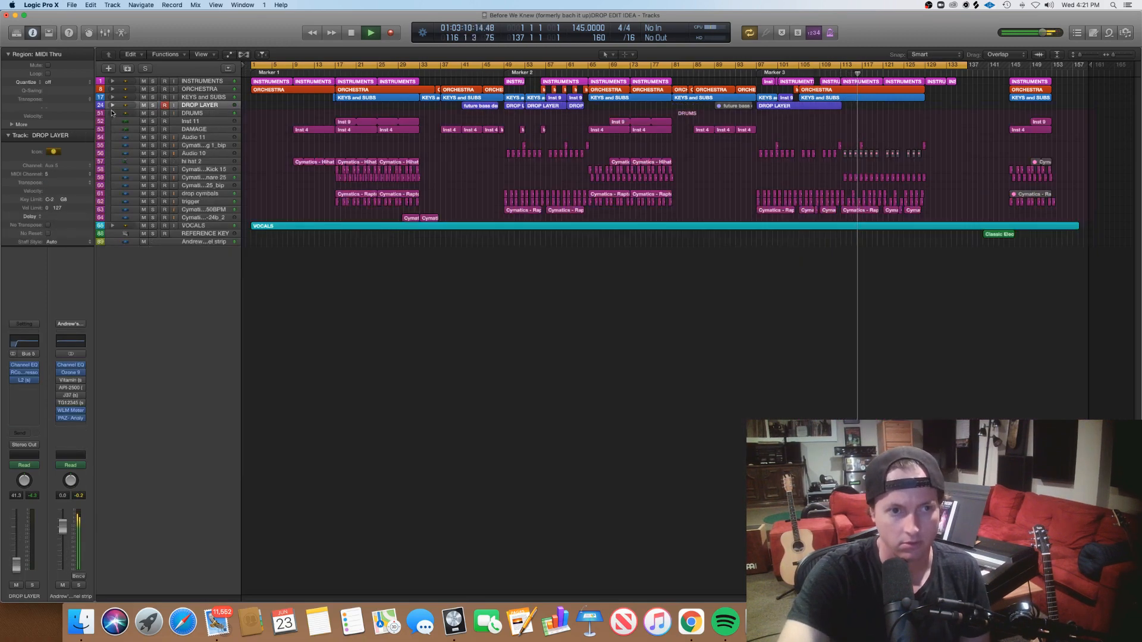
click(113, 113)
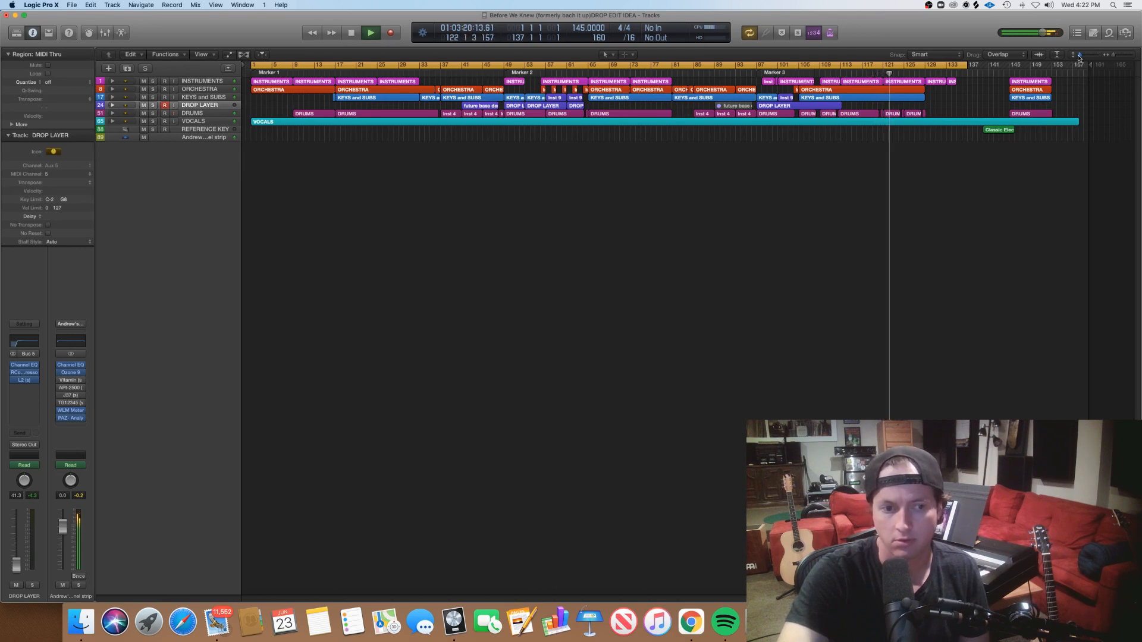
Step: Enlarge the track heights slightly and open the INSTRUMENTS stack from its closing regions around bar 129
drag(1078, 57, 1079, 58)
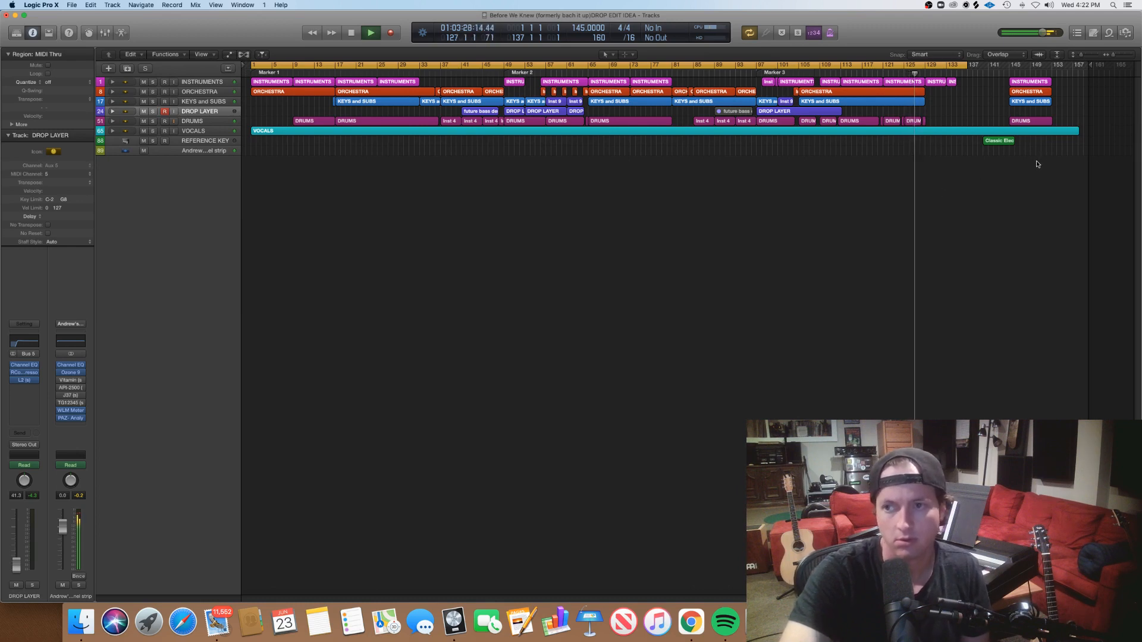
click(1083, 56)
drag(1082, 56, 1084, 55)
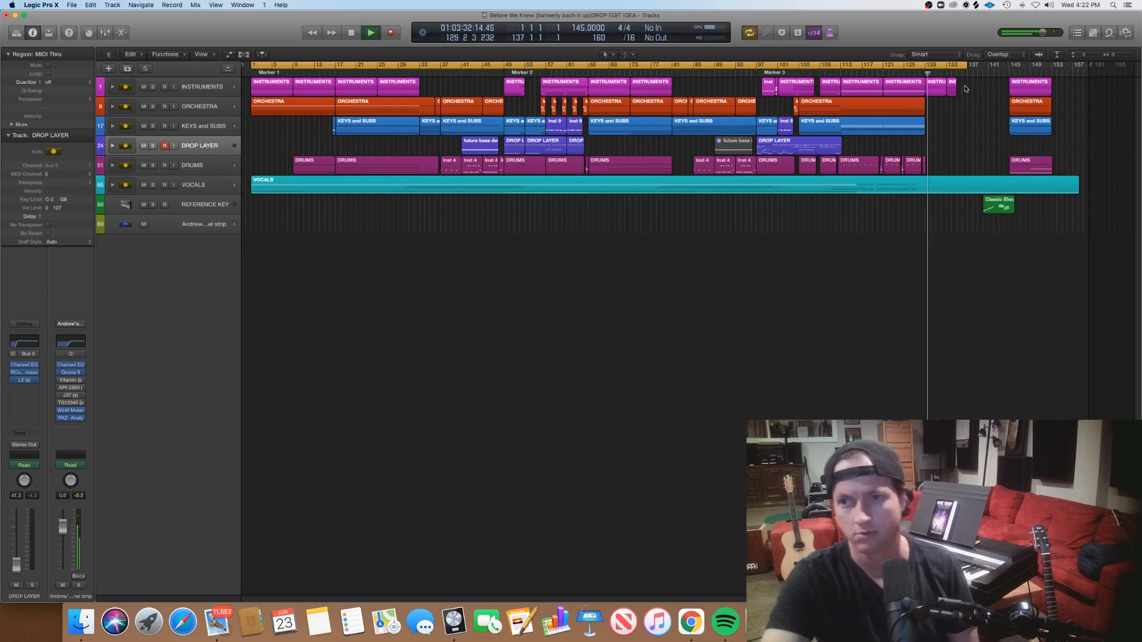
double_click(939, 93)
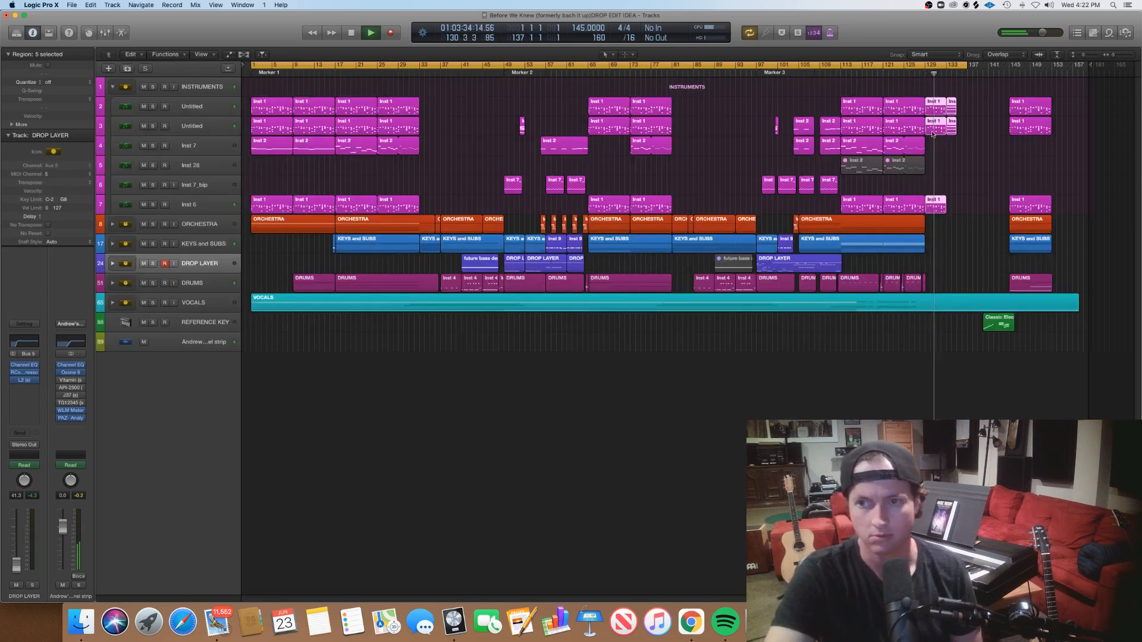
Step: Inspect the notes of the selected closing INSTRUMENTS regions from bar 129 in the Piano Roll, close it and stop playback
key(p)
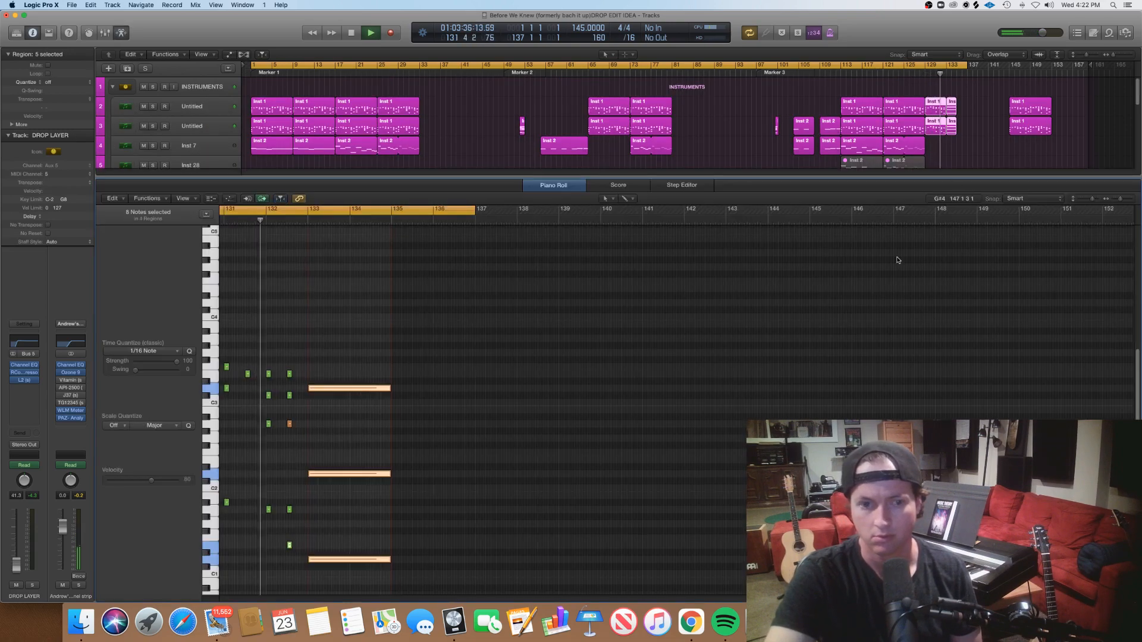
scroll(896, 259, left, 10)
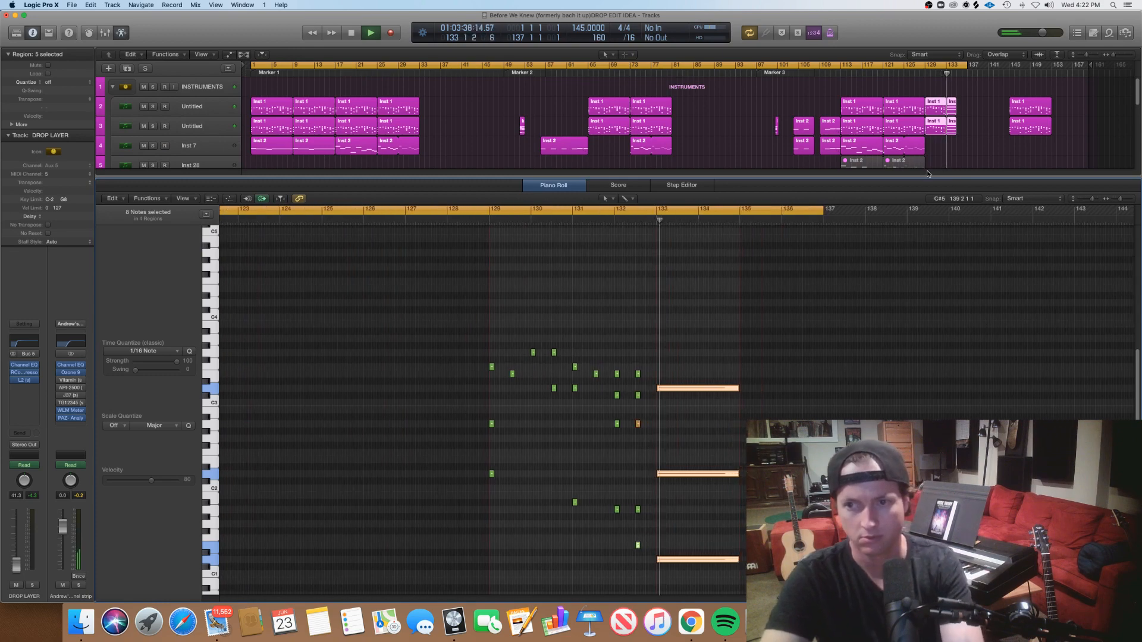
key(p)
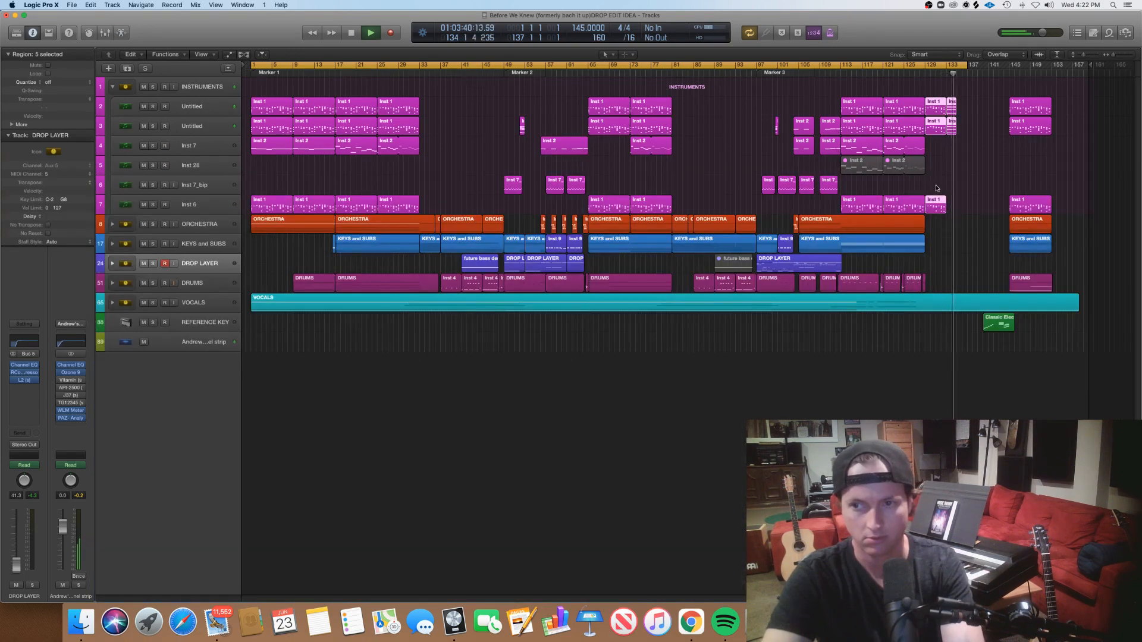
key(space)
Step: Mute the last two short regions on the two Untitled instrument tracks around bar 133
click(941, 178)
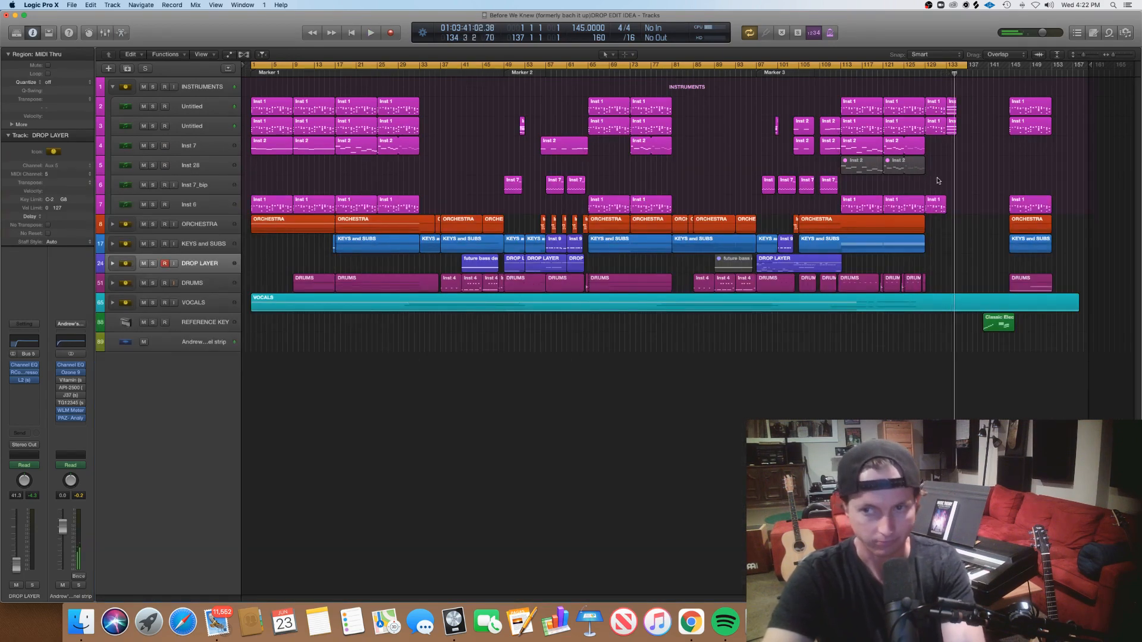
drag(946, 152, 954, 112)
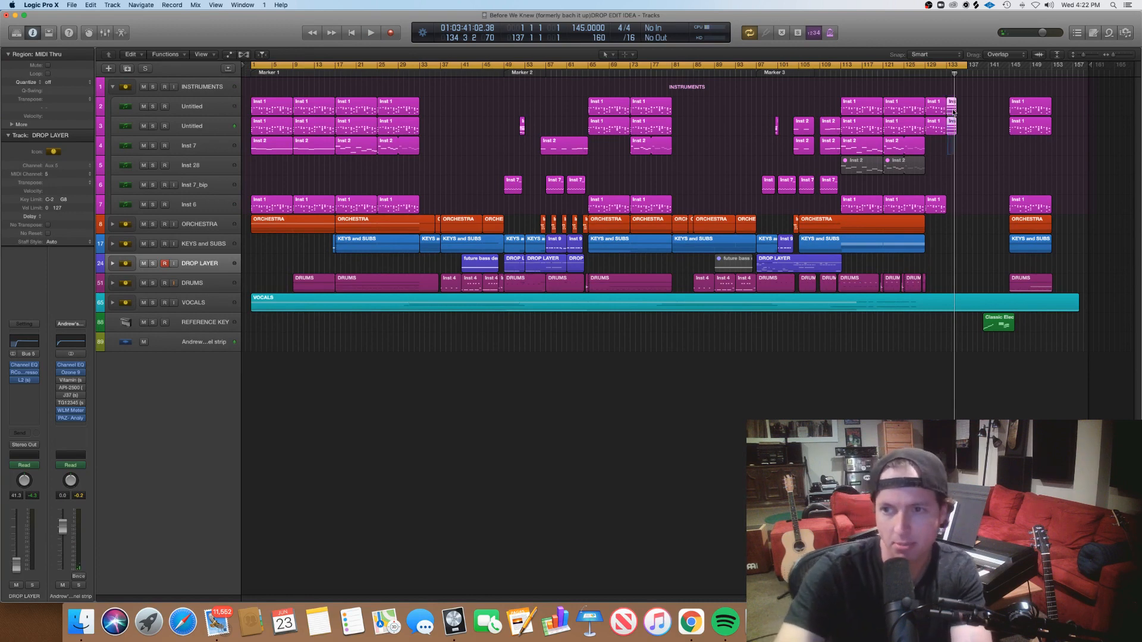
key(ctrl+m)
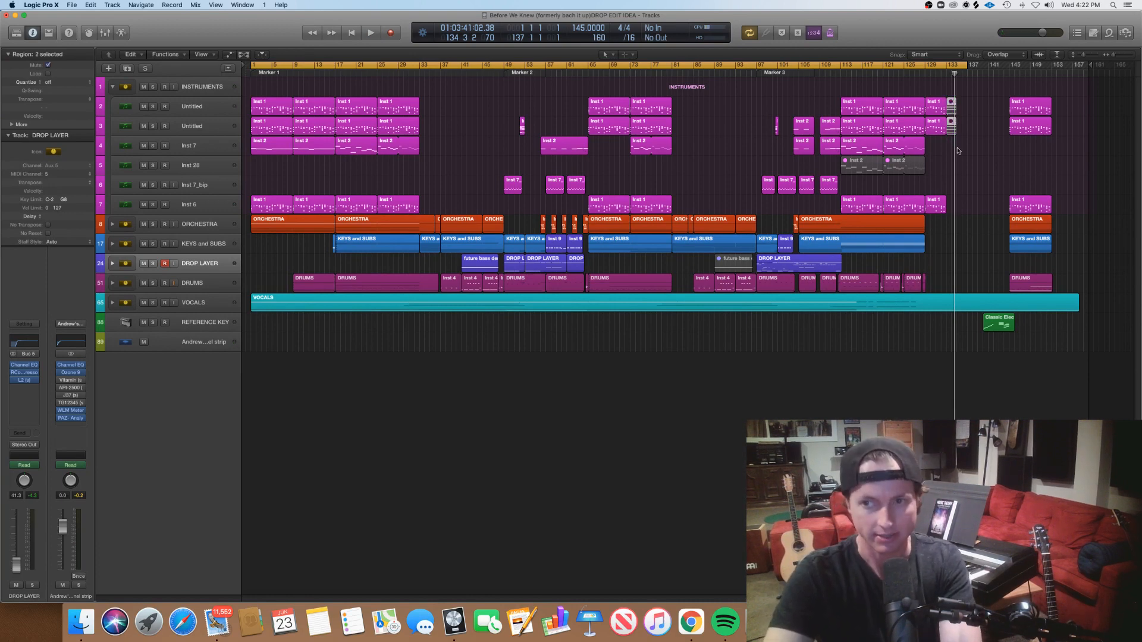
click(958, 151)
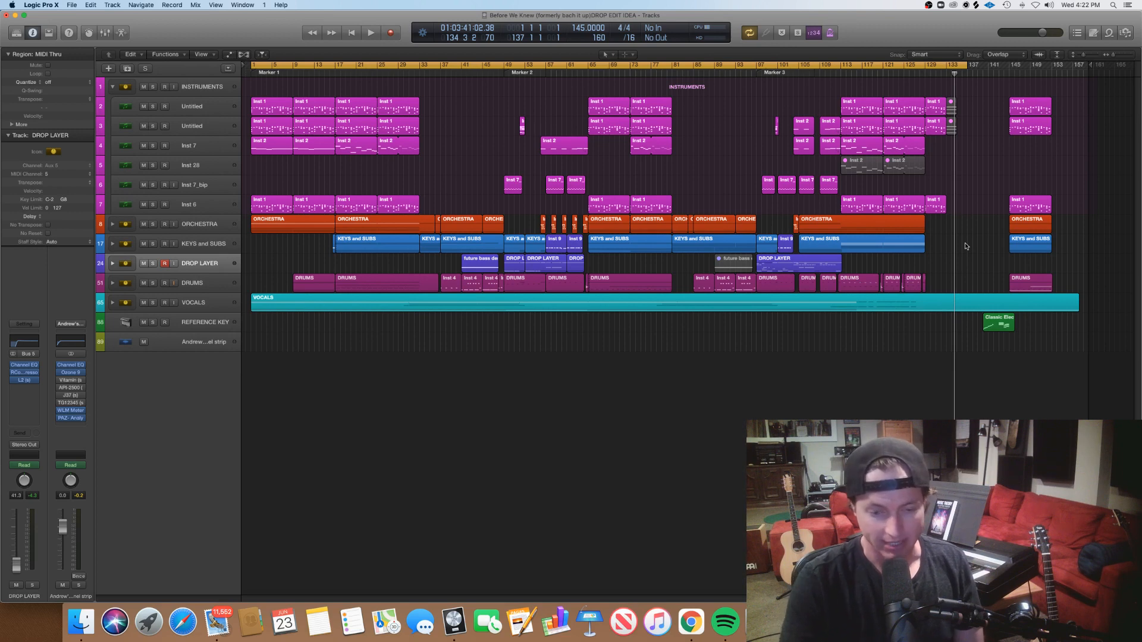
Step: Set the playhead to bar 140 and open the REFERENCE KEY track's Classic Electric Piano region, zoomed in on its notes
click(983, 72)
double_click(999, 326)
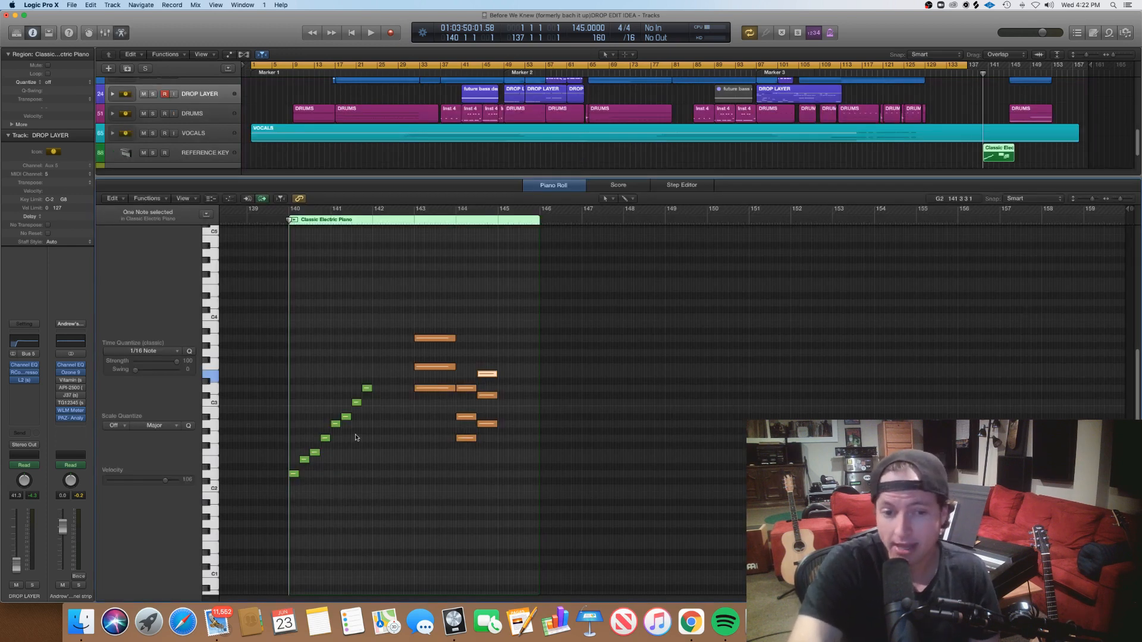
key(super+Right)
key(super+Right)
key(super+Right)
key(super+Right)
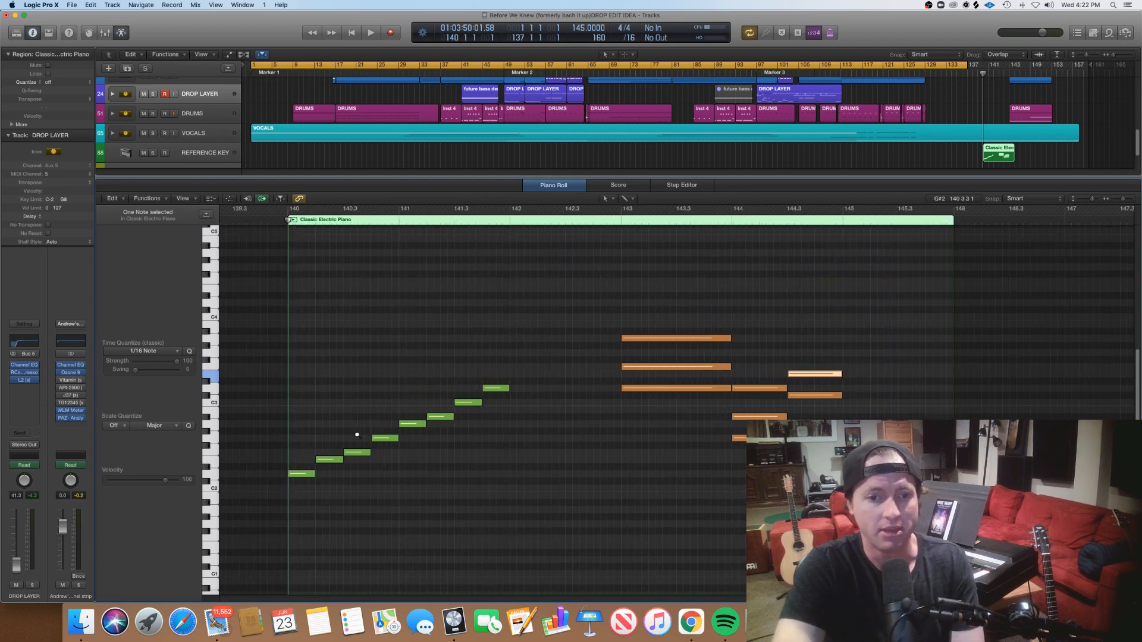
scroll(358, 437, right, 2)
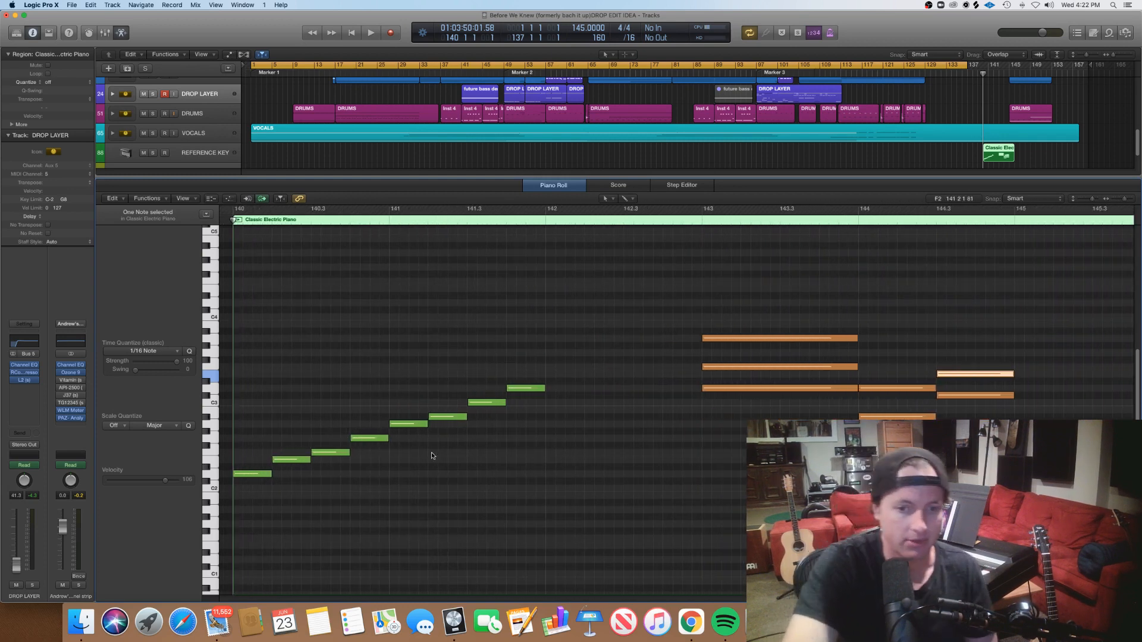
Step: Audition the sixth note of the ascending scale and enlarge the Piano Roll editor
click(446, 417)
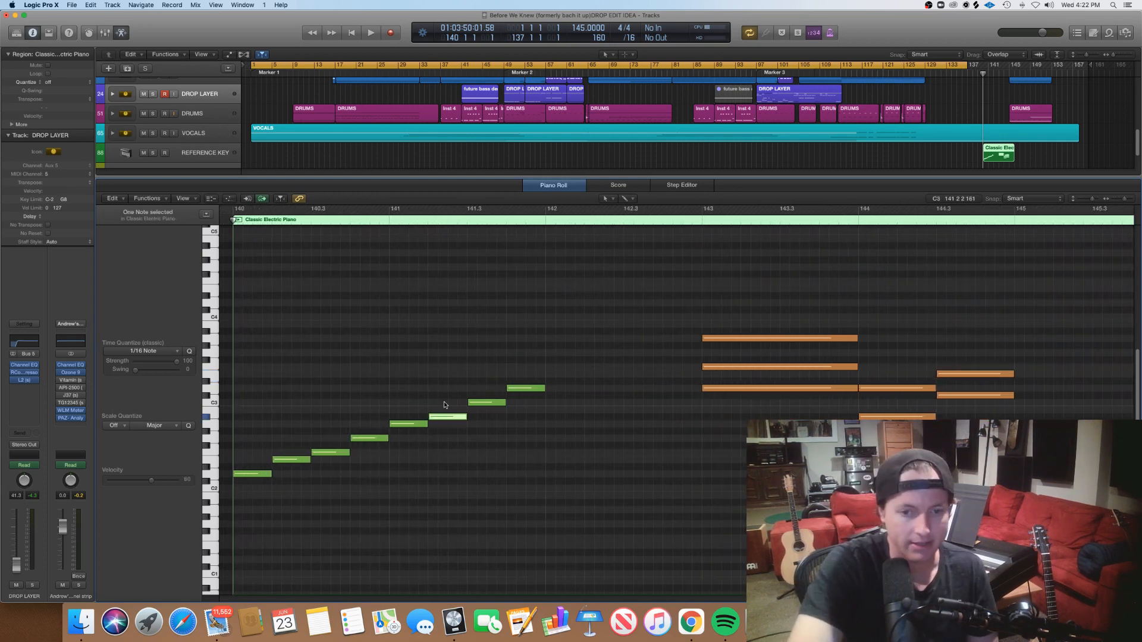
click(438, 491)
drag(710, 182, 712, 100)
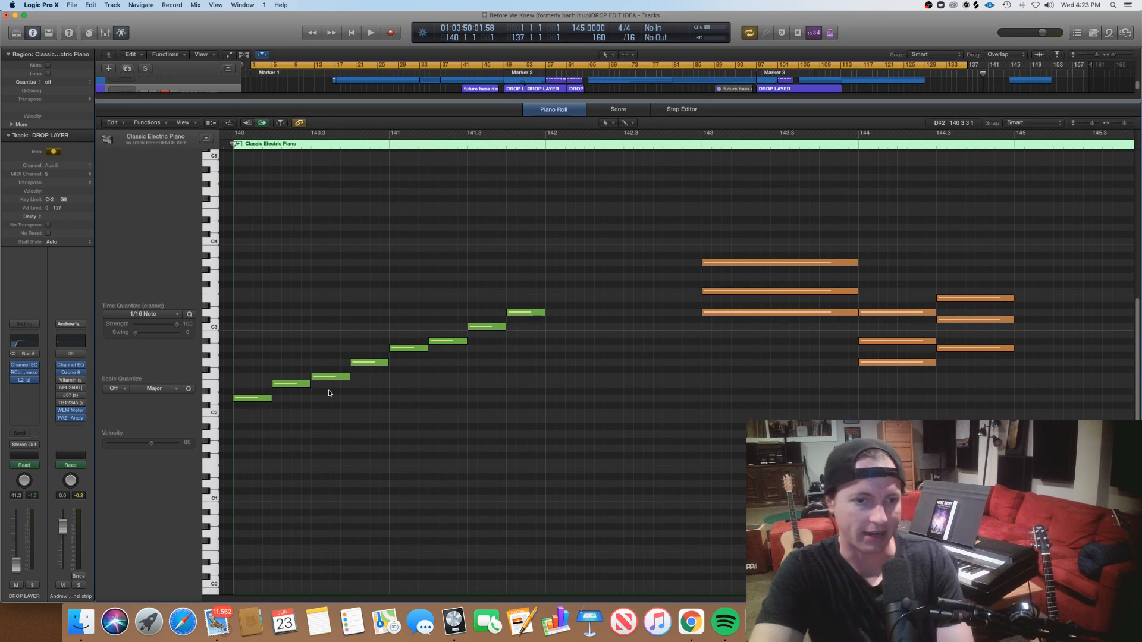
Step: Audition the ascending scale notes in turn, starting at bar 140, and single out the seventh note, C3
drag(242, 433, 248, 367)
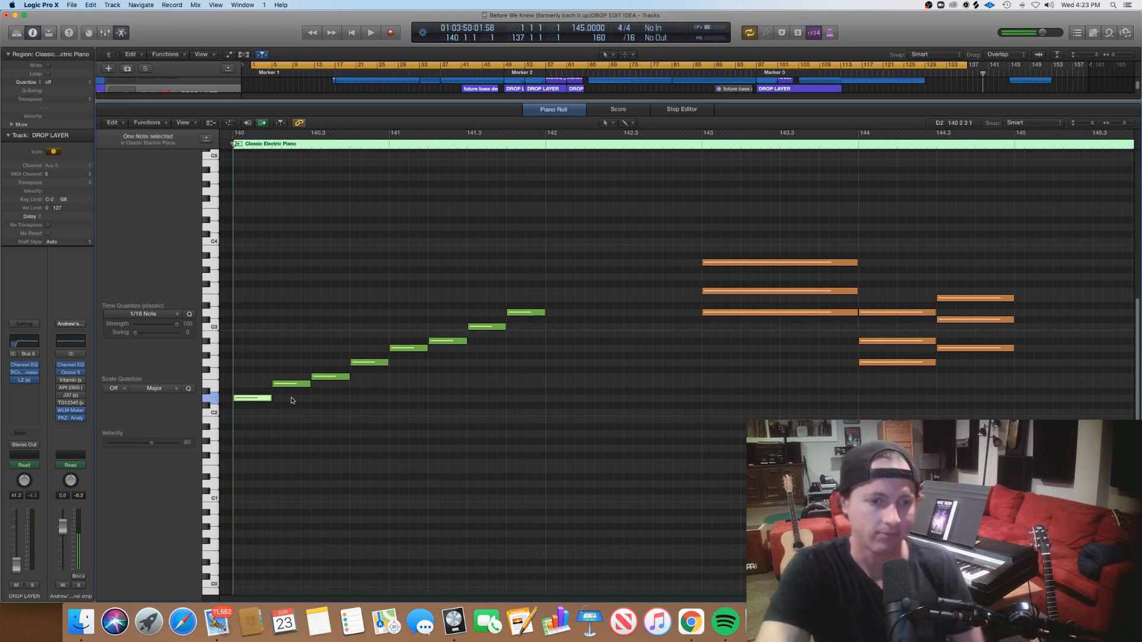
click(291, 384)
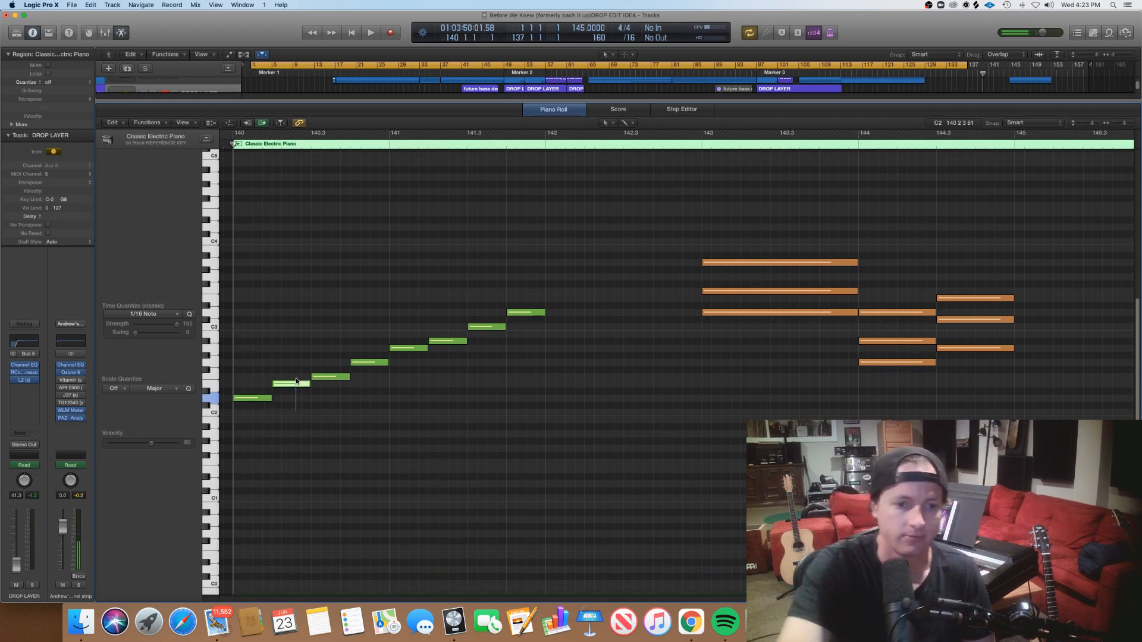
click(330, 376)
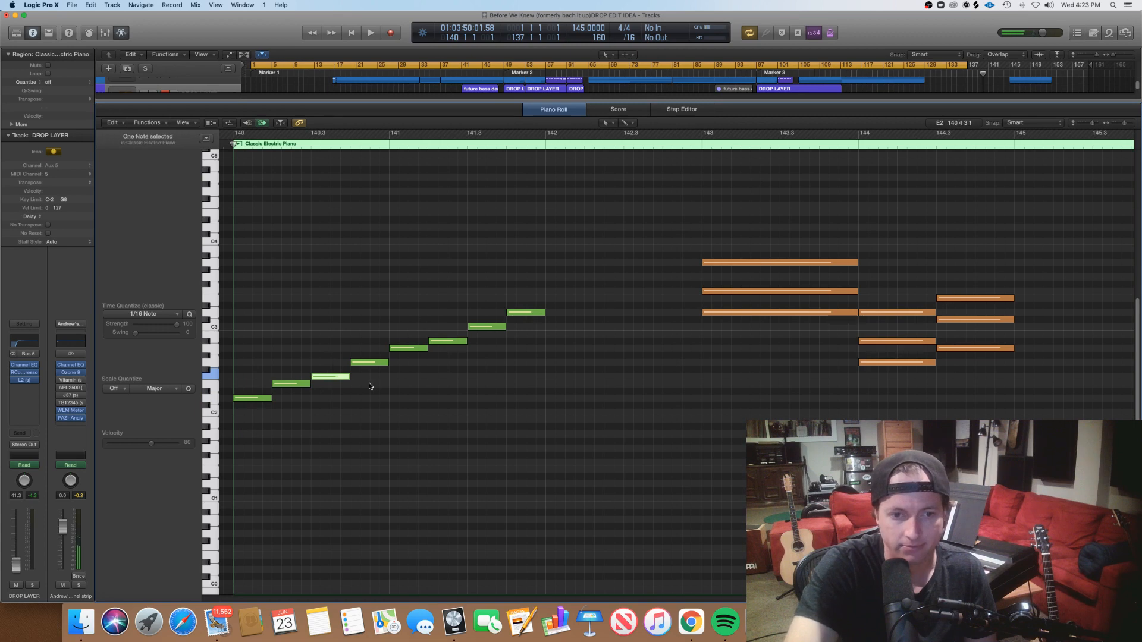
click(368, 362)
click(410, 348)
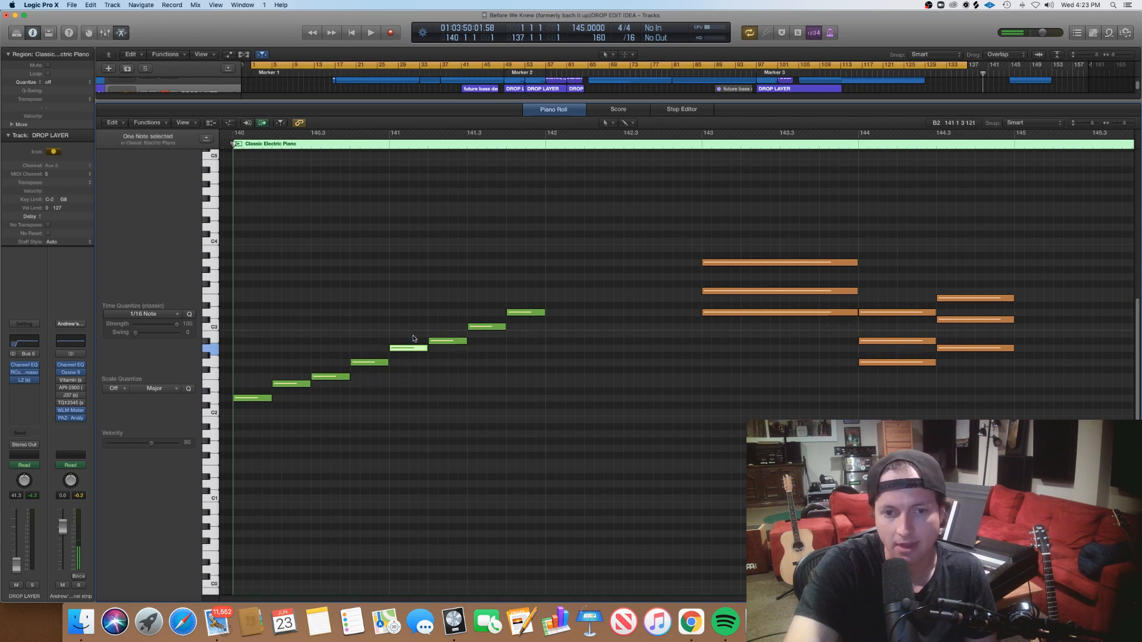
drag(459, 378, 535, 283)
click(518, 331)
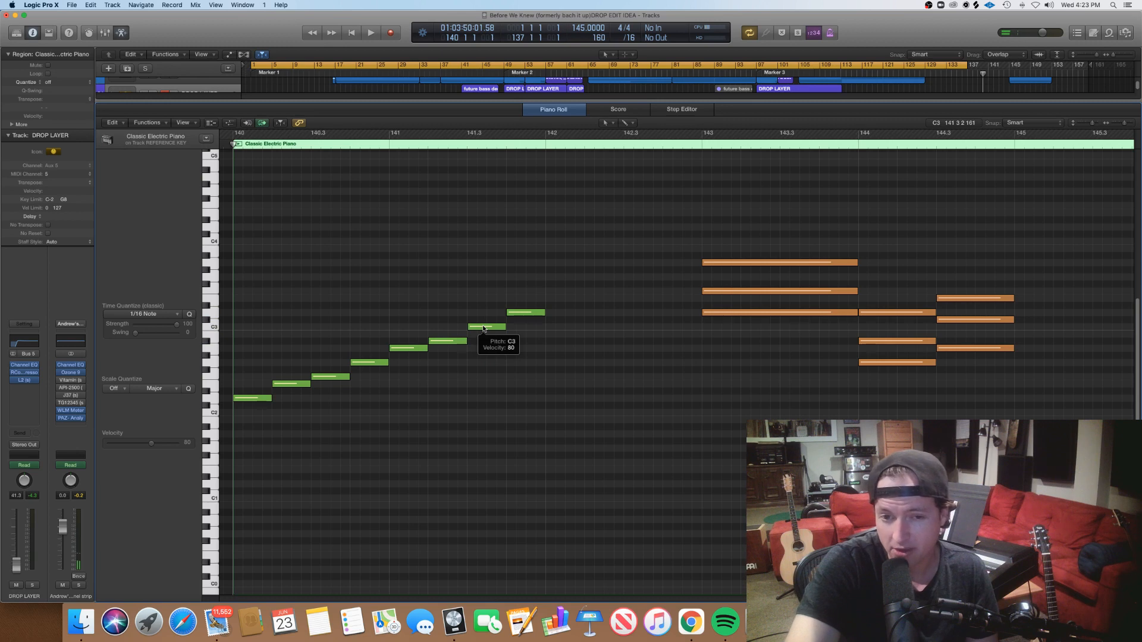
click(483, 329)
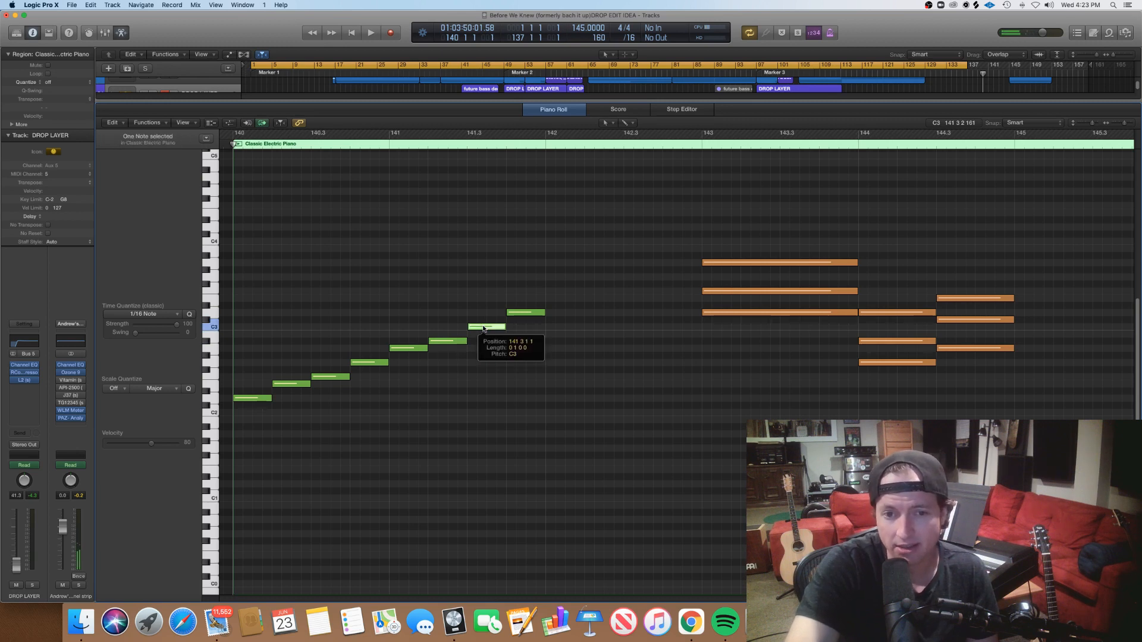
drag(483, 329, 485, 329)
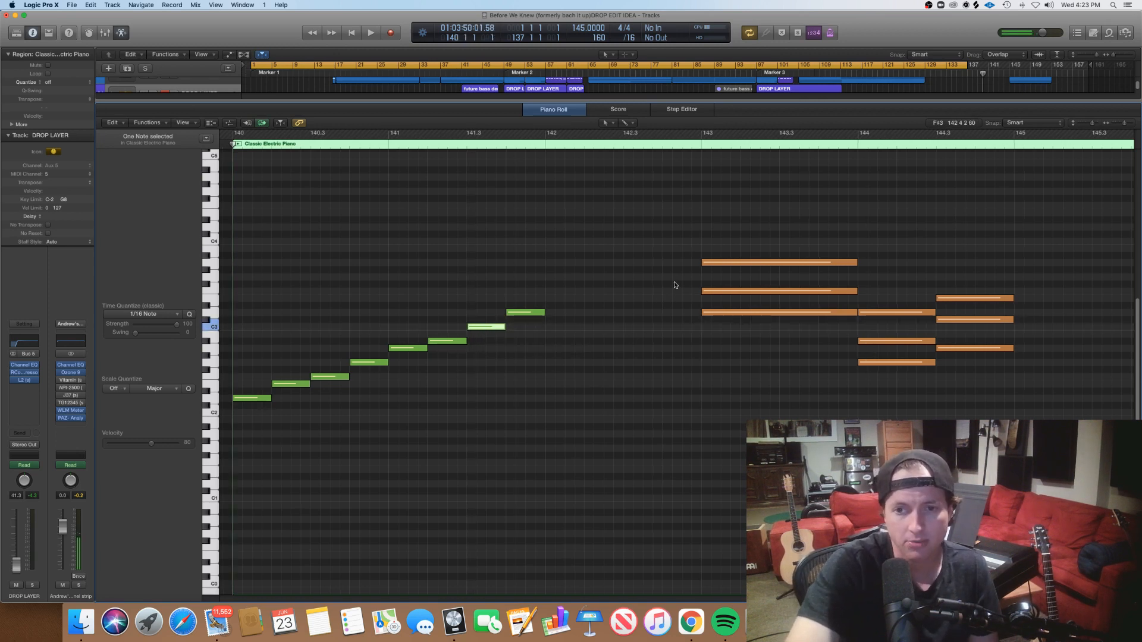
Step: Play the three reference chords from bar 143, stopping during the last chord
scroll(666, 275, right, 3)
click(619, 145)
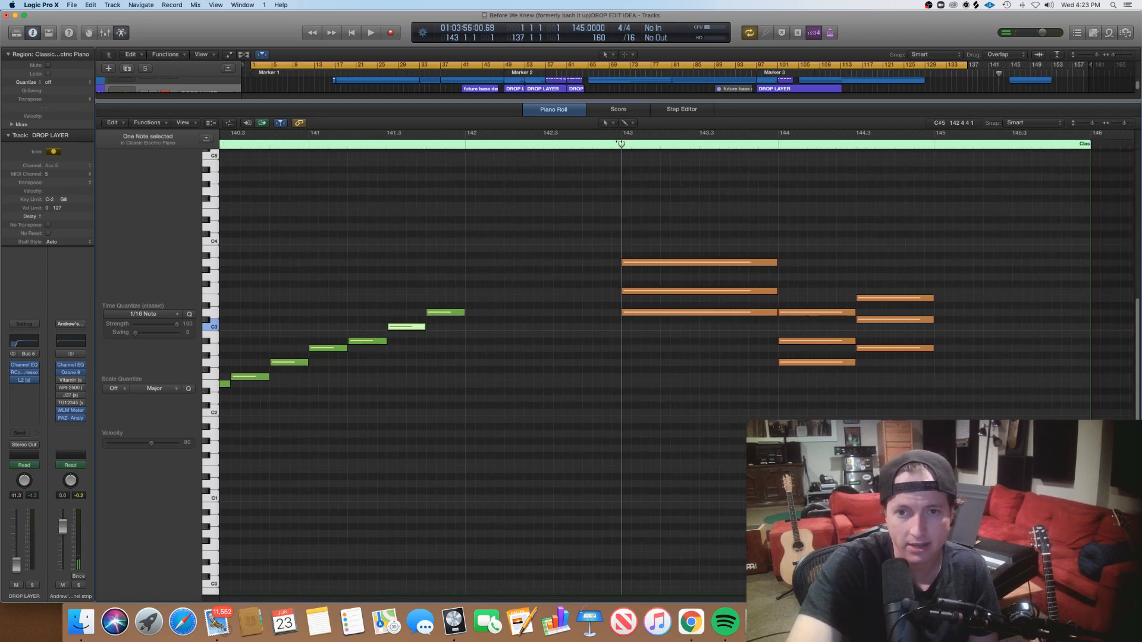
key(space)
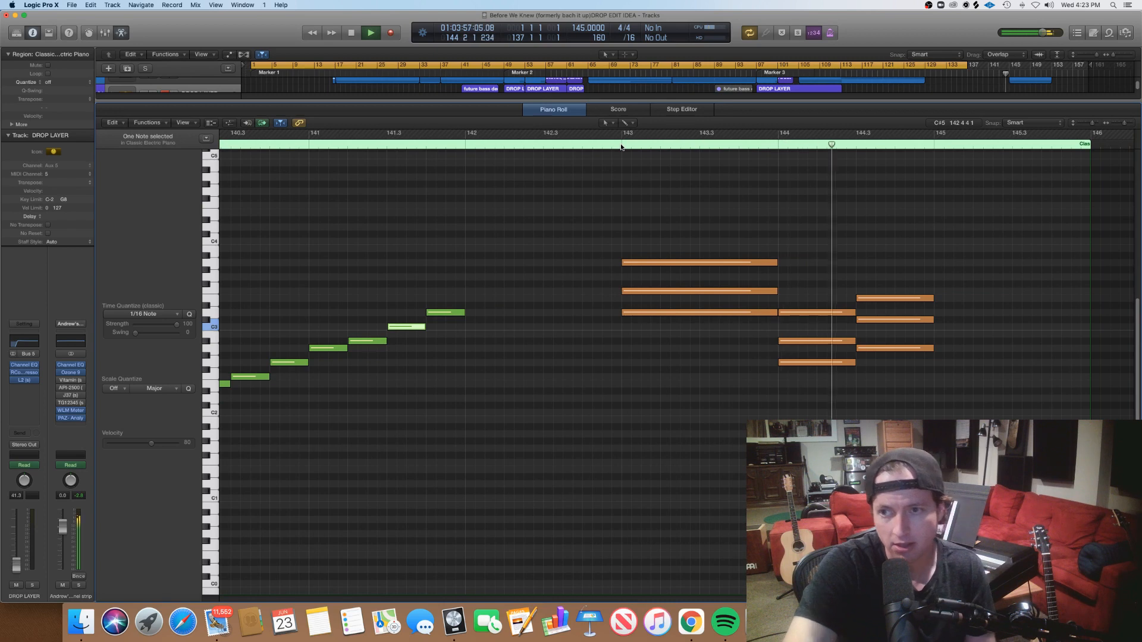
key(space)
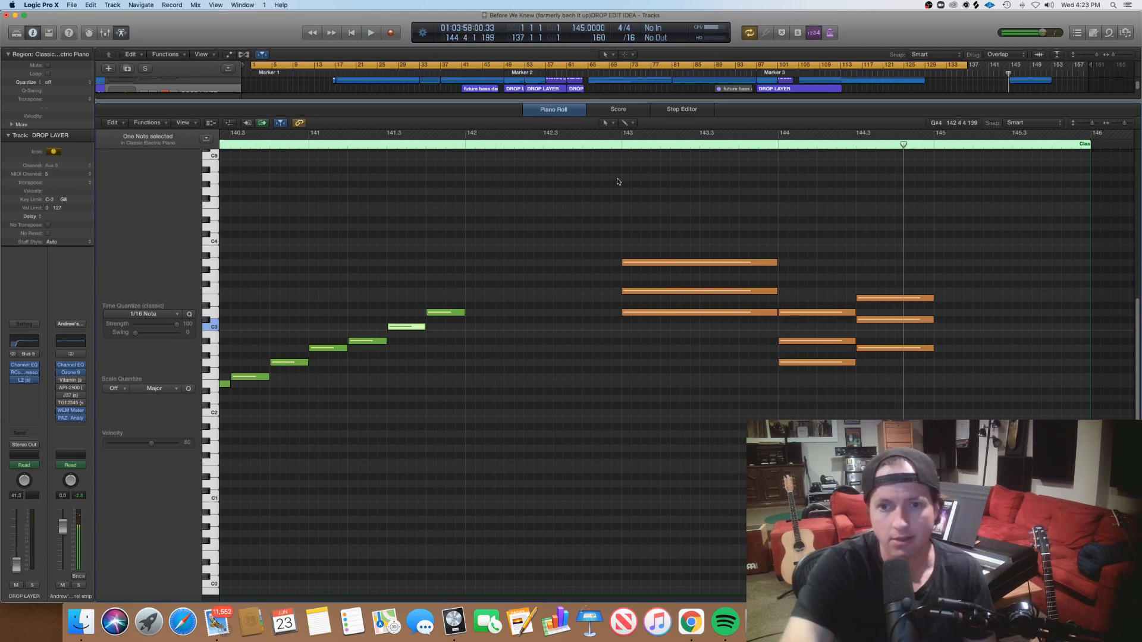
Step: Place the playhead at each chord start up to 144.3, then select the last chord's middle note and the first chord's three notes
click(613, 147)
drag(613, 151, 778, 166)
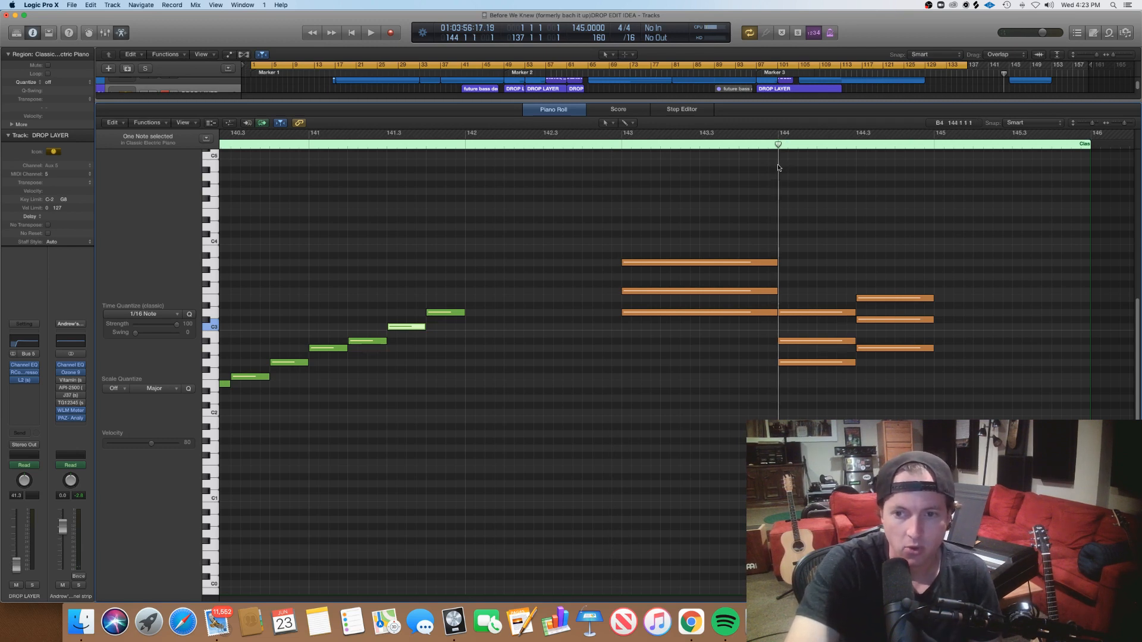
drag(777, 145, 857, 155)
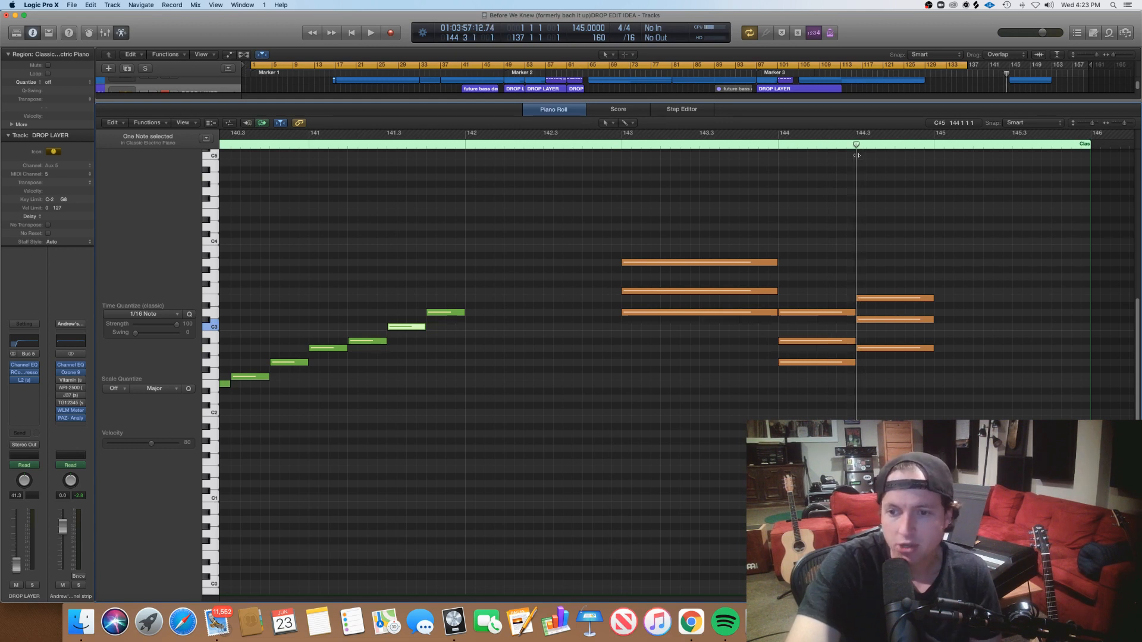
click(886, 329)
click(889, 320)
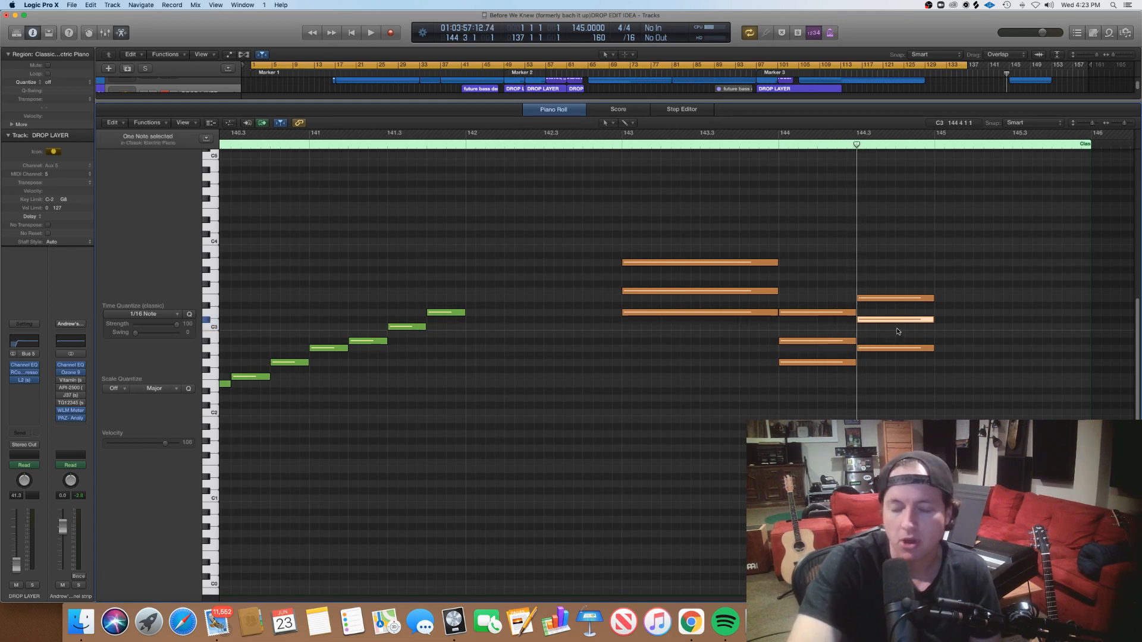
click(887, 386)
drag(678, 349, 675, 232)
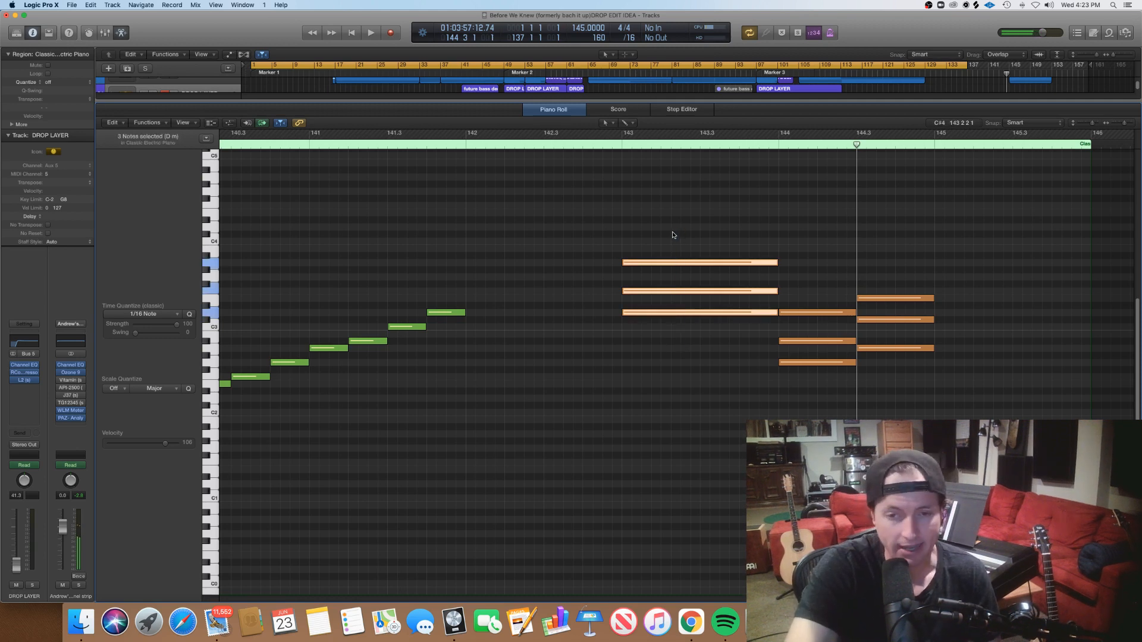
Step: Raise the seventh note of the ascending scale by a semitone, from C3 to C#3
scroll(348, 325, left, 5)
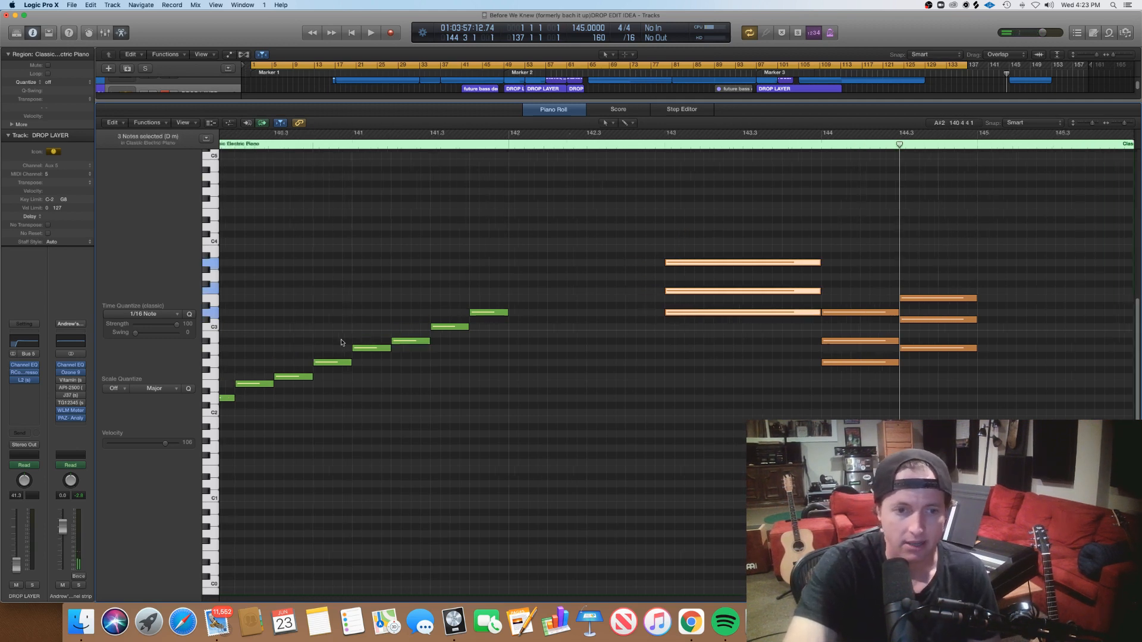
scroll(624, 369, right, 1)
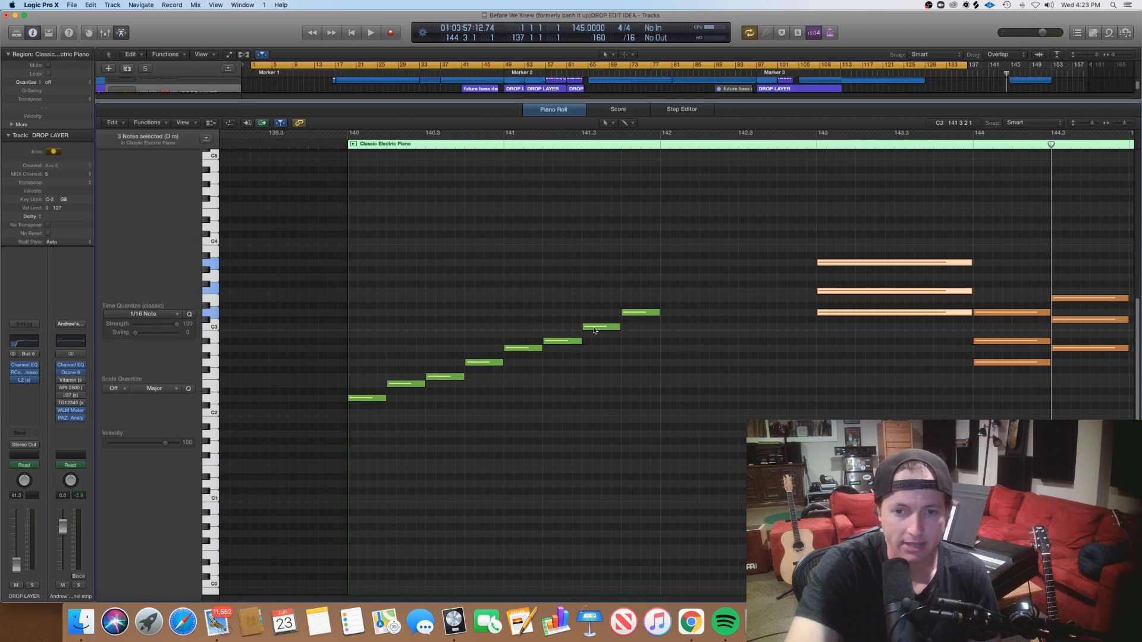
drag(594, 330, 594, 323)
Step: Audition the first, third and fifth scale notes as the tonic triad, then clear the selection
drag(362, 427, 368, 385)
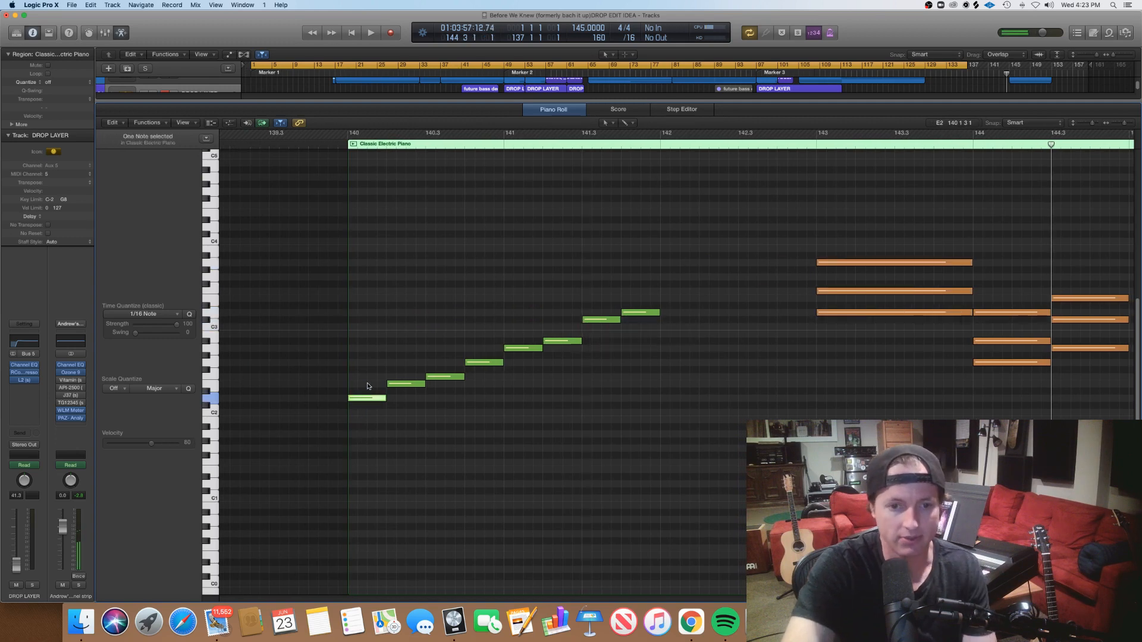
drag(448, 399, 520, 351)
click(521, 433)
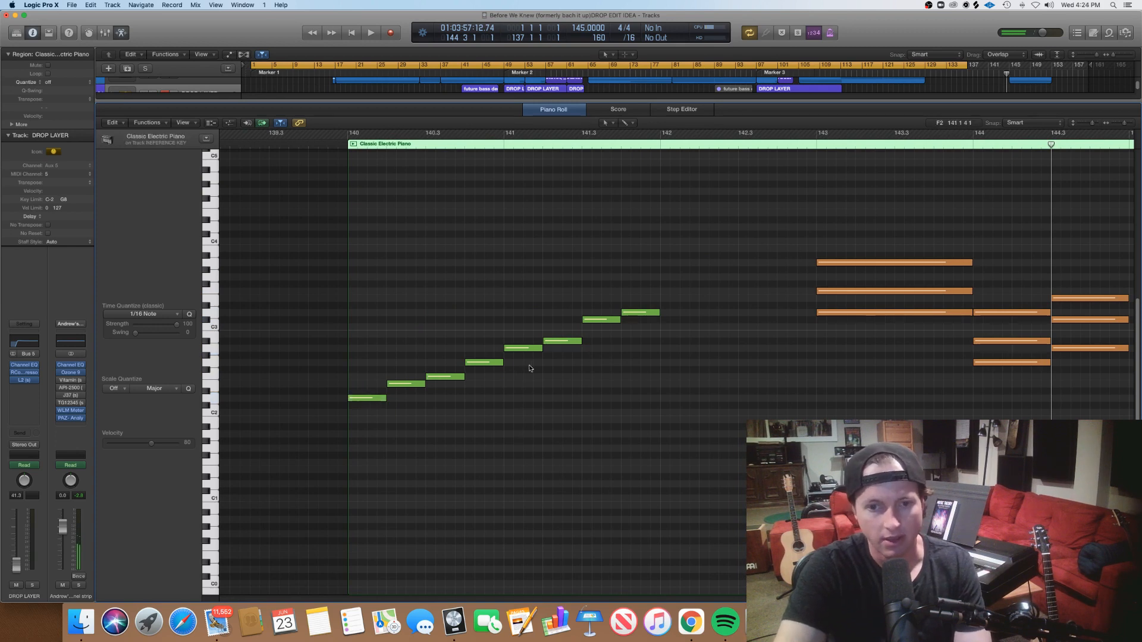
Step: Pick out the fourth, sixth and eighth scale notes together as a triad, then clear the selection
drag(517, 372, 521, 335)
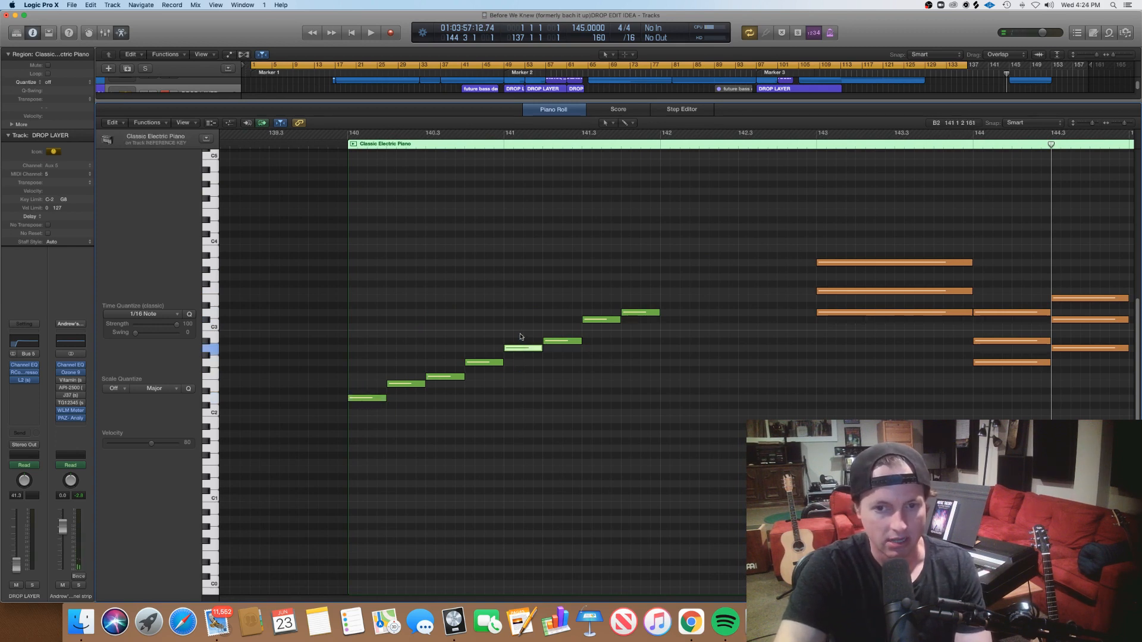
drag(484, 381, 488, 351)
drag(552, 369, 562, 329)
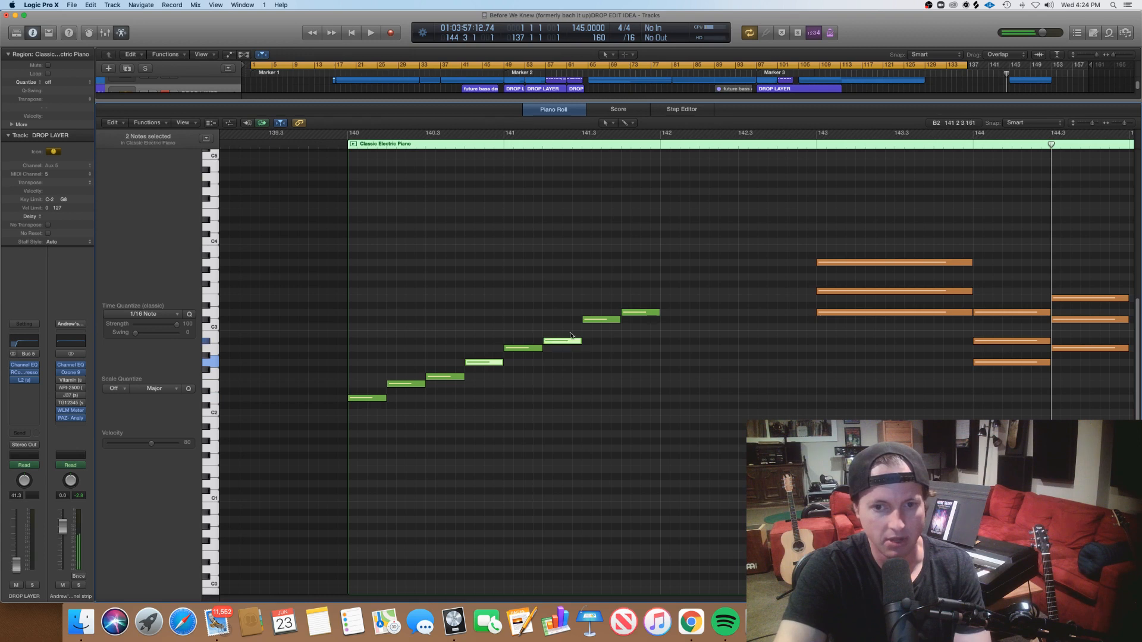
drag(647, 342, 645, 289)
click(630, 378)
Step: Pick out the fifth, raised seventh and second scale notes as a triad, then close the Piano Roll
drag(515, 371, 524, 337)
drag(612, 342, 608, 309)
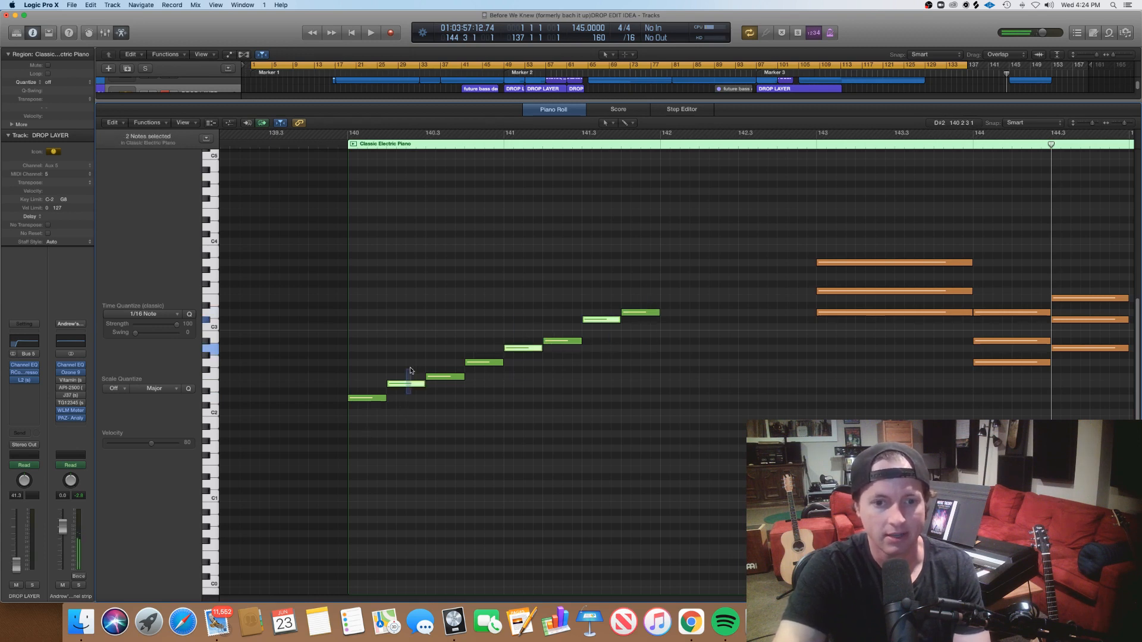
click(464, 436)
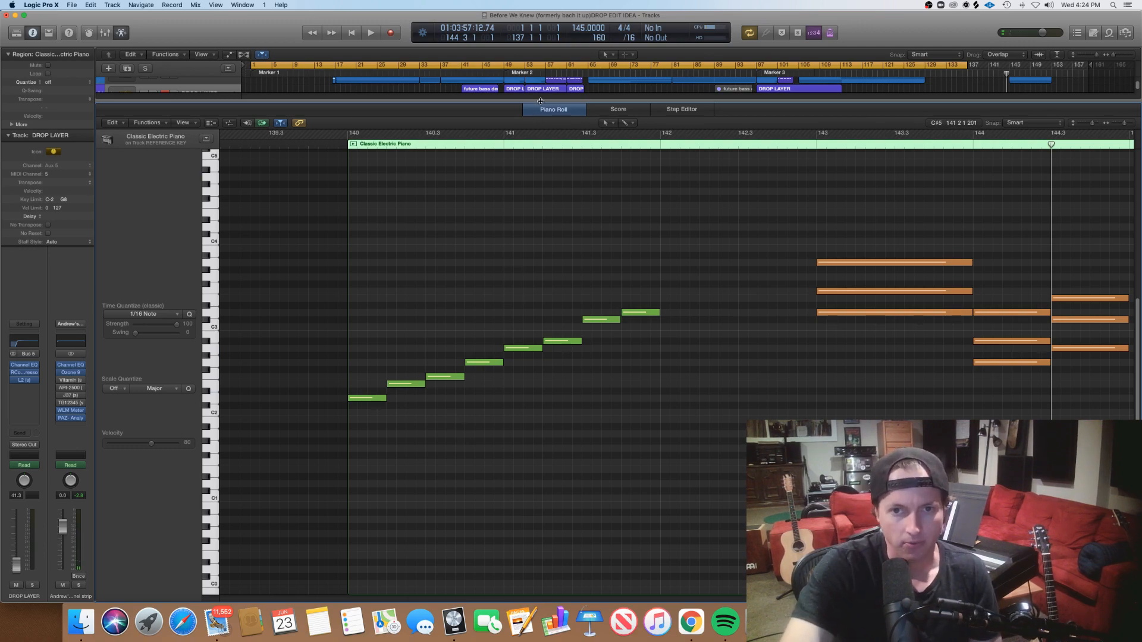
key(e)
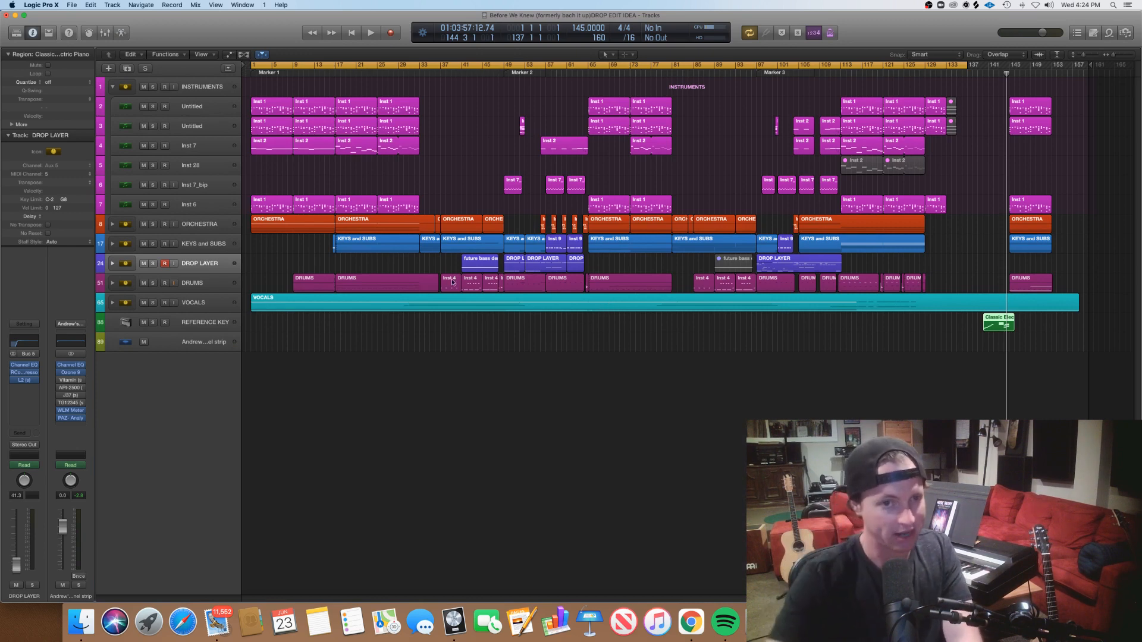
Step: Expand the ORCHESTRA and KEYS and SUBS stacks, then solo the INSTRUMENTS stack and play the song from the start
click(112, 224)
click(112, 401)
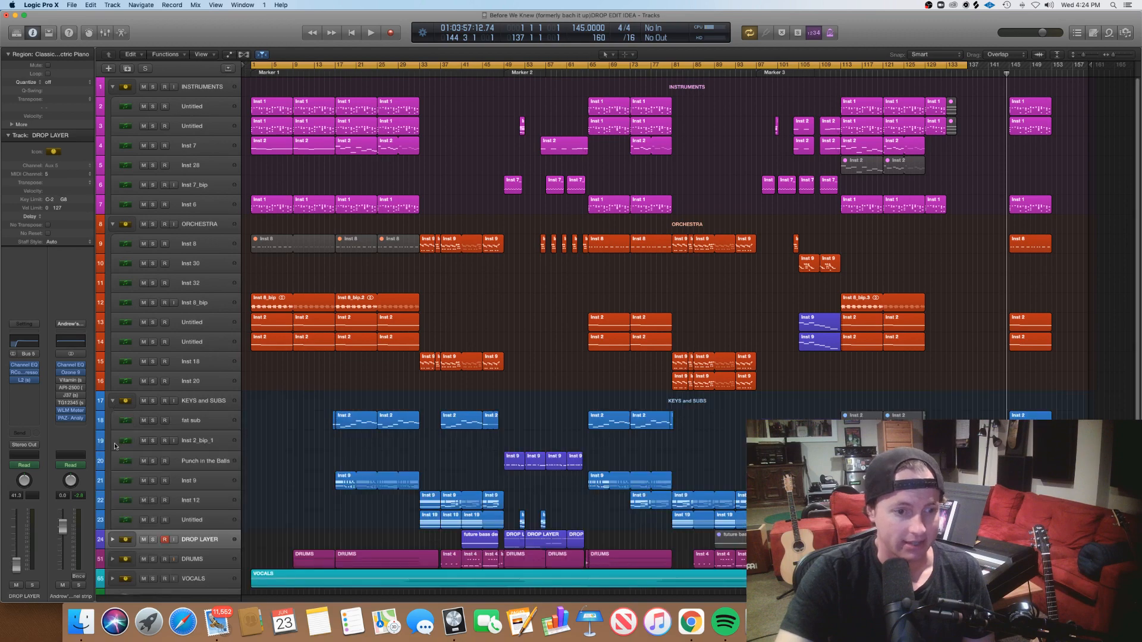
click(152, 87)
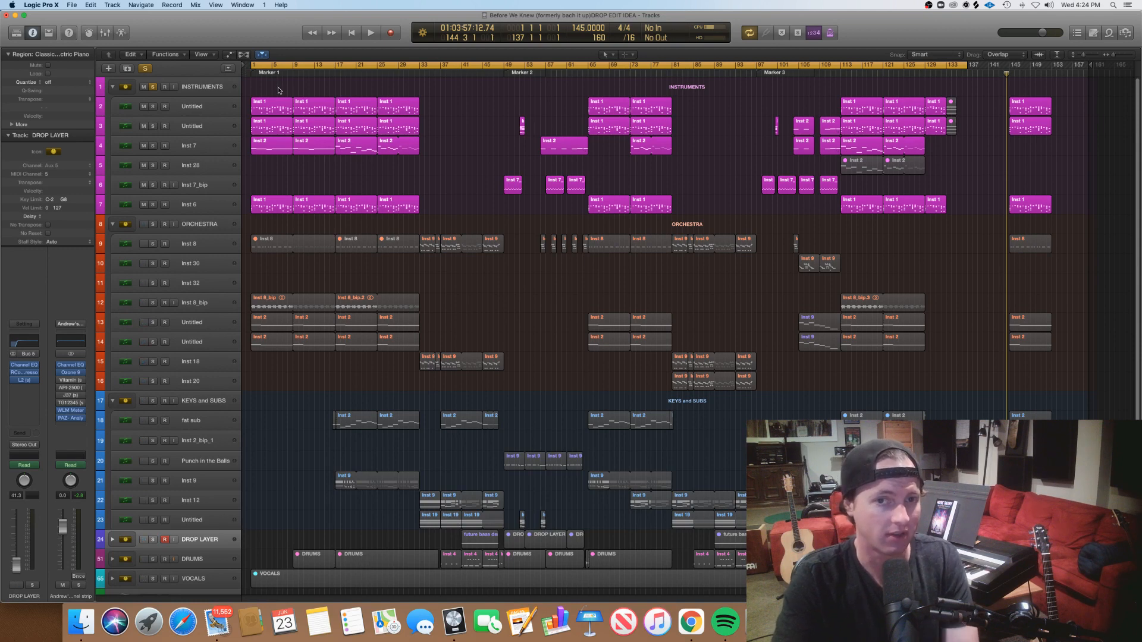
key(space)
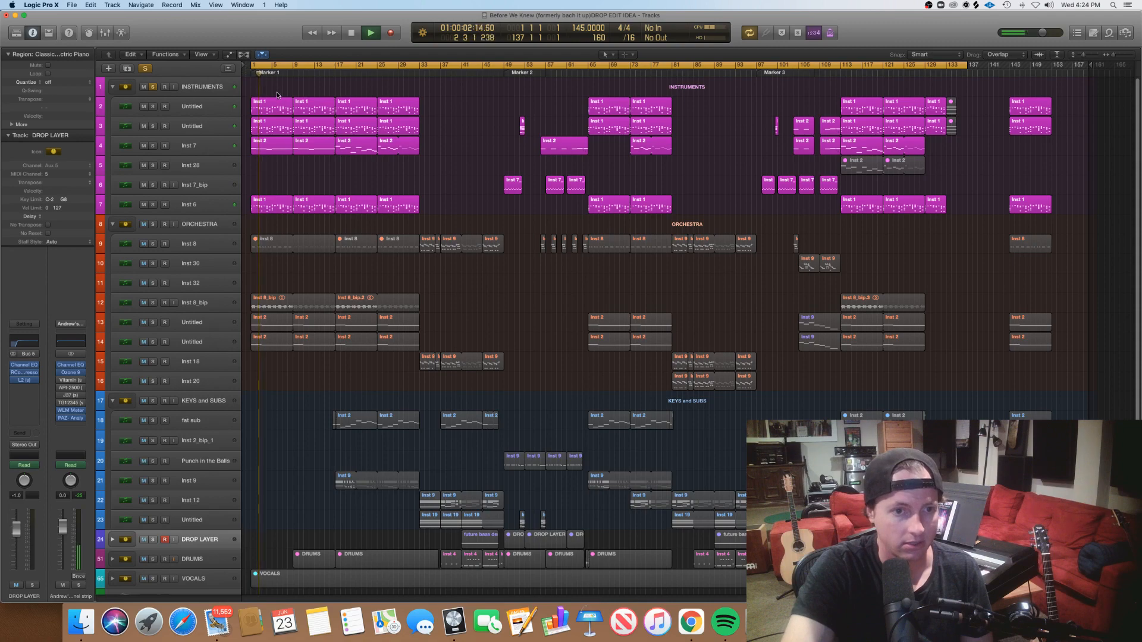
Step: Show the opening Inst 1 regions of both Untitled tracks together in the Piano Roll during playback, then stop and return to the start
click(270, 103)
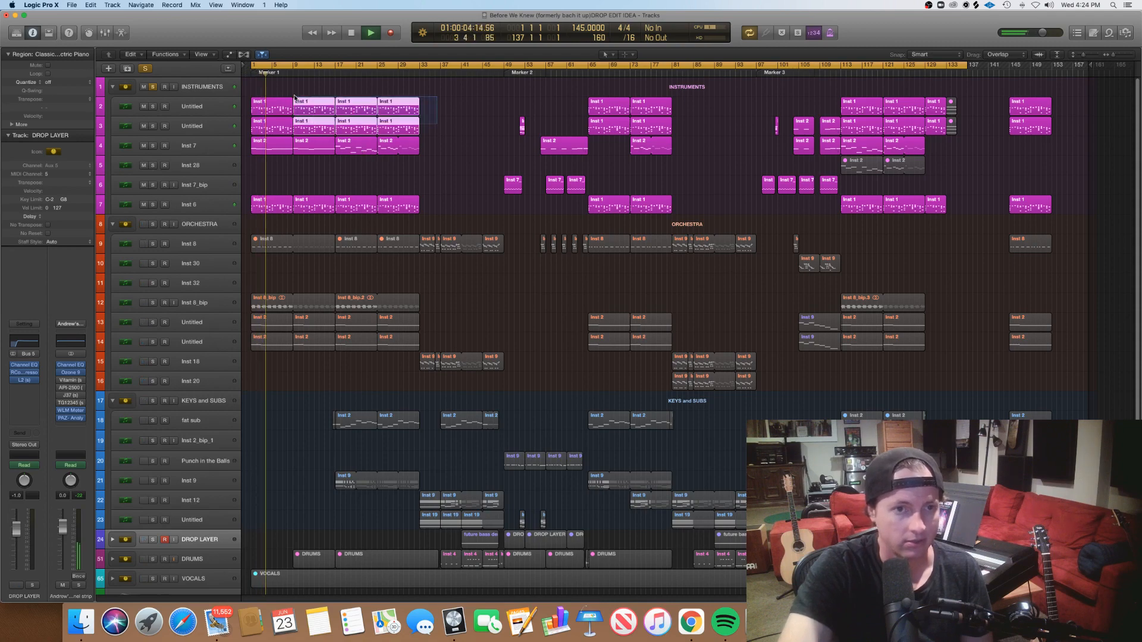
double_click(269, 104)
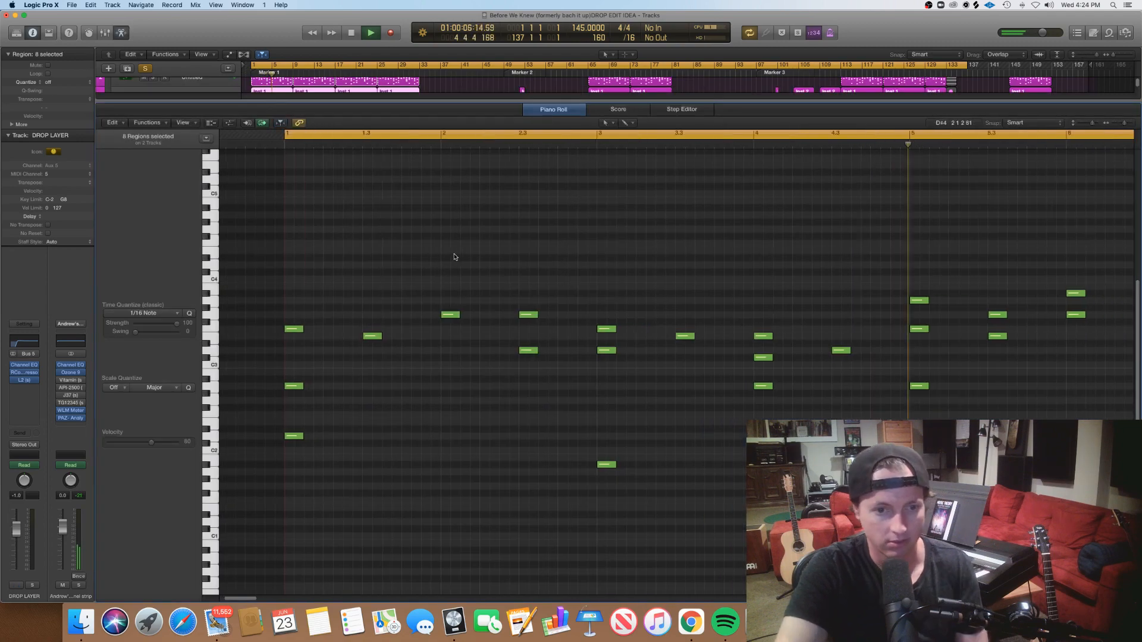
key(super+Left)
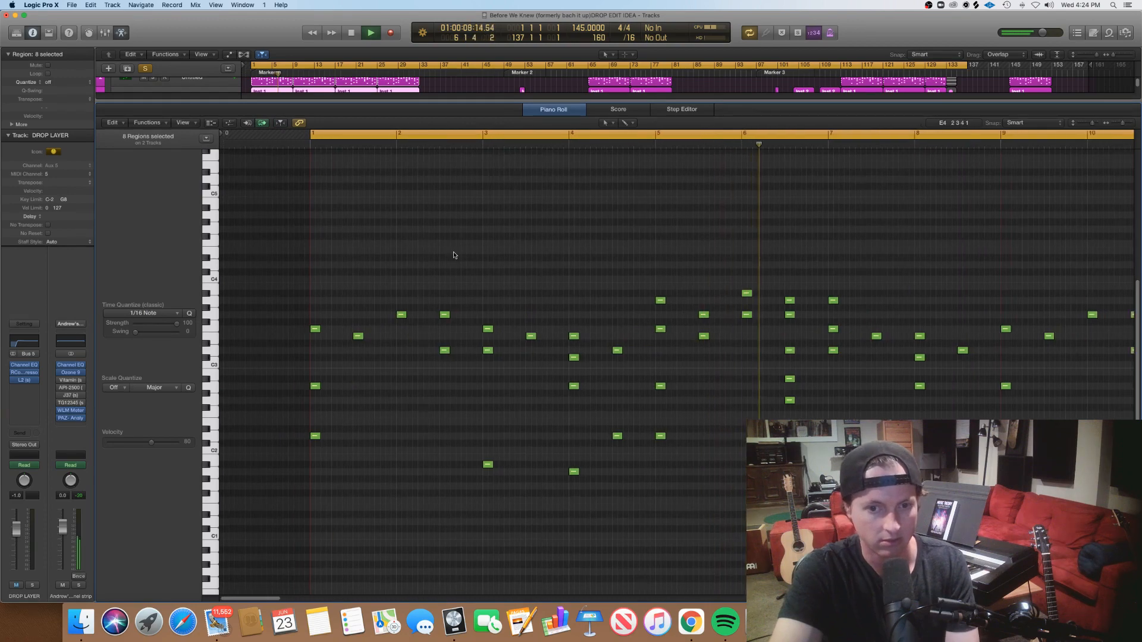
key(super+Left)
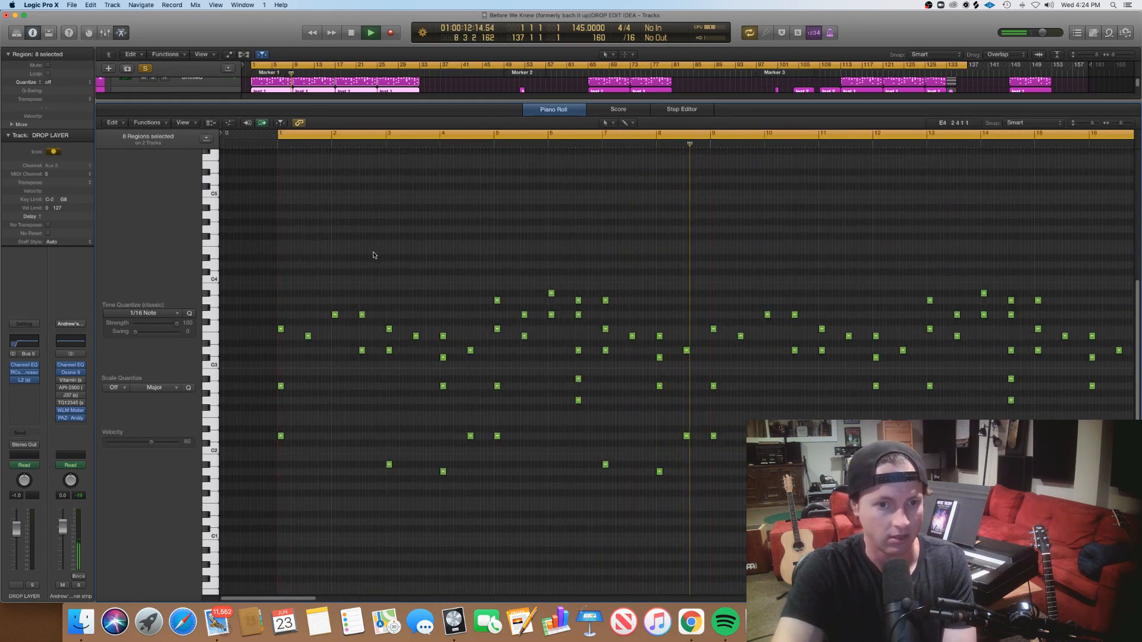
key(space)
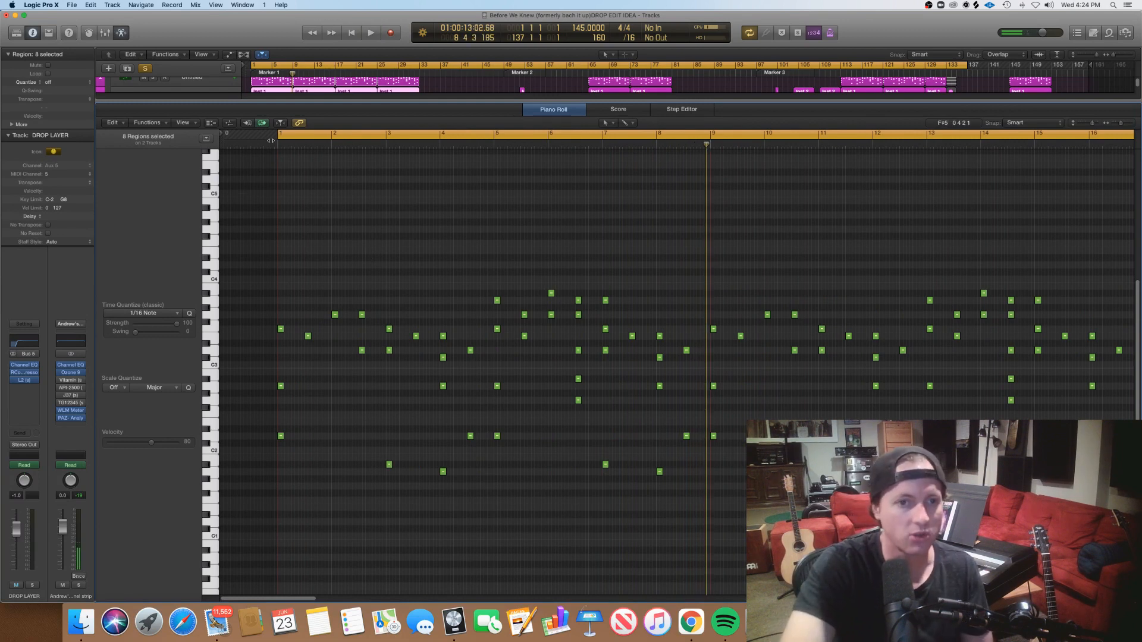
key(Return)
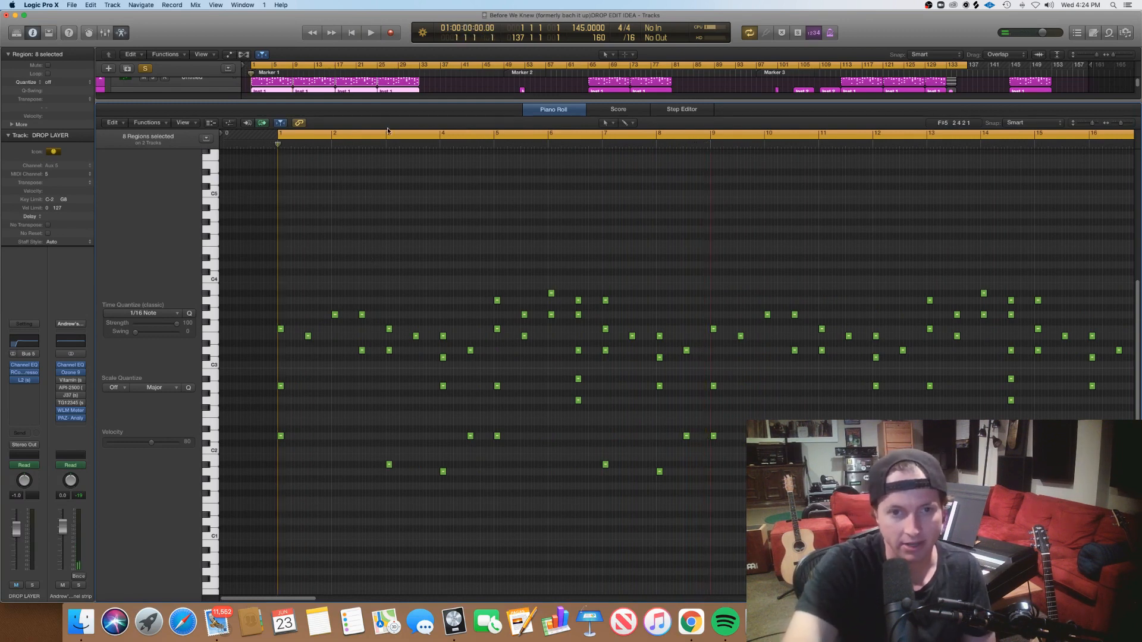
Step: Step the playhead through the chords at bars 3, 4, 6 and 7 and back to bar 3, then close the Piano Roll
click(384, 141)
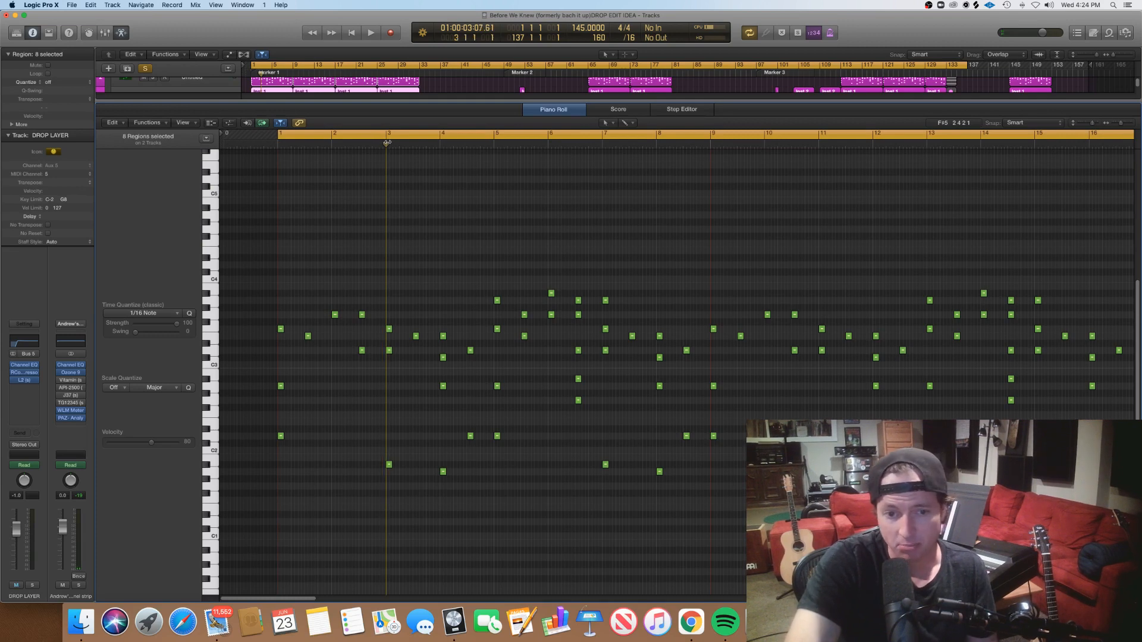
click(438, 144)
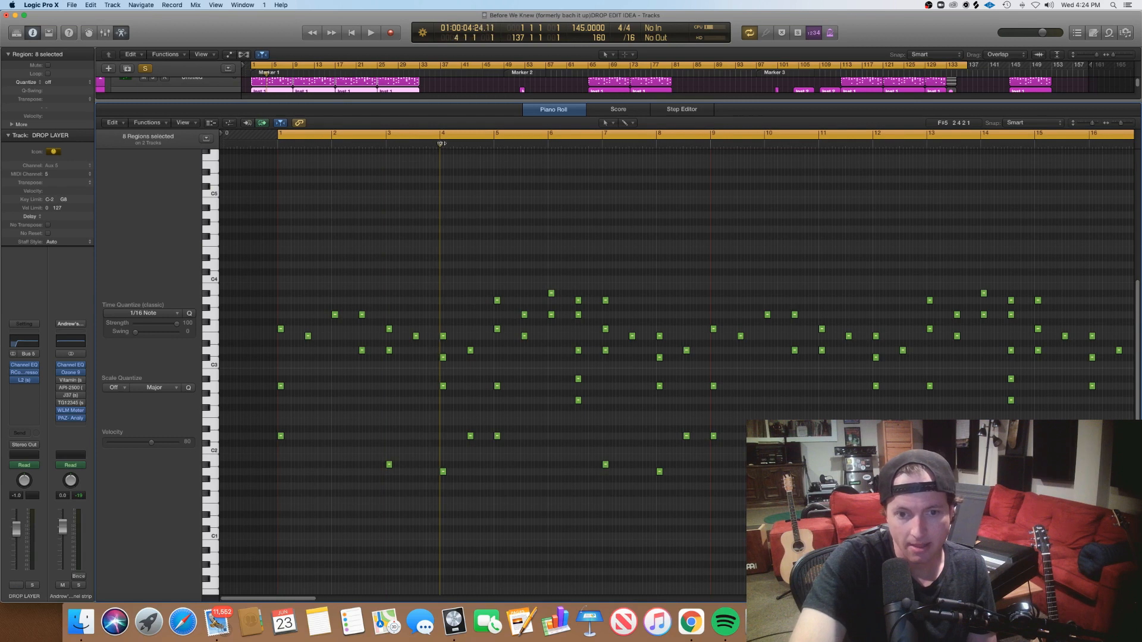
click(439, 143)
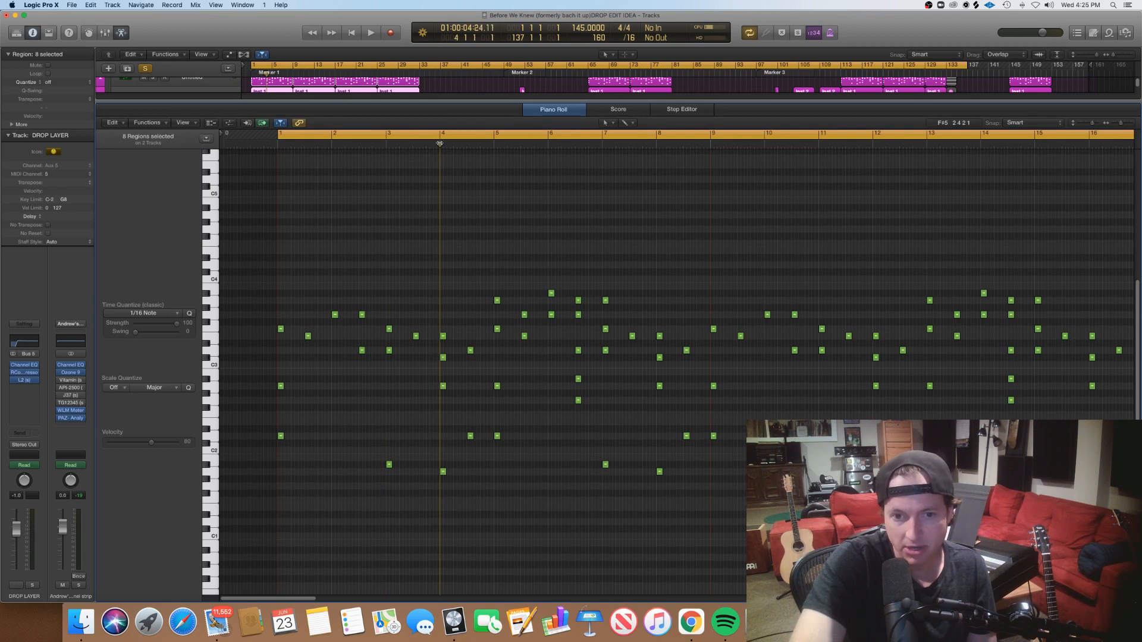
drag(440, 143, 575, 147)
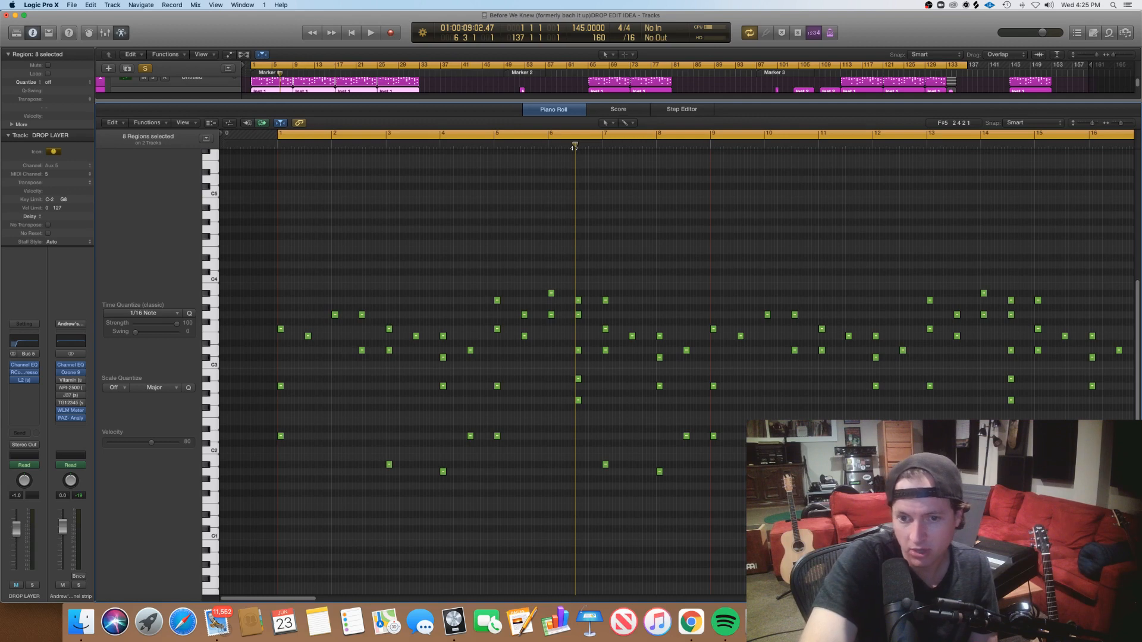
drag(574, 147, 602, 151)
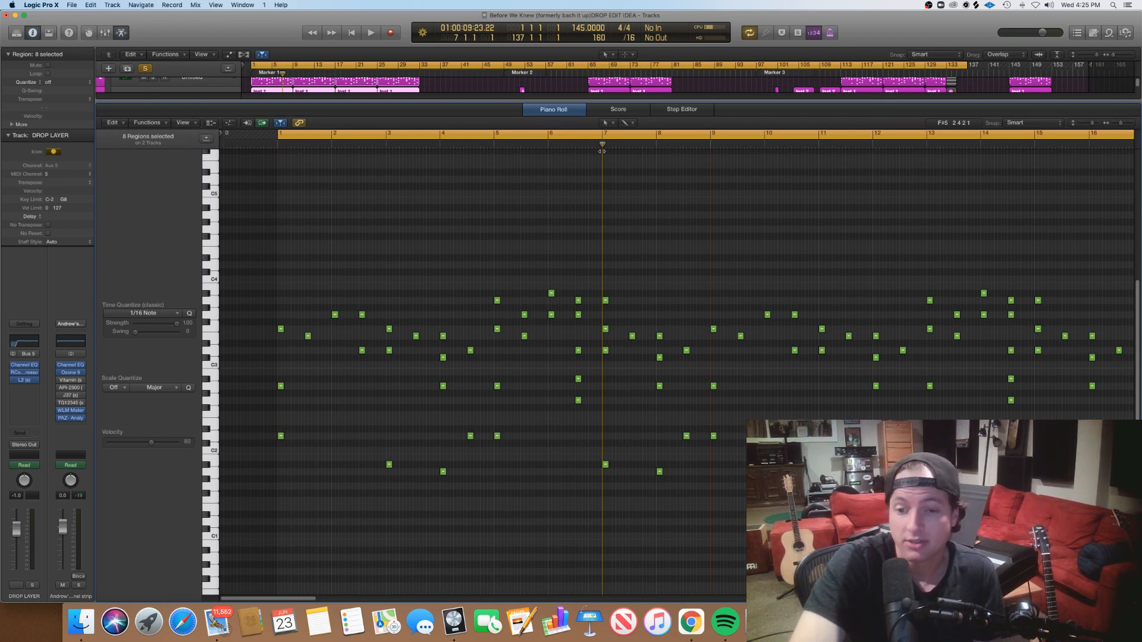
drag(601, 151, 393, 161)
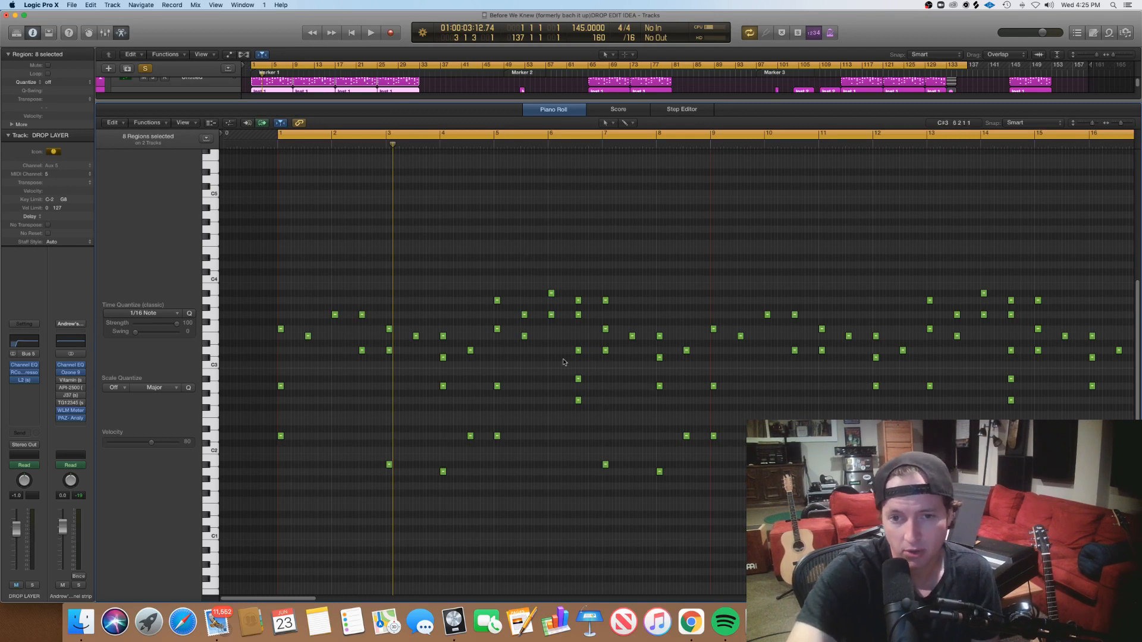
key(p)
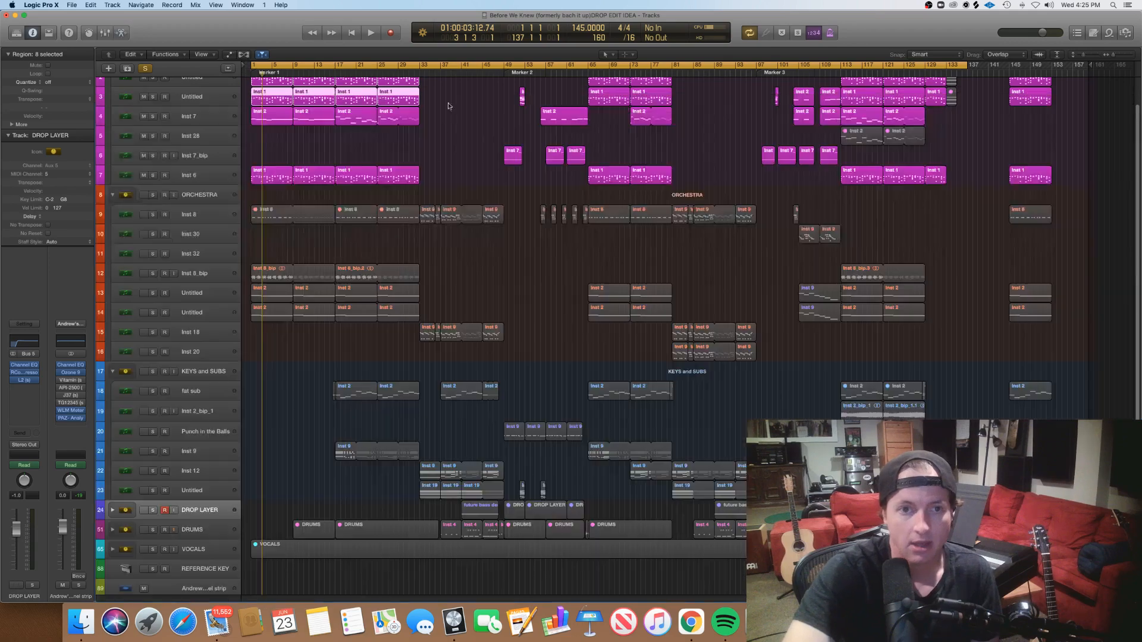
click(302, 151)
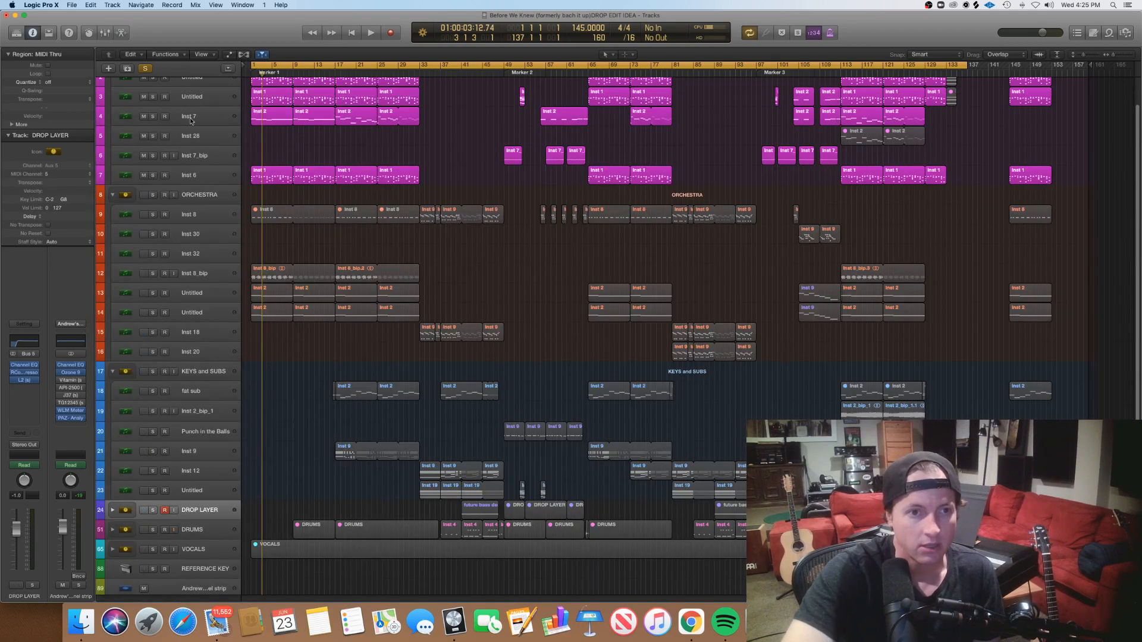
Step: Solo the first Untitled track instead of the whole INSTRUMENTS stack and play it from the start
scroll(272, 259, up, 2)
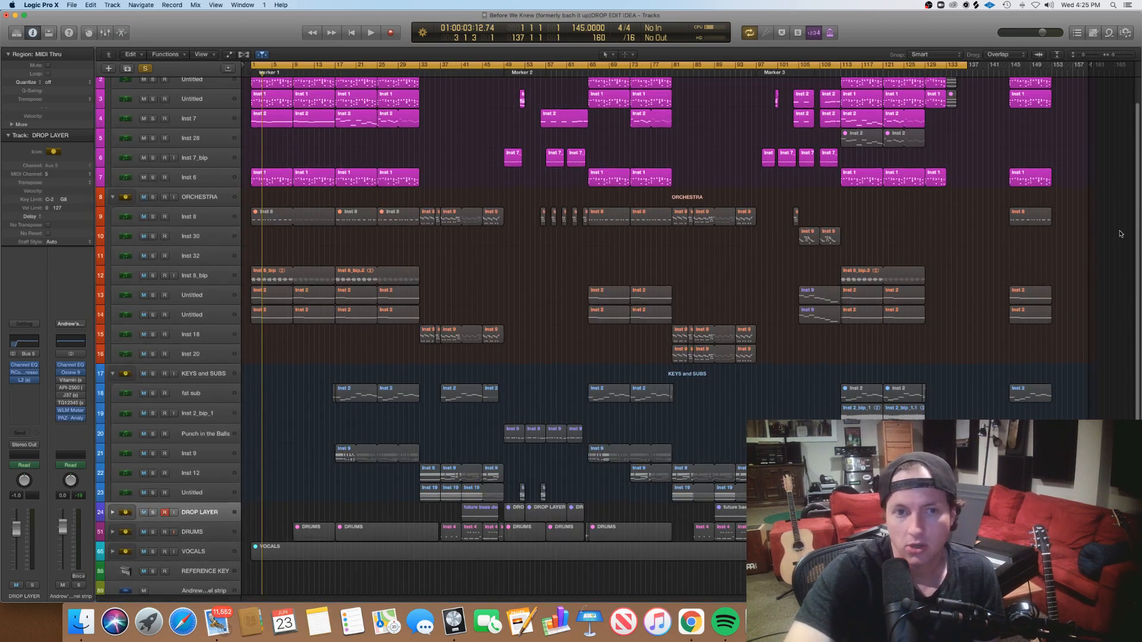
click(152, 106)
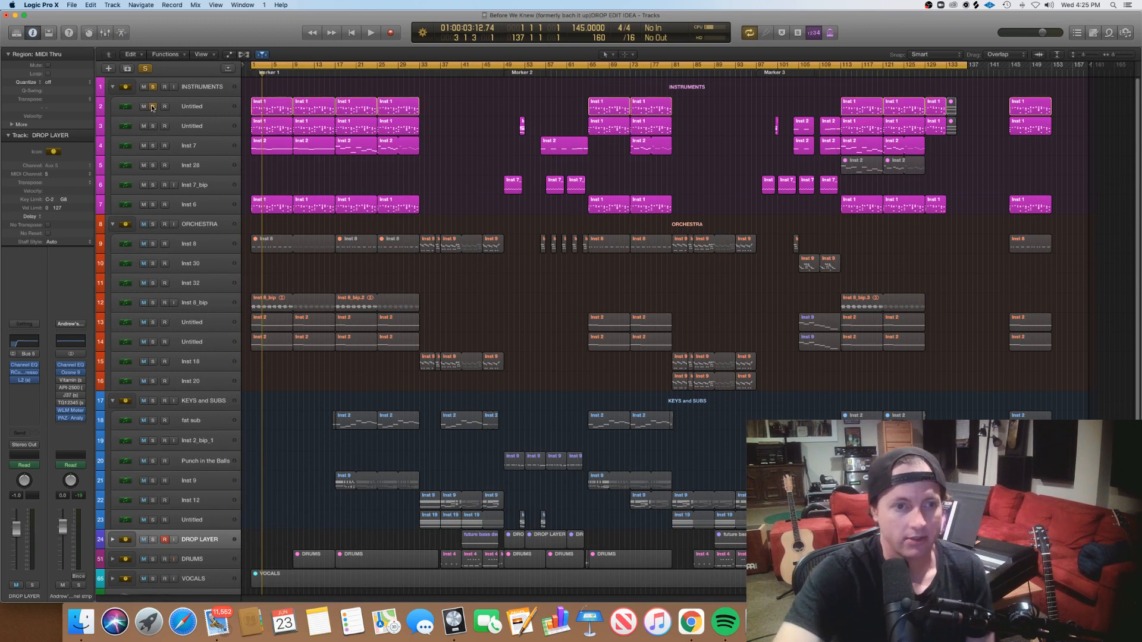
key(space)
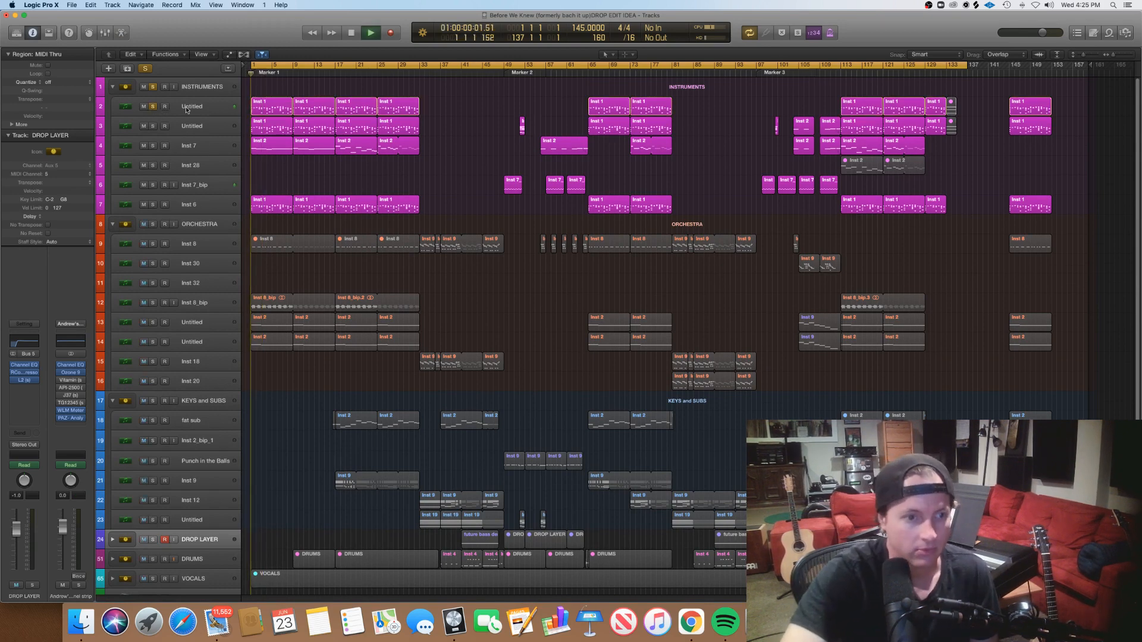
click(185, 111)
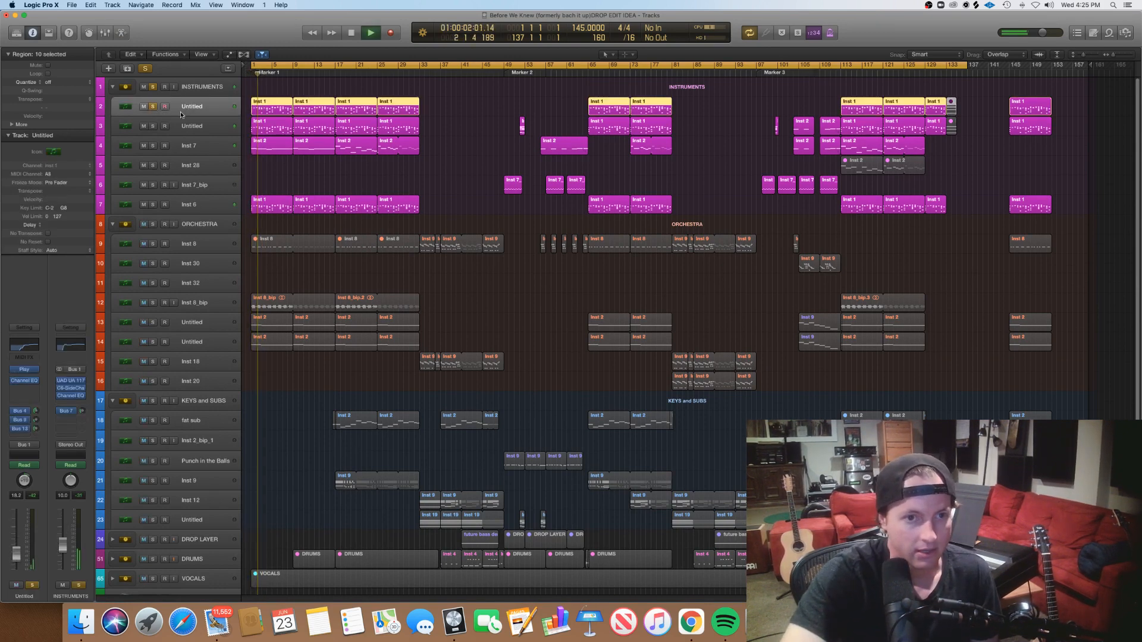
click(155, 88)
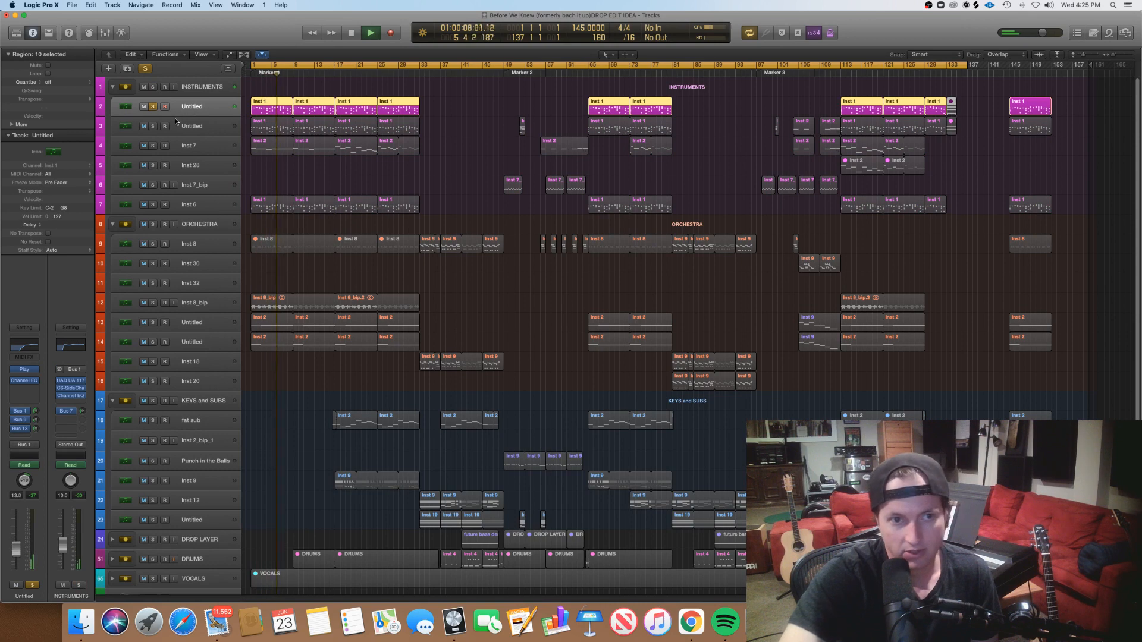
Step: Add the second Untitled track to the solo, replay from the start, then unsolo the first Untitled track
click(153, 126)
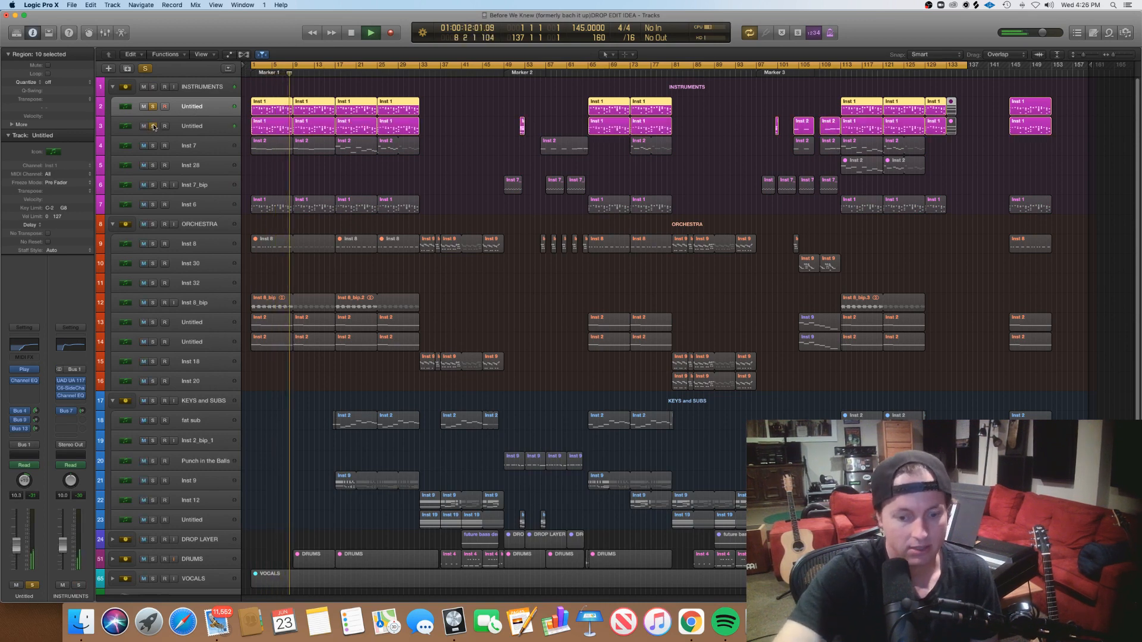
key(space)
key(space)
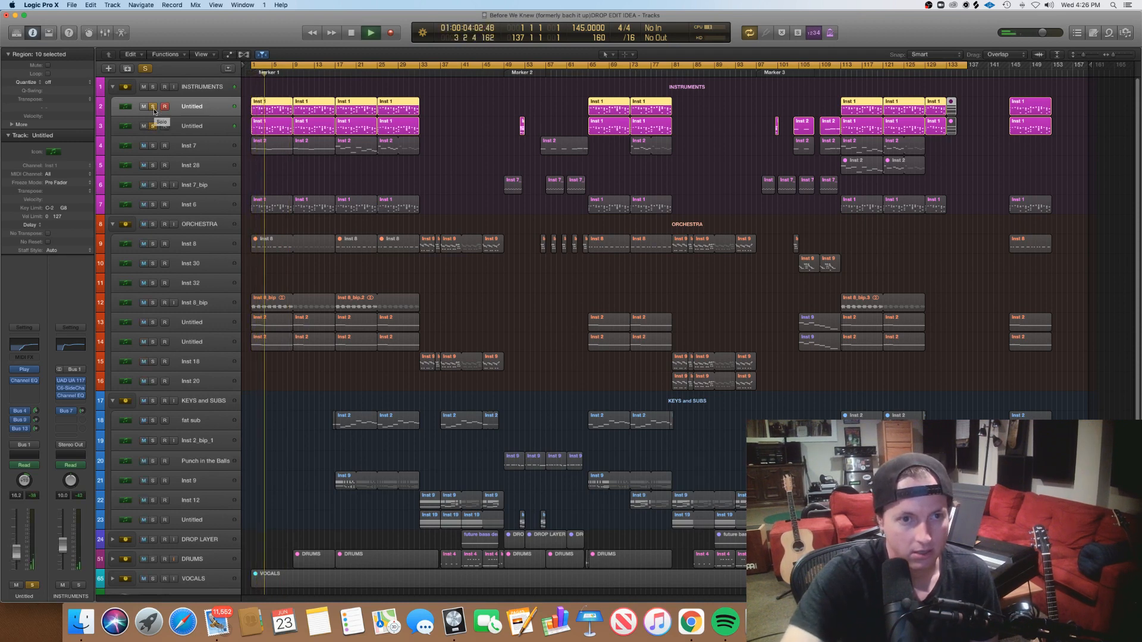
click(153, 107)
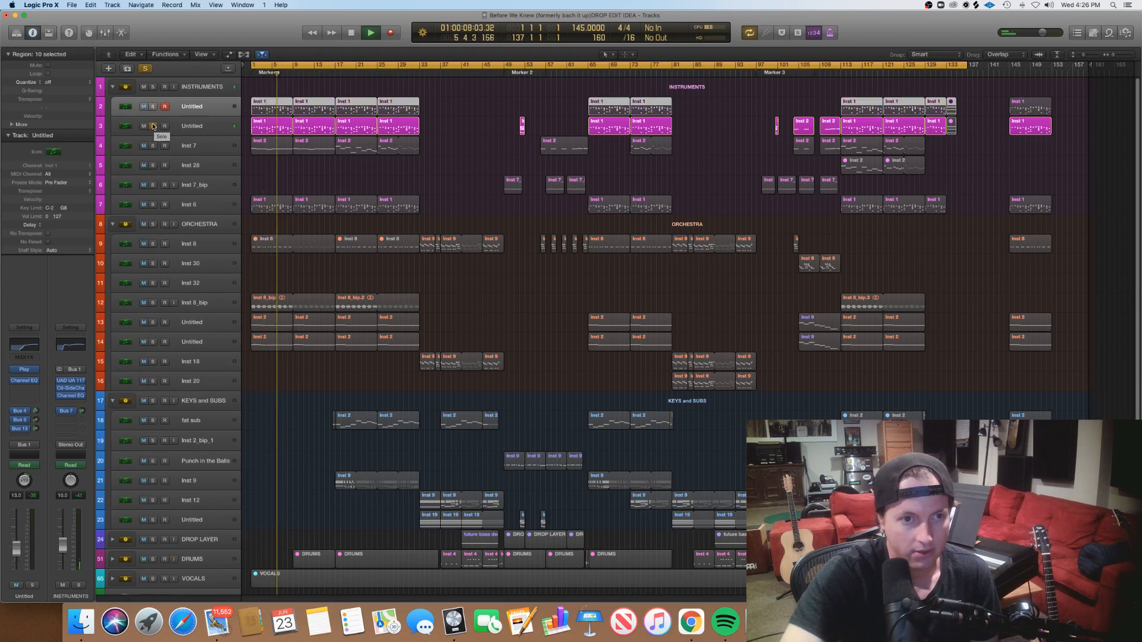
Step: Switch the solo from the second Untitled track to Inst 7, select that track and stop playback
click(153, 126)
click(153, 145)
click(195, 148)
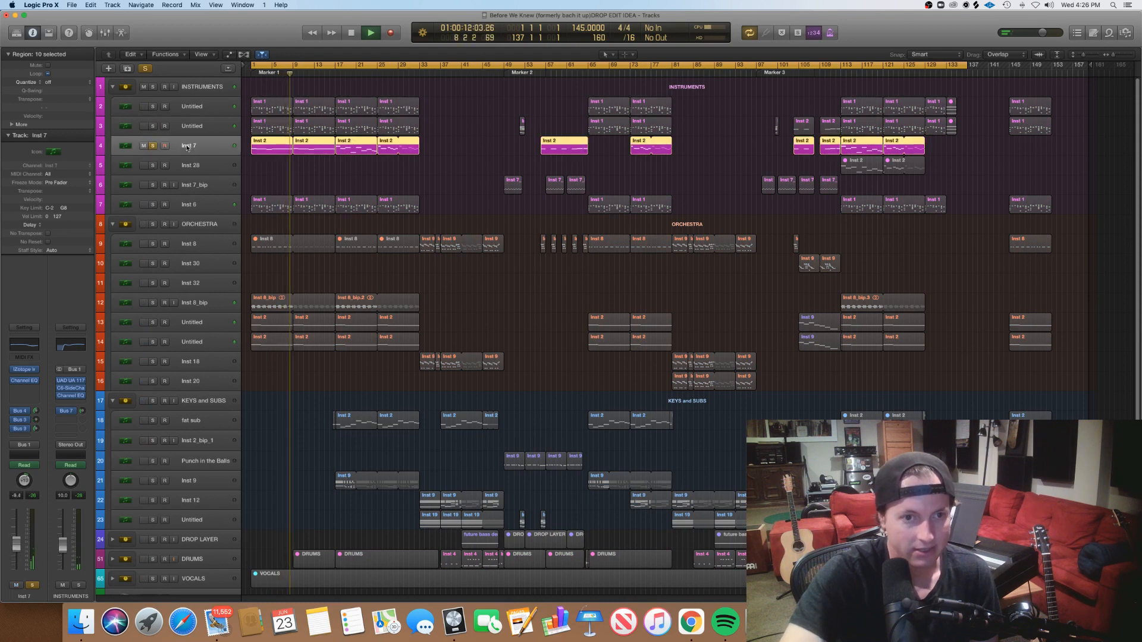
key(space)
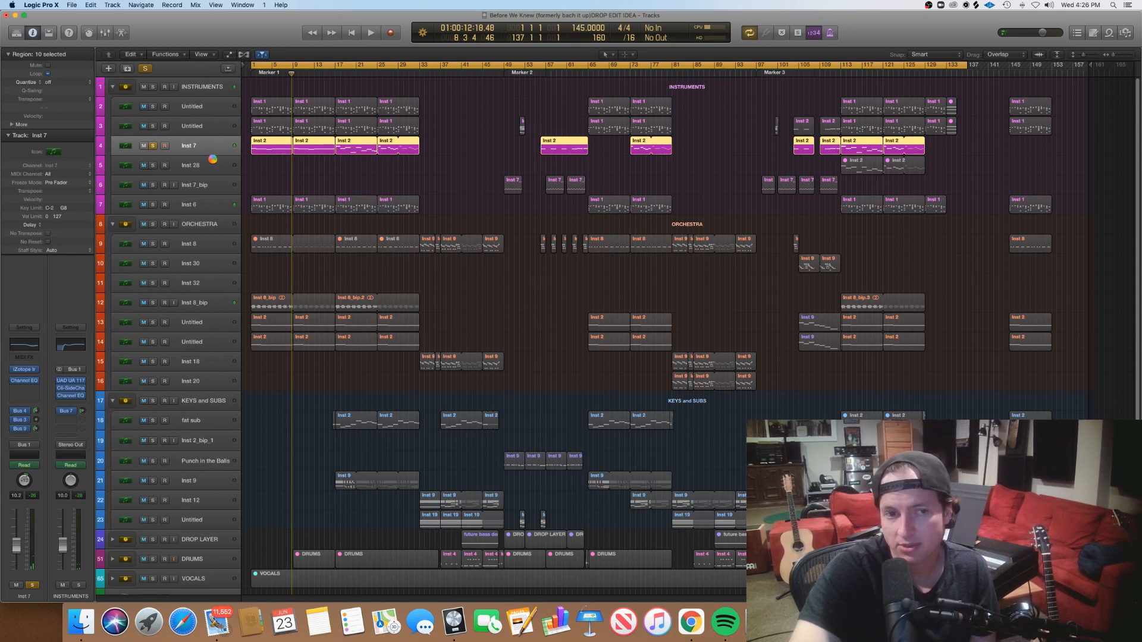
Step: Force quit the unresponsive Logic Pro X and close the Twitch browser window
right_click(455, 631)
click(323, 497)
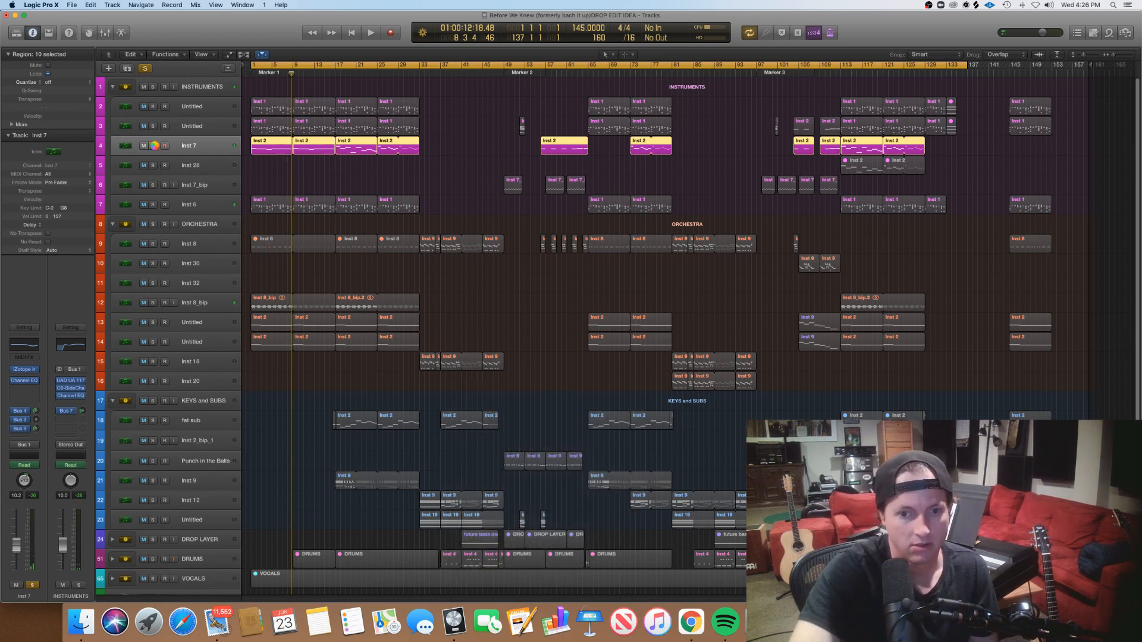
right_click(453, 622)
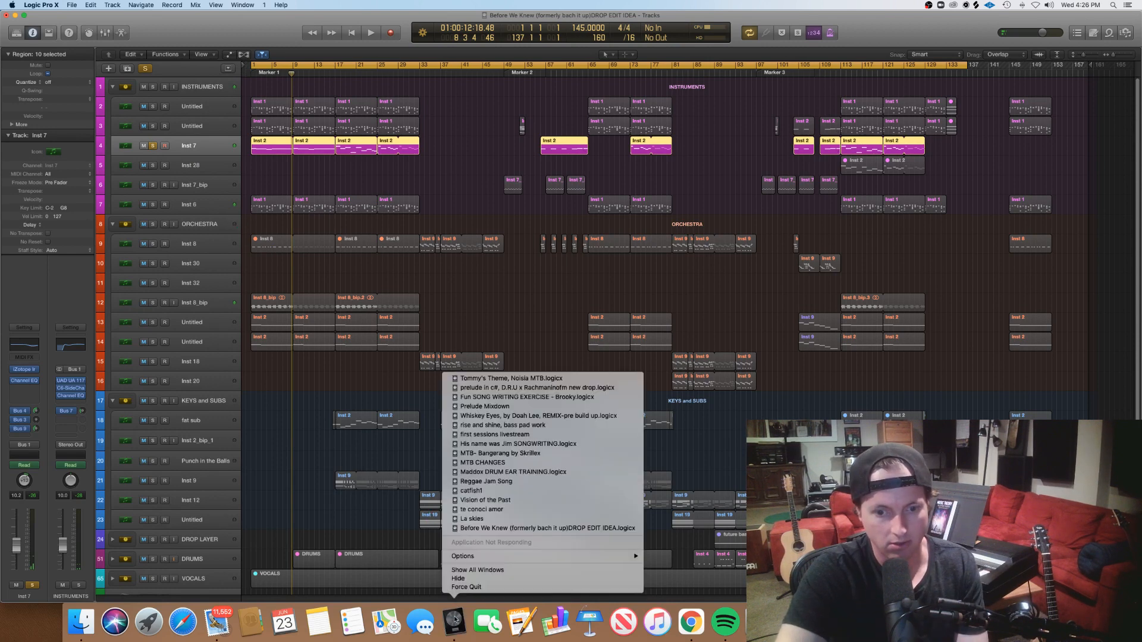
click(463, 586)
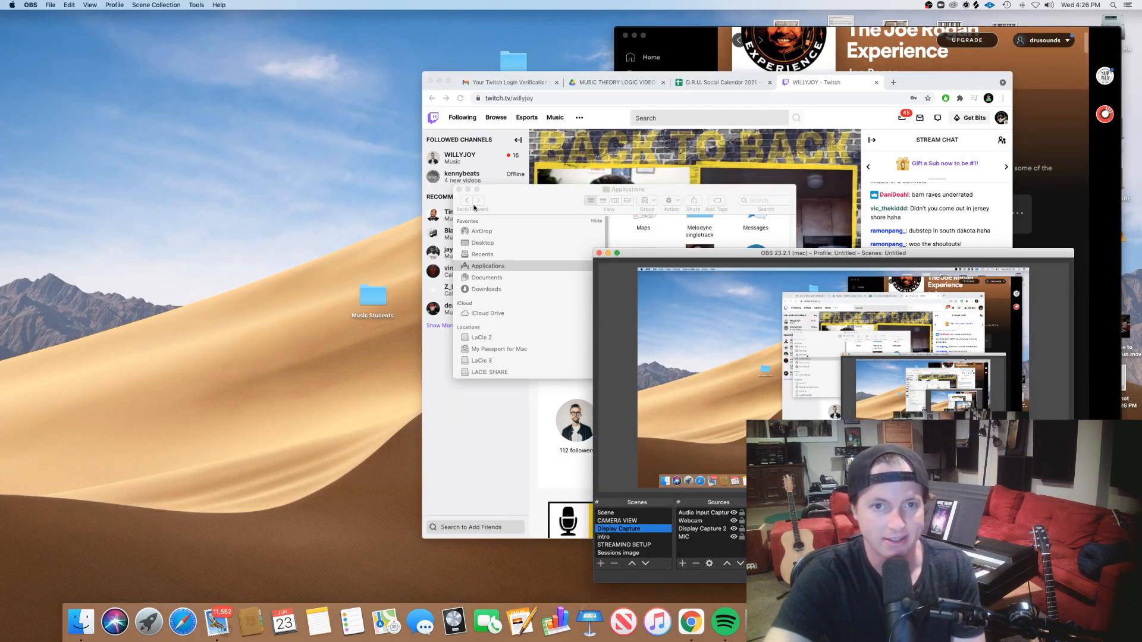
click(439, 81)
click(439, 81)
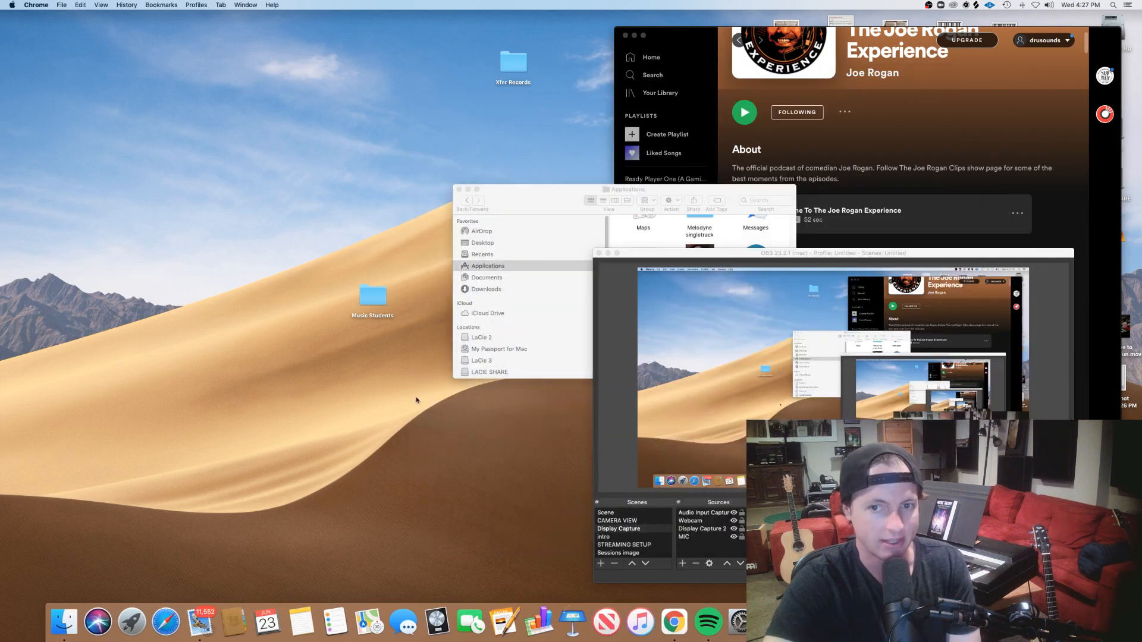
Step: Reopen Before We Know (formerly bach it up)DROP EDIT IDEA.logicx in Logic Pro X from its auto-saved version and close the Applications folder window
right_click(437, 621)
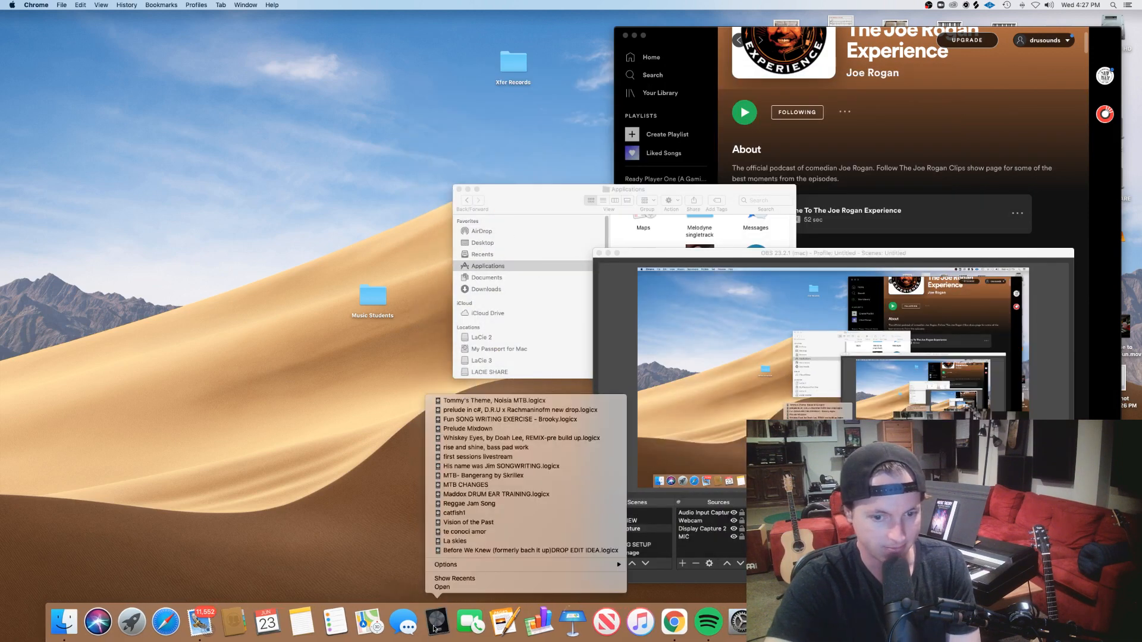
click(481, 551)
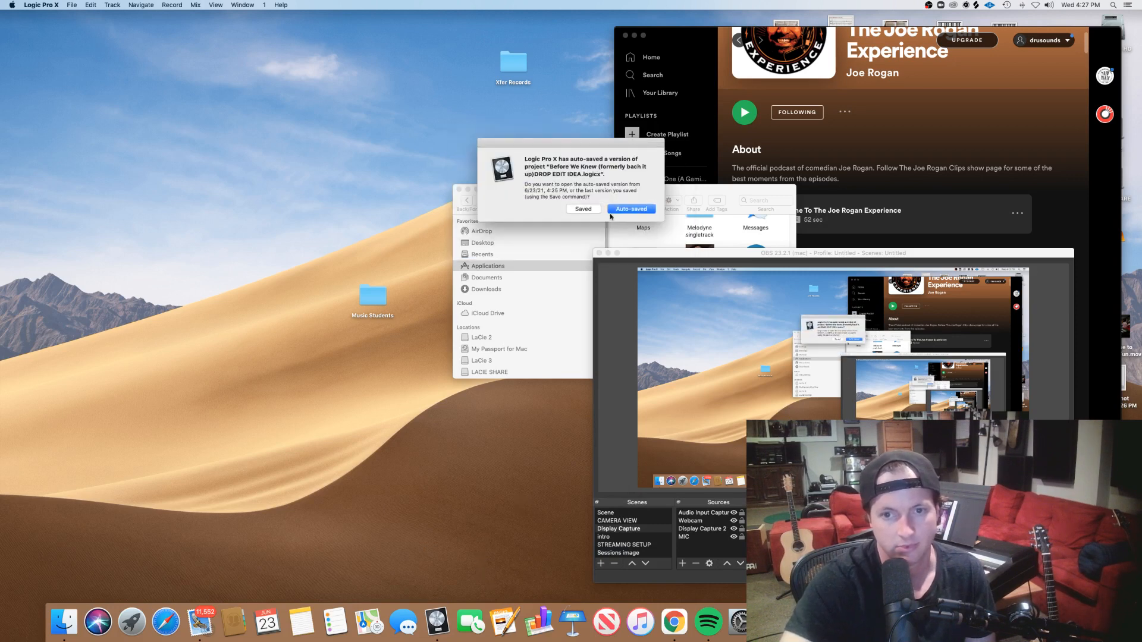
click(612, 210)
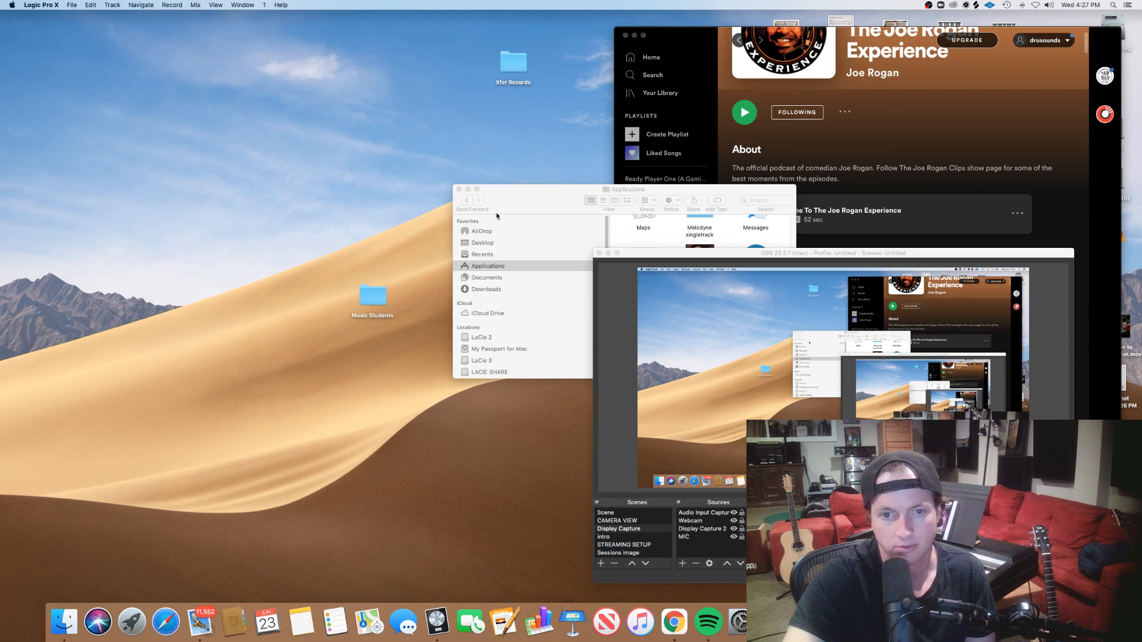
click(459, 190)
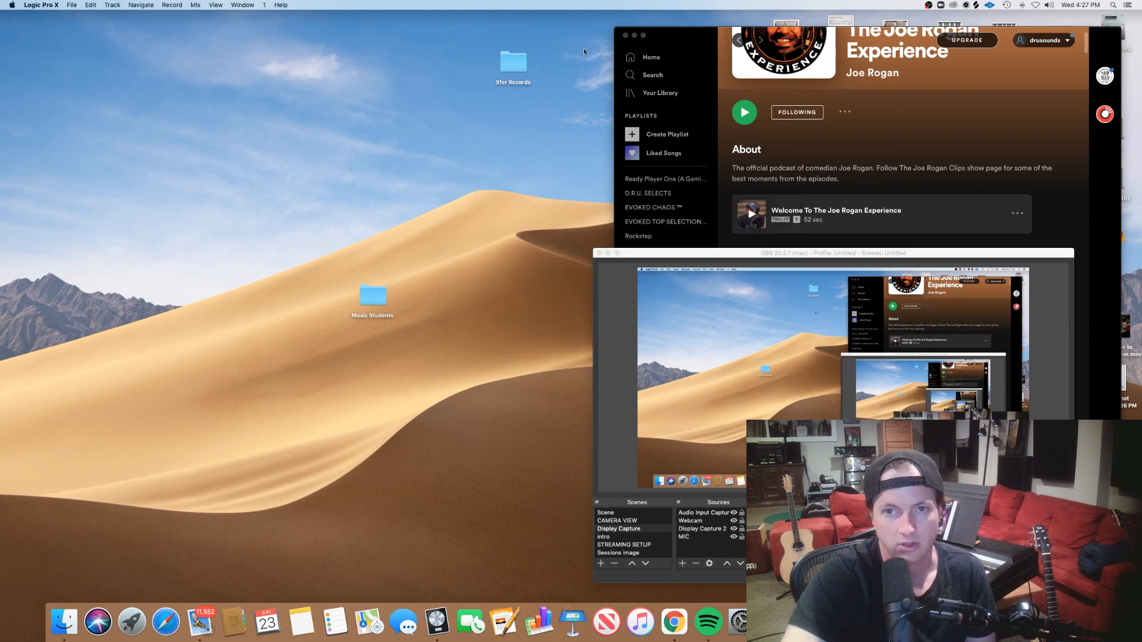
Step: Close the Spotify window and bring the OBS window to the front while the project loads
click(625, 36)
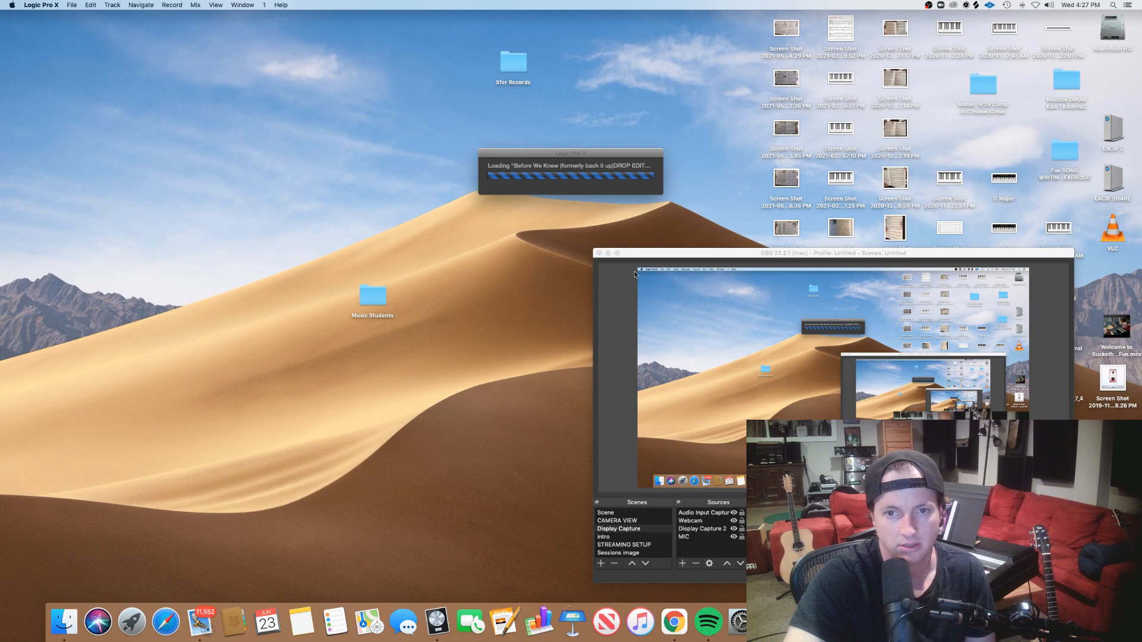
click(659, 252)
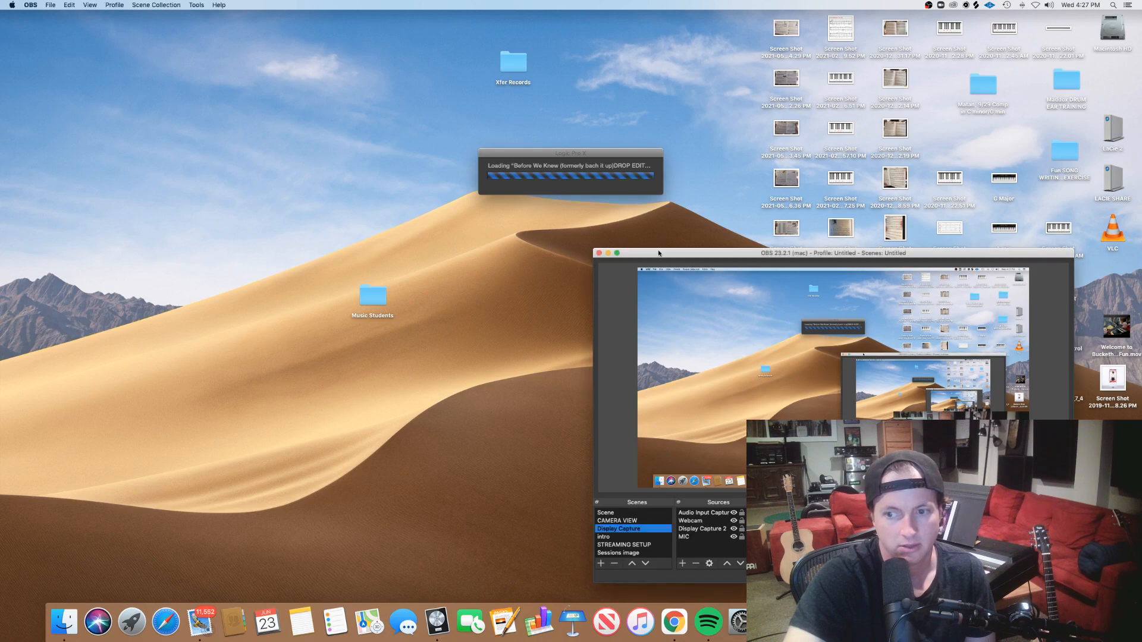
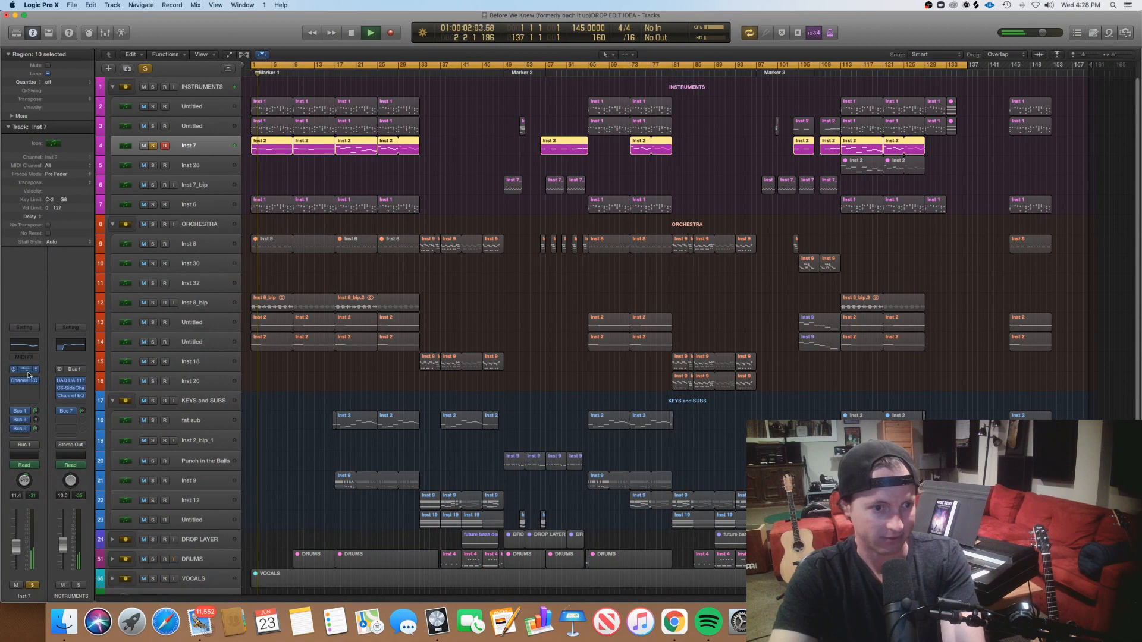
Step: Examine the notes of the first four Inst 7 regions in the Piano Roll during playback, then stop and close the editor
drag(405, 169, 264, 149)
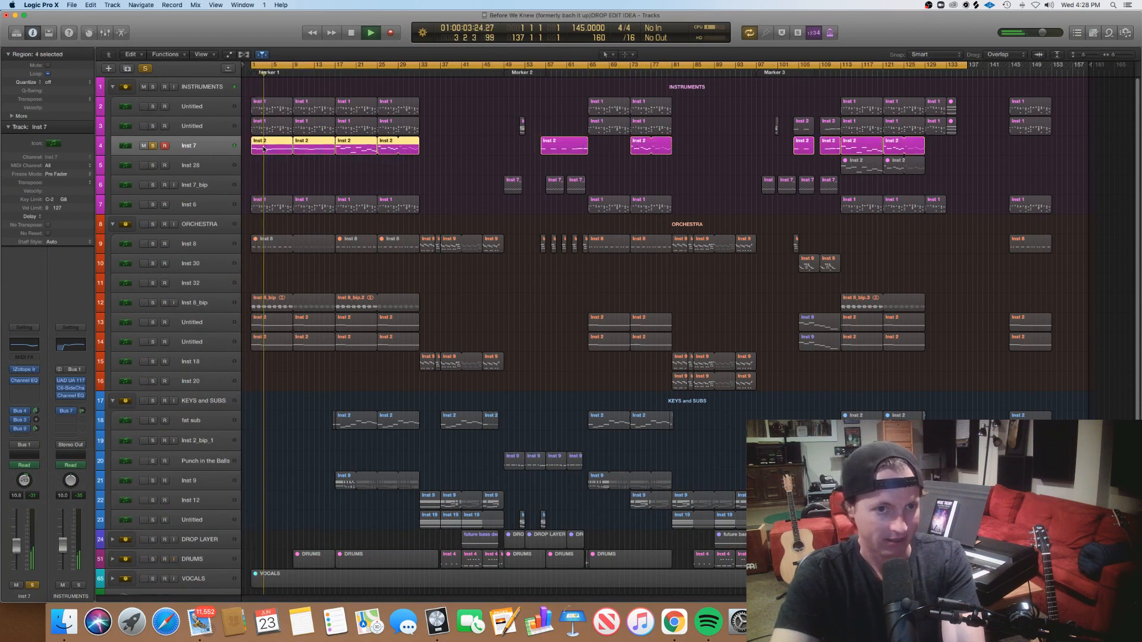
key(p)
scroll(383, 399, left, 12)
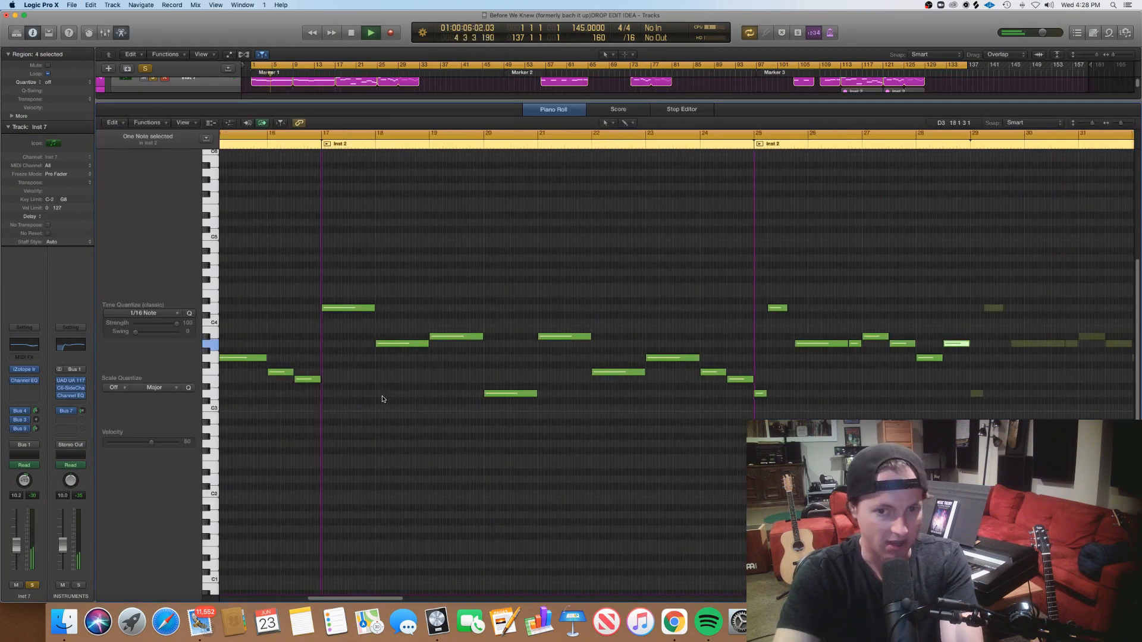
scroll(382, 399, down, 5)
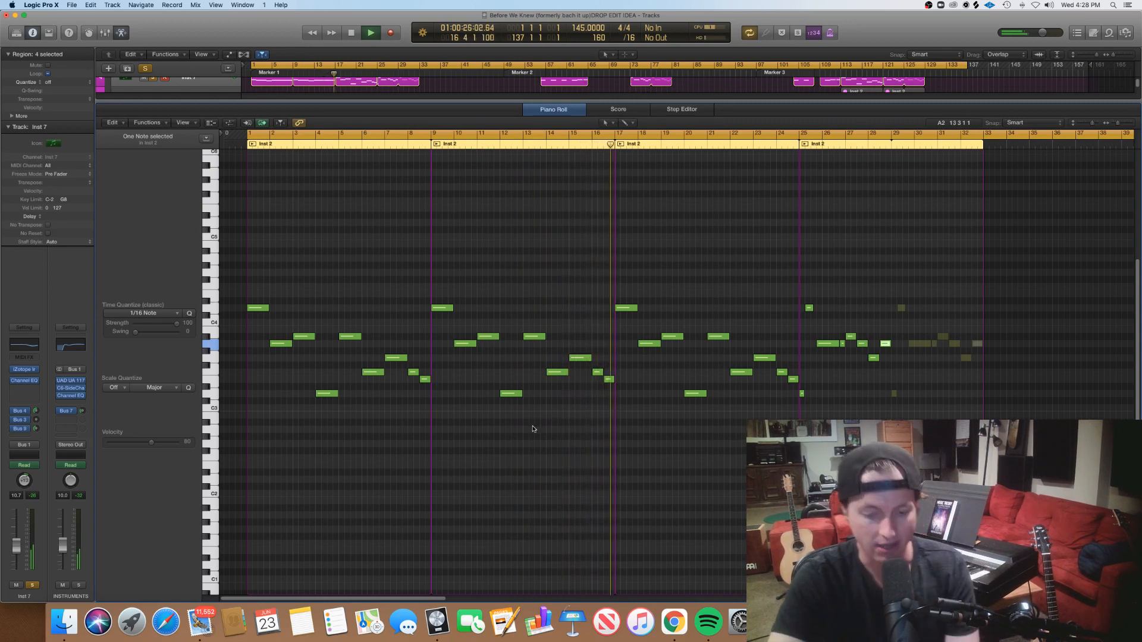
key(space)
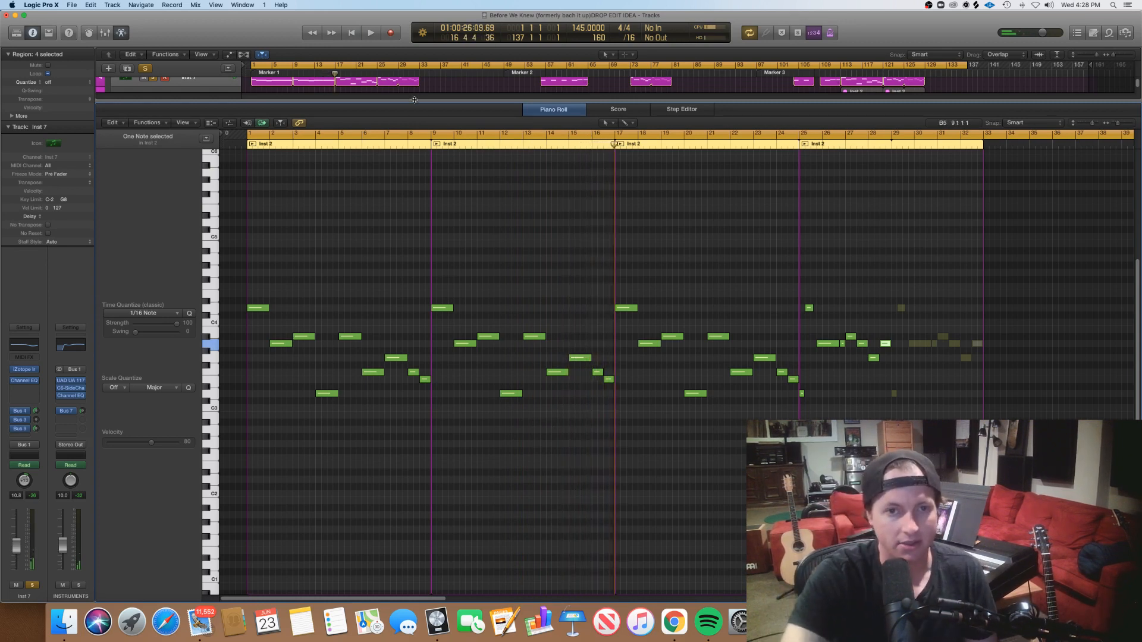
key(e)
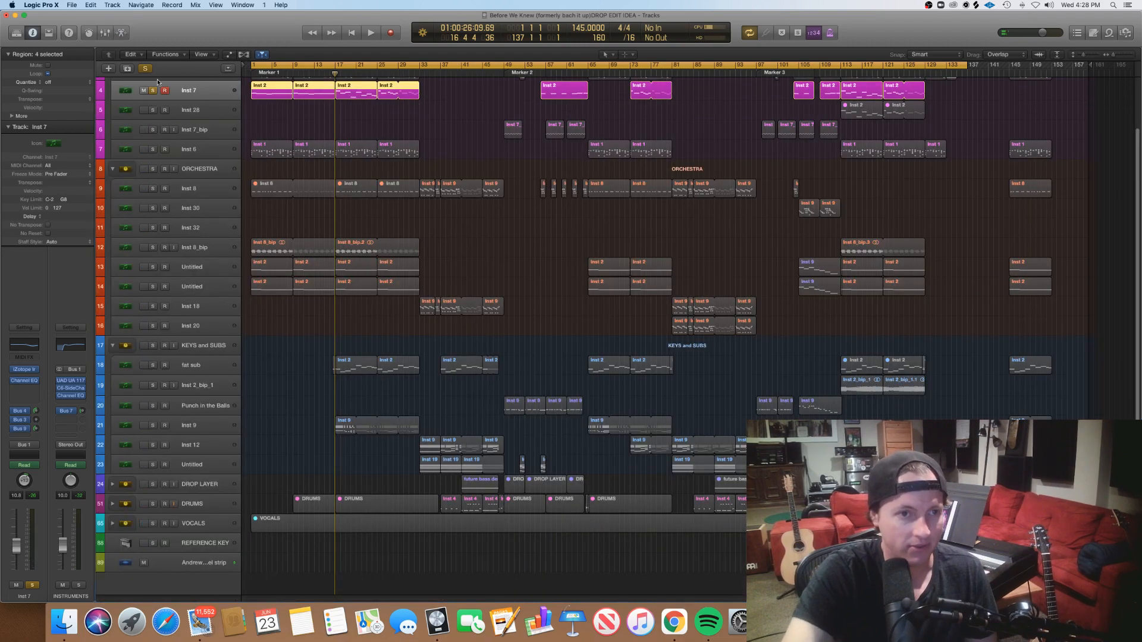
Step: Switch the solo from Inst 7 to Inst 8_bip in the ORCHESTRA stack and play it from the start
click(153, 91)
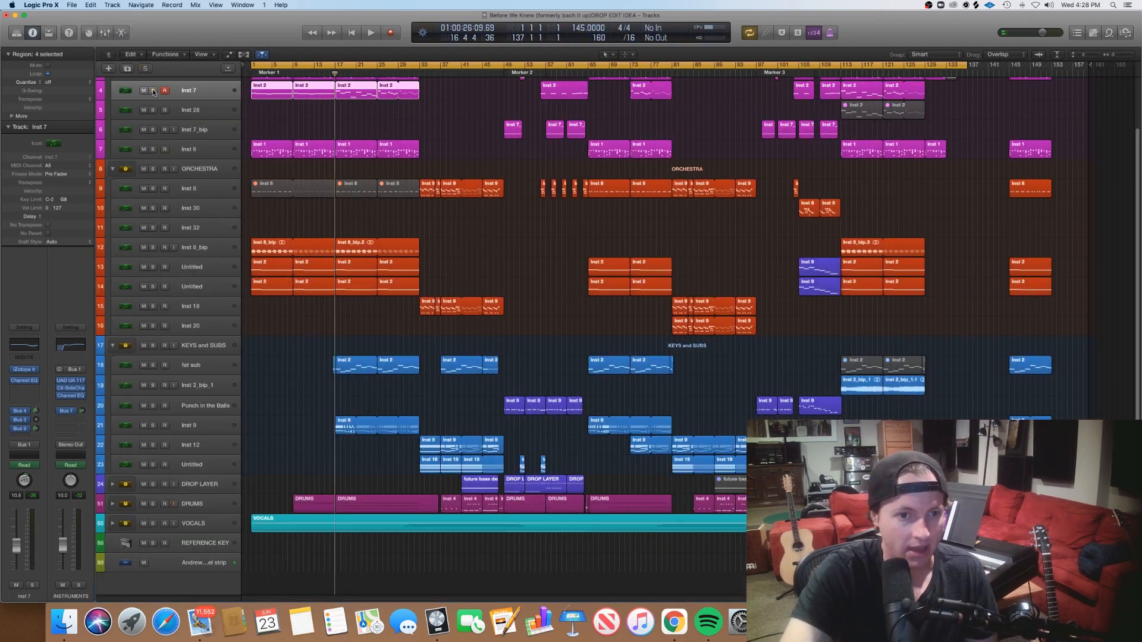
click(153, 247)
key(Return)
key(space)
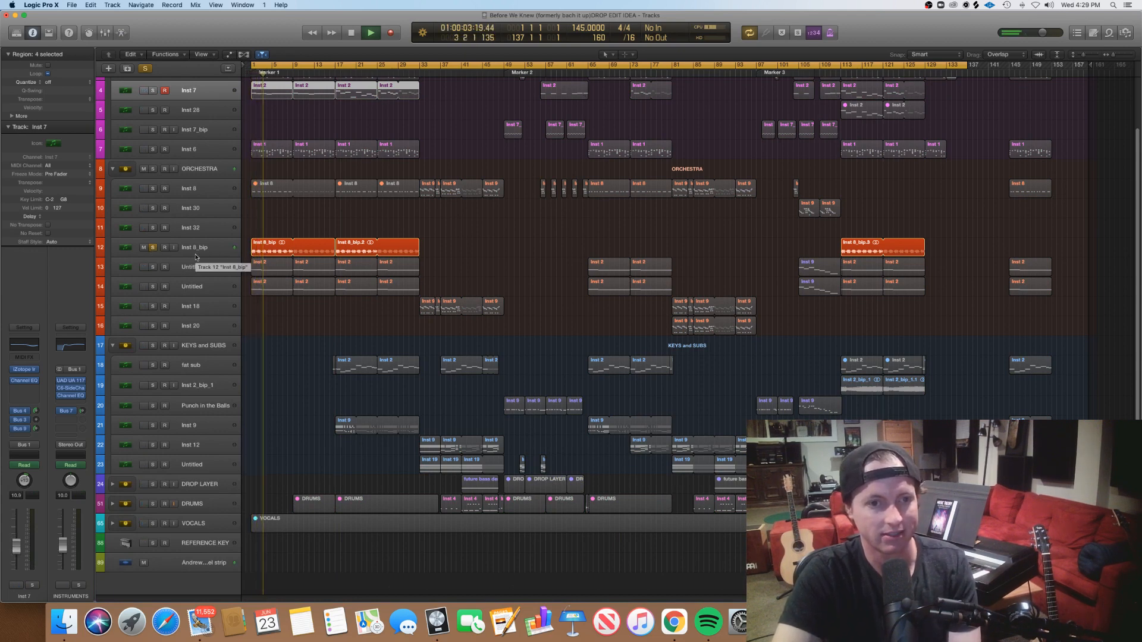
Step: Replace the current solo with the two Untitled tracks in the ORCHESTRA stack and play them from the start
key(space)
click(145, 69)
click(157, 273)
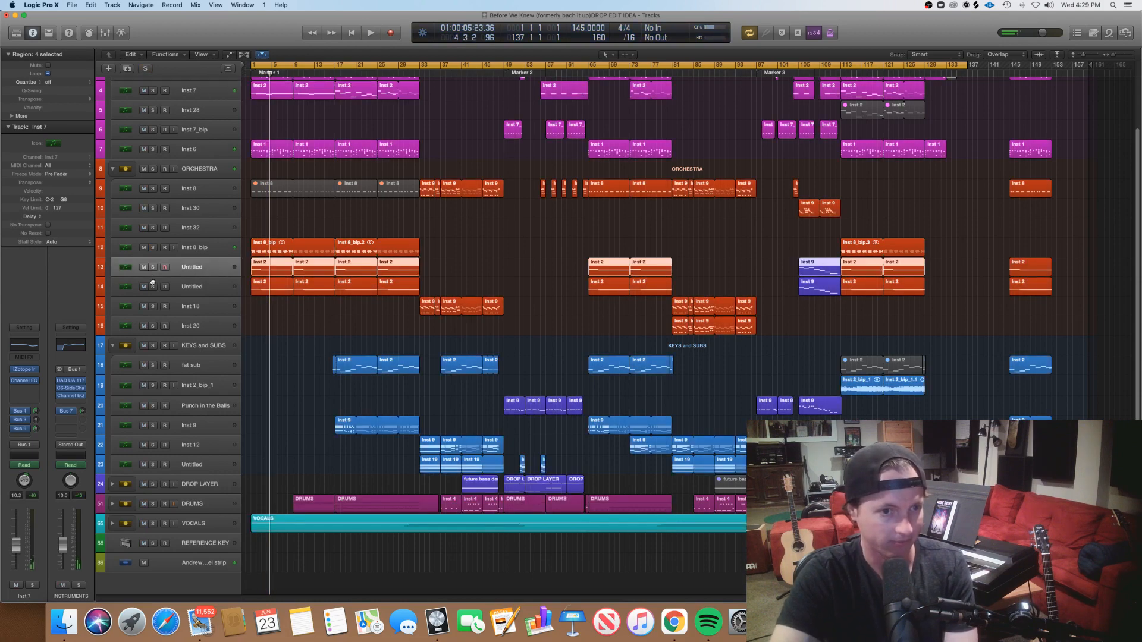
click(153, 267)
click(152, 286)
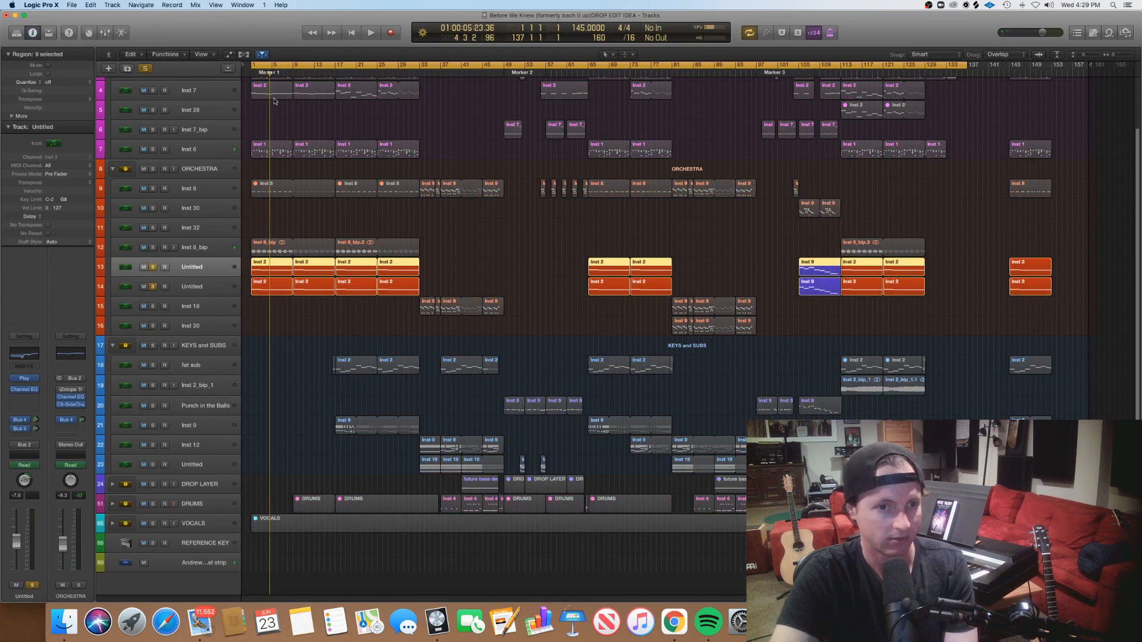
key(Return)
key(space)
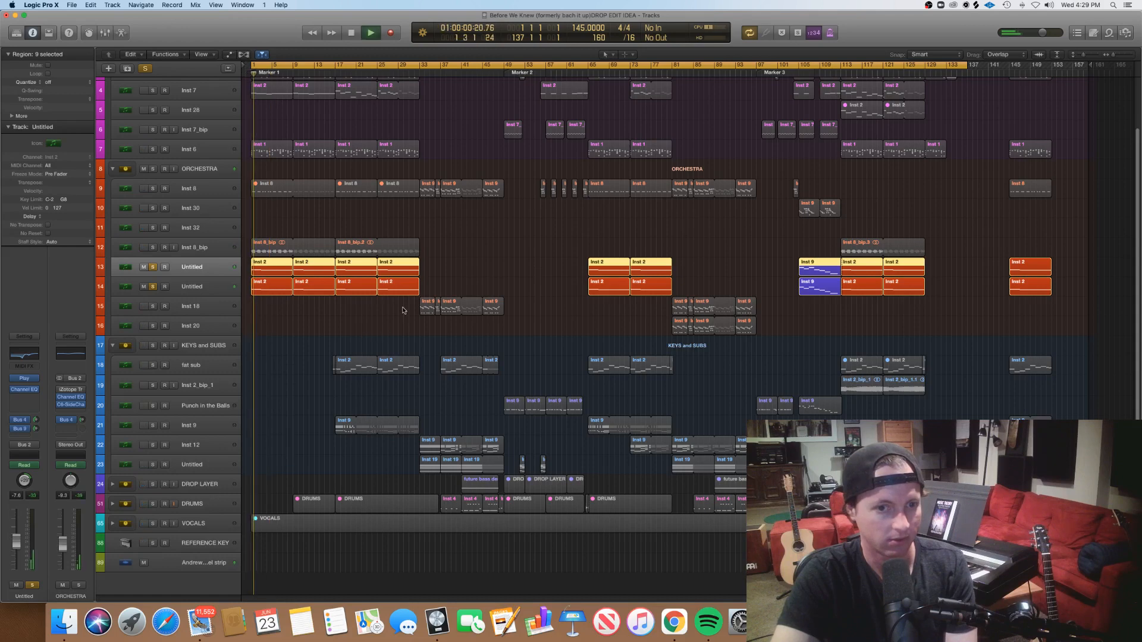
Step: Examine the notes of the two Untitled orchestra tracks' first four regions in the Piano Roll, then close it and deselect the regions
drag(400, 310, 279, 271)
key(p)
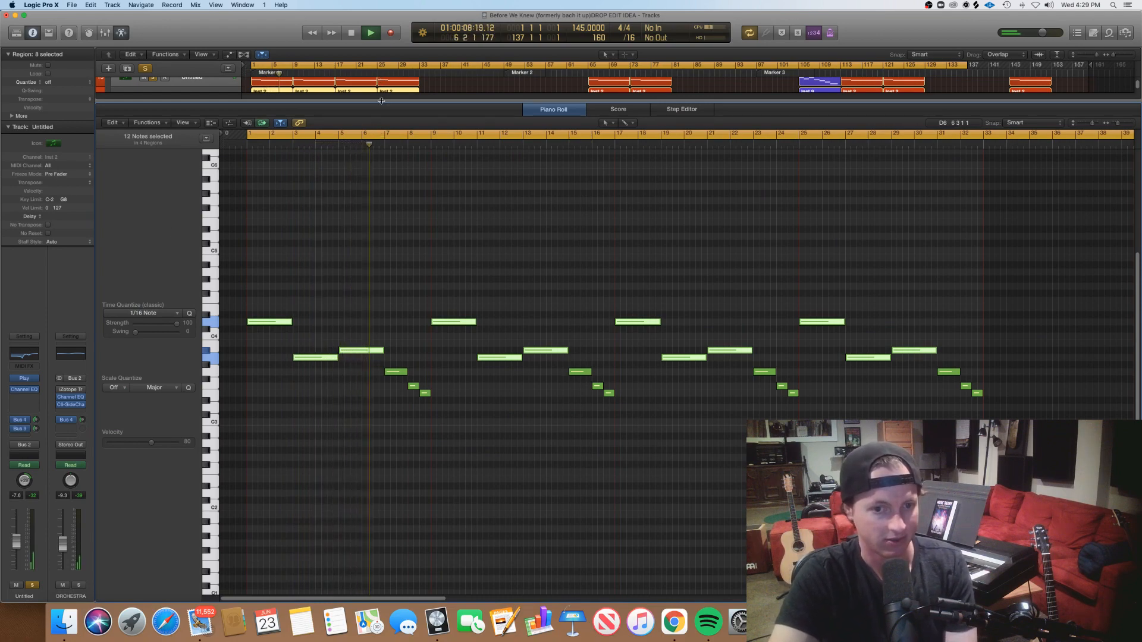
key(p)
click(321, 316)
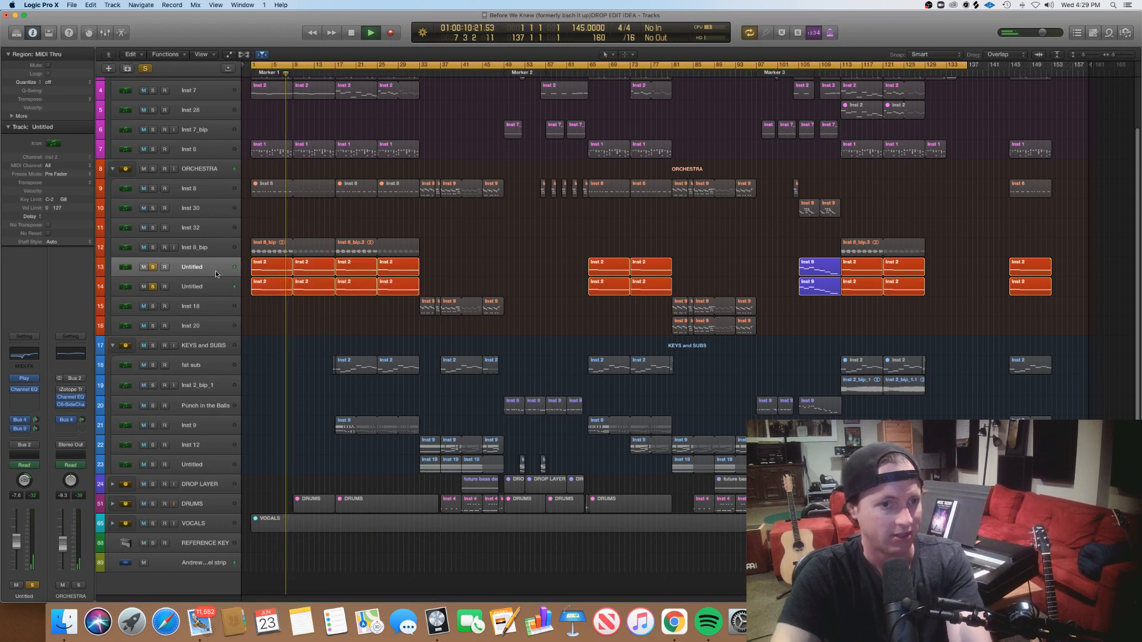
Step: Stop playback and unsolo both Untitled tracks in the ORCHESTRA stack
key(space)
click(153, 267)
click(153, 287)
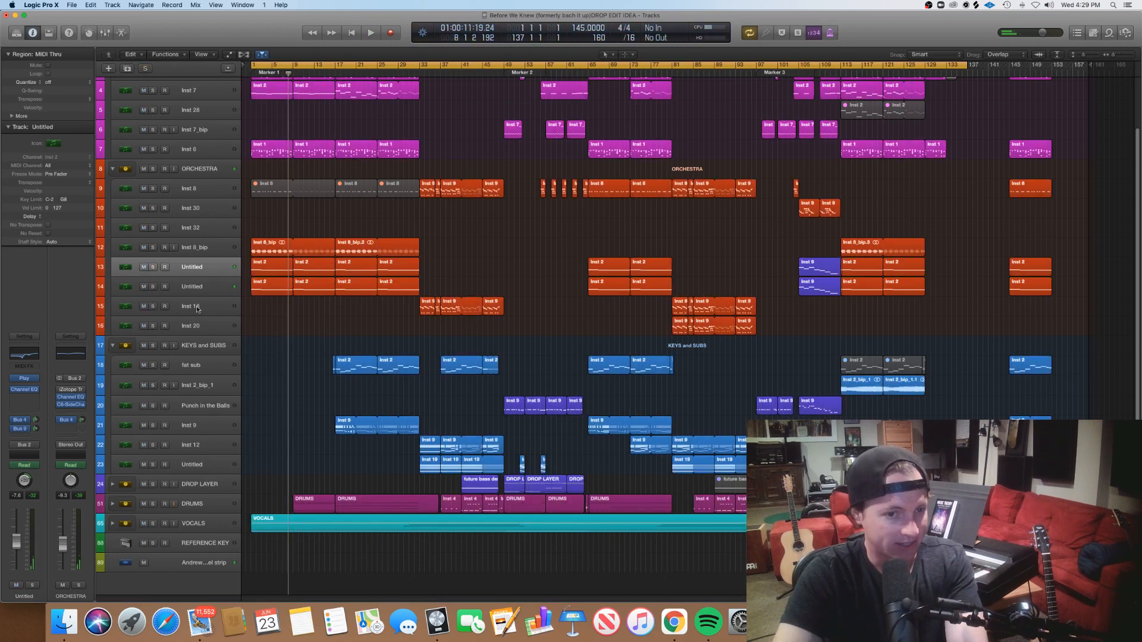
Step: Examine the fat sub track's first regions in the Piano Roll, place the playhead at bar 17 and close the editor
click(205, 365)
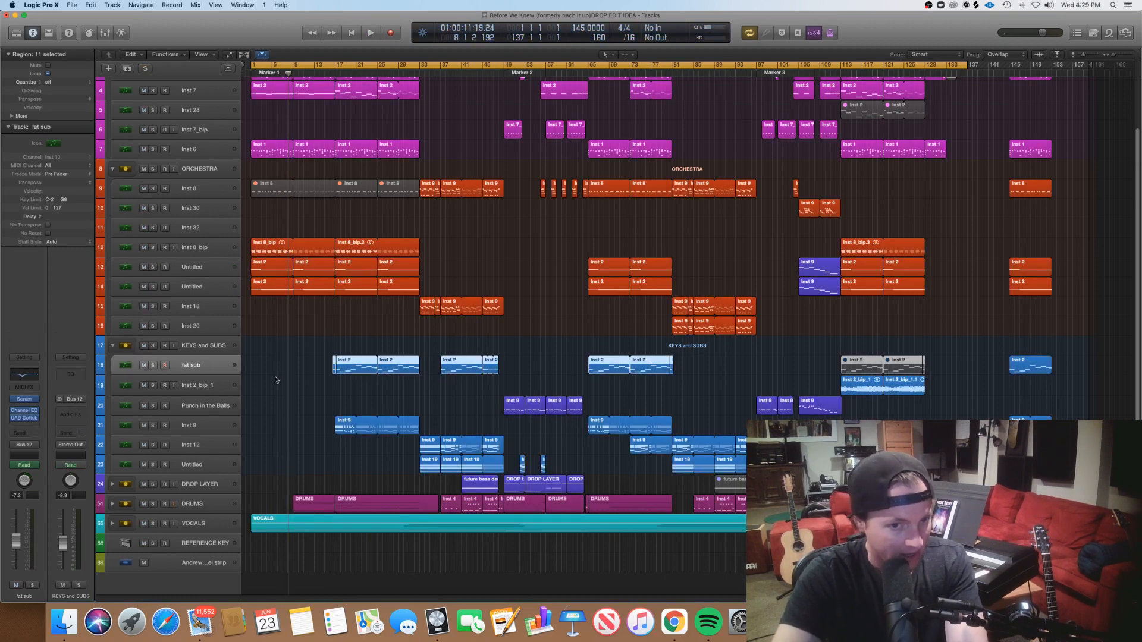
drag(335, 388, 400, 370)
key(p)
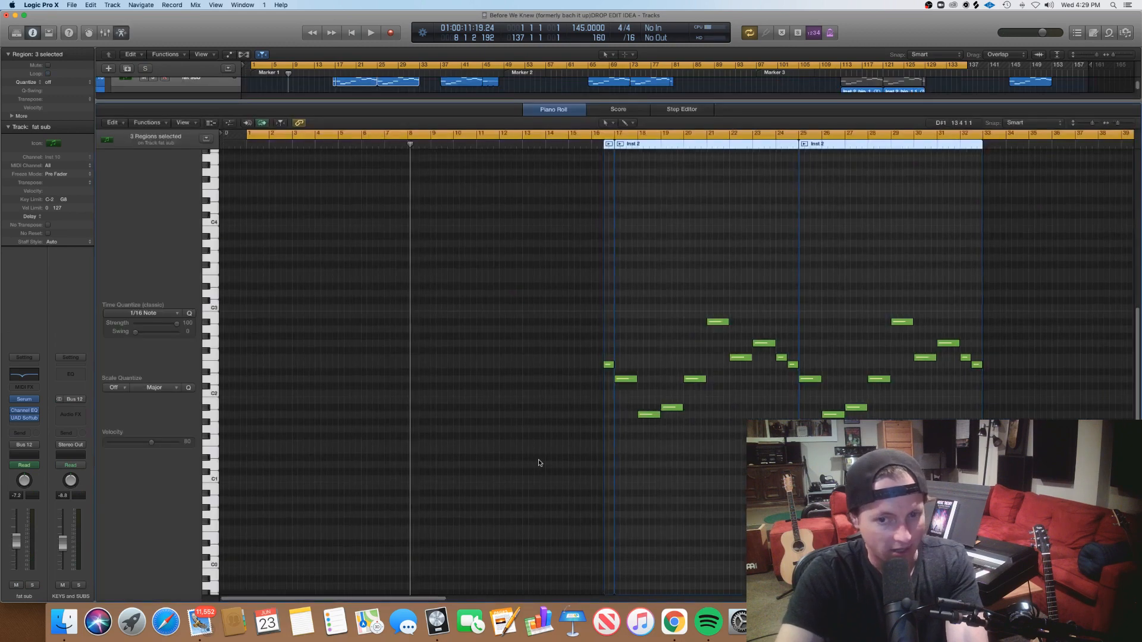
key(super+Right)
key(super+Right)
scroll(540, 462, right, 5)
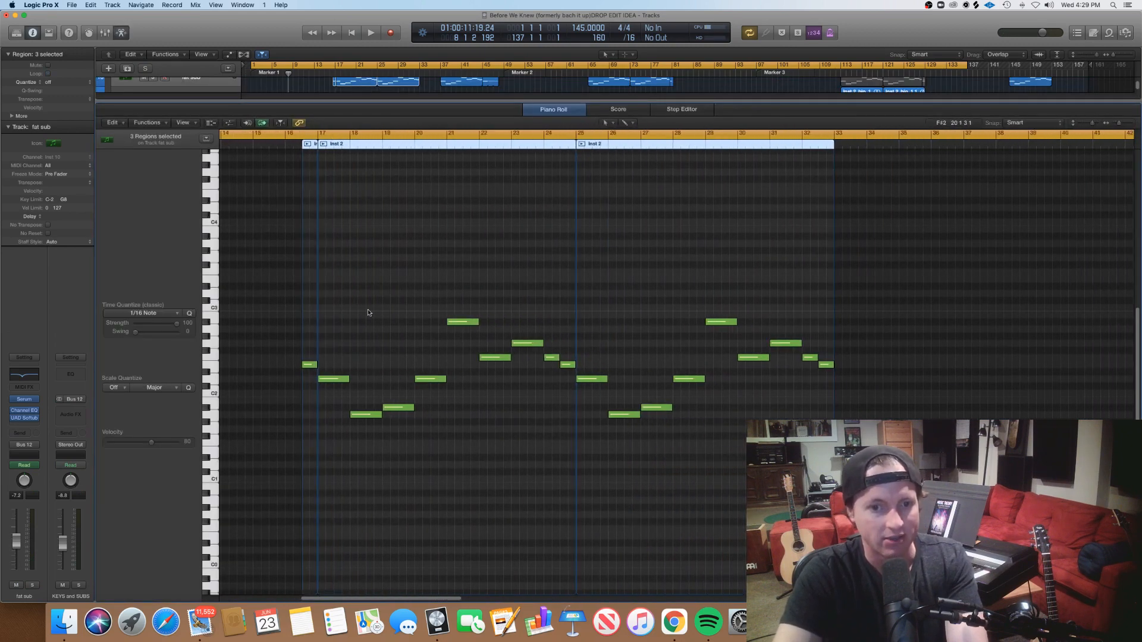
click(316, 147)
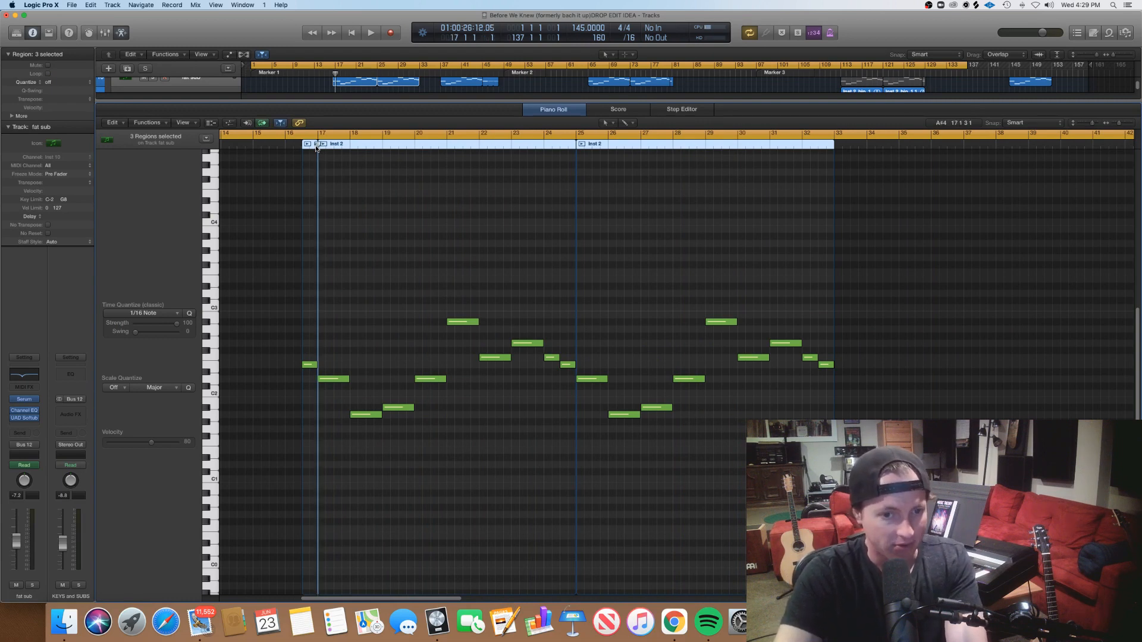
key(p)
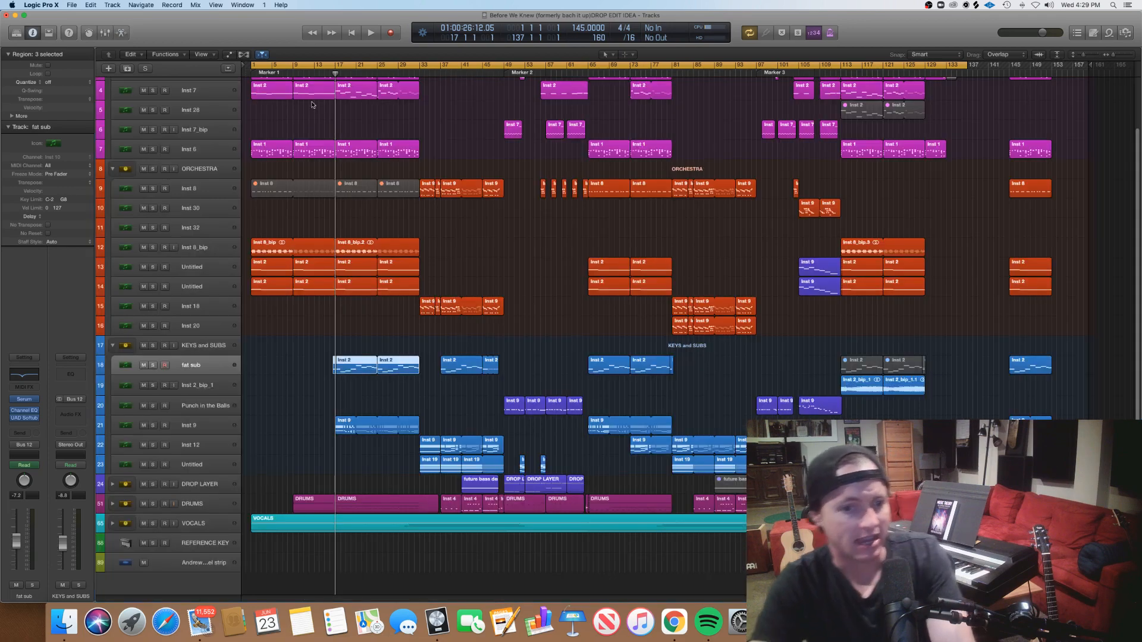
Step: Open the Inst 9 track in the Piano Roll and examine its chord pattern from bar 17
click(211, 429)
key(p)
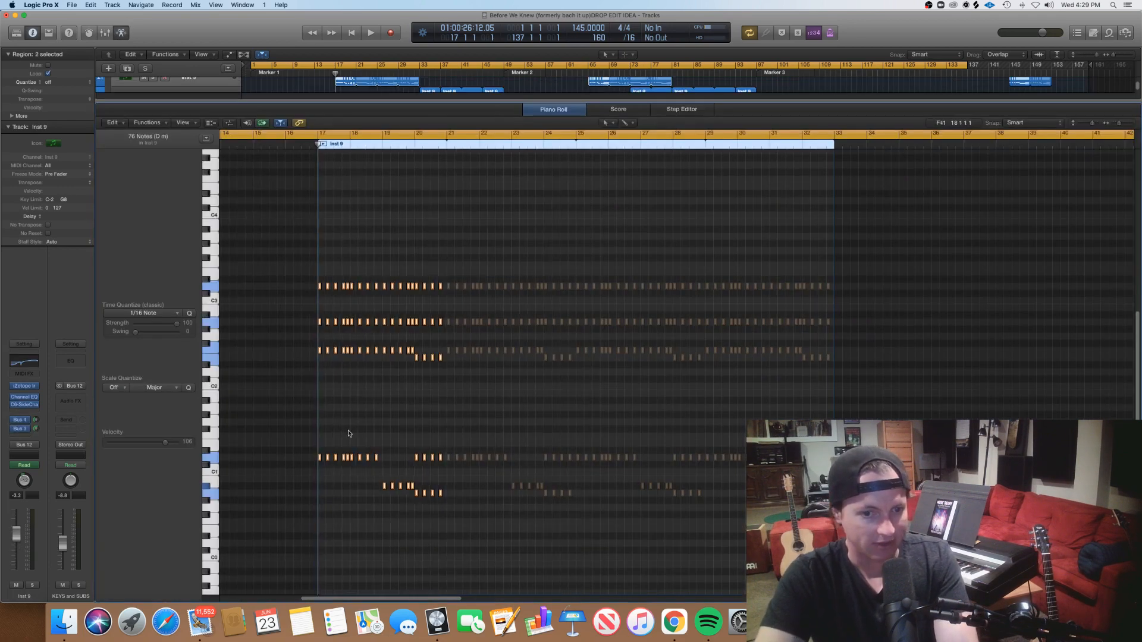
scroll(350, 432, right, 1)
scroll(351, 432, up, 5)
scroll(351, 432, up, 2)
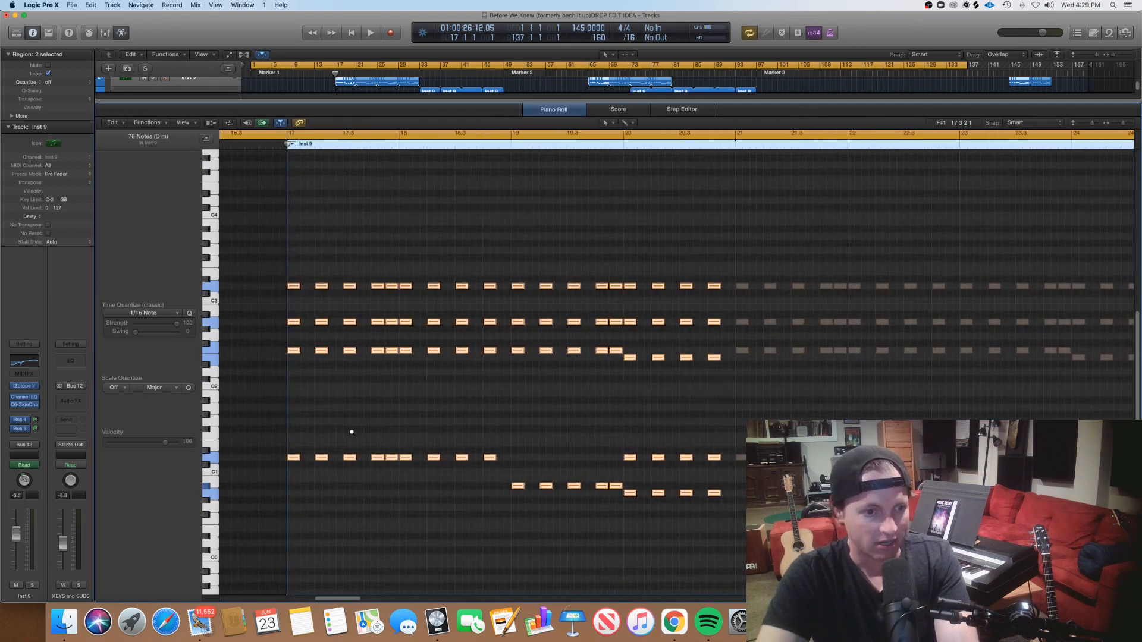
scroll(351, 432, right, 1)
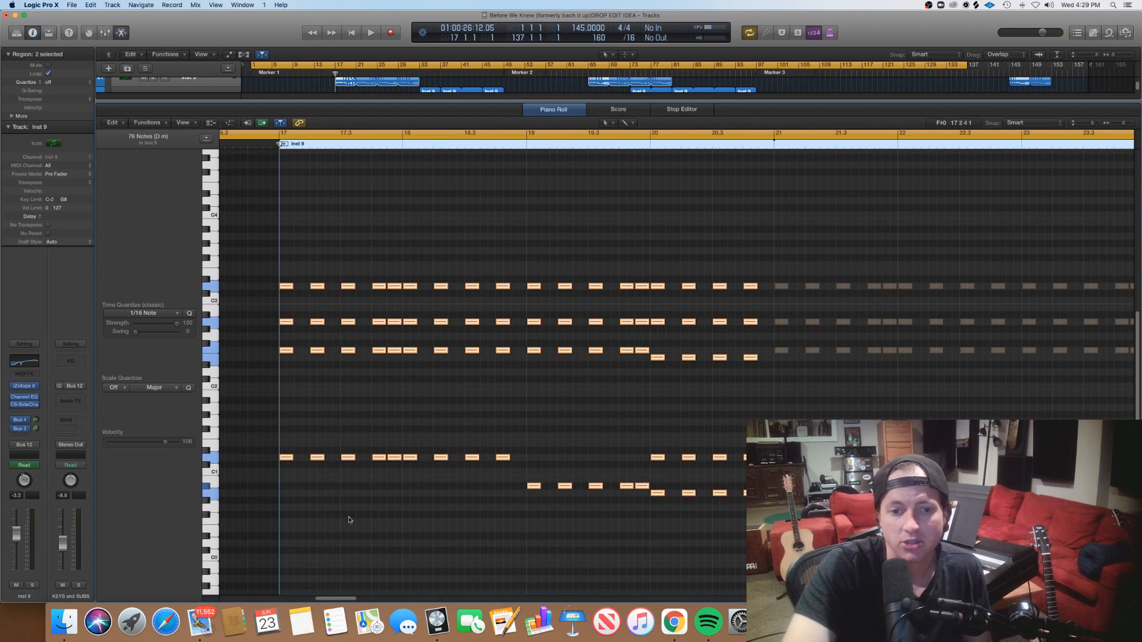
Step: Select the Inst 9 notes in bars 17 and 18, then those in bar 19, to identify each chord
drag(508, 502, 281, 214)
drag(541, 513, 647, 275)
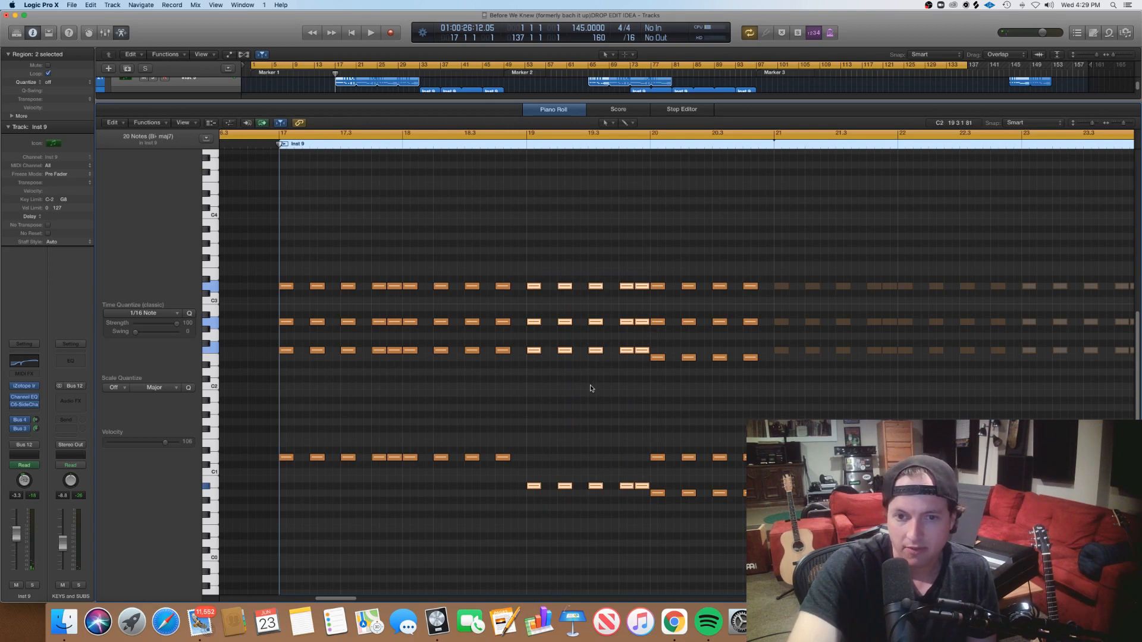
click(572, 396)
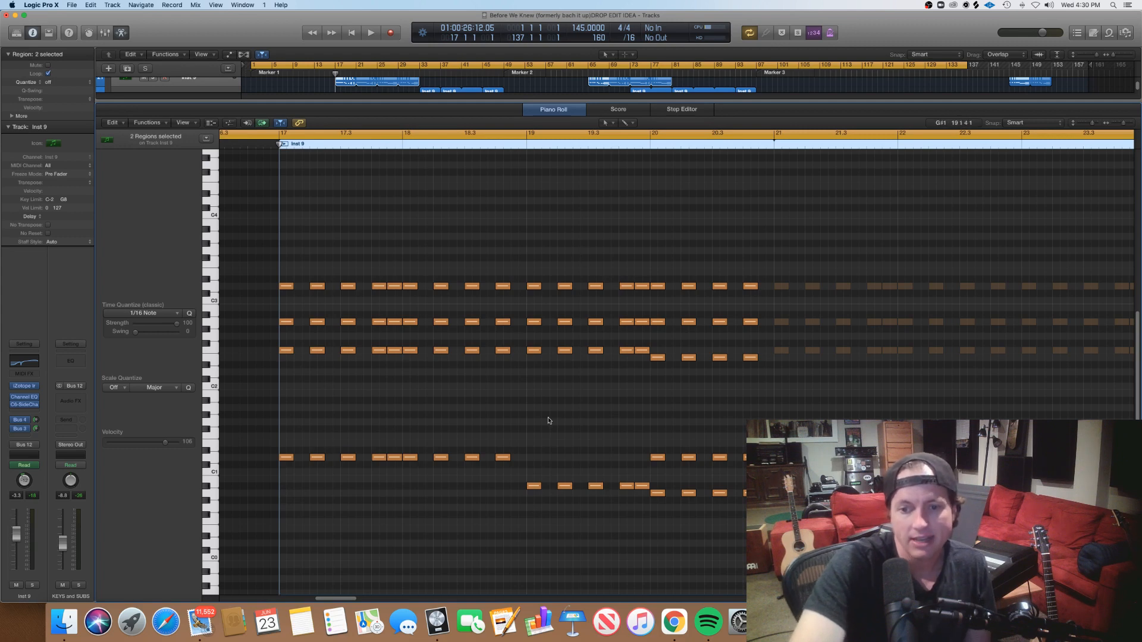
drag(268, 492, 524, 452)
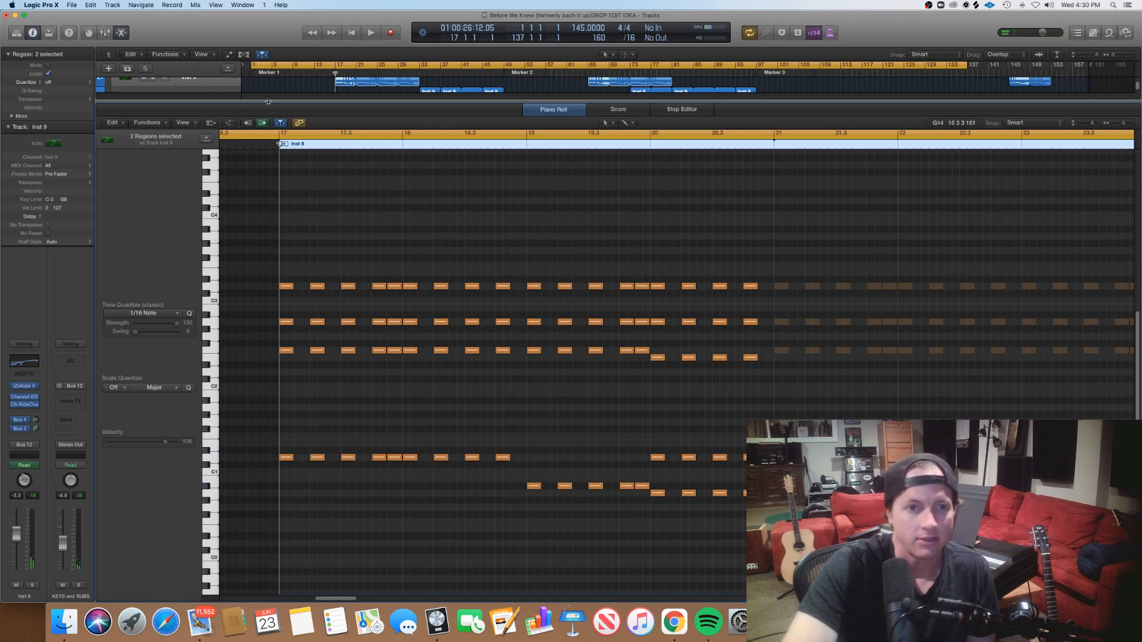
Step: Solo Inst 9, reopen its first region in the Piano Roll and play it from bar 17, then stop
key(e)
click(157, 426)
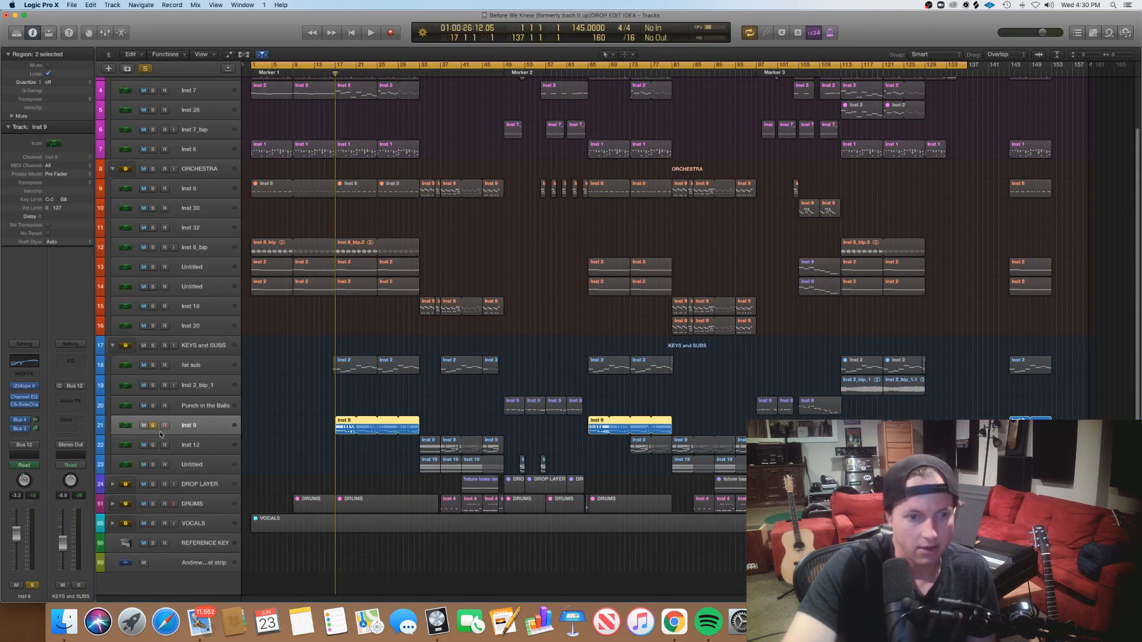
double_click(344, 427)
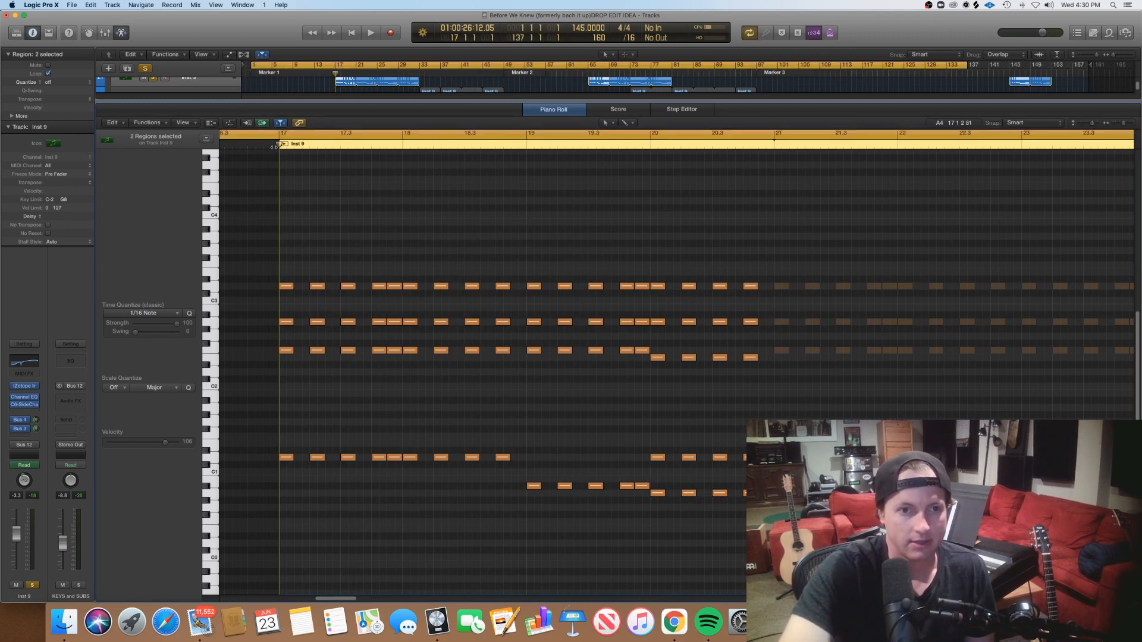
key(space)
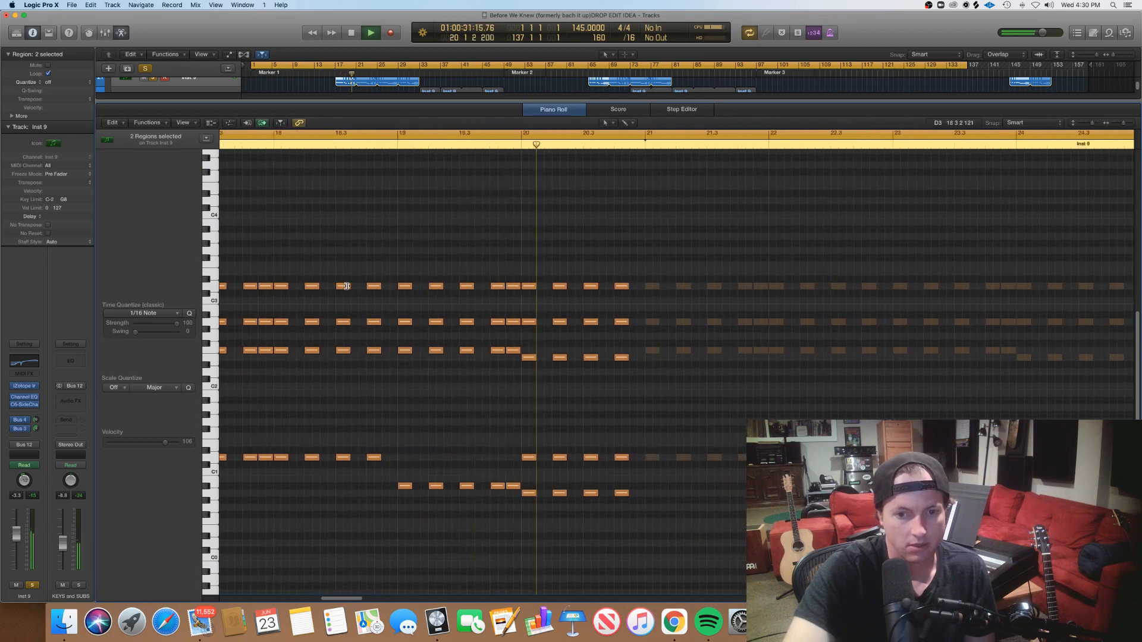
scroll(348, 289, right, 3)
key(super+Left)
key(super+Left)
key(super+Left)
key(super+Left)
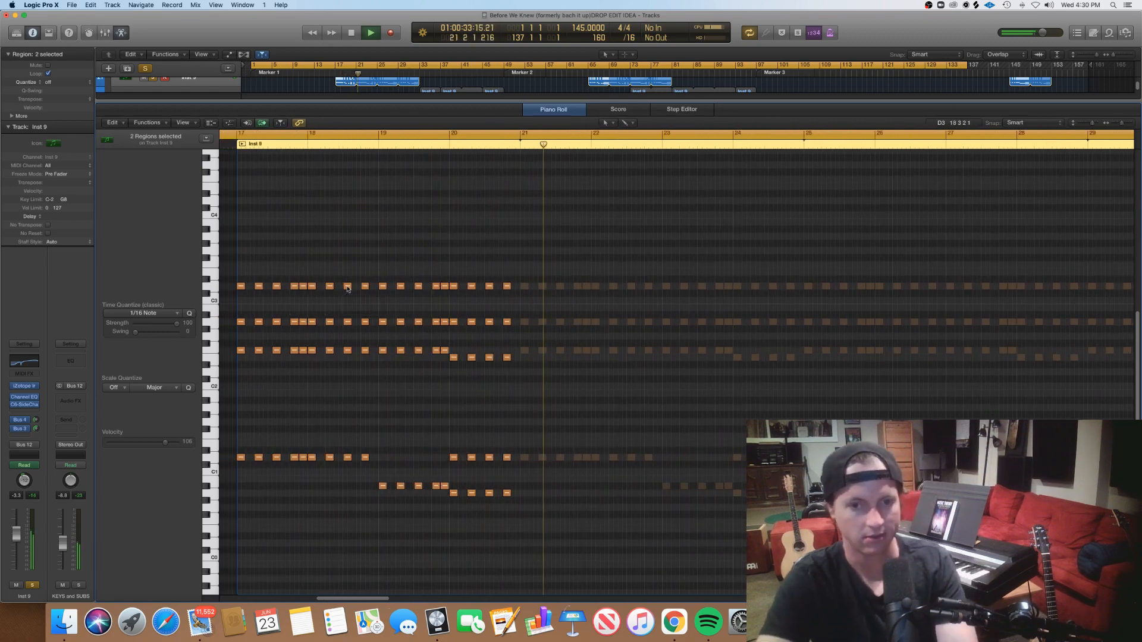
key(space)
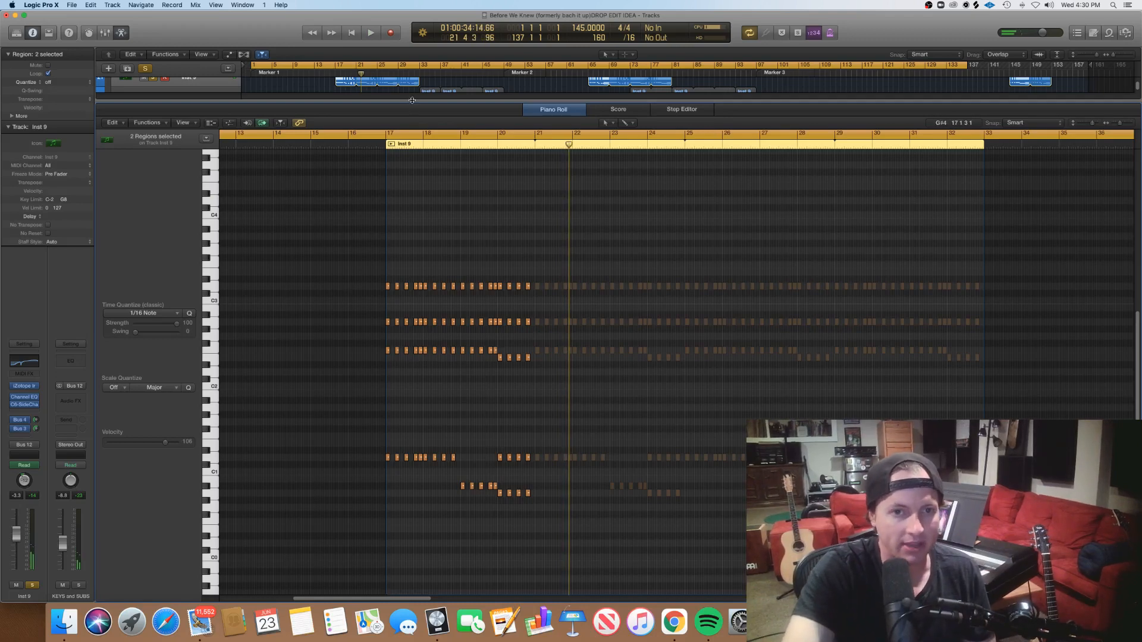
Step: Close the Piano Roll, unsolo Inst 9 and expand the DROP LAYER stack to view its tracks
key(p)
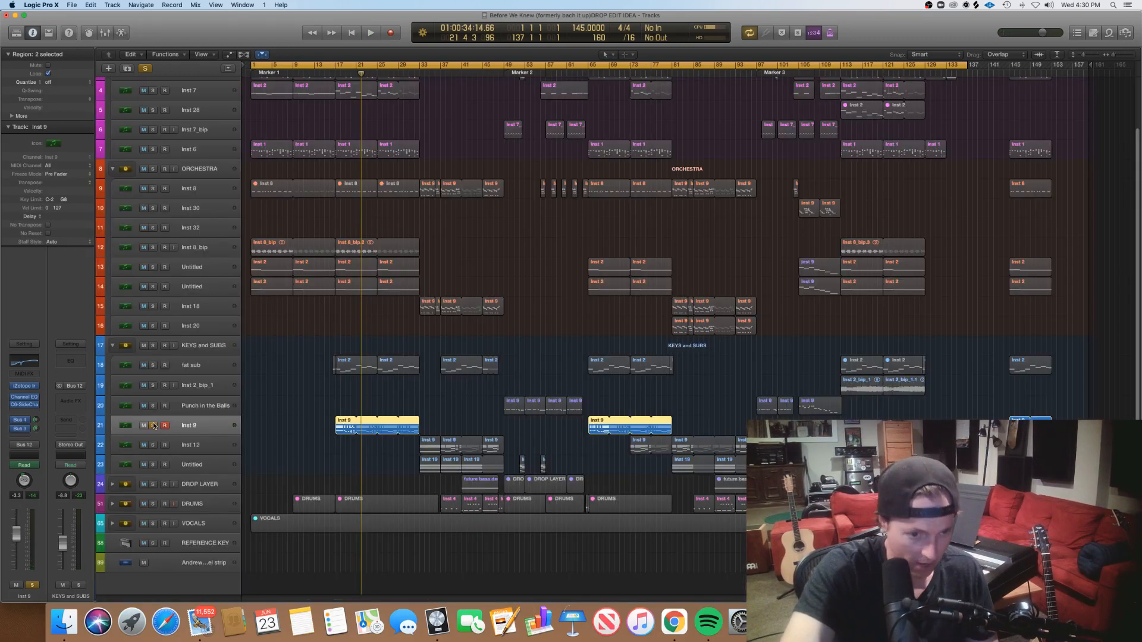
click(153, 425)
click(112, 485)
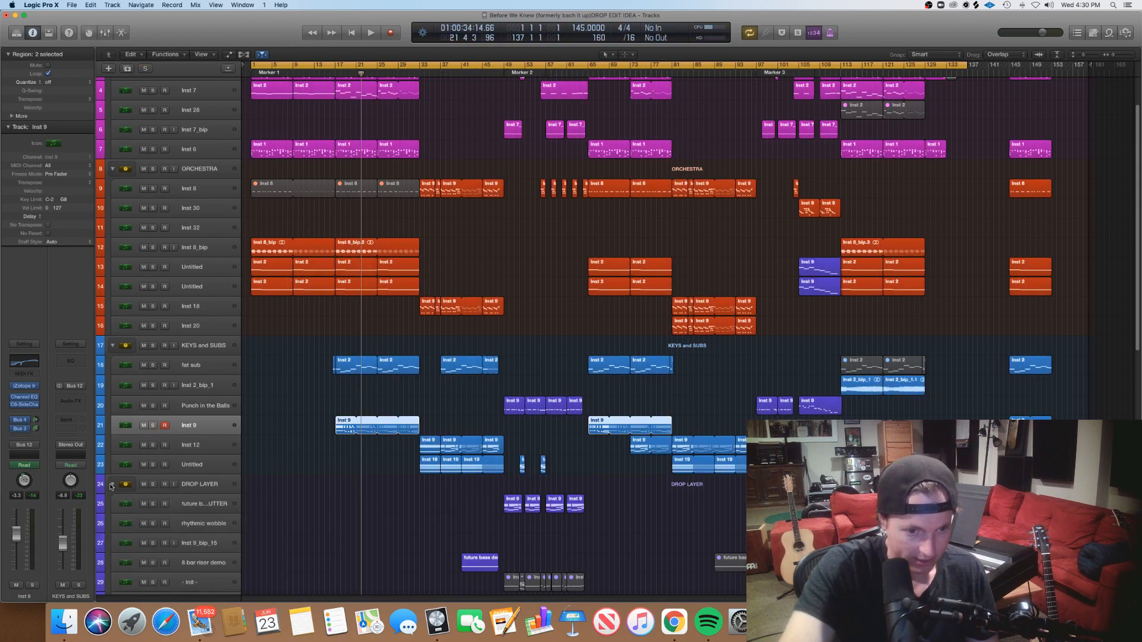
scroll(494, 333, down, 15)
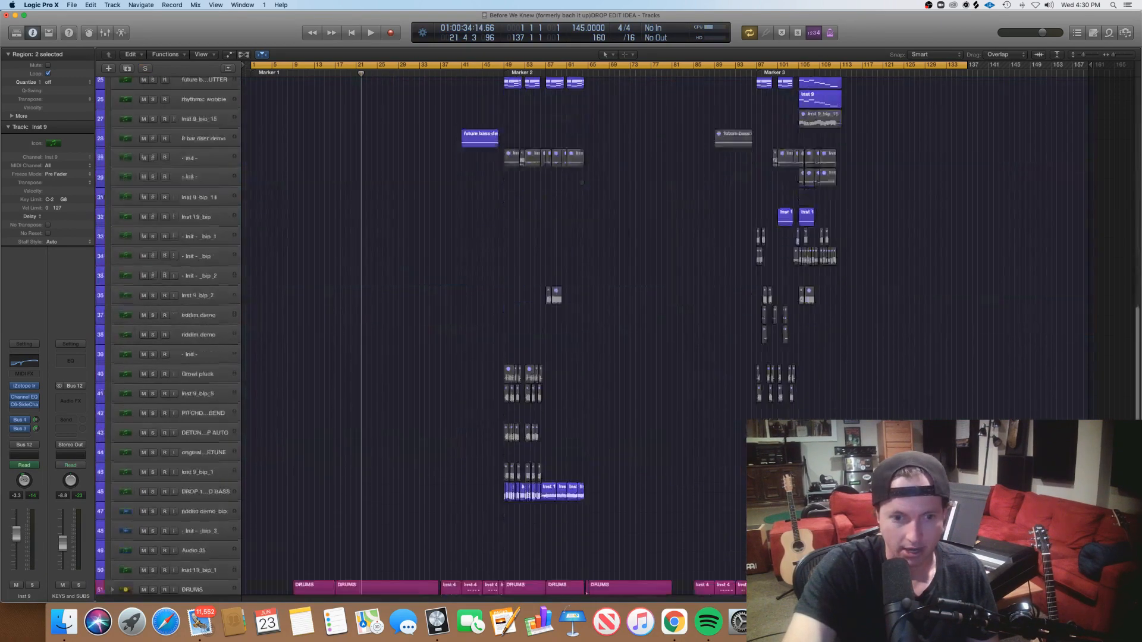
Step: Expand the DRUMS stack, view its tracks and deselect its regions
click(108, 504)
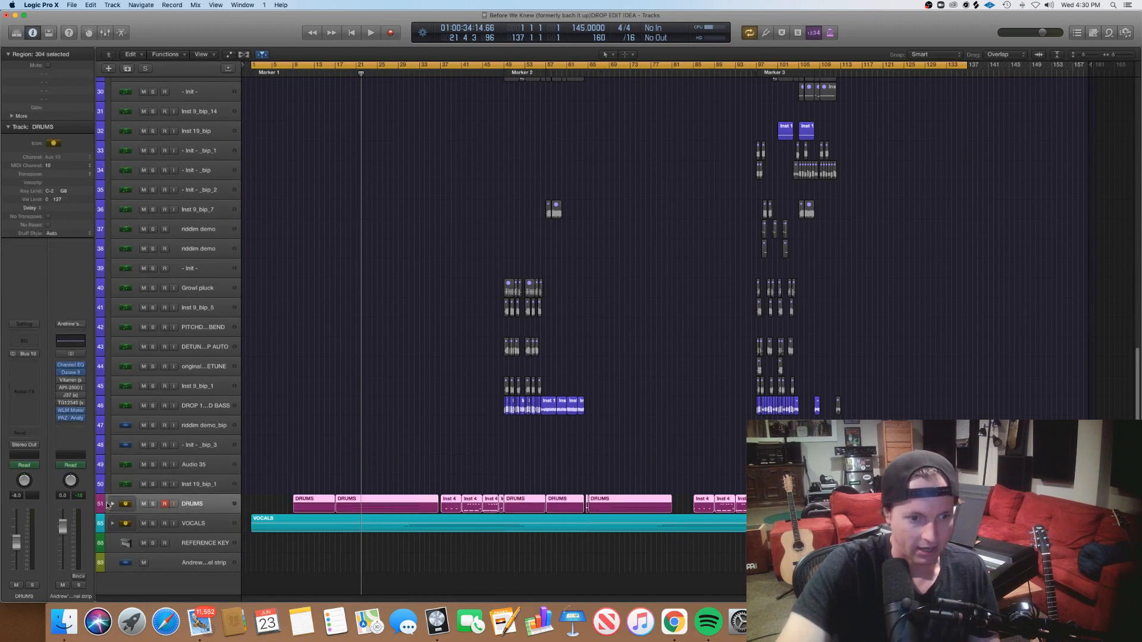
click(112, 504)
scroll(1132, 418, down, 10)
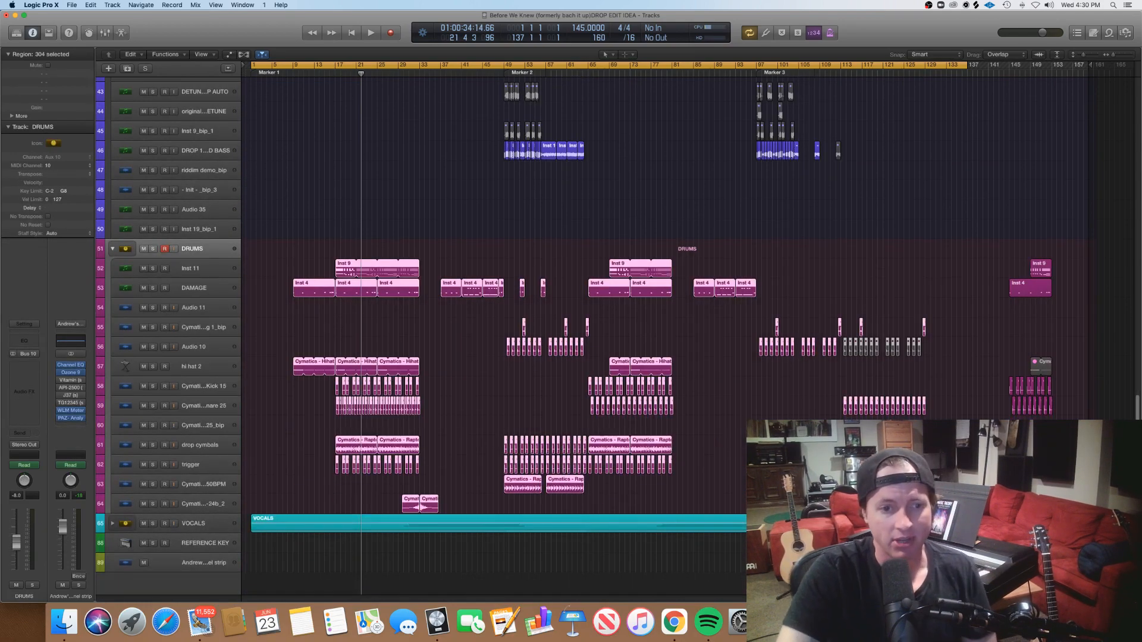
click(496, 337)
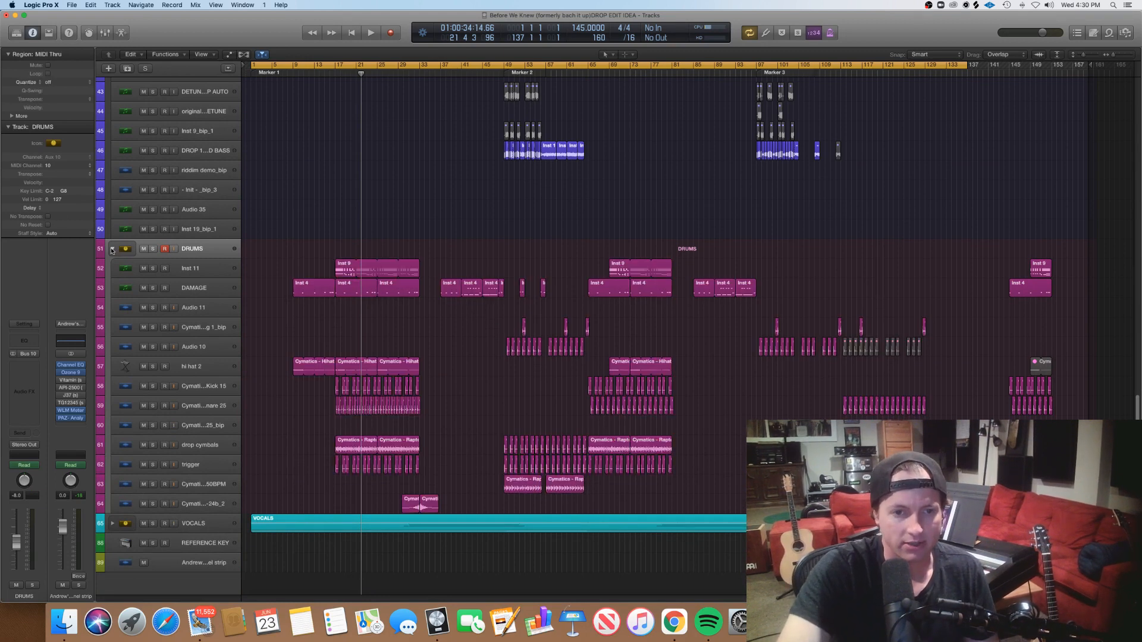
Step: Solo the DAMAGE track in the DRUMS stack, play it from bar 9, then stop playback
click(148, 288)
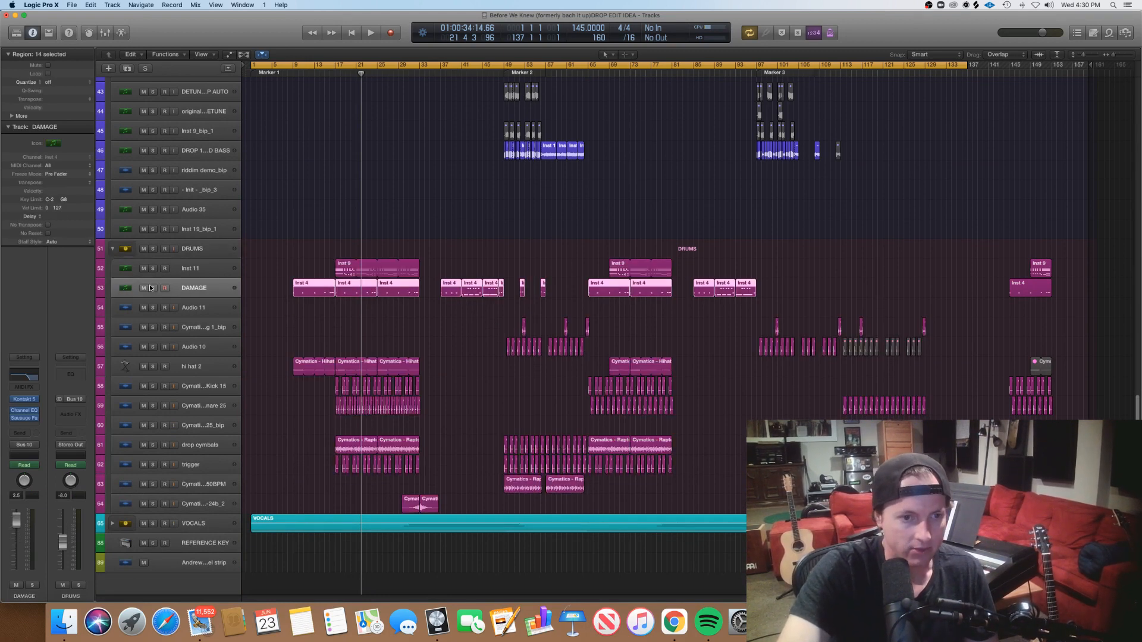
key(s)
click(292, 72)
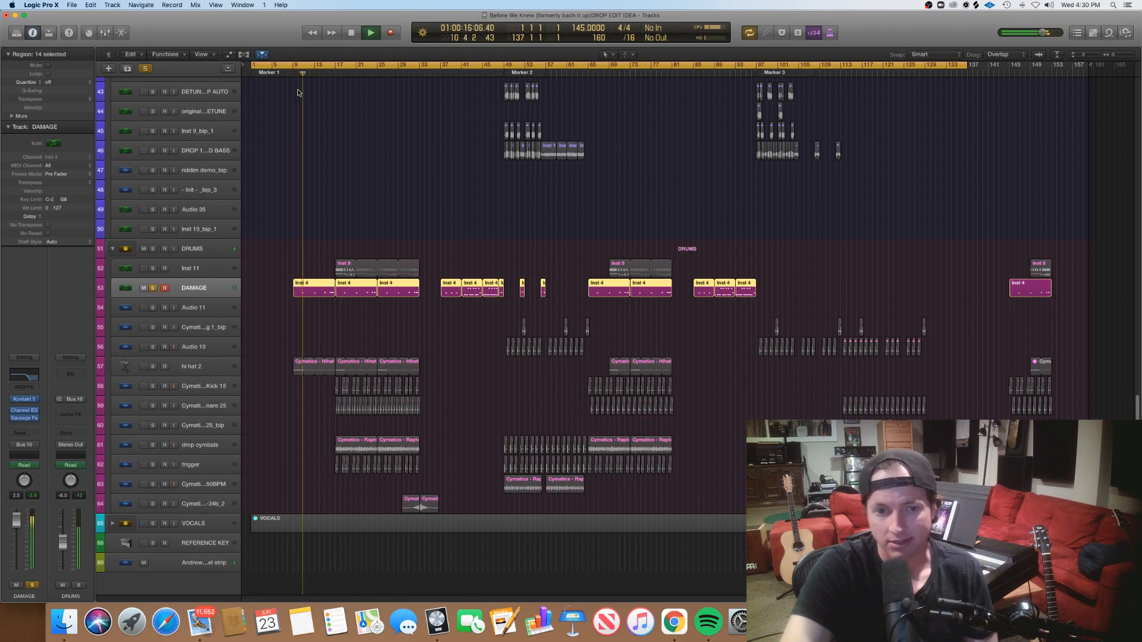
key(space)
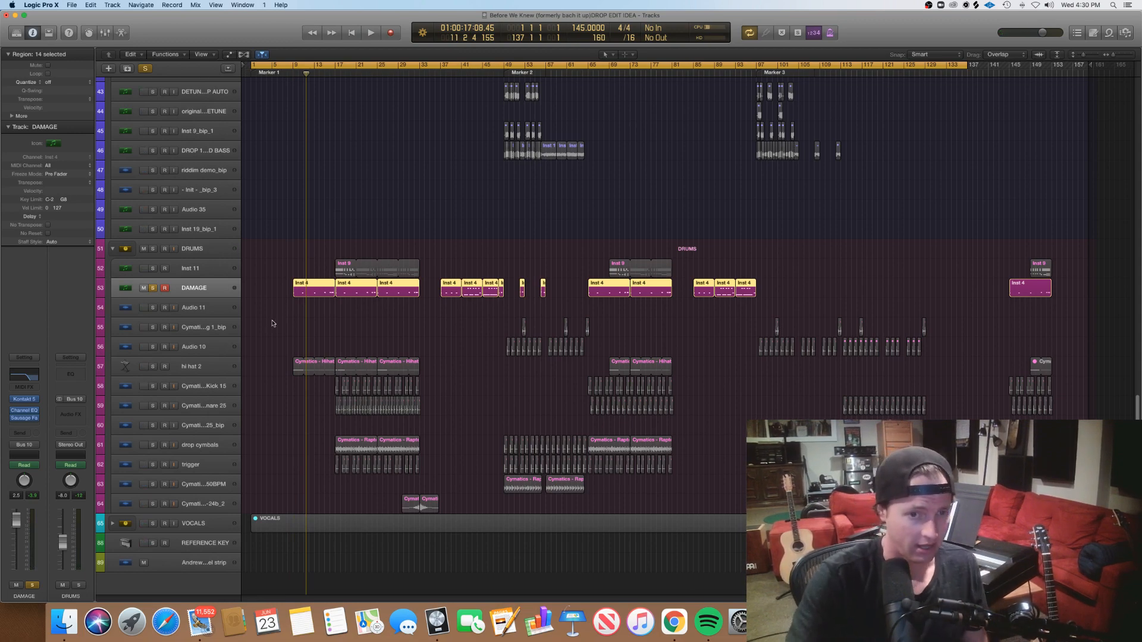
Step: Open the first three DAMAGE regions in the Piano Roll to examine their notes, then close it and deselect the regions
drag(290, 319, 390, 285)
double_click(394, 285)
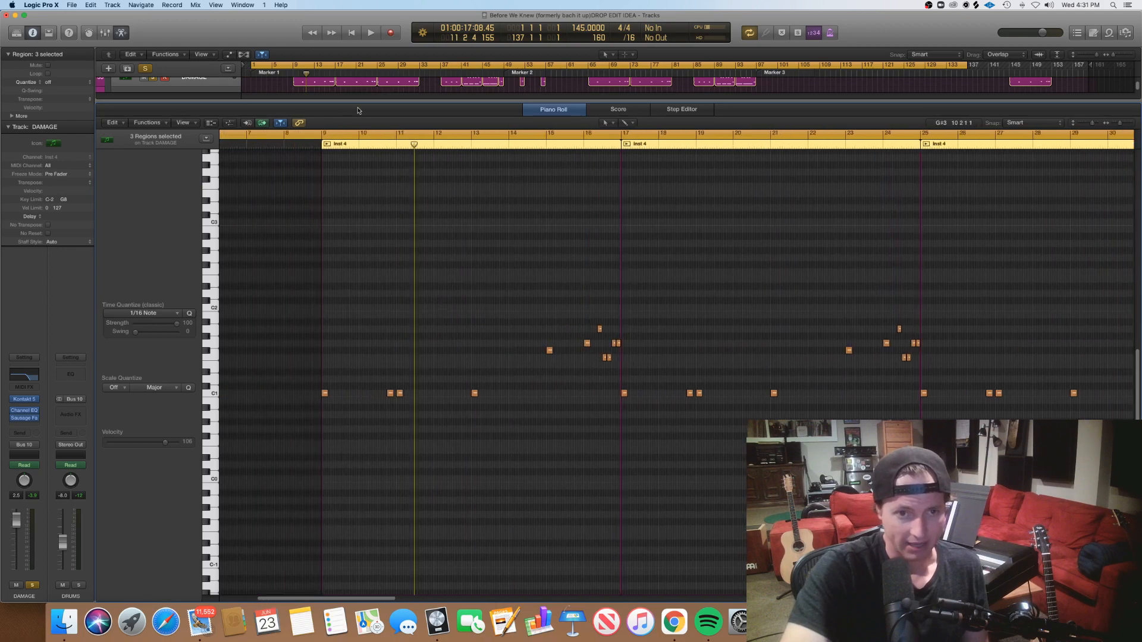
key(e)
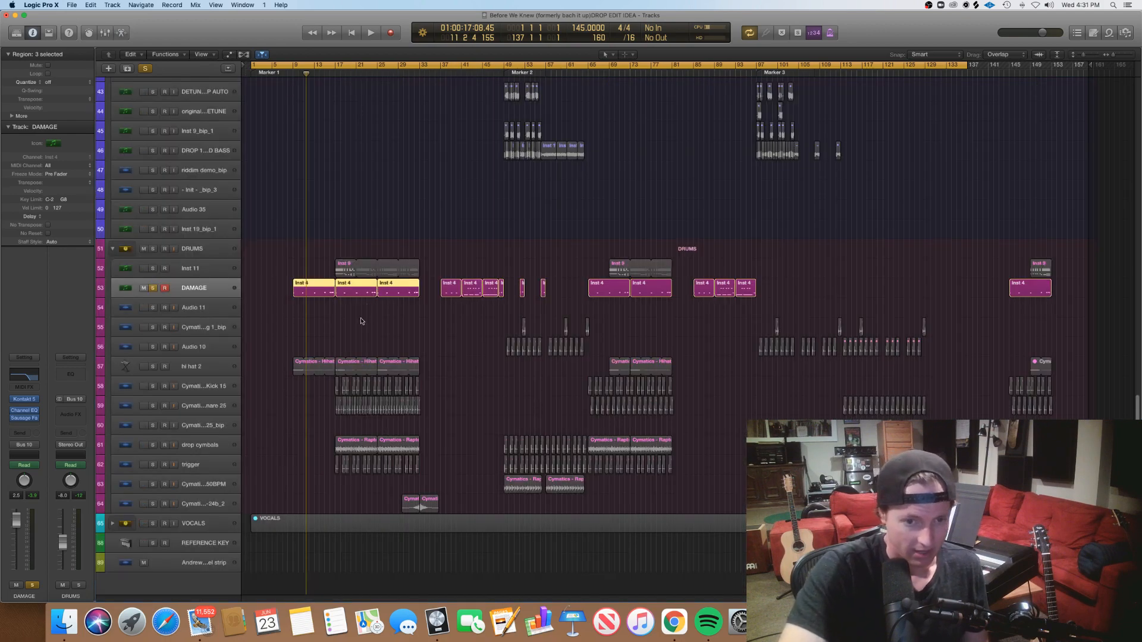
click(361, 320)
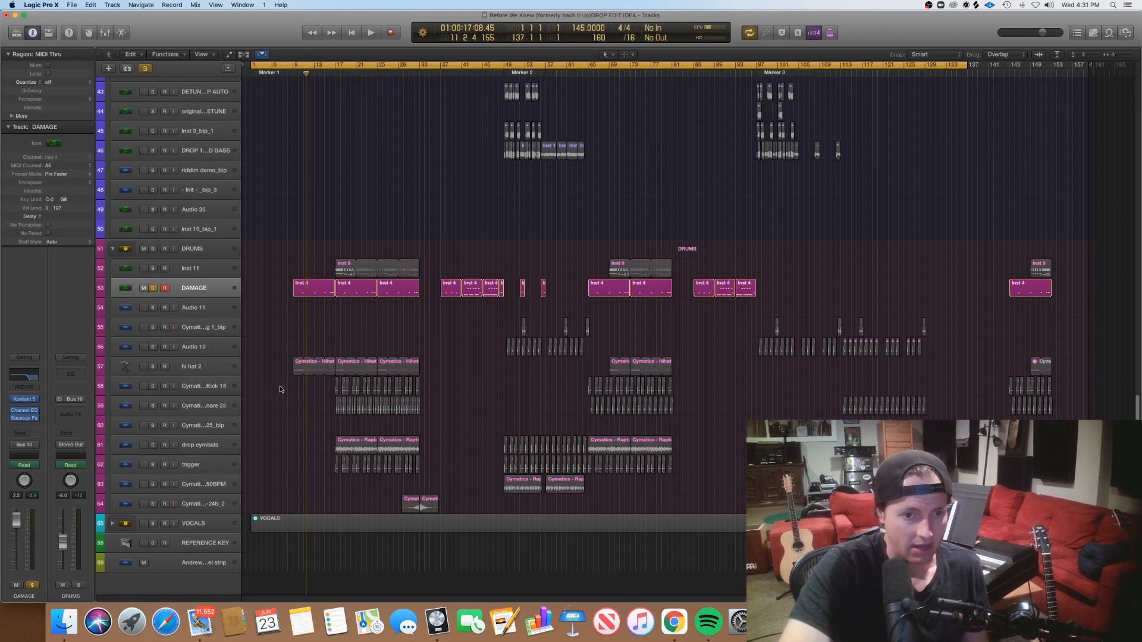
Step: Open the first hi hat 2 regions in the Piano Roll, examine their note rhythm up close from bar 9, then close the editor
click(226, 366)
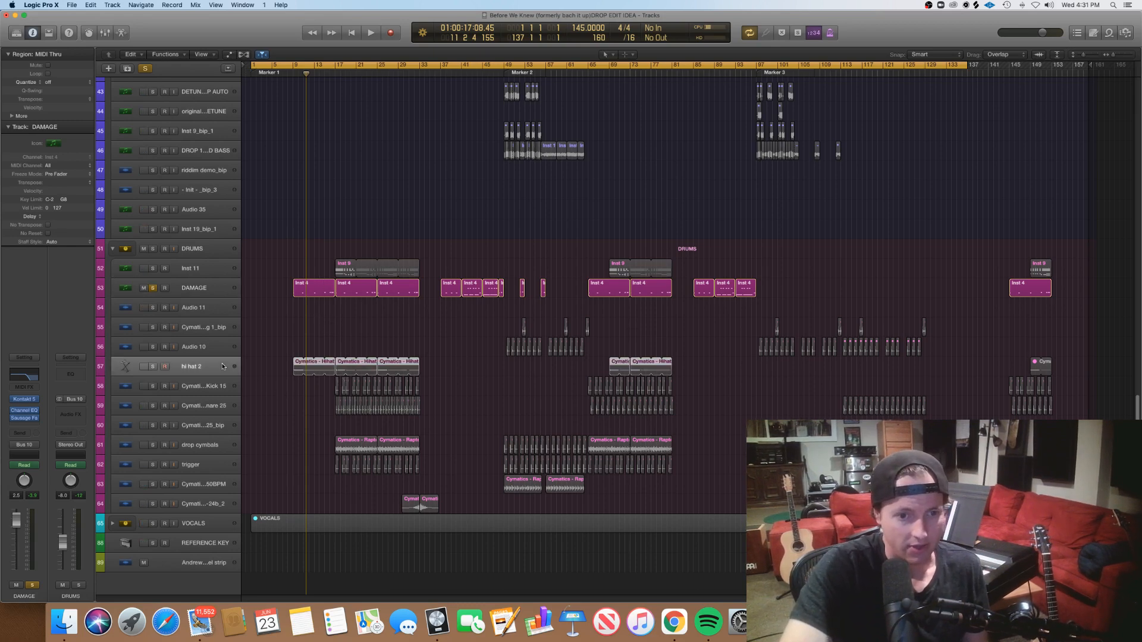
double_click(382, 370)
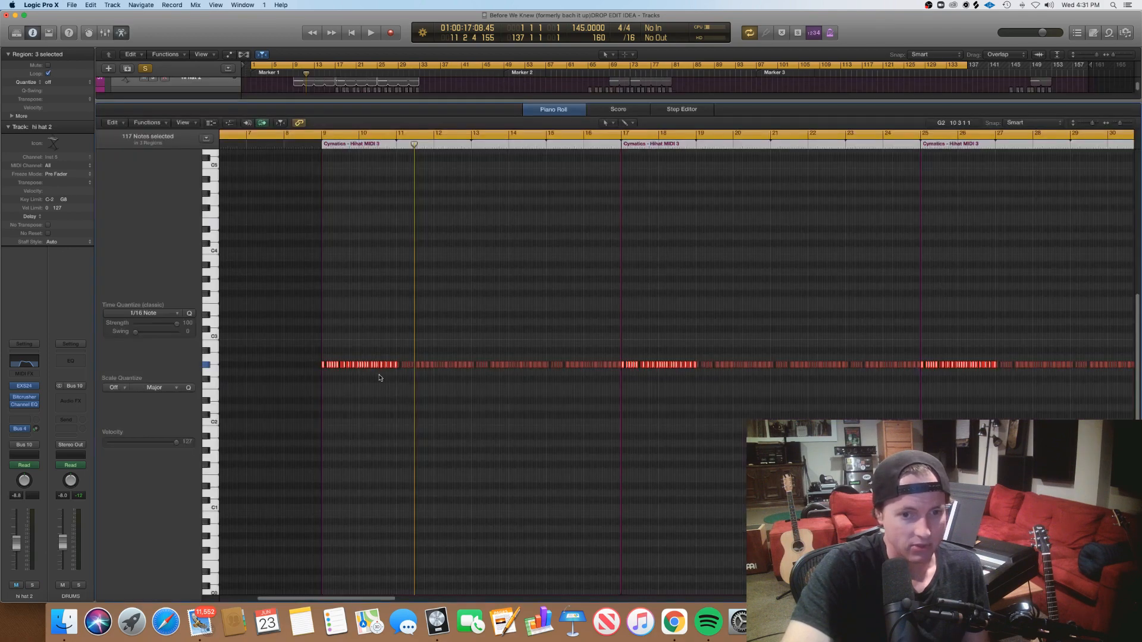
key(super+Right)
key(super+Right)
key(super+Right)
key(super+Right)
key(super+Right)
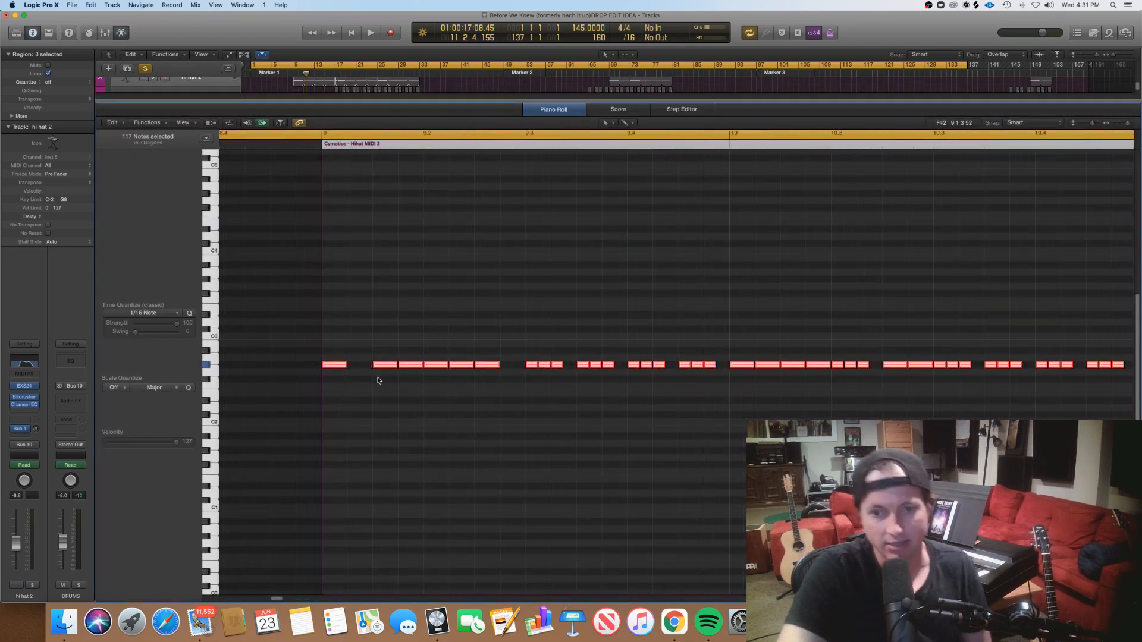
click(413, 428)
scroll(413, 428, down, 8)
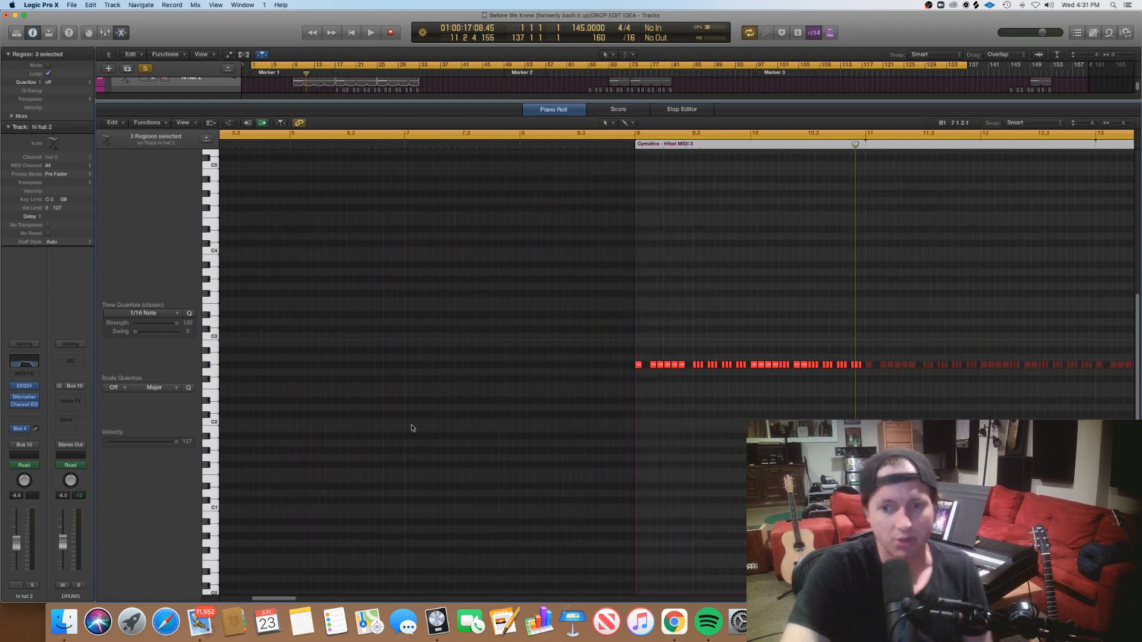
scroll(417, 427, right, 3)
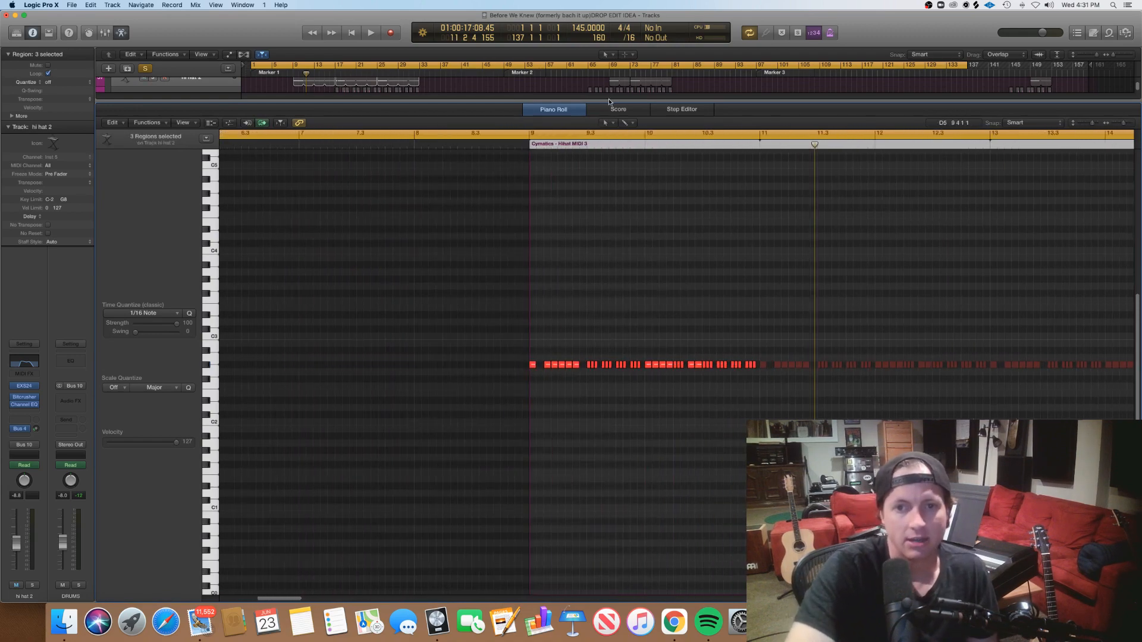
key(e)
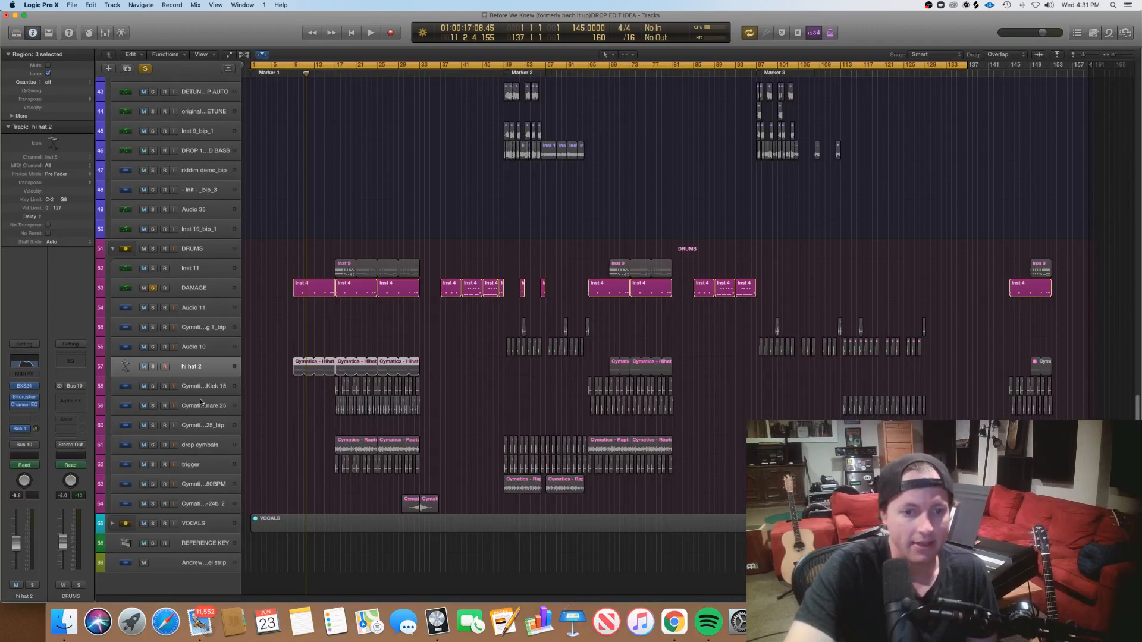
Step: Show the EXS24 sampler on the hi hat 2 track, then close it and deselect the regions
click(24, 386)
click(28, 38)
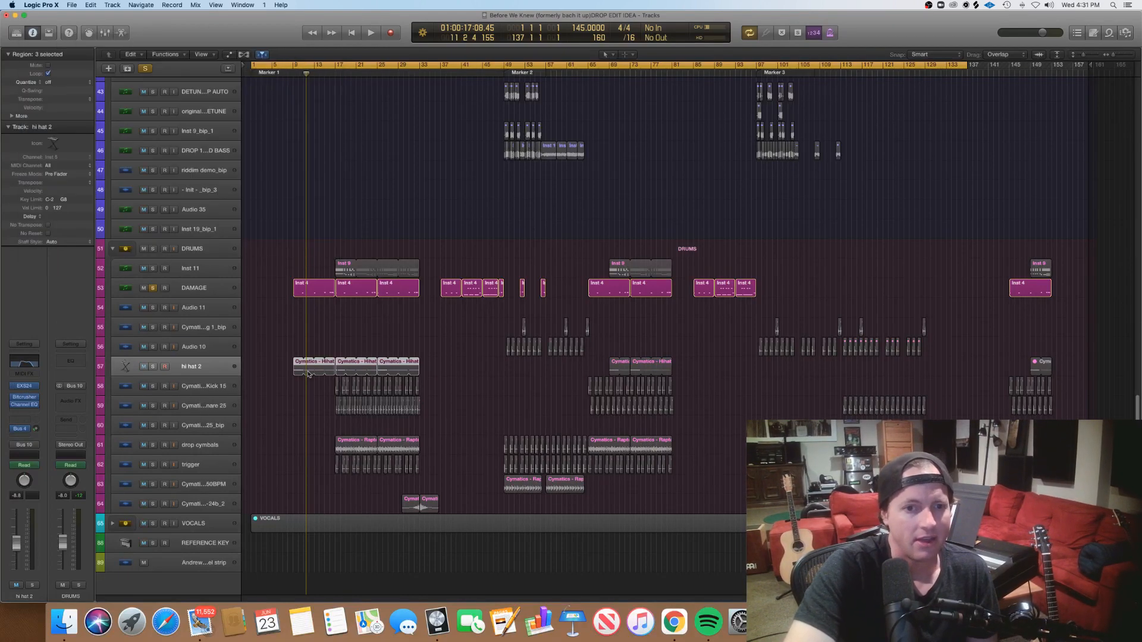
click(256, 372)
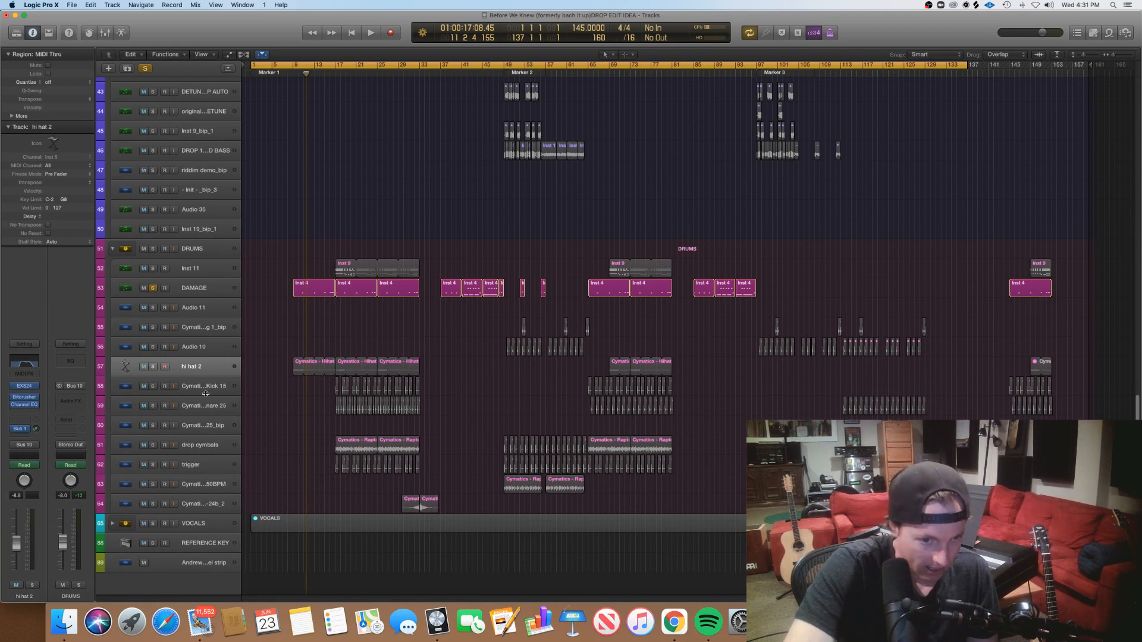
Step: Solo the drum tracks from Kick 15 through trigger and set the playhead to bar 17, then clear all solos
click(159, 394)
drag(153, 386, 152, 465)
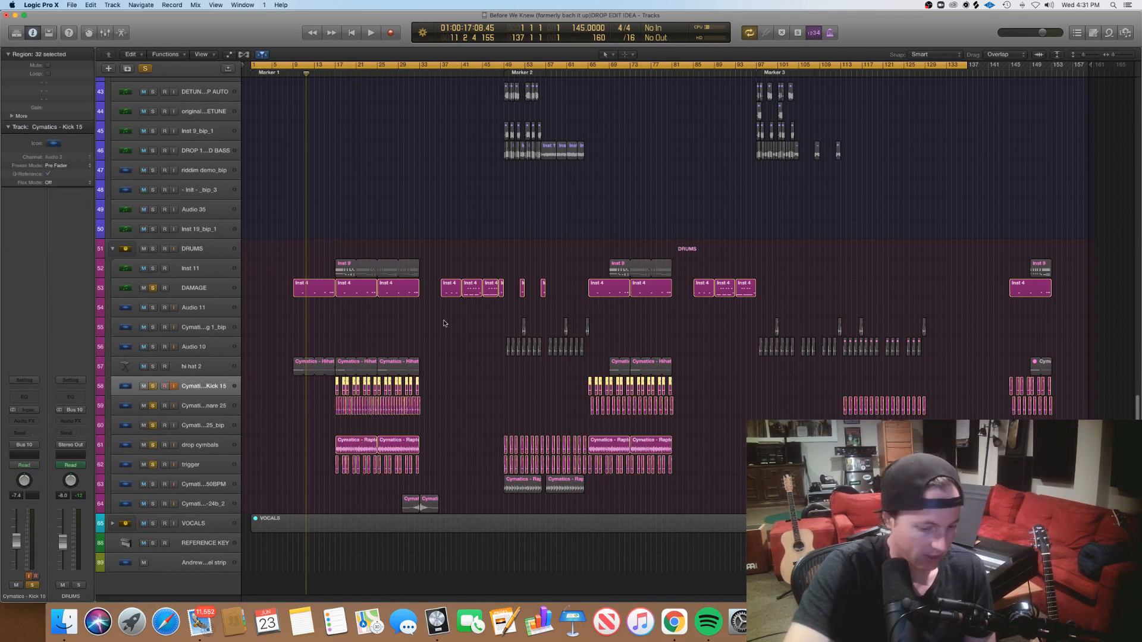
key(super+Right)
key(super+Right)
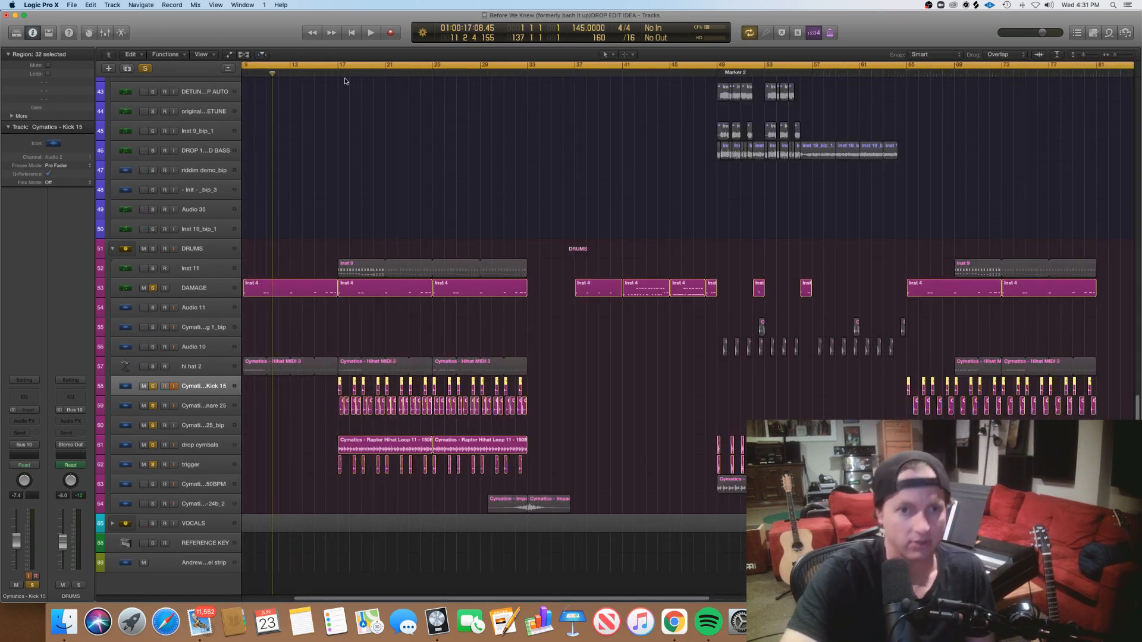
click(335, 70)
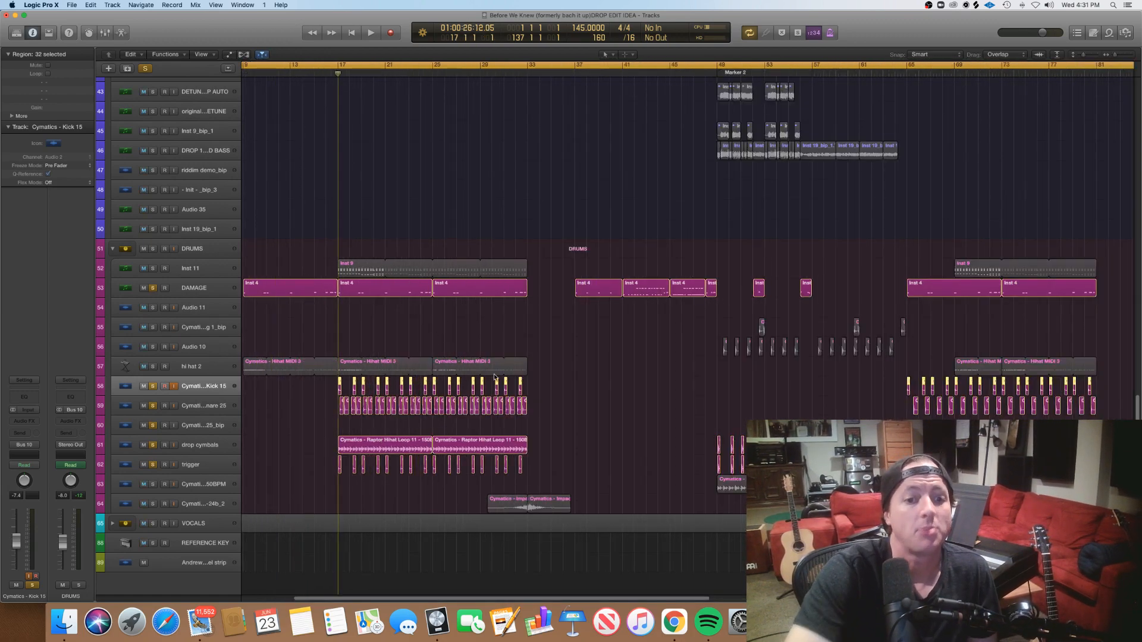
click(643, 436)
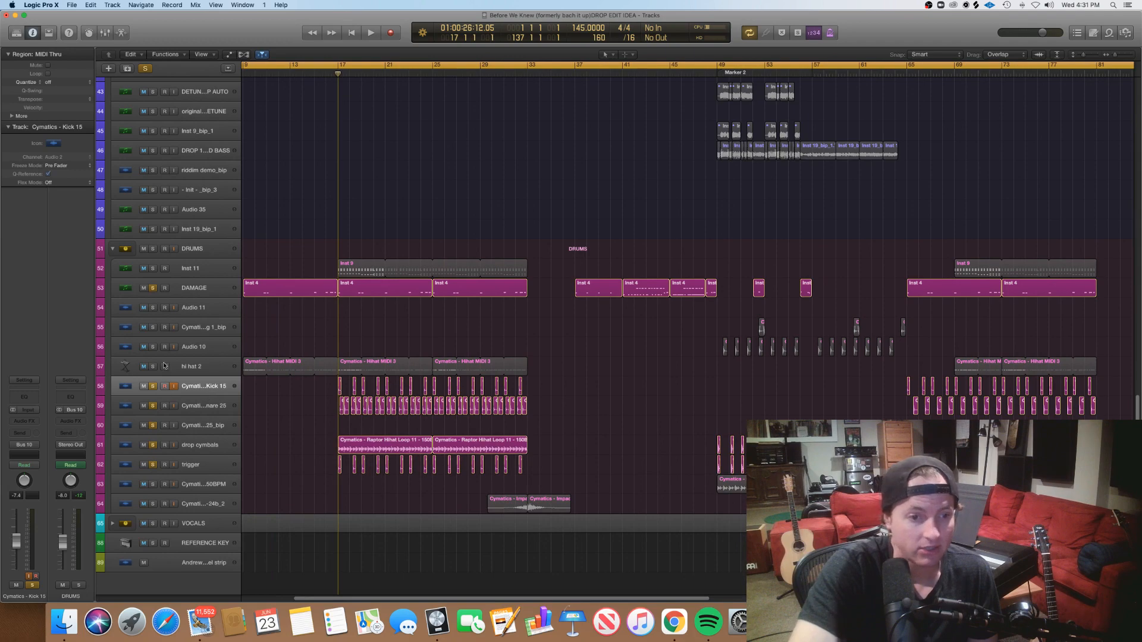
click(144, 68)
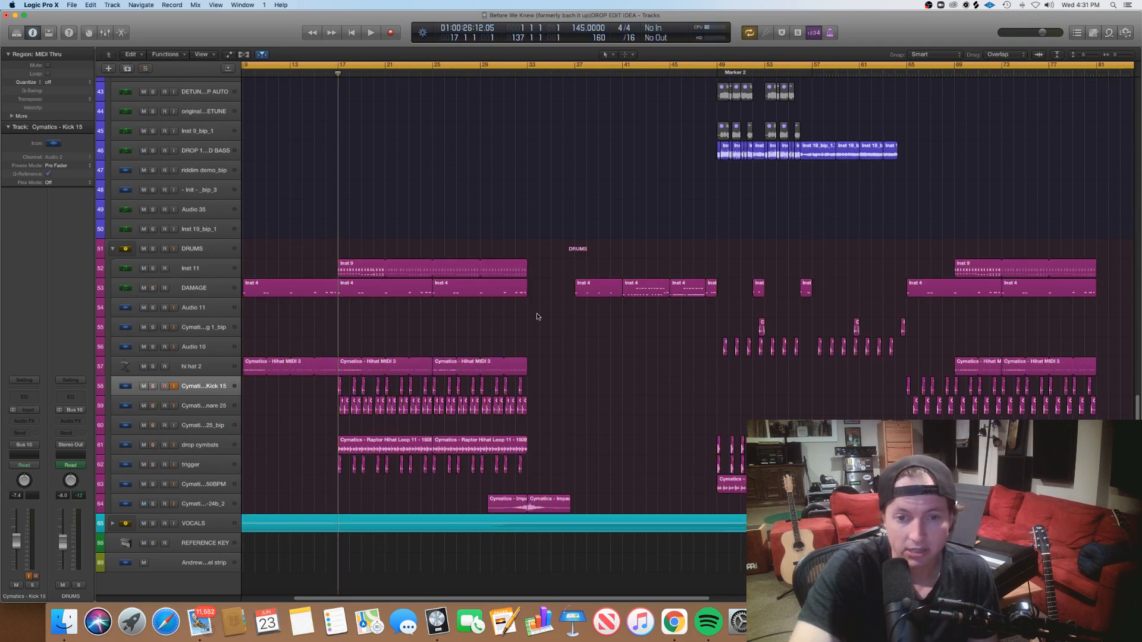
Step: Collapse the DRUMS stack and expand the VOCALS stack to view its tracks
key(super+Left)
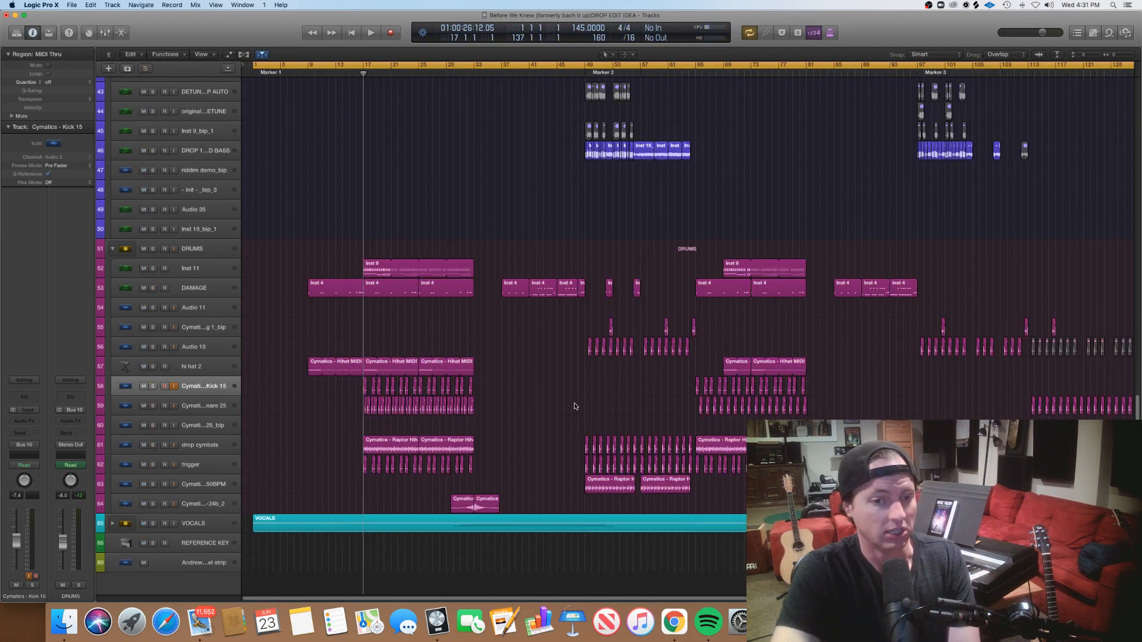
key(super+Left)
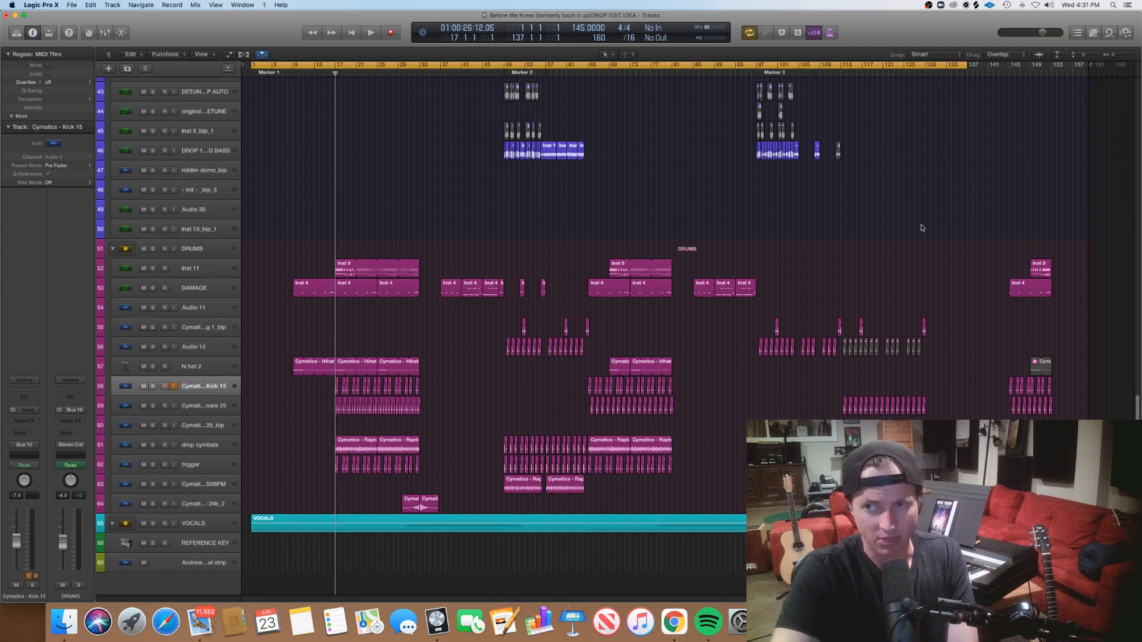
drag(1084, 58, 1080, 57)
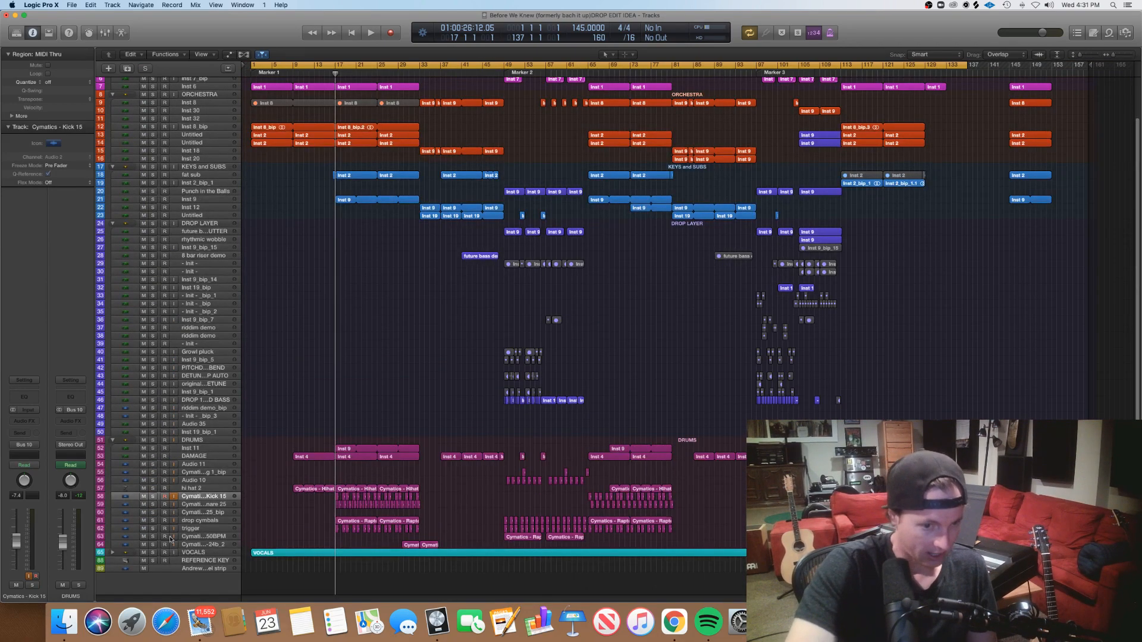
click(112, 440)
click(177, 492)
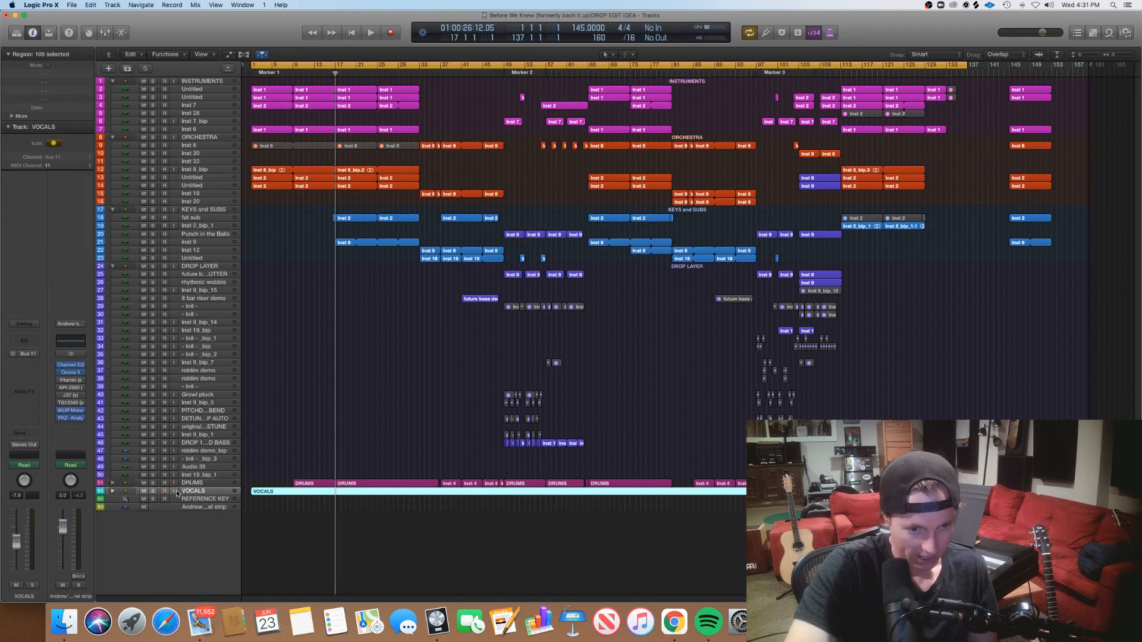
click(113, 491)
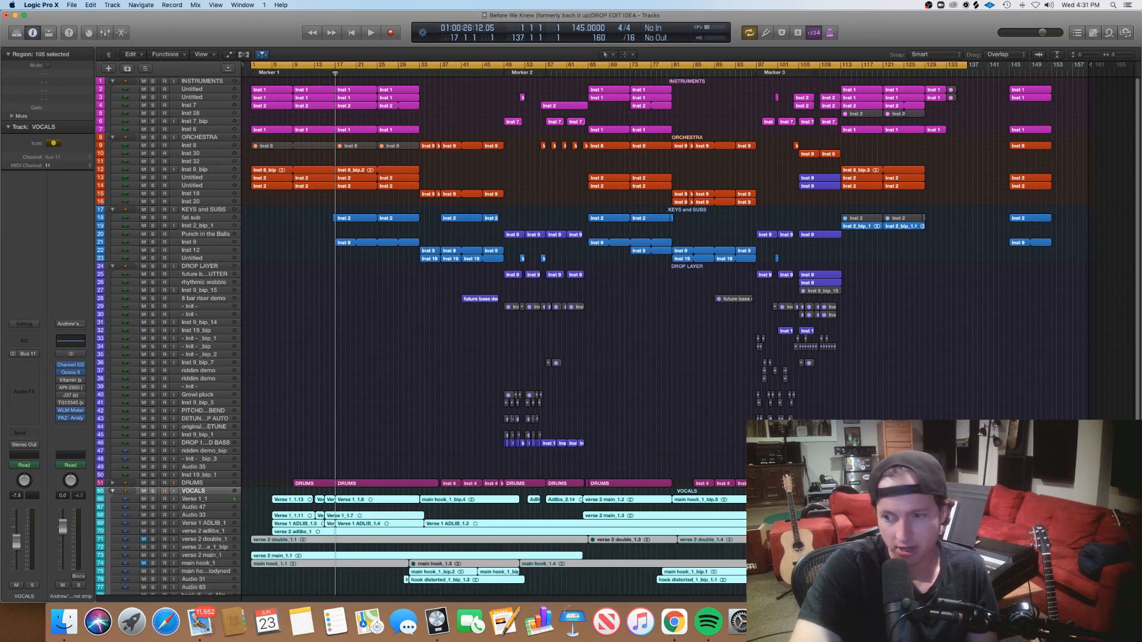
scroll(499, 336, down, 5)
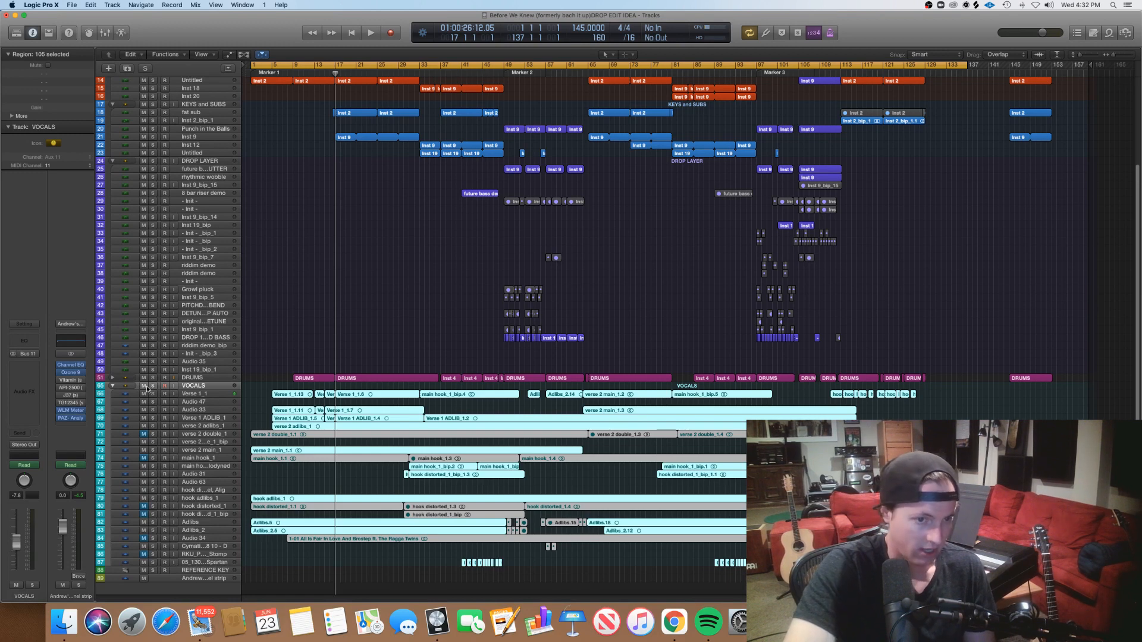
Step: Play the full arrangement with vocals from bar 28 into the hook, deselect the vocal regions, and stop at bar 37
click(392, 72)
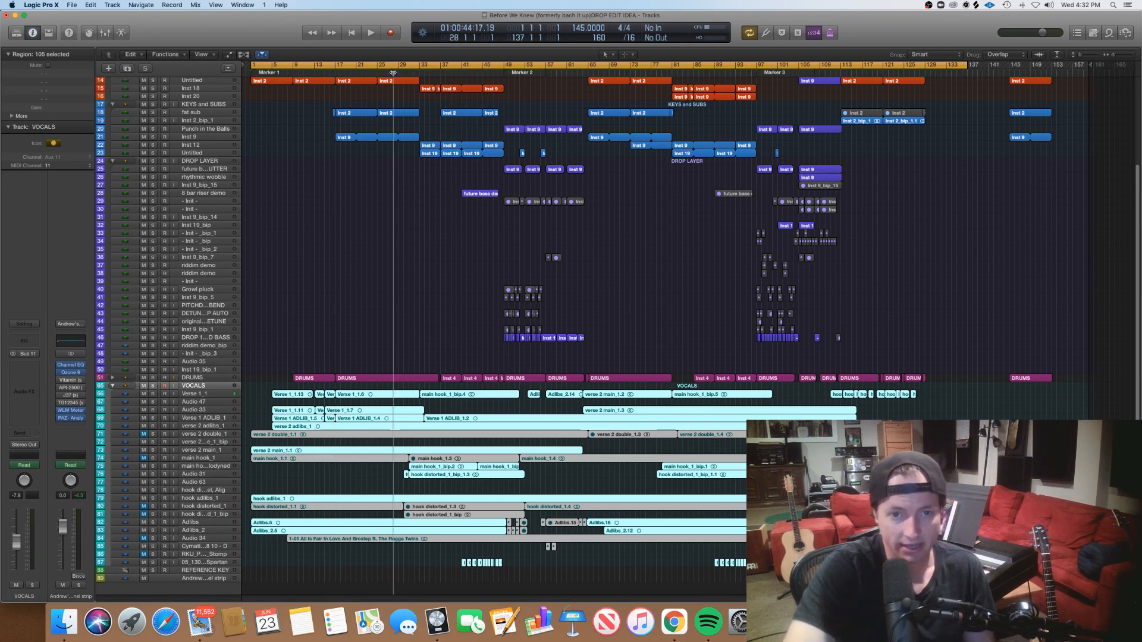
key(space)
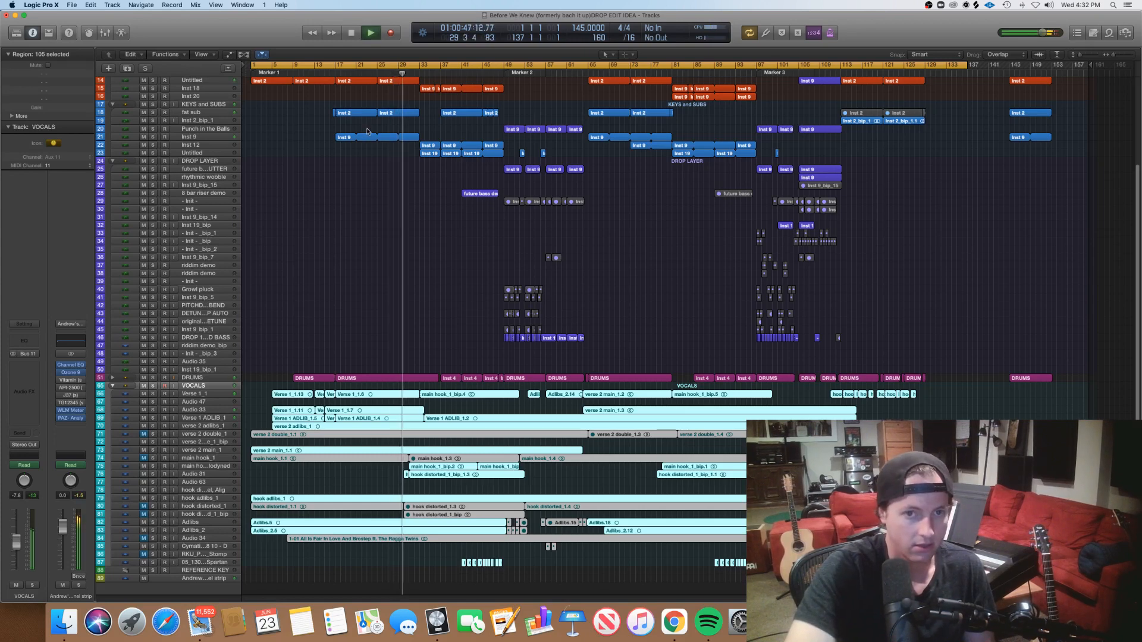
click(399, 332)
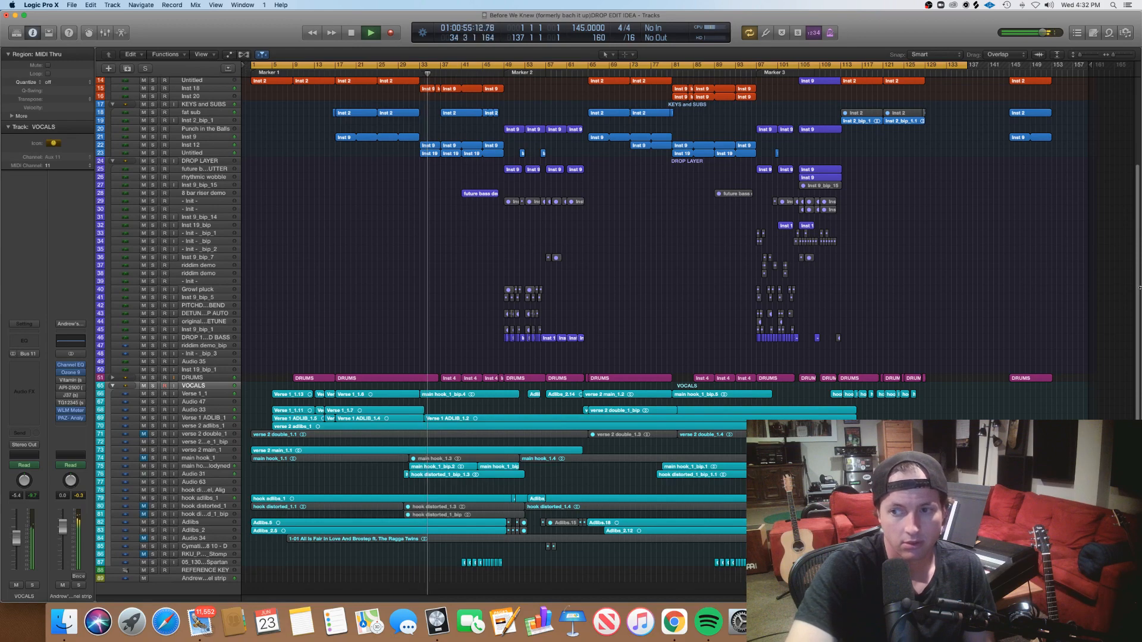
scroll(1129, 268, up, 5)
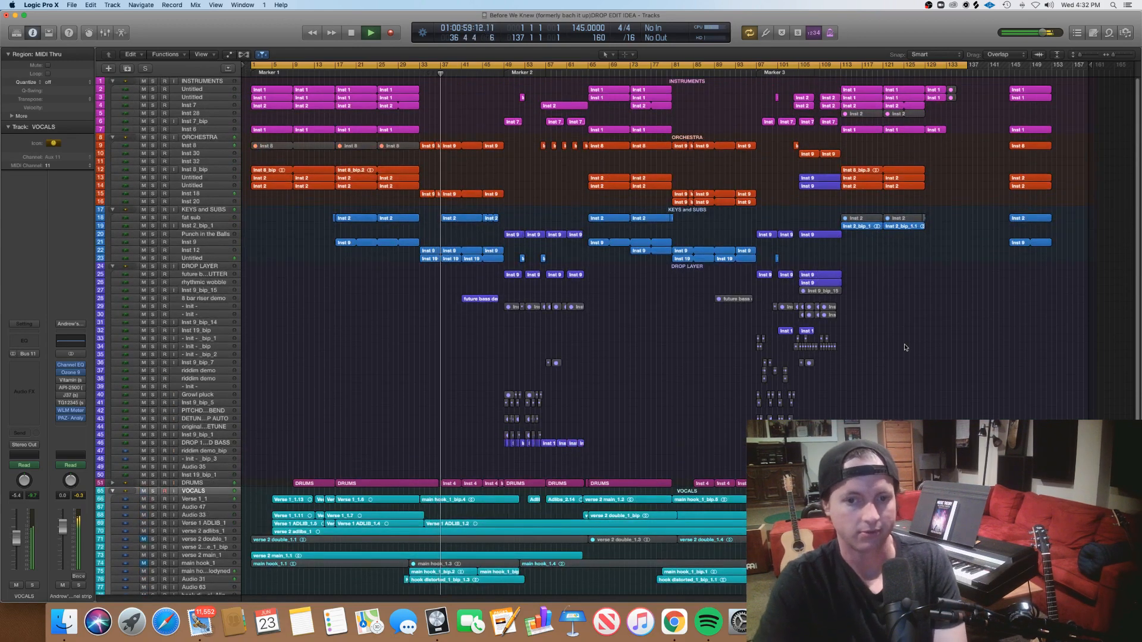
key(space)
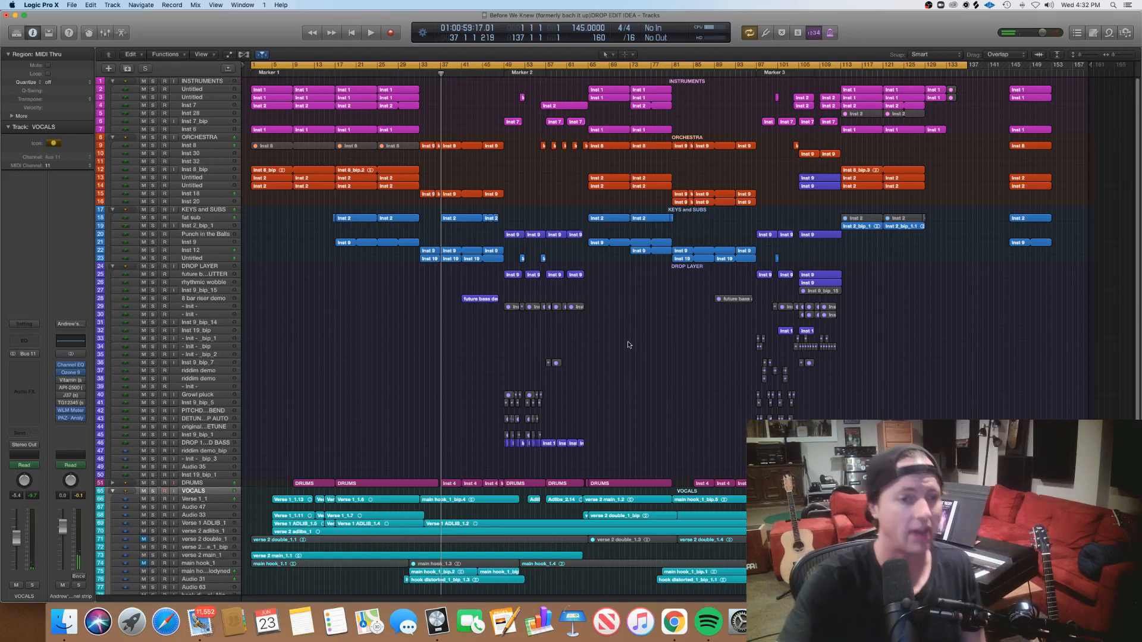
Step: Select the DROP LAYER stack, then the KEYS and SUBS stack, to point out each group
click(199, 269)
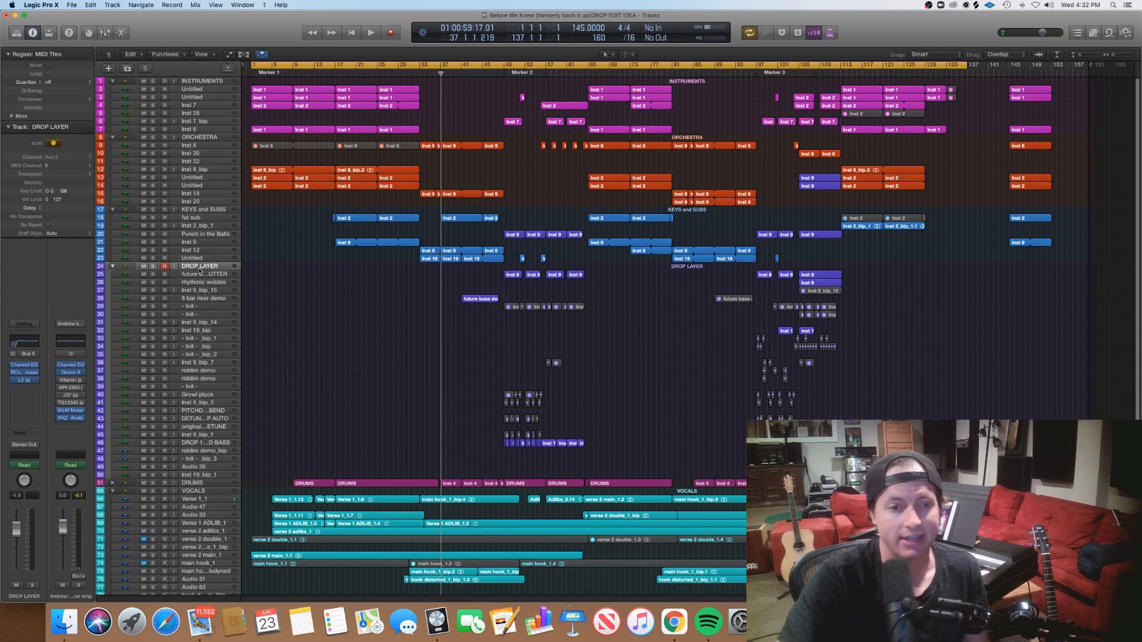
click(205, 211)
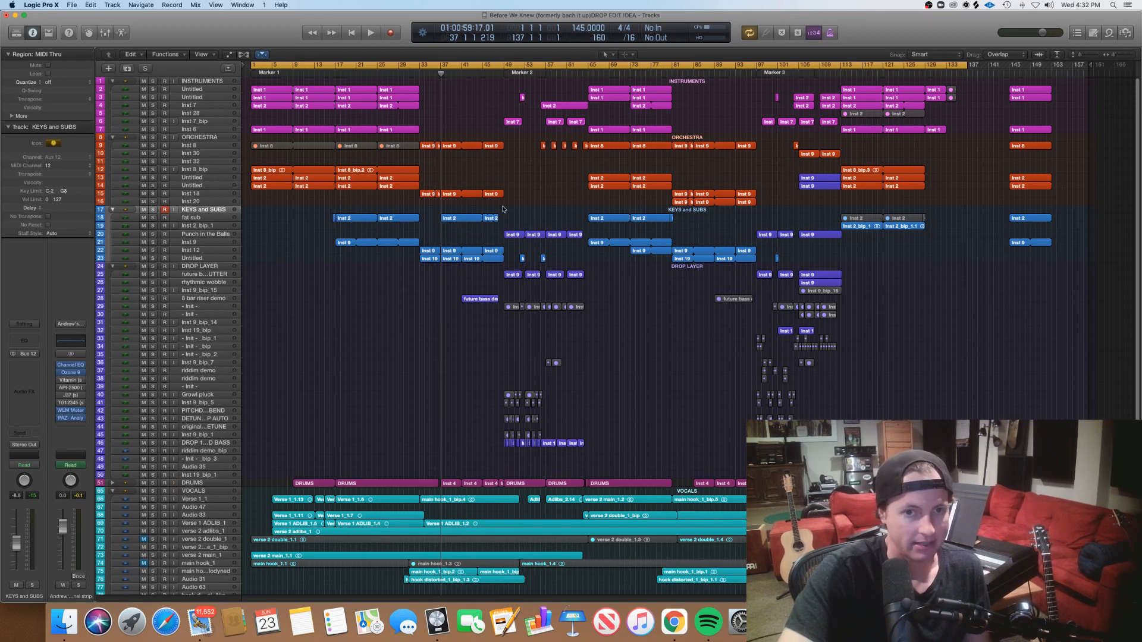
Step: Open the three Inst 19 regions starting at bar 33 in the Piano Roll, play them, then close the editor and stop at bar 37
drag(1078, 56, 1085, 57)
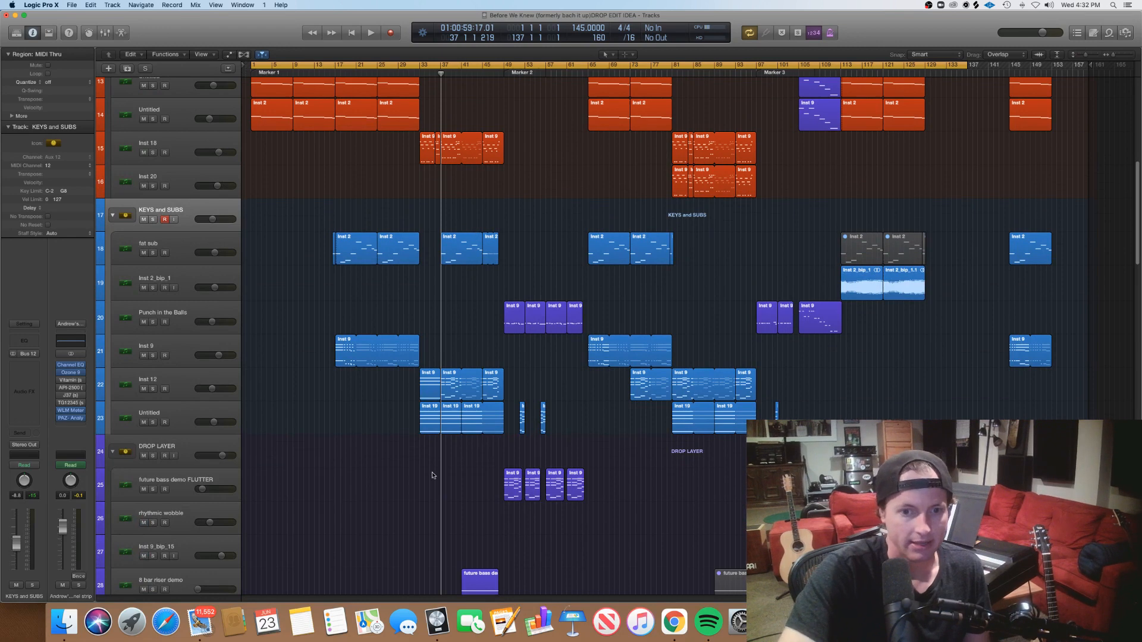
drag(379, 473, 491, 423)
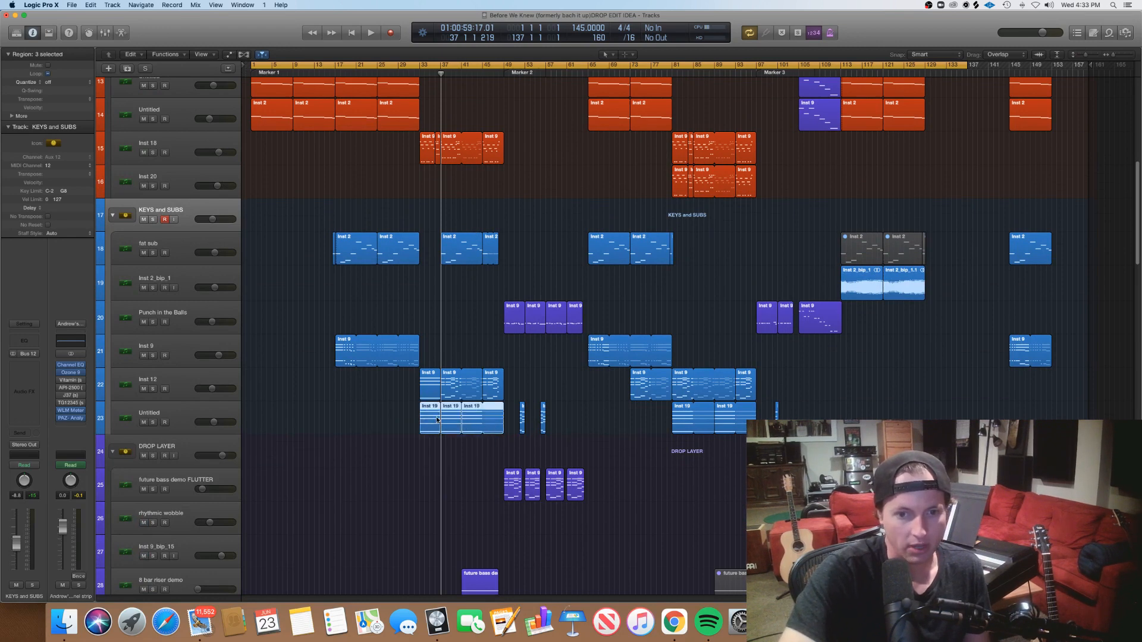
double_click(437, 420)
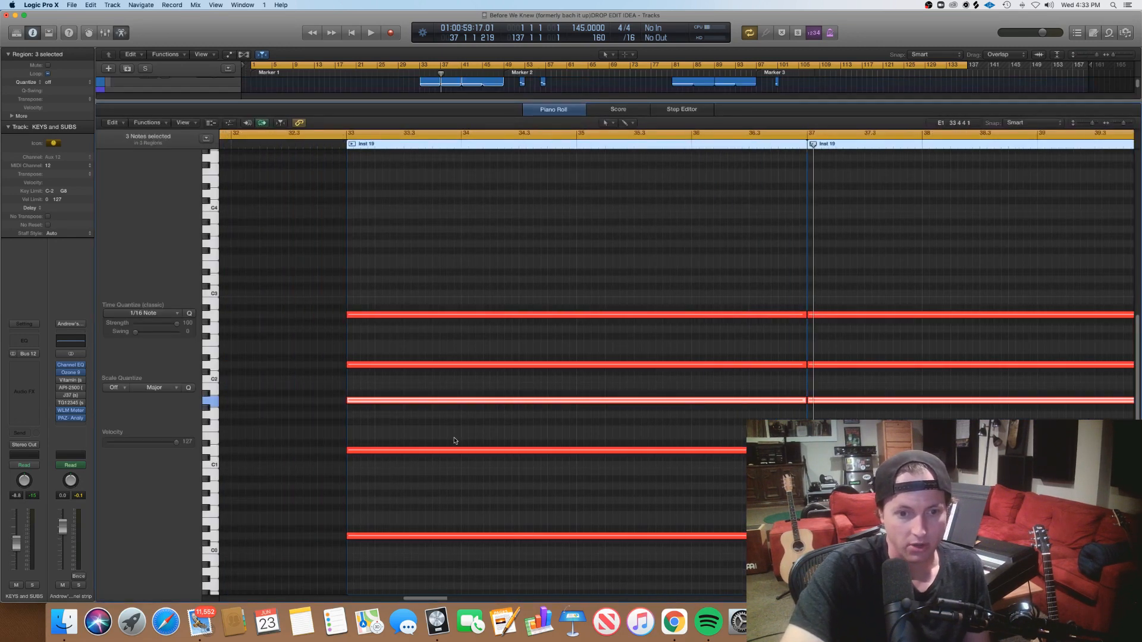
key(shift+Return)
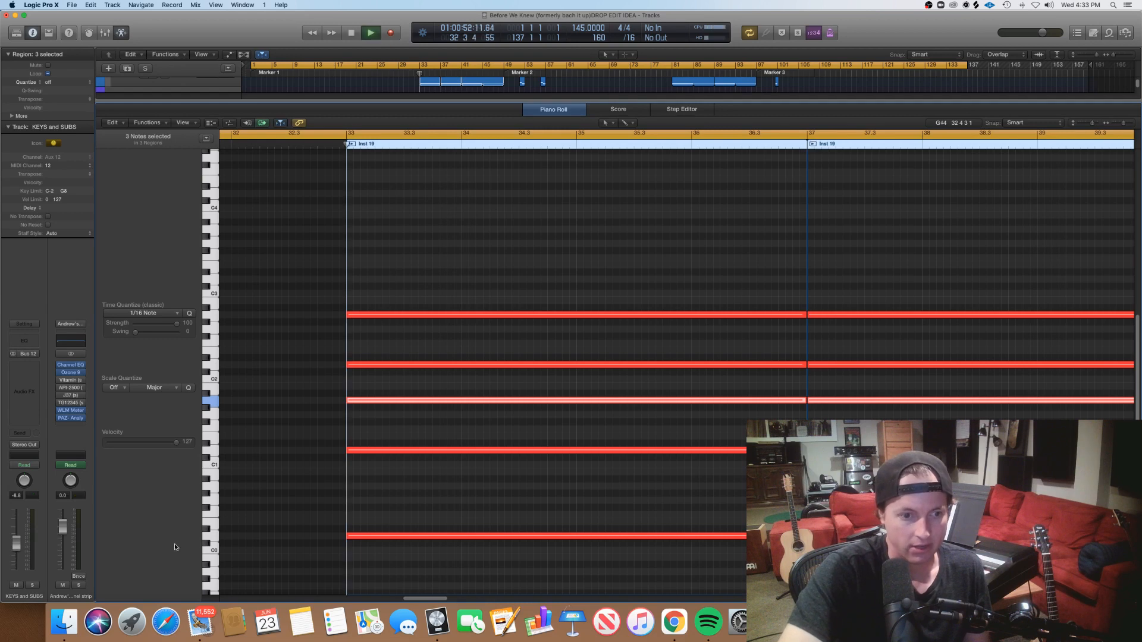
click(32, 586)
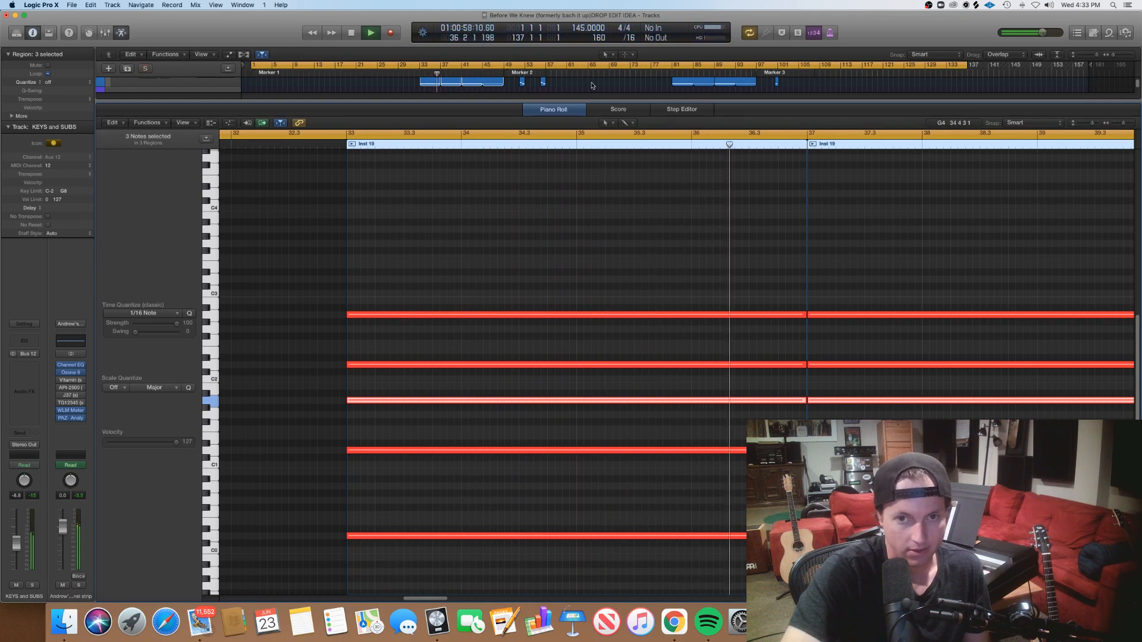
key(e)
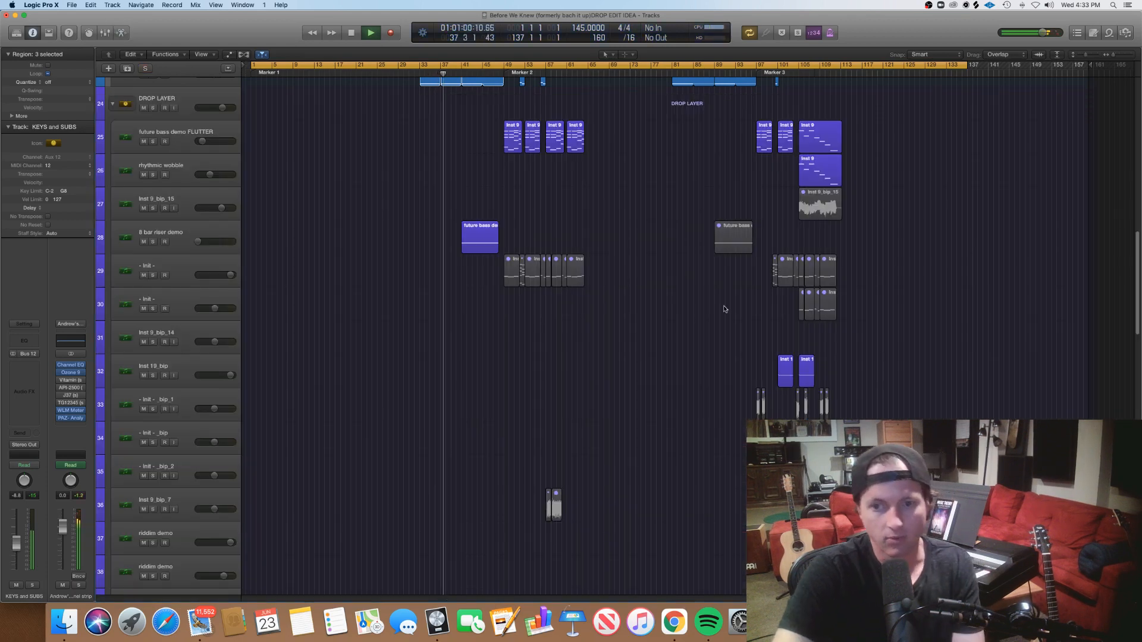
key(space)
Step: Open the 8 bar riser demo track's Serum synth, examine what LFO 1 and LFO 2 modulate, and close the plug-in
drag(1137, 329, 1078, 247)
click(481, 331)
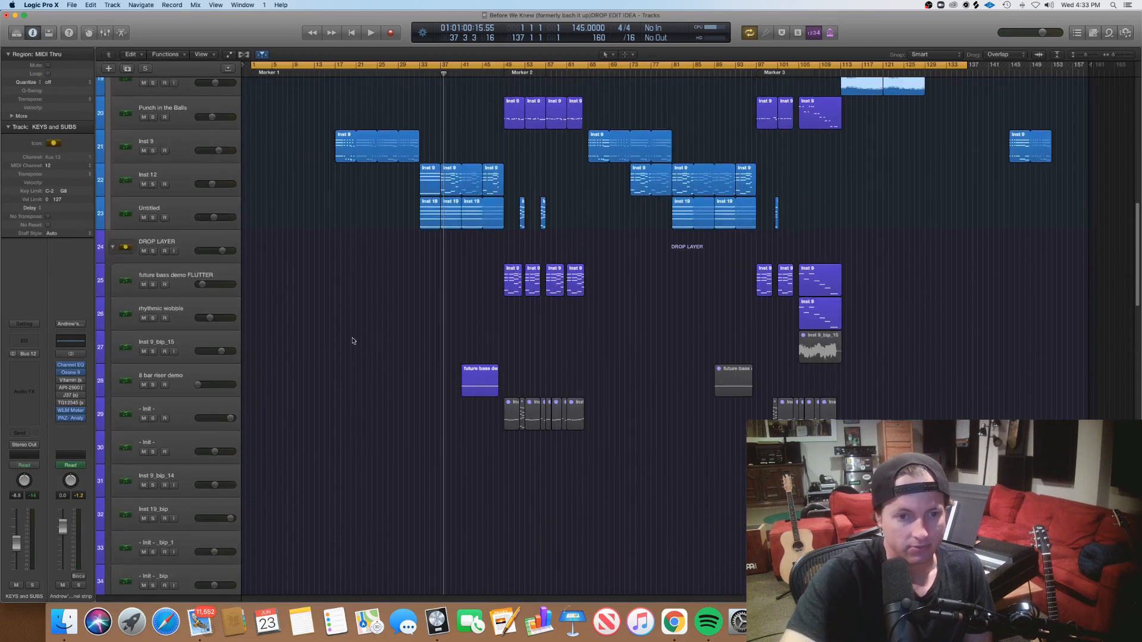
click(177, 369)
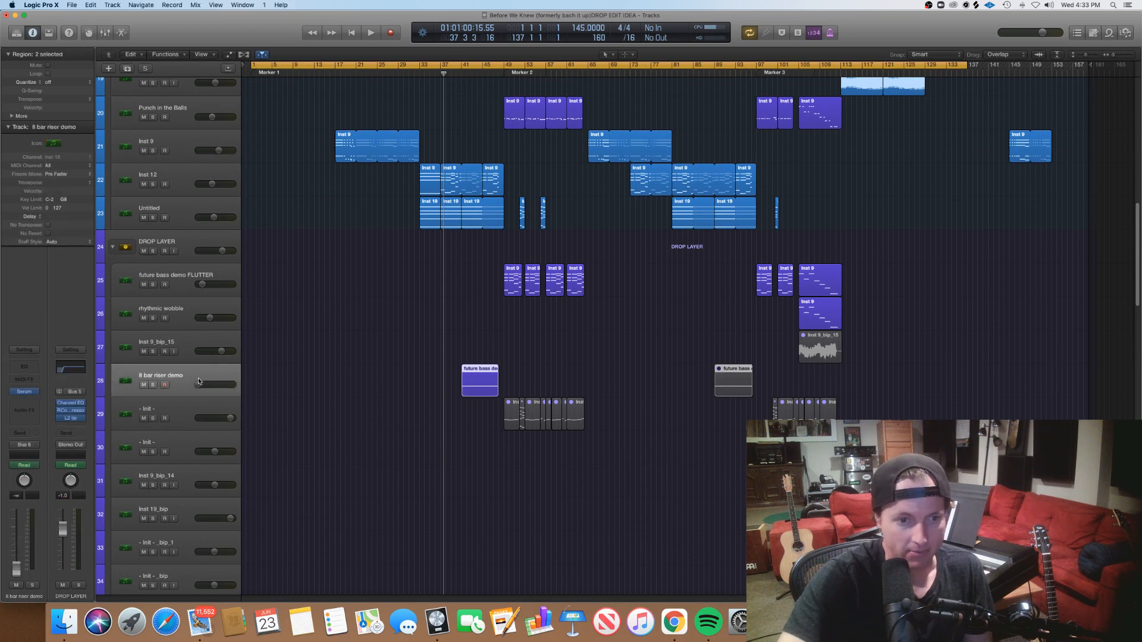
click(26, 392)
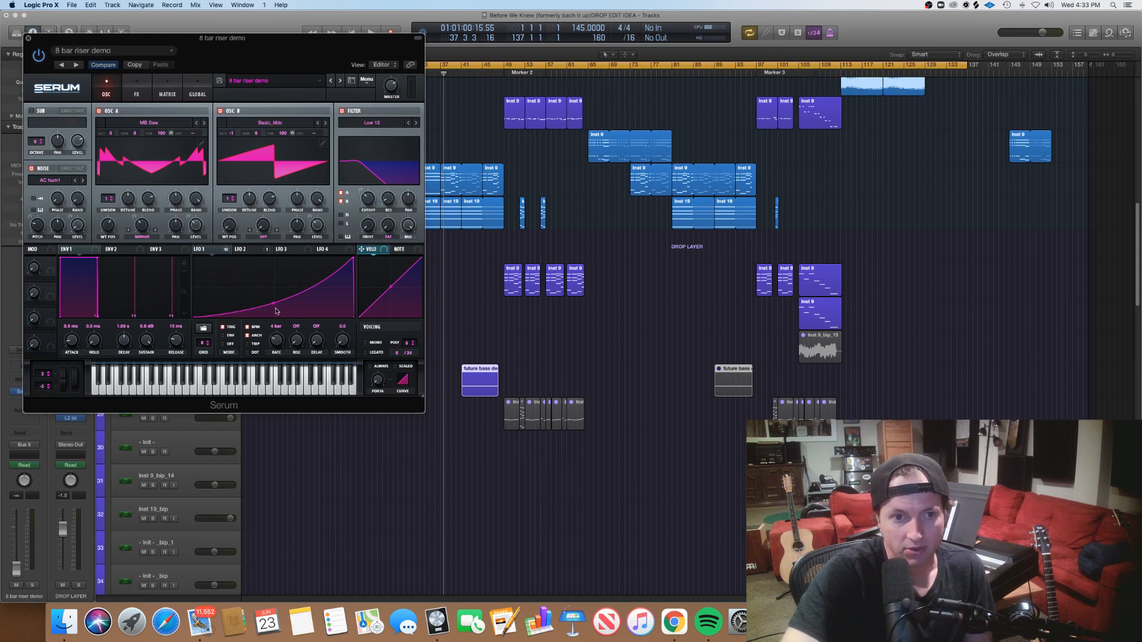
click(252, 250)
click(199, 249)
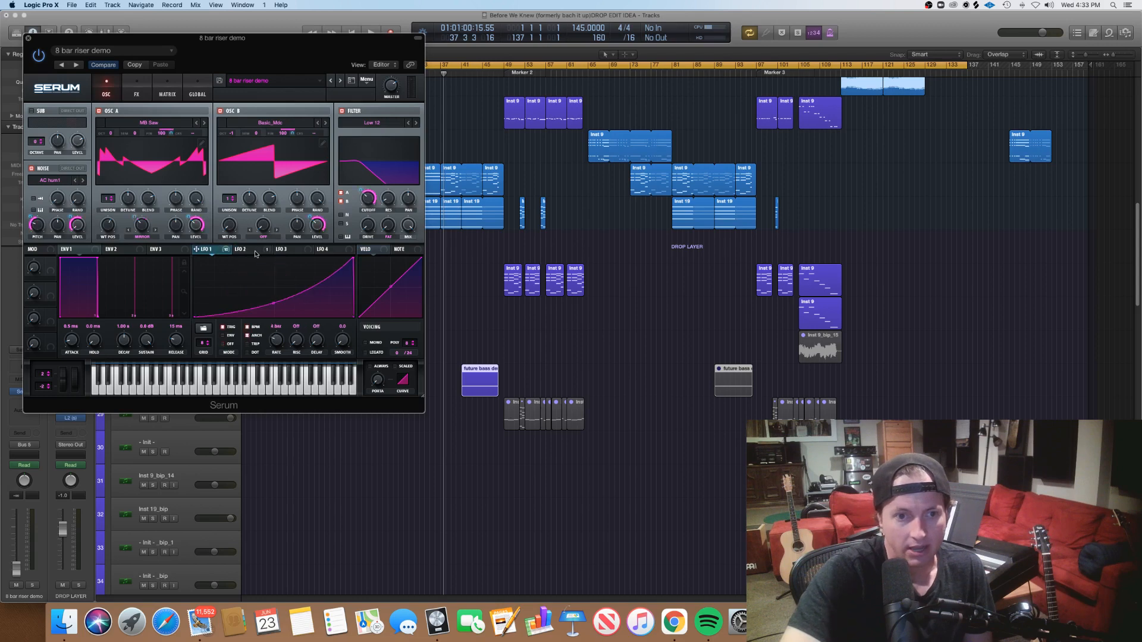
click(243, 250)
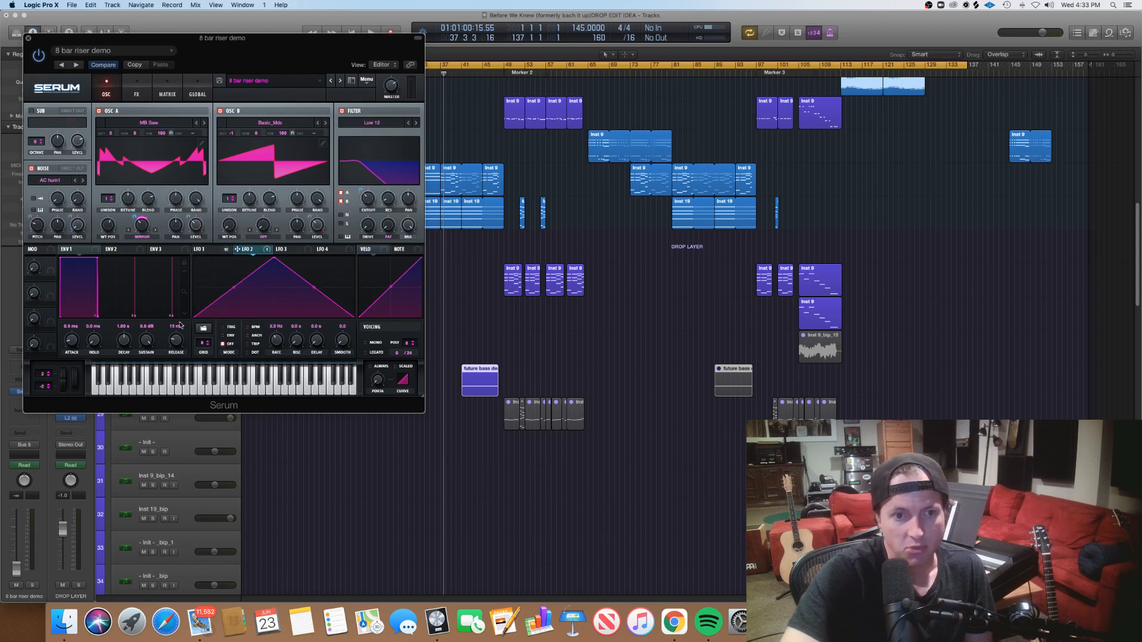
click(29, 39)
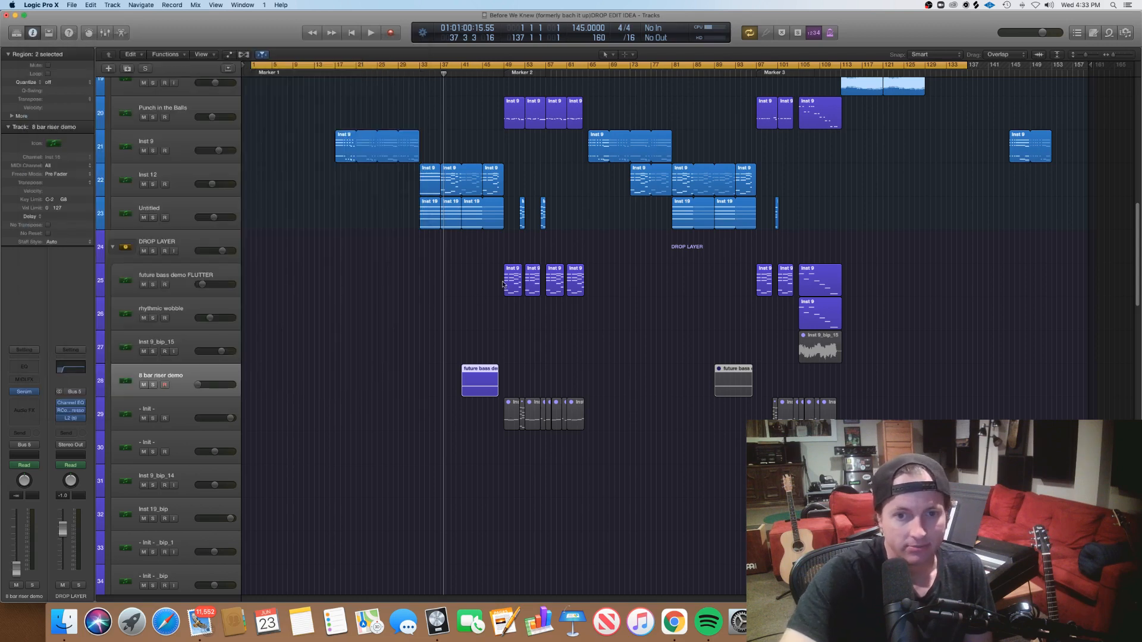
Step: Play the build-up from about bar 41, briefly soloing the 8 bar riser demo track and then unsoloing it
click(462, 72)
key(space)
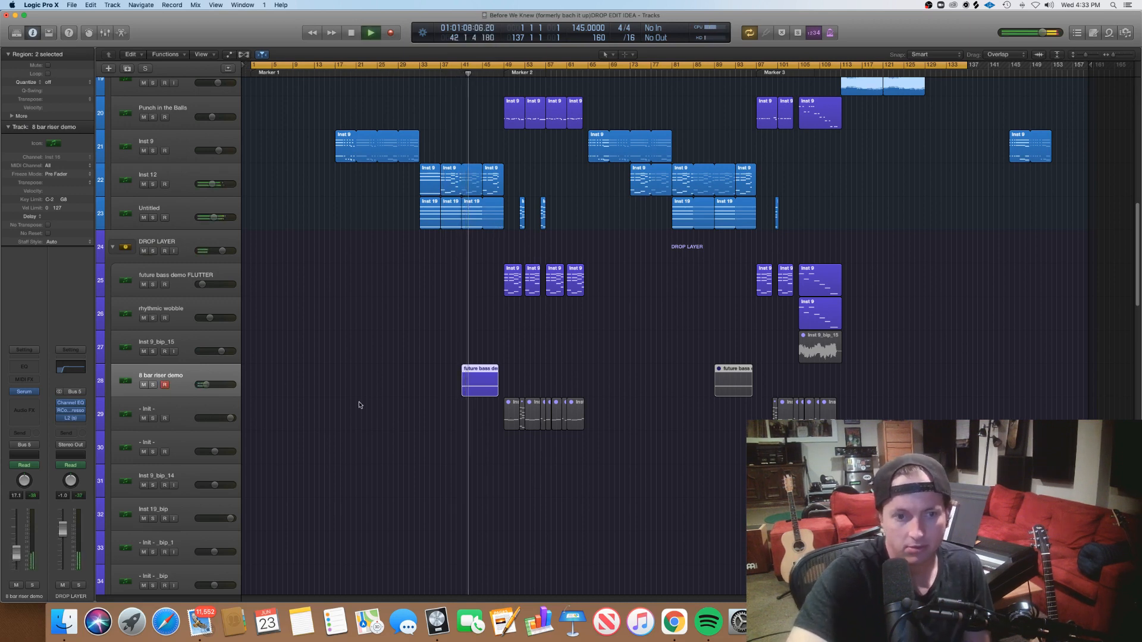
click(153, 385)
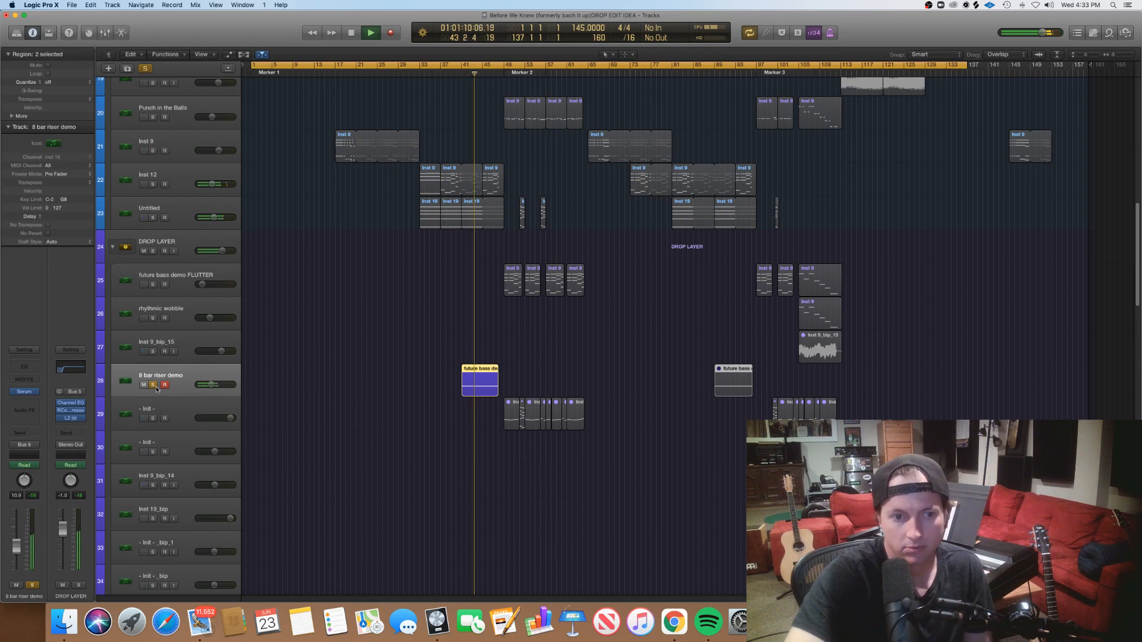
click(153, 385)
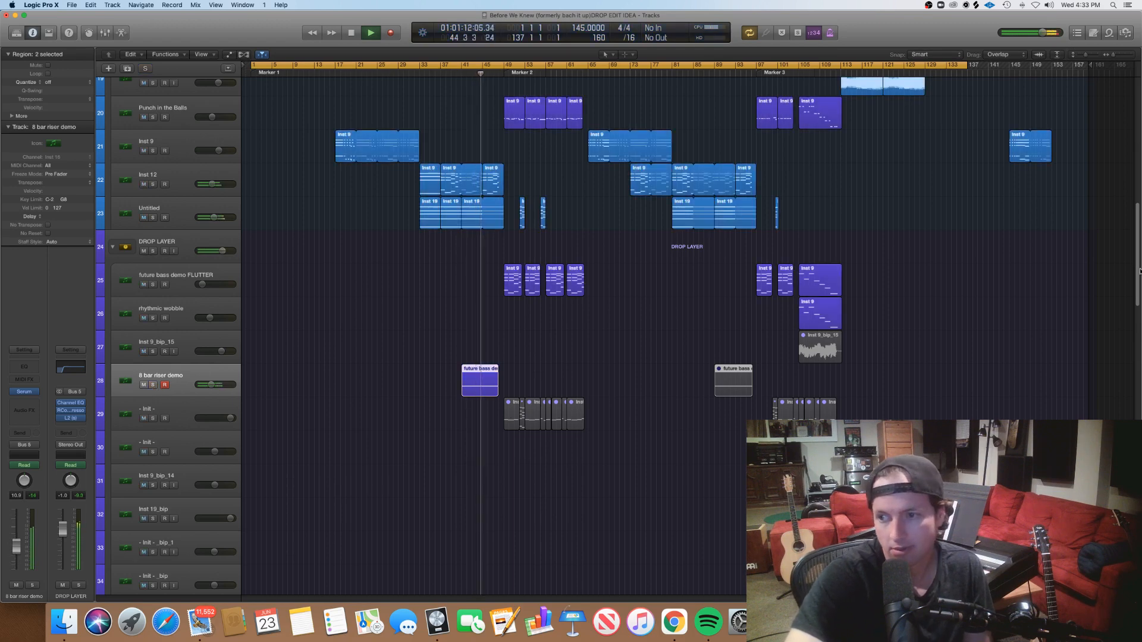
Step: Follow the KEYS and SUBS and DROP LAYER tracks as the build-up plays into the drop, and stop playback at bar 51
scroll(1139, 290, down, 4)
scroll(1139, 291, up, 8)
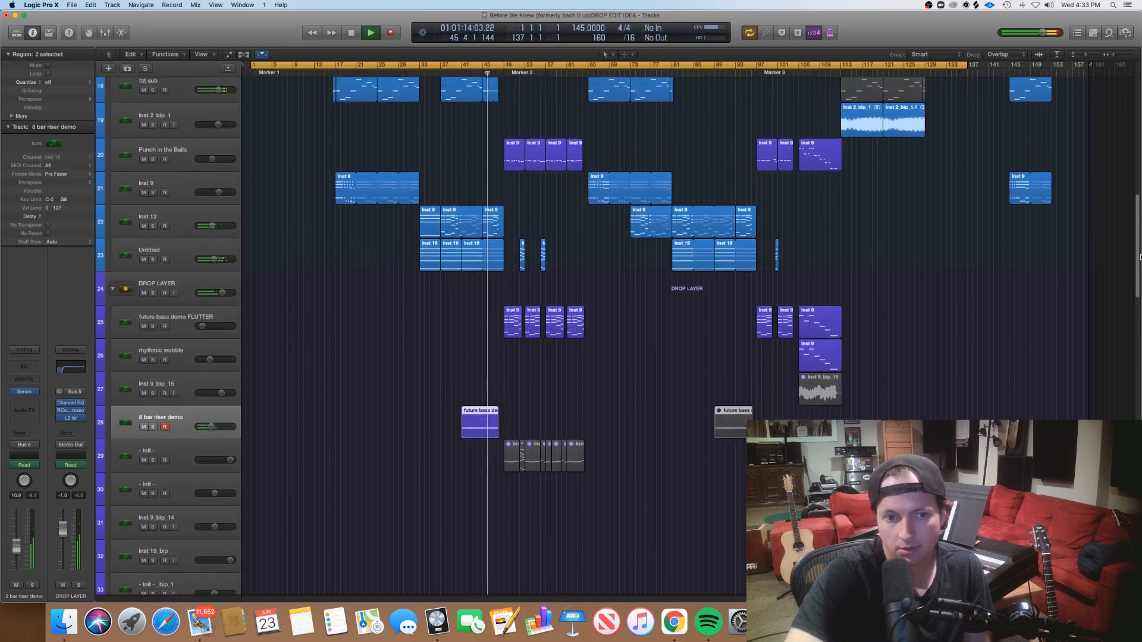
scroll(1138, 238, up, 4)
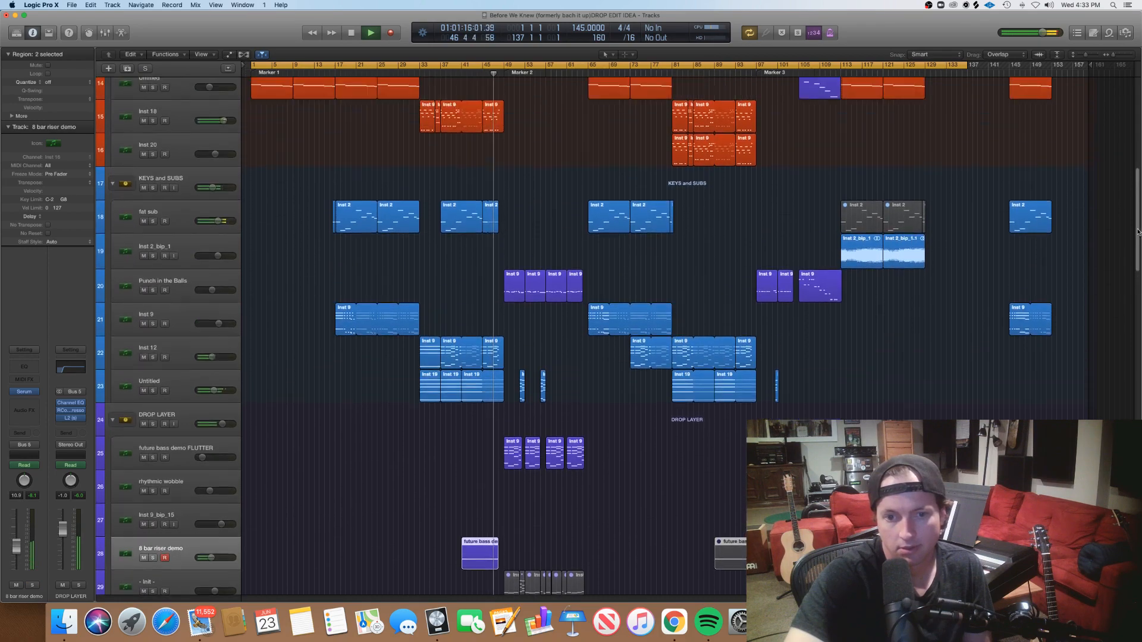
scroll(1137, 222, down, 7)
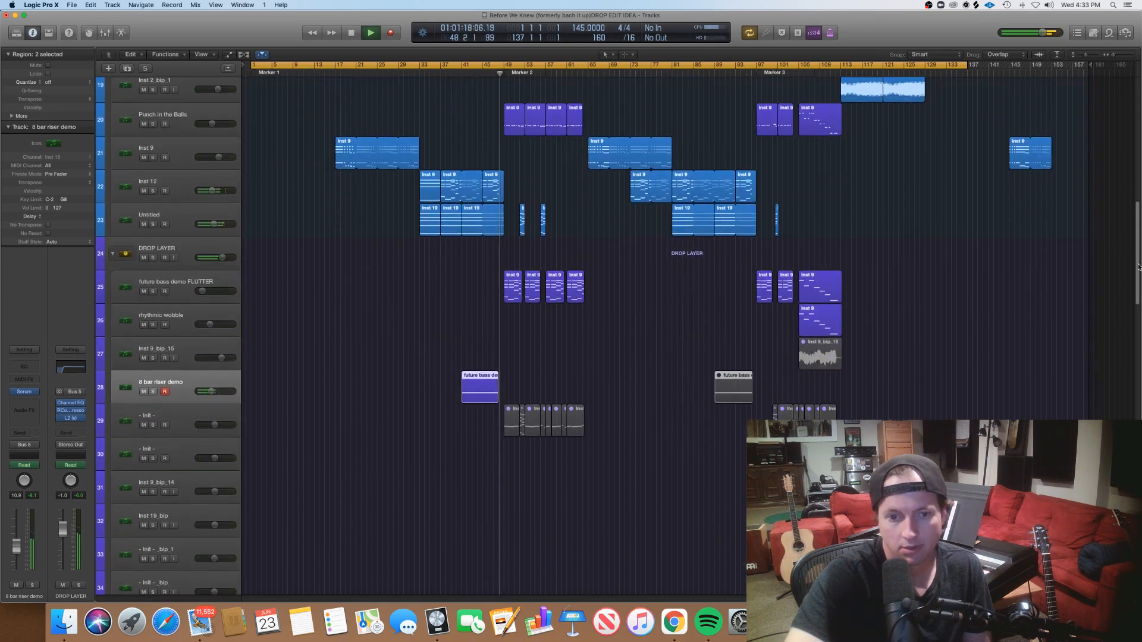
scroll(1139, 253, up, 2)
scroll(1139, 252, up, 3)
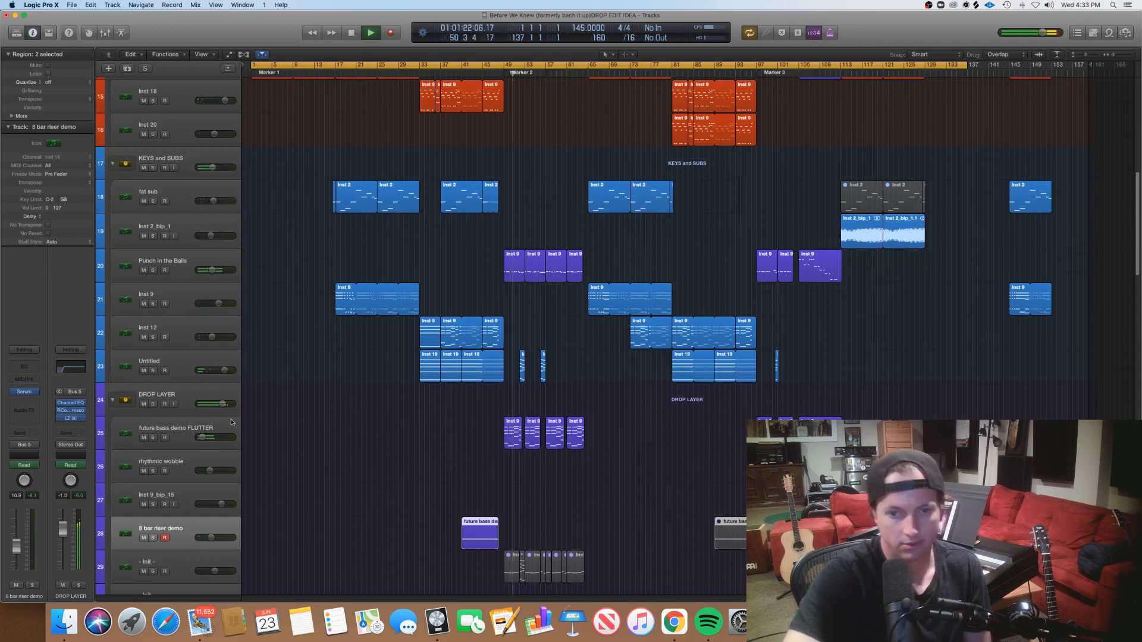
key(space)
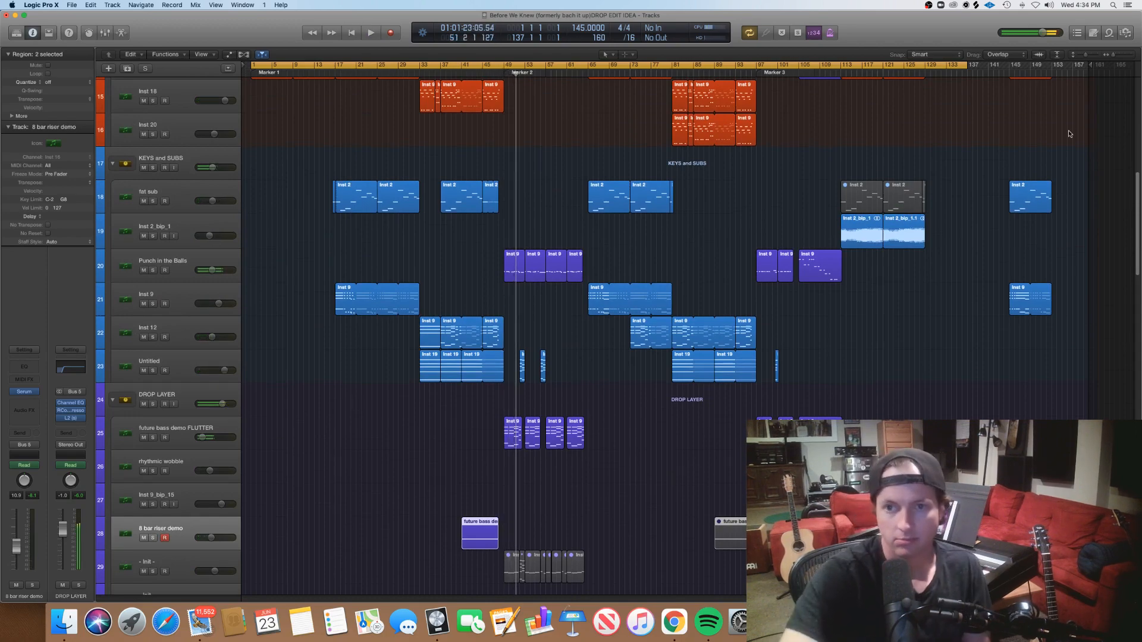
Step: Select the DROP 1 LEAD BASS track and enlarge its chopped audio regions from bar 49 for inspection
drag(1085, 57, 1078, 56)
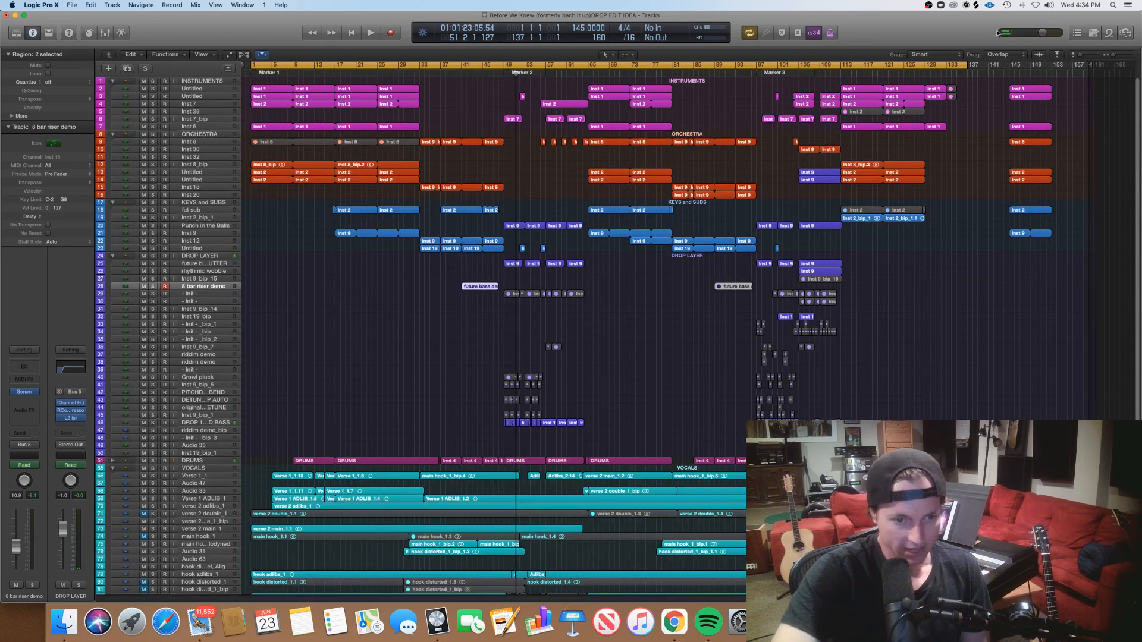
click(207, 423)
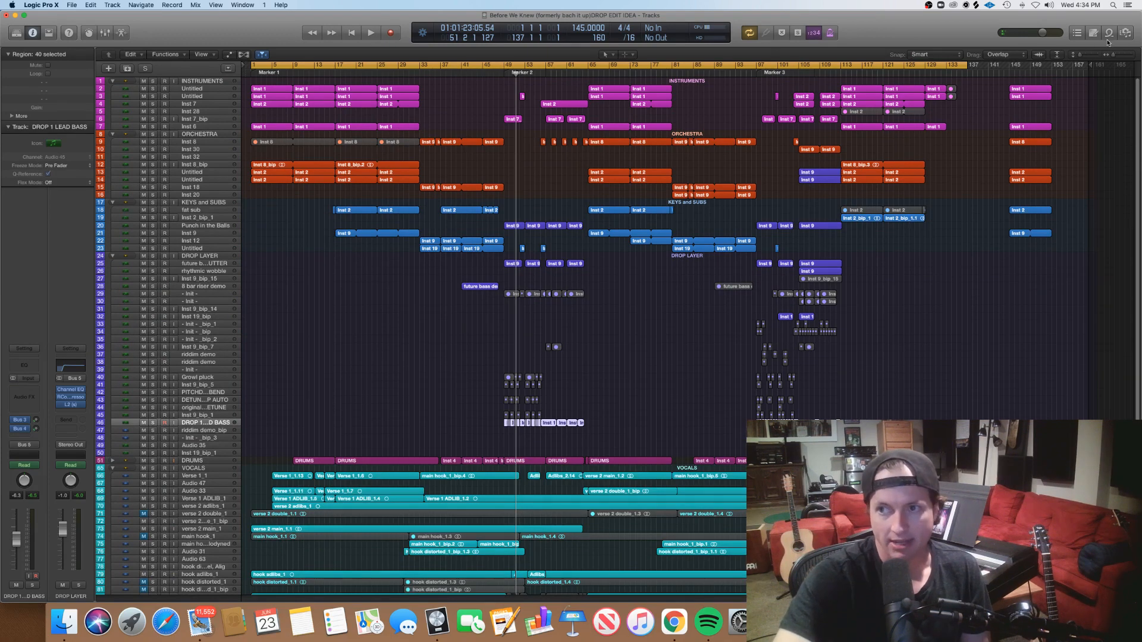
drag(1079, 56, 1088, 56)
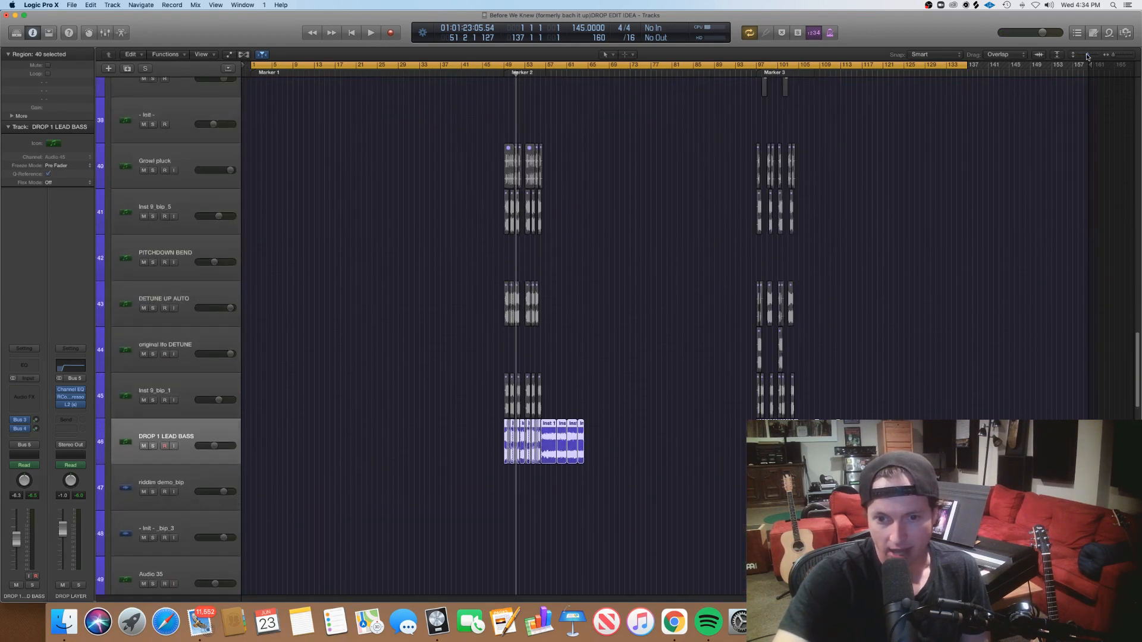
scroll(614, 551, up, 8)
scroll(616, 553, right, 1)
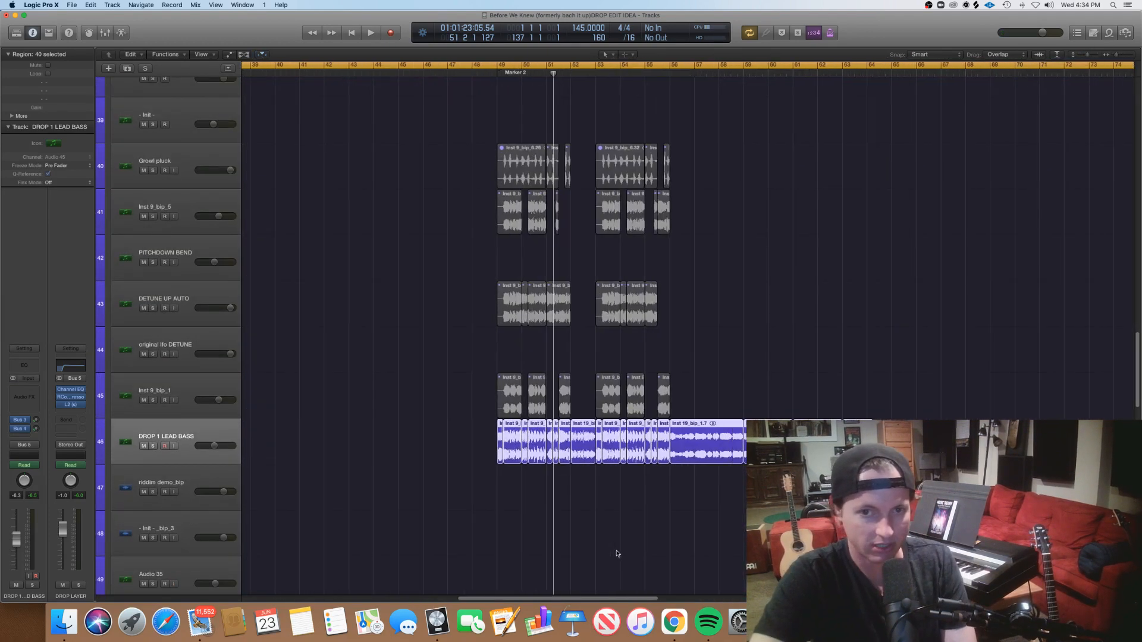
scroll(618, 553, up, 1)
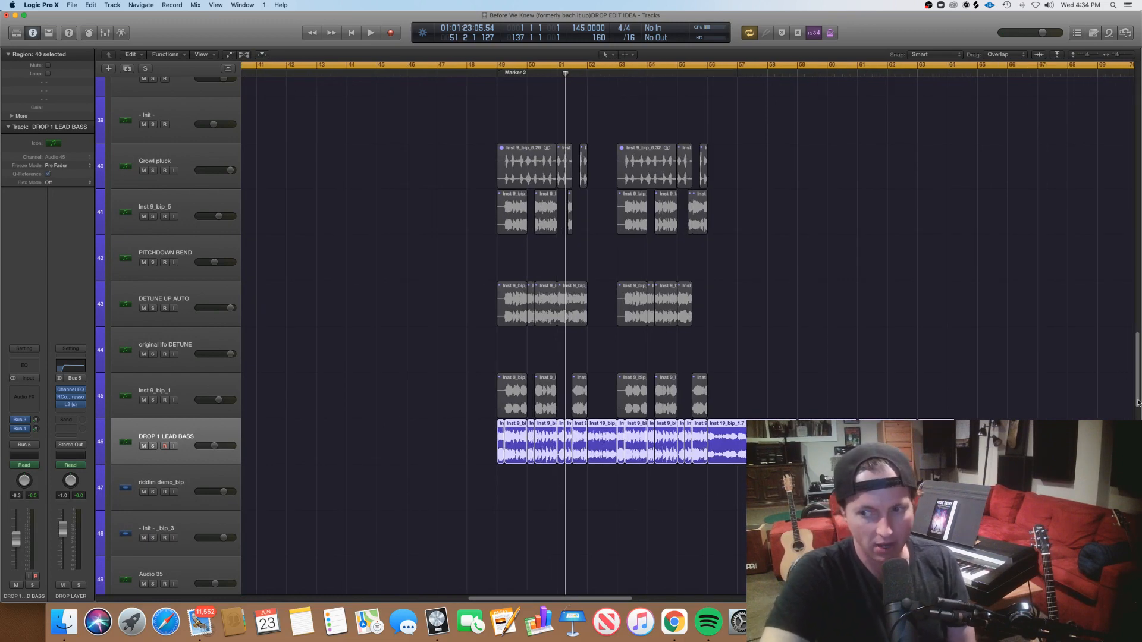
Step: Open Serum on the - Init - track directly below 8 bar riser demo, examine LFO 1's modulation targets, and close the plug-in
drag(1138, 402, 1132, 323)
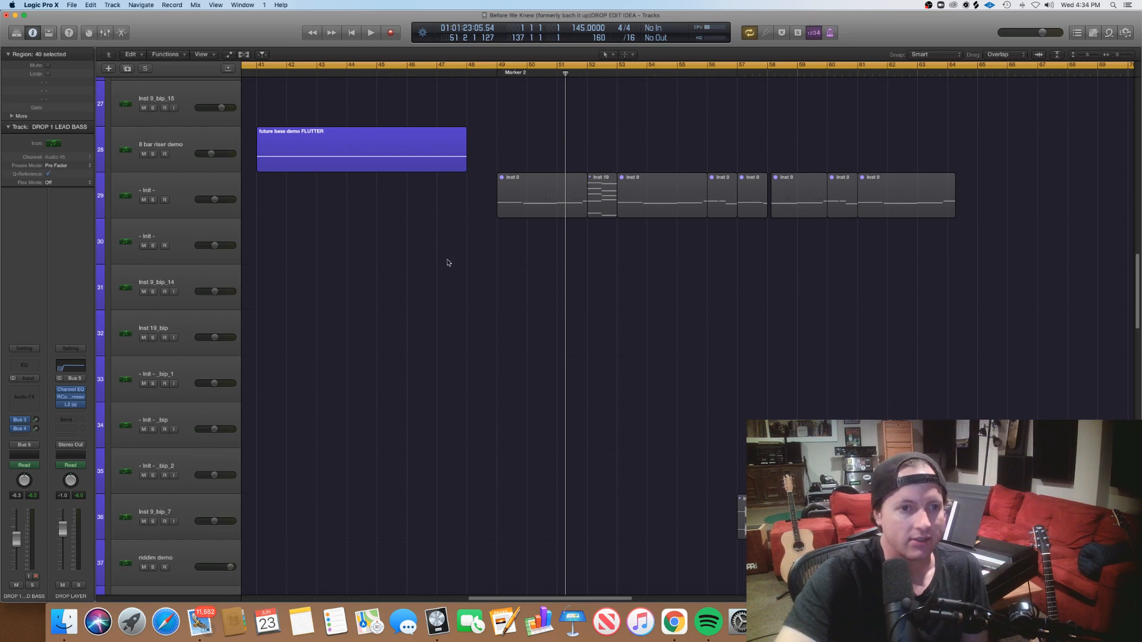
click(177, 187)
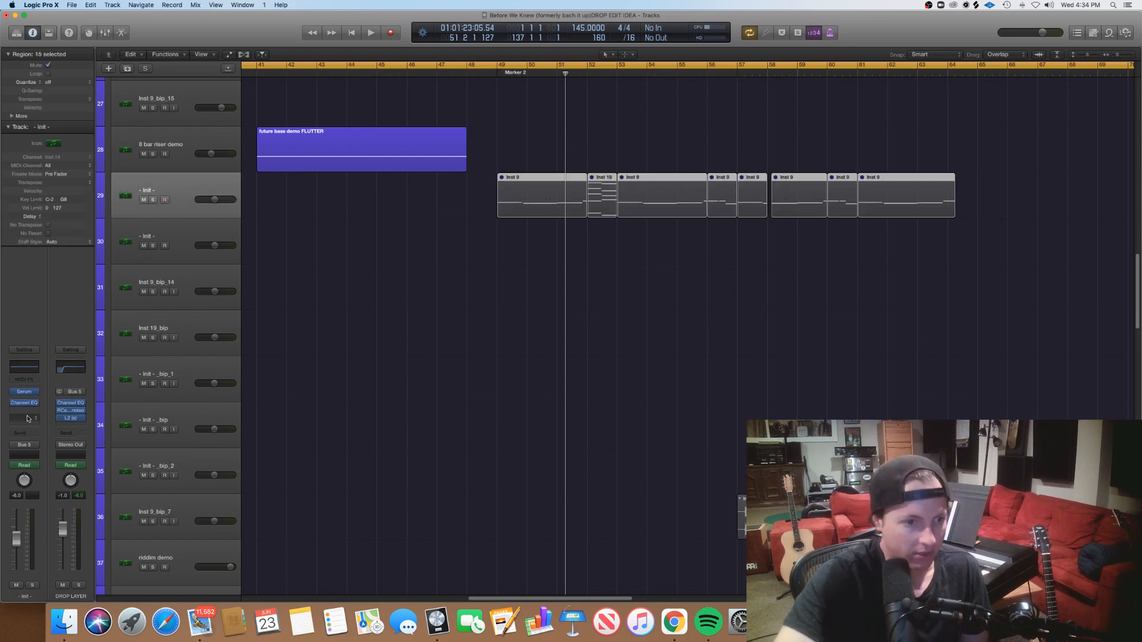
click(34, 393)
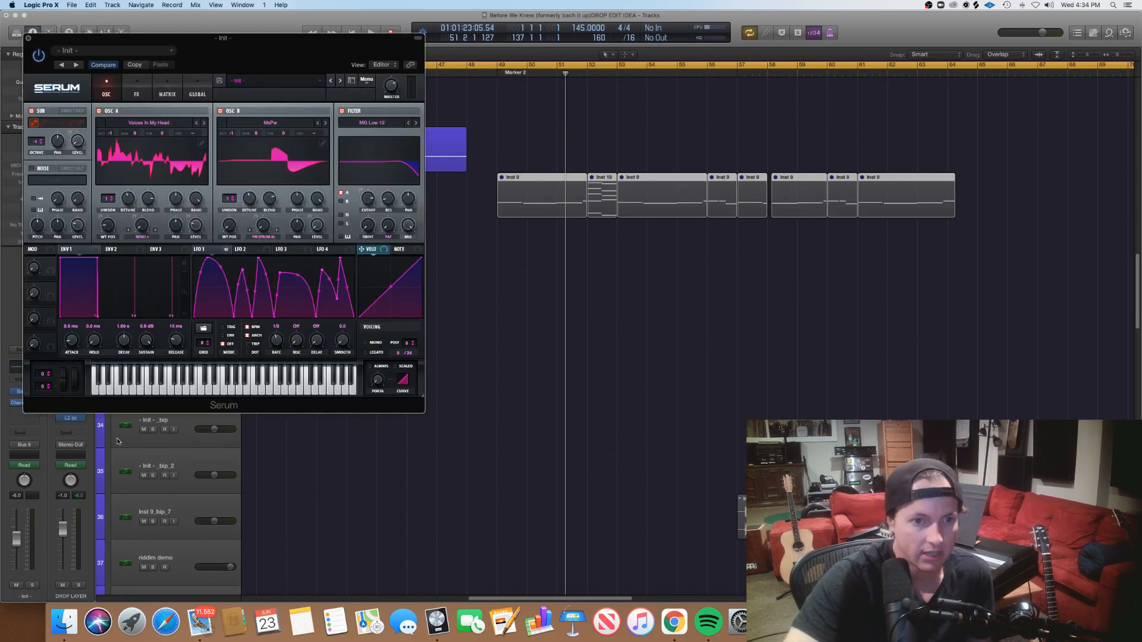
click(214, 250)
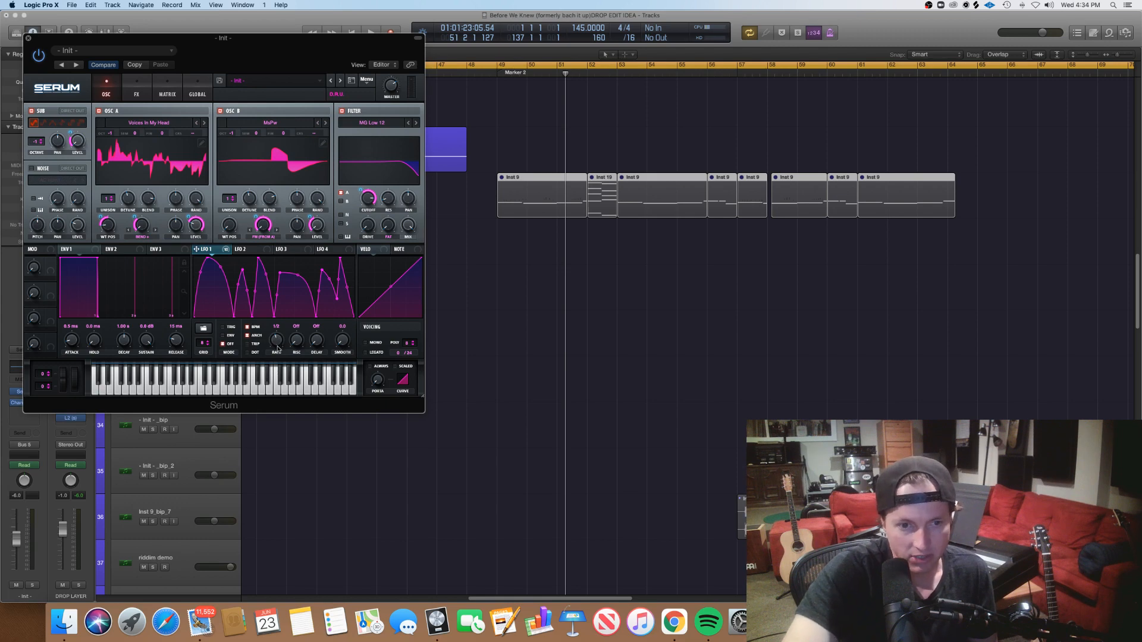
click(28, 39)
Step: Inspect the DROP 1 LEAD BASS audio chops between bars 49 and 55 up close and select the Inst 19_bip_1.1 region at bar 52
drag(1137, 320, 1139, 410)
key(super+Right)
key(super+Right)
key(super+Right)
key(super+Right)
key(super+Right)
key(super+Right)
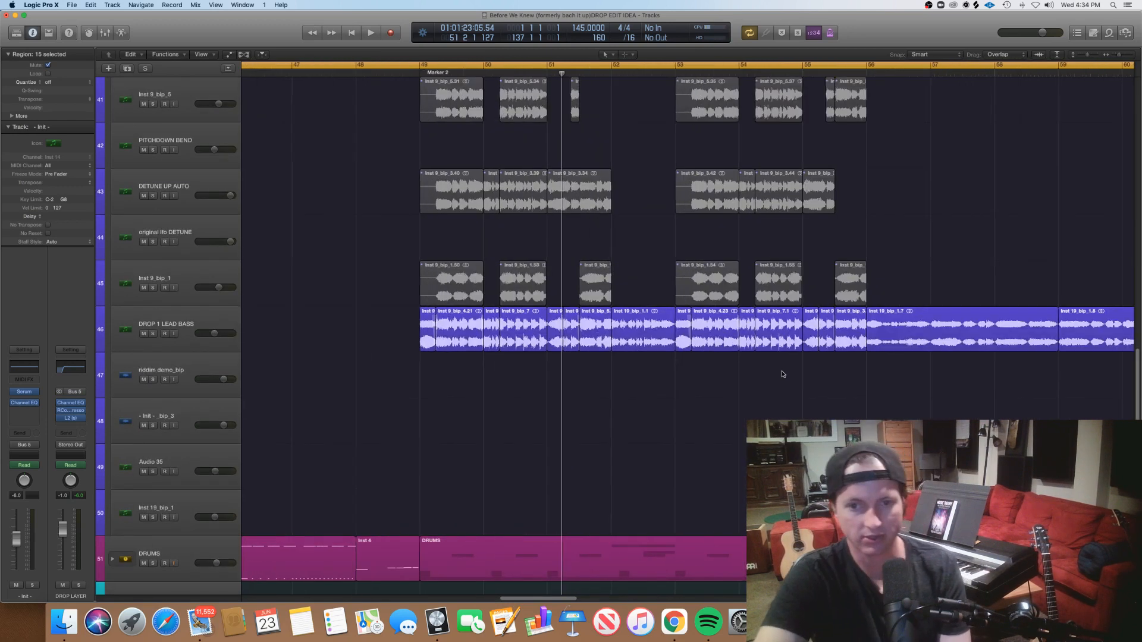
key(super+Left)
key(super+Left)
key(super+Right)
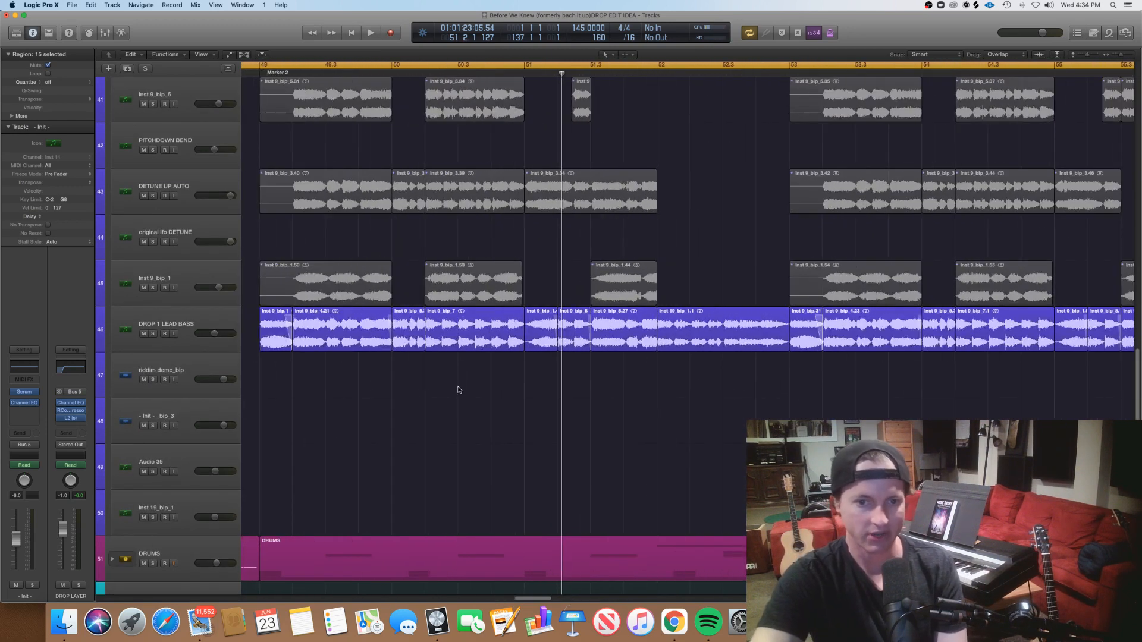
click(483, 331)
click(704, 339)
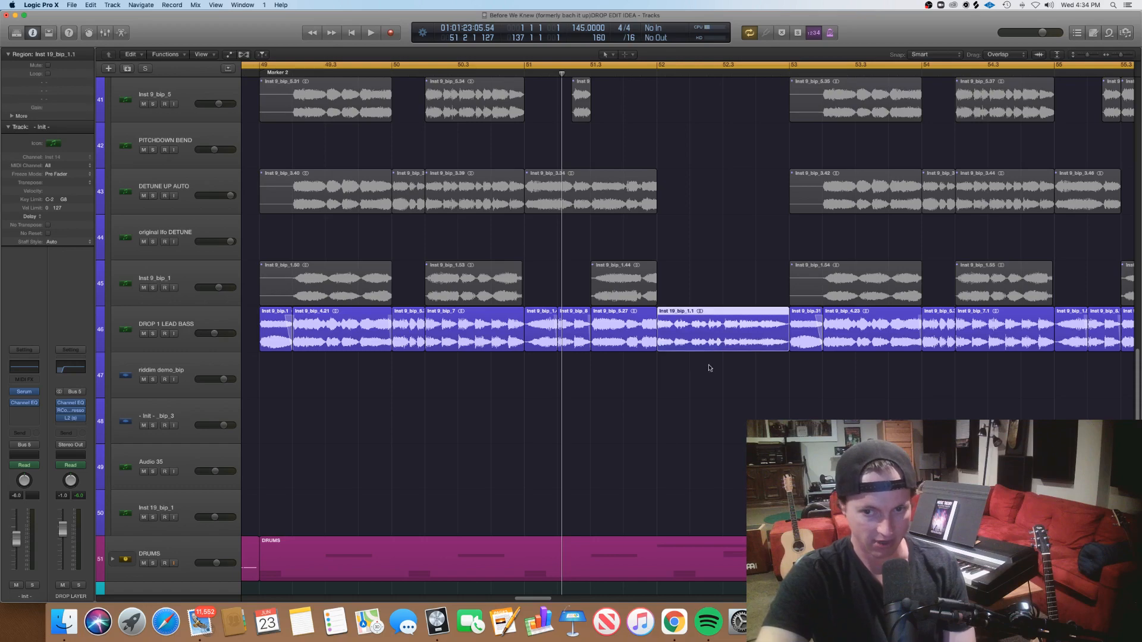
Step: Return to an overview of the whole arrangement with all track stacks and the full song length in view
key(super+Left)
key(super+Left)
key(super+Left)
key(super+Left)
key(super+Left)
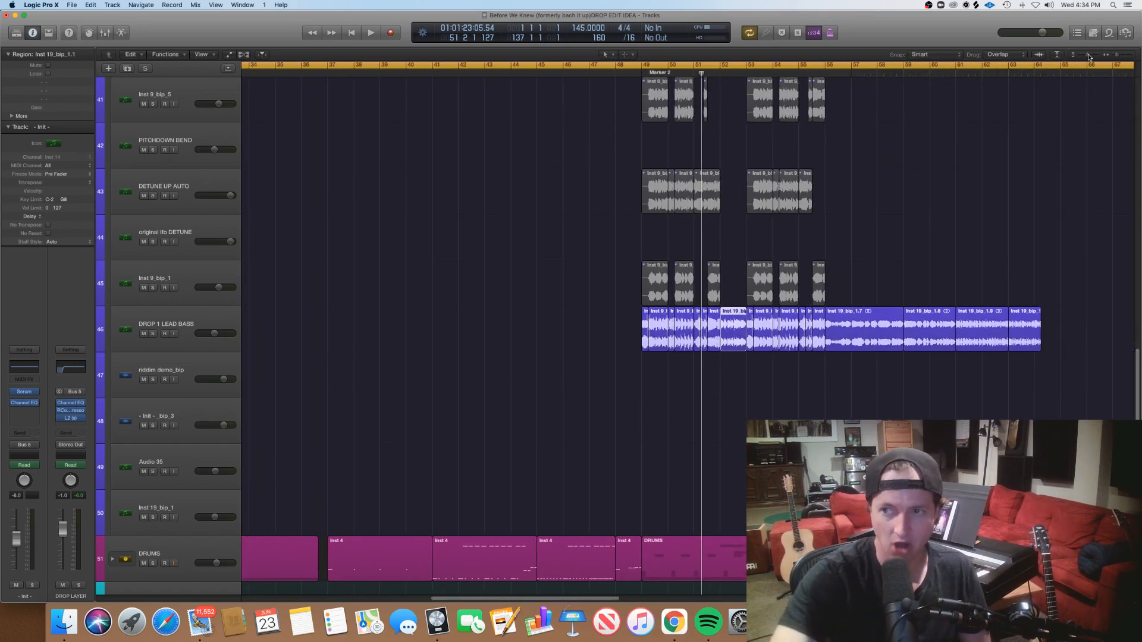
drag(1089, 58, 1078, 57)
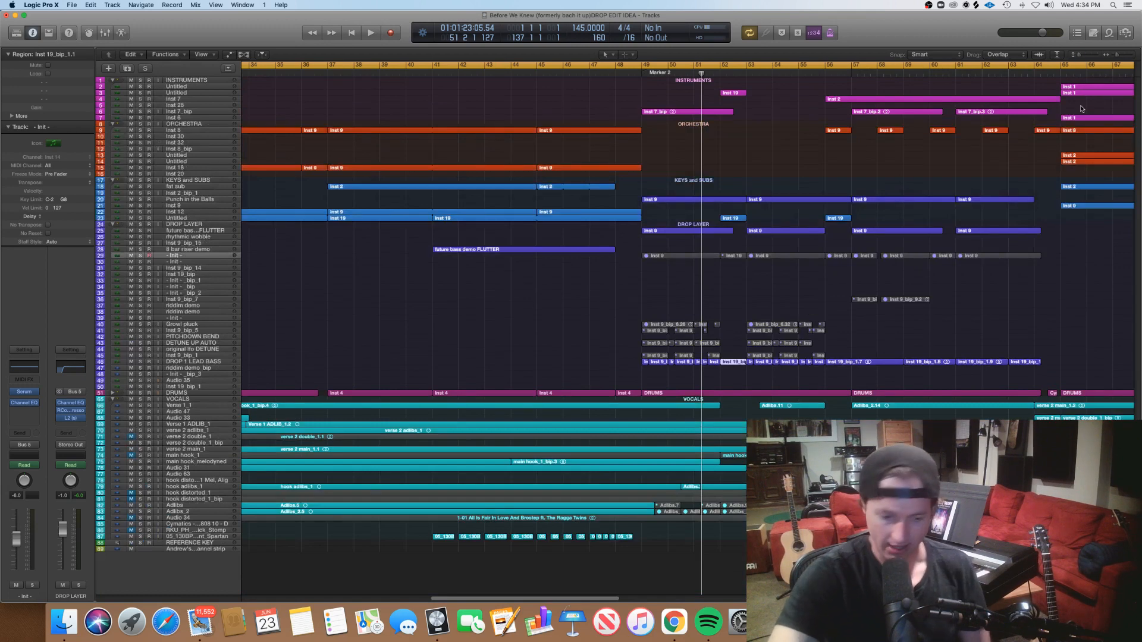
key(super+Left)
key(super+Left)
key(super+Left)
key(super+Left)
key(super+Left)
key(super+Left)
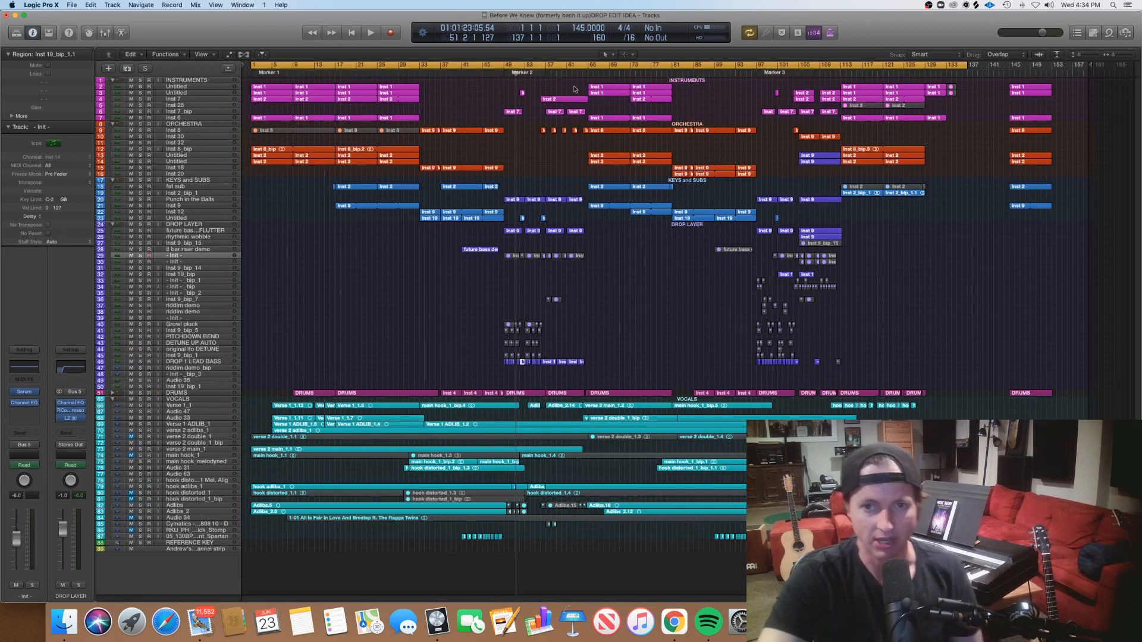
Step: Play the arrangement from bar 65 for a few bars and stop playback
click(587, 72)
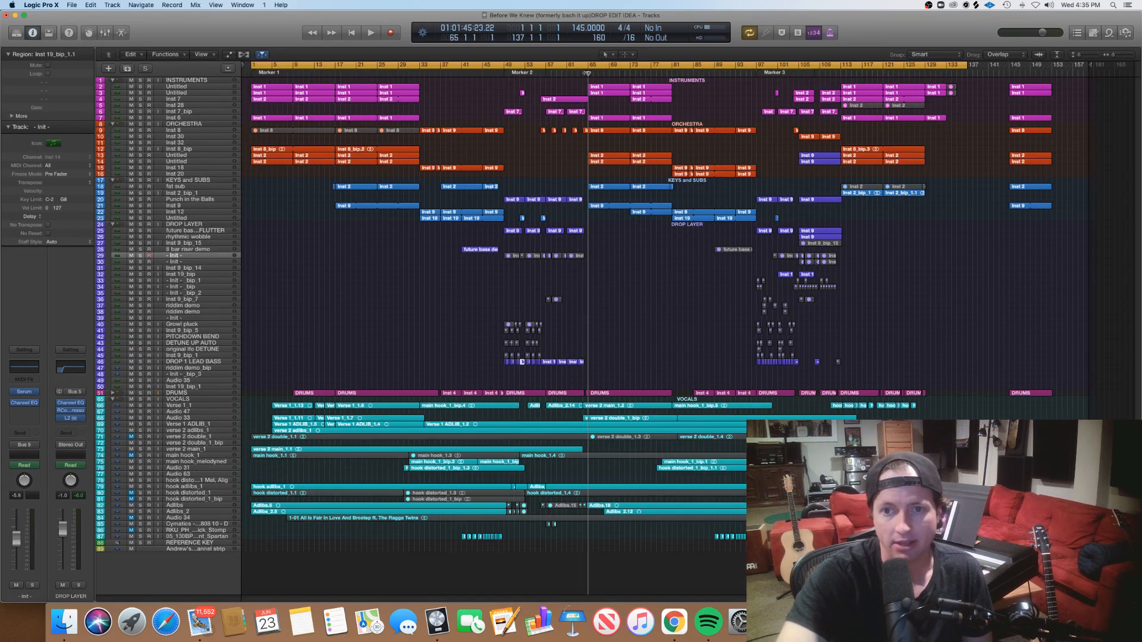
key(space)
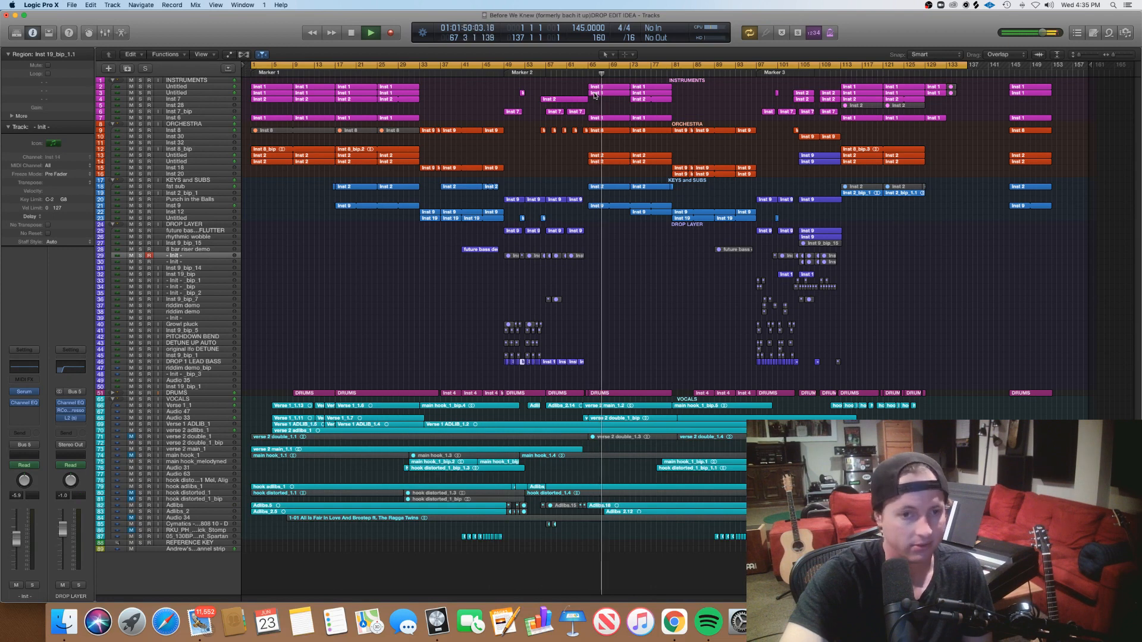
key(space)
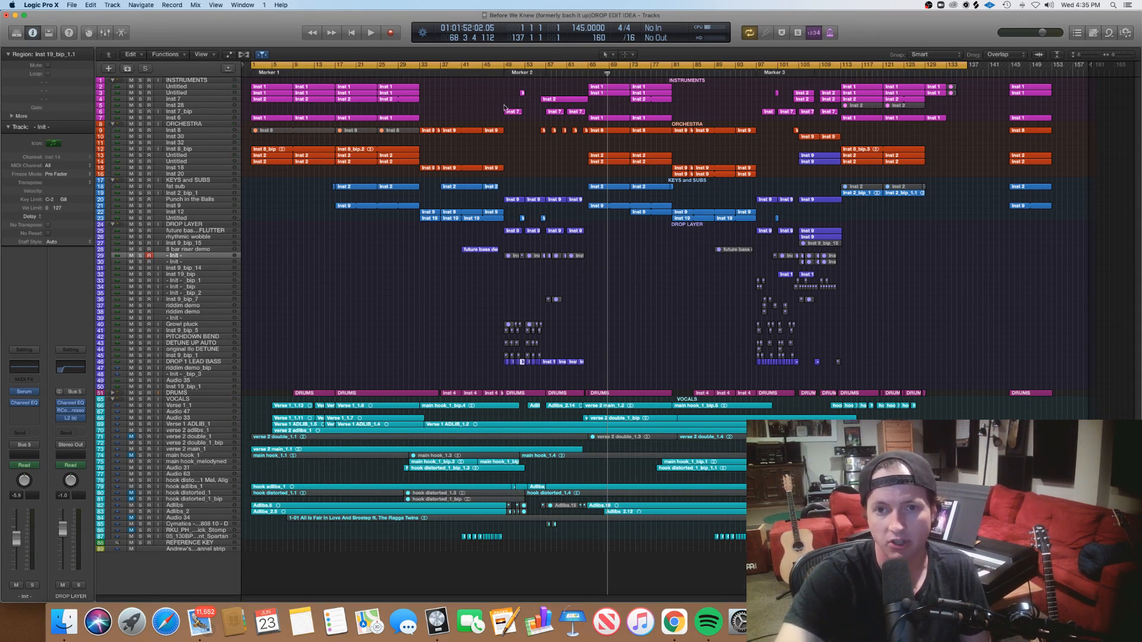
Step: Move the playhead to bar 81 and on to the start of the second drop at bar 97
click(672, 74)
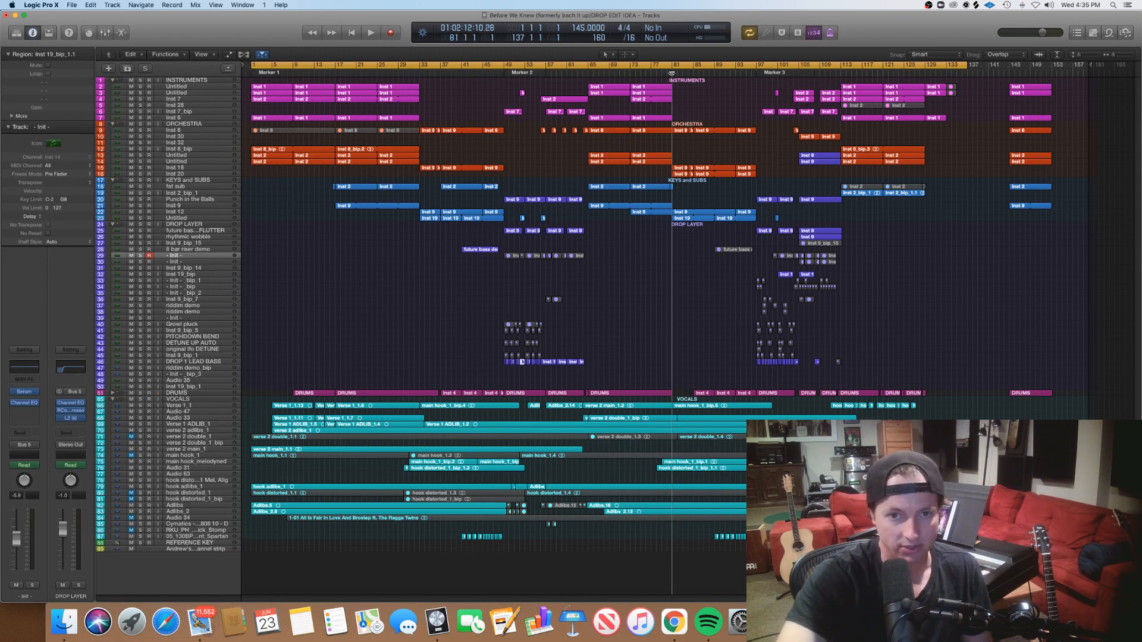
click(759, 71)
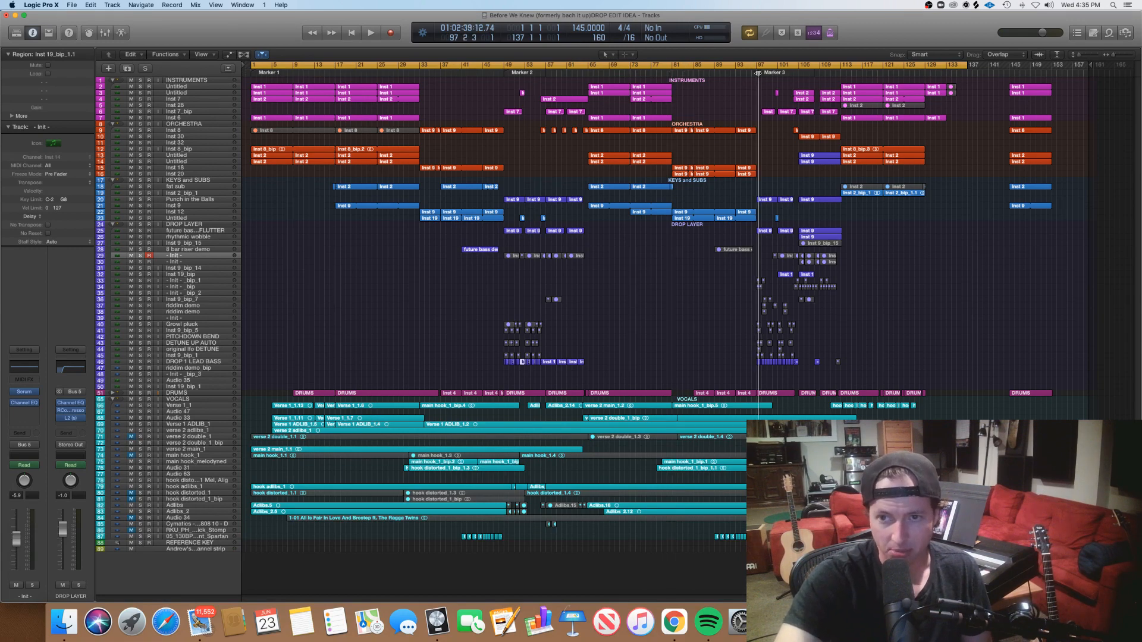
click(756, 73)
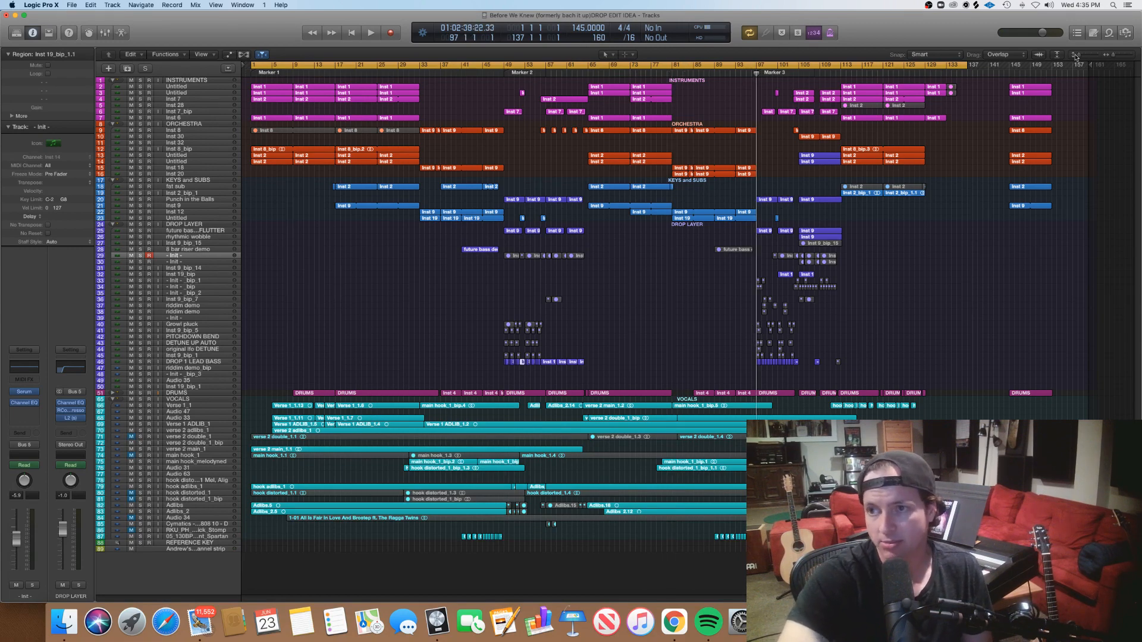
Step: Enlarge the tracks and open the bar 105 Inst 9 regions of future bass demo FLUTTER and rhythmic wobble together in the Piano Roll
mouse_move(1075, 57)
mouse_down()
mouse_move(1094, 56)
mouse_move(1085, 55)
mouse_up()
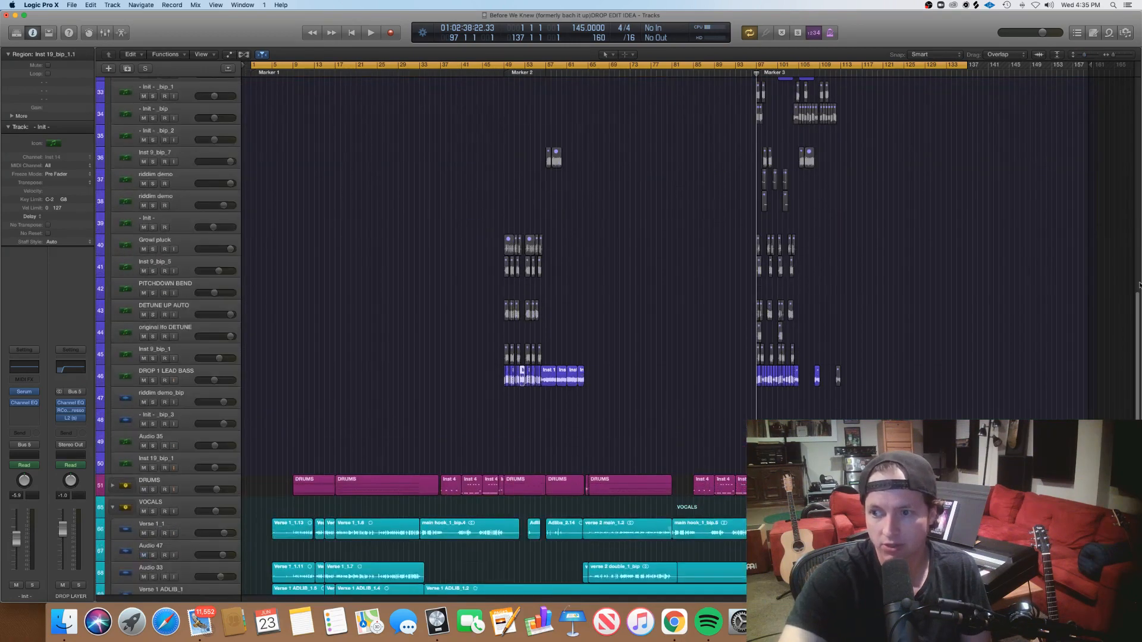
scroll(1137, 324, up, 10)
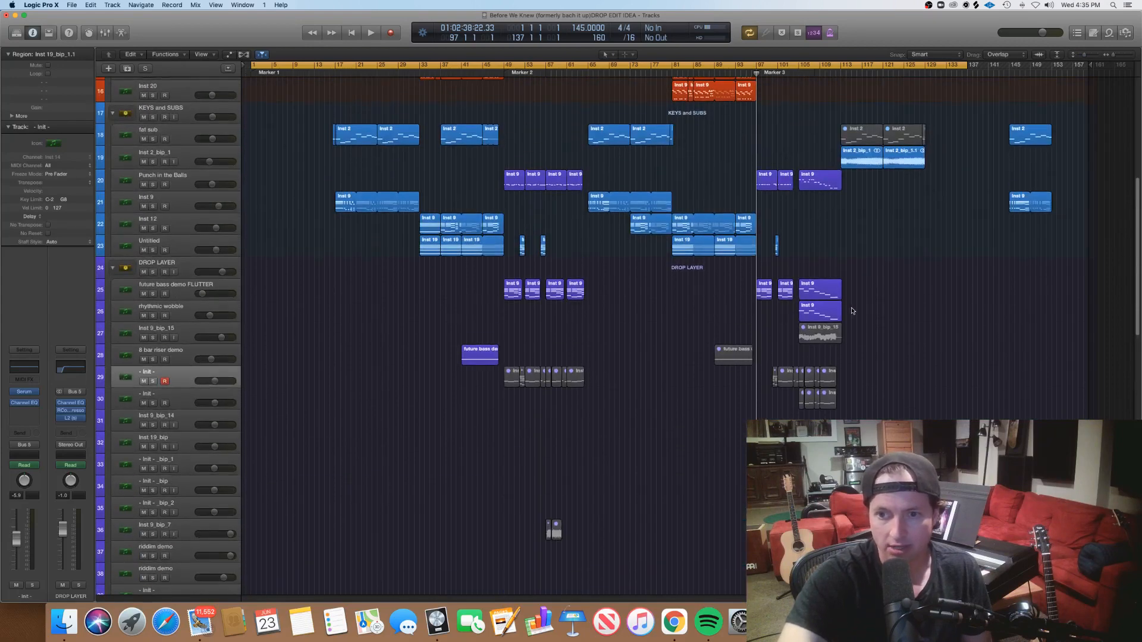
drag(792, 286, 791, 286)
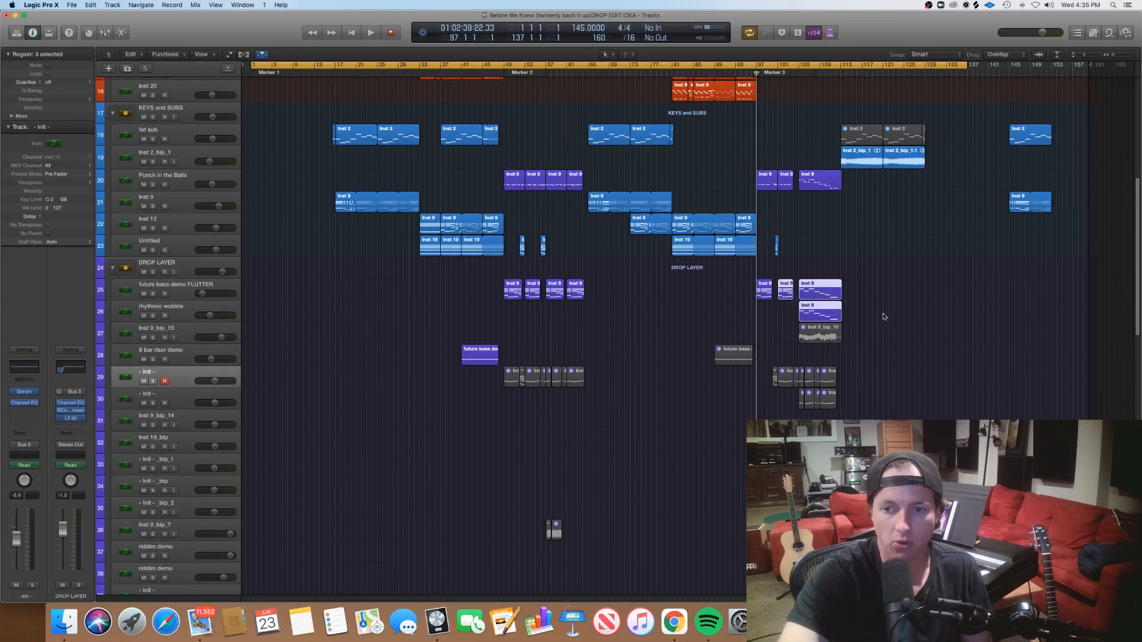
double_click(819, 293)
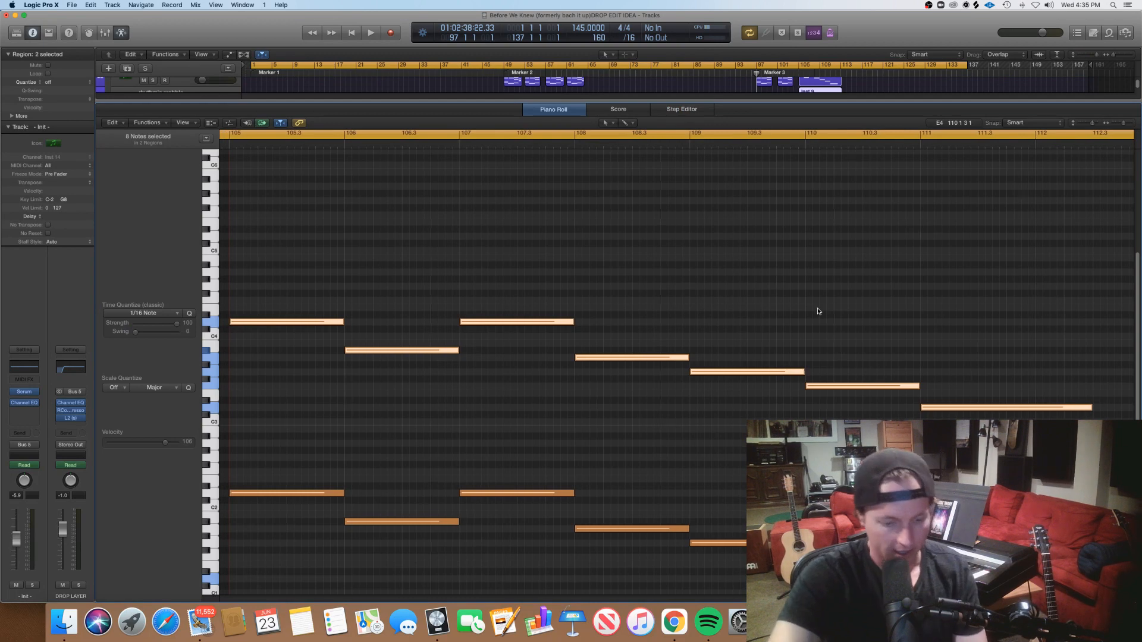
key(super+Left)
drag(1137, 333, 1124, 374)
click(532, 314)
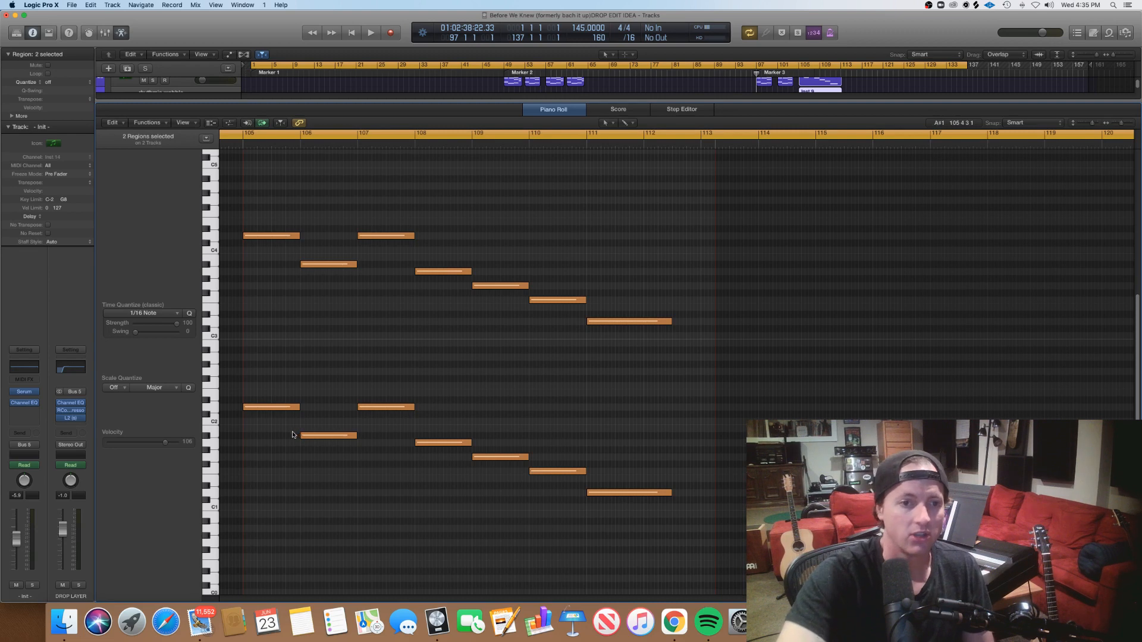
Step: Audition the octave note pairs of the descending line one after another from bar 105 to bar 111 and close the Piano Roll
drag(288, 445, 277, 242)
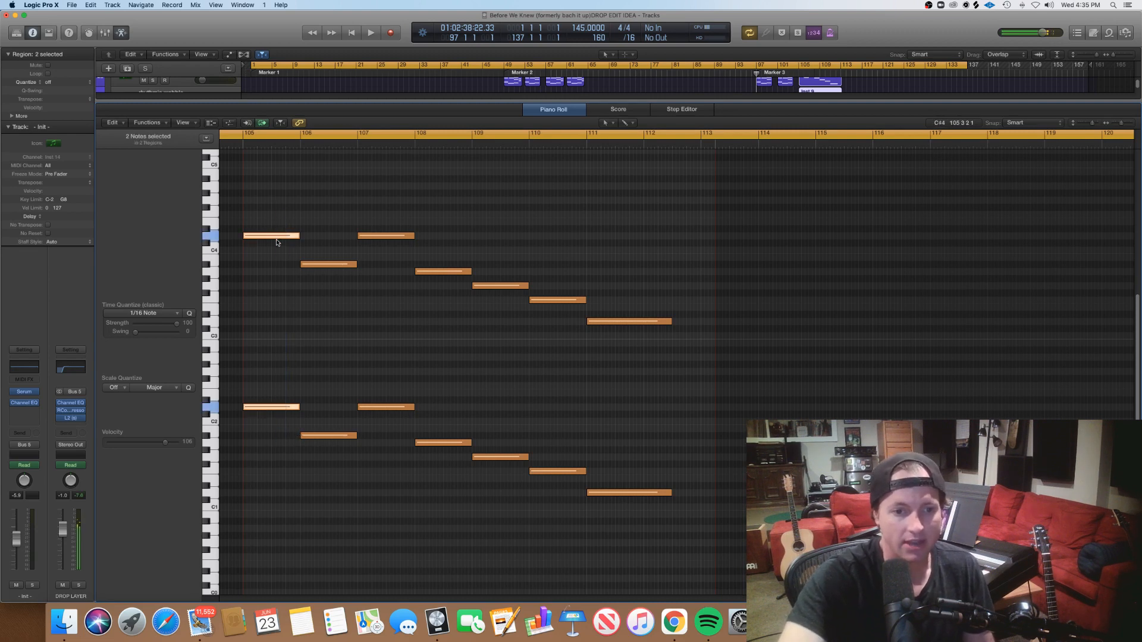
drag(336, 479, 341, 204)
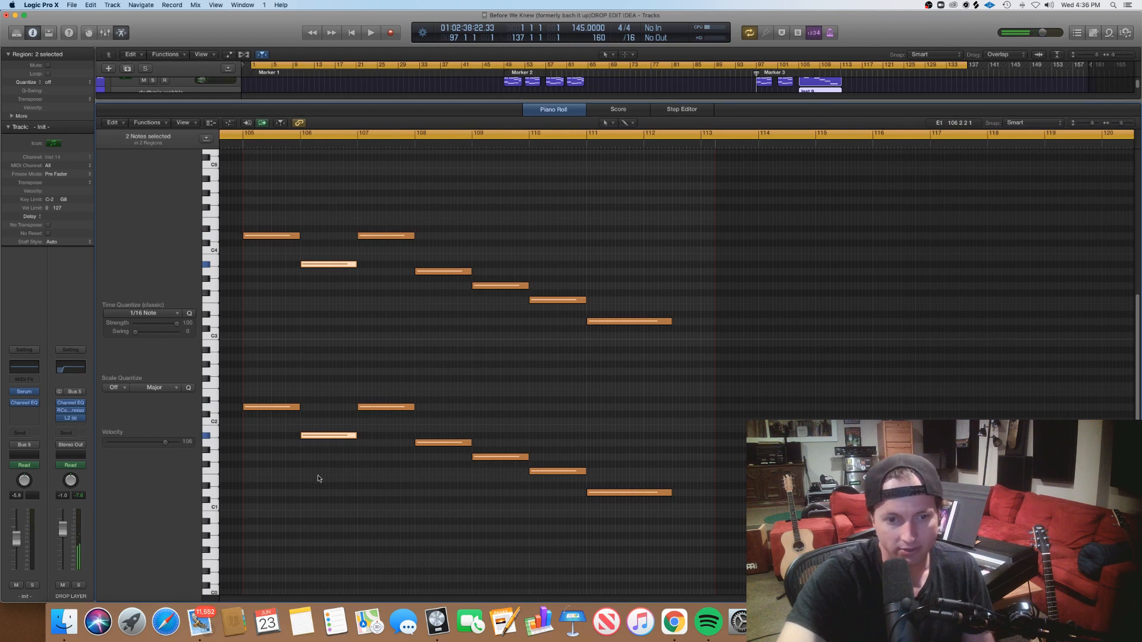
drag(359, 451, 390, 196)
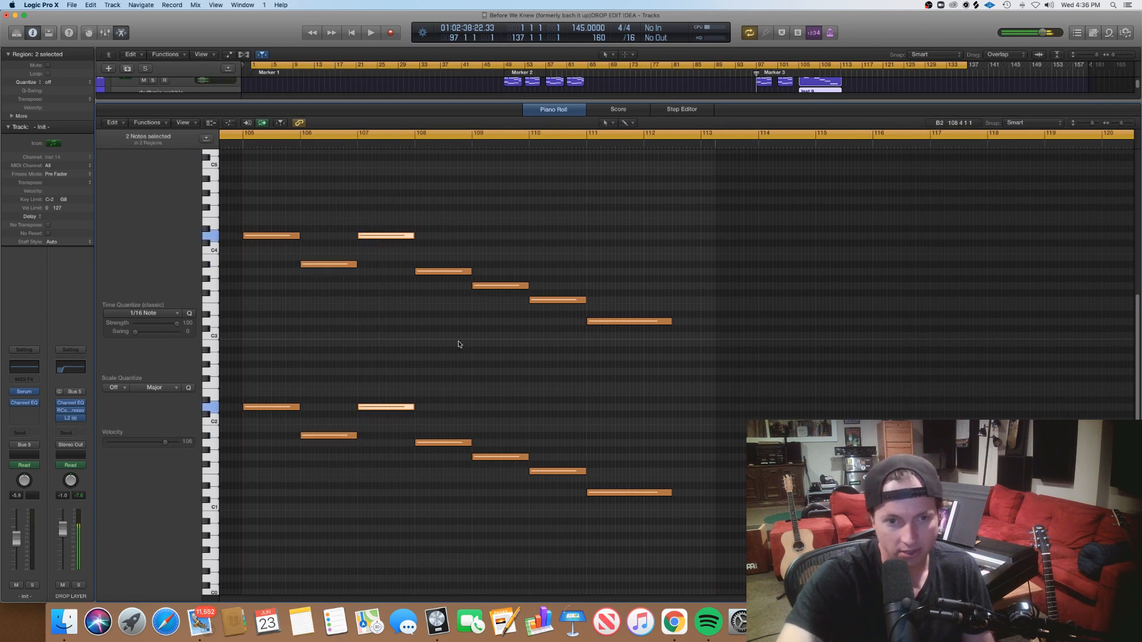
drag(466, 504, 436, 267)
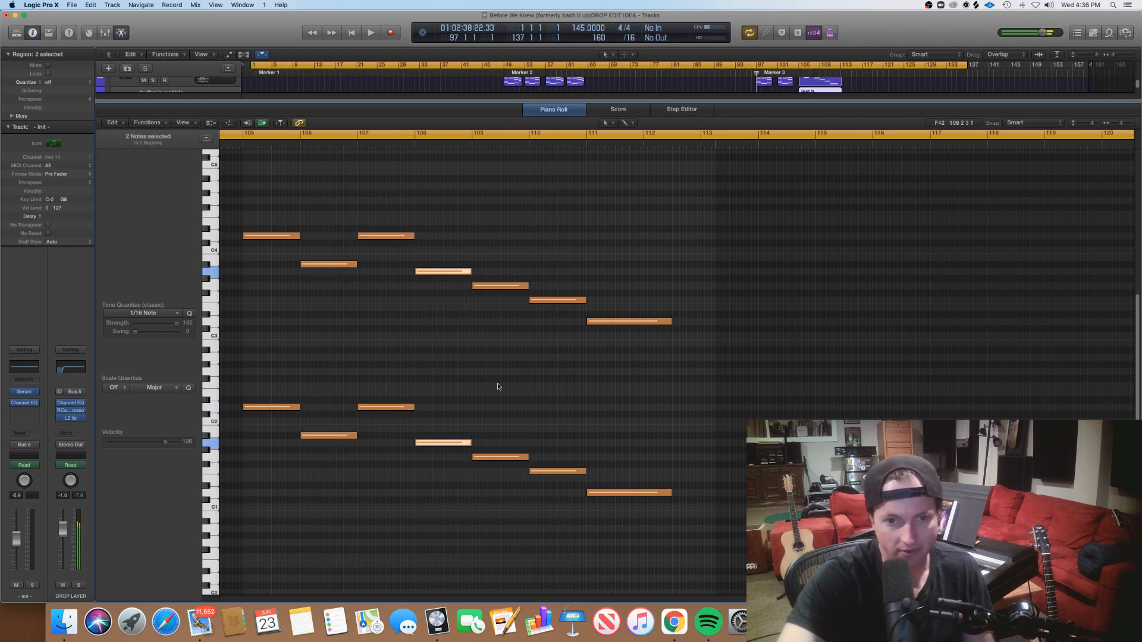
drag(506, 466, 557, 228)
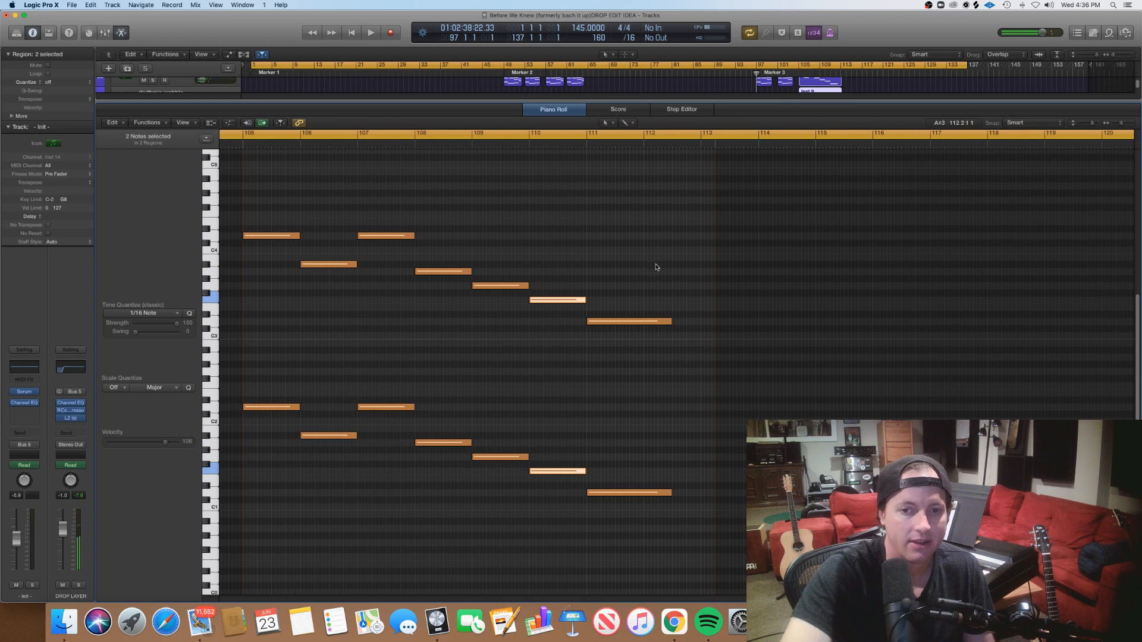
drag(645, 256, 646, 525)
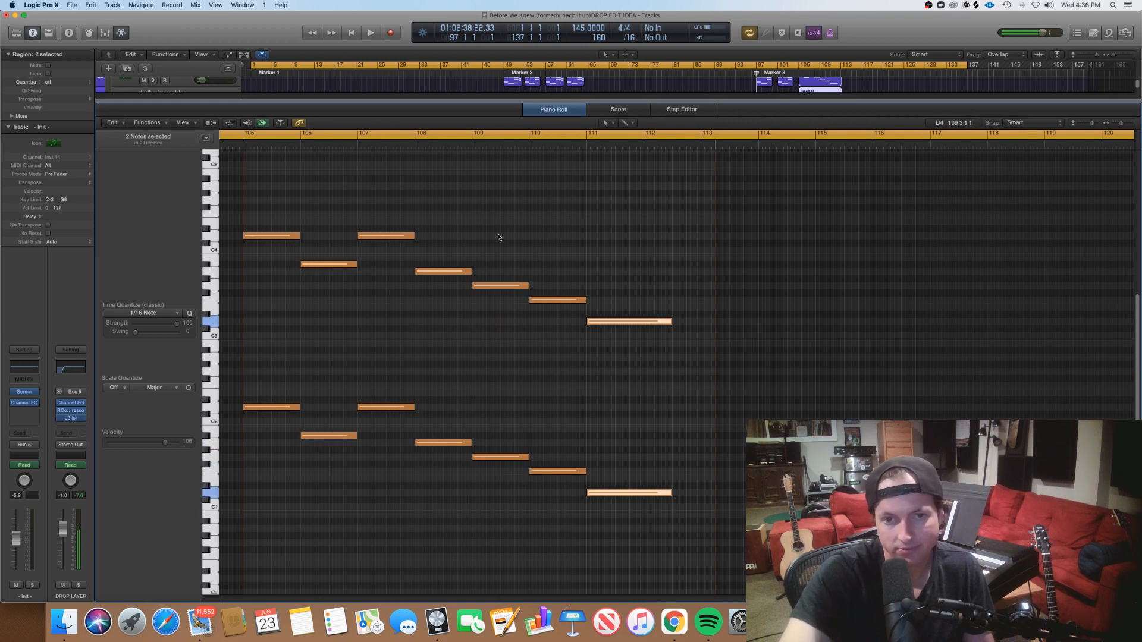
key(e)
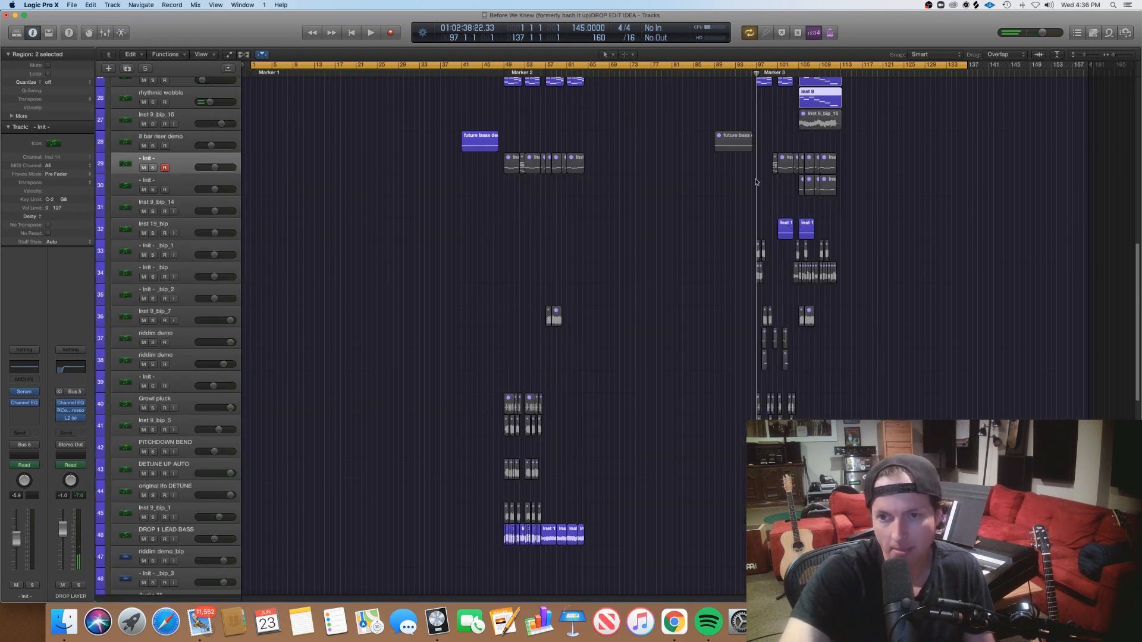
Step: Select the second-drop Inst 9 regions on future bass demo FLUTTER and rhythmic wobble, examine their notes from bar 97, and close the Piano Roll
scroll(909, 292, up, 5)
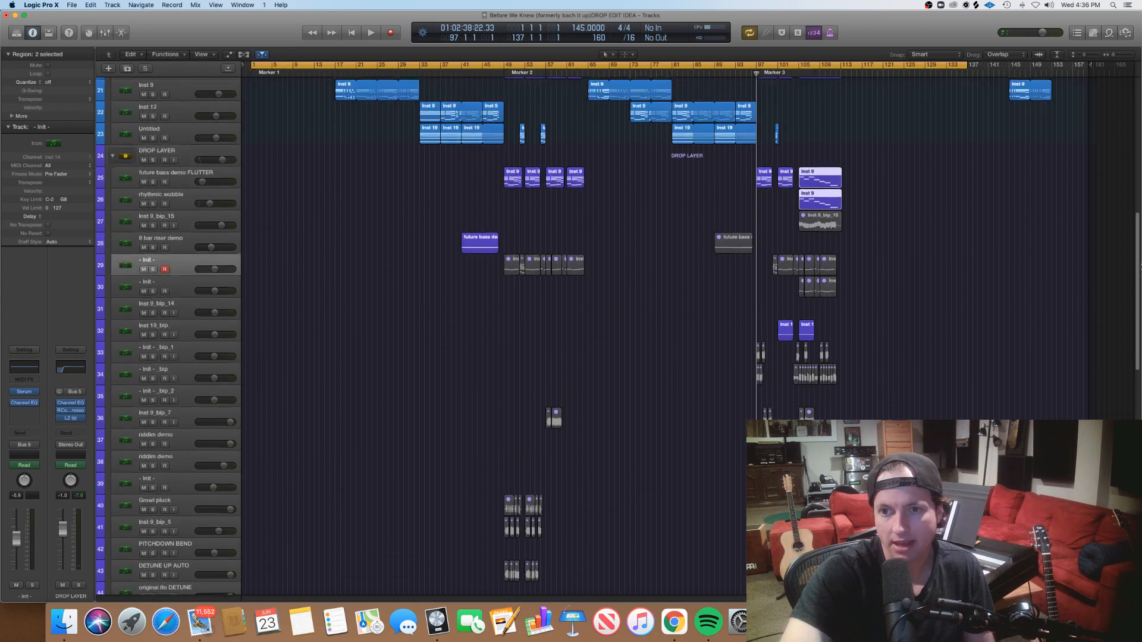
drag(900, 258, 756, 224)
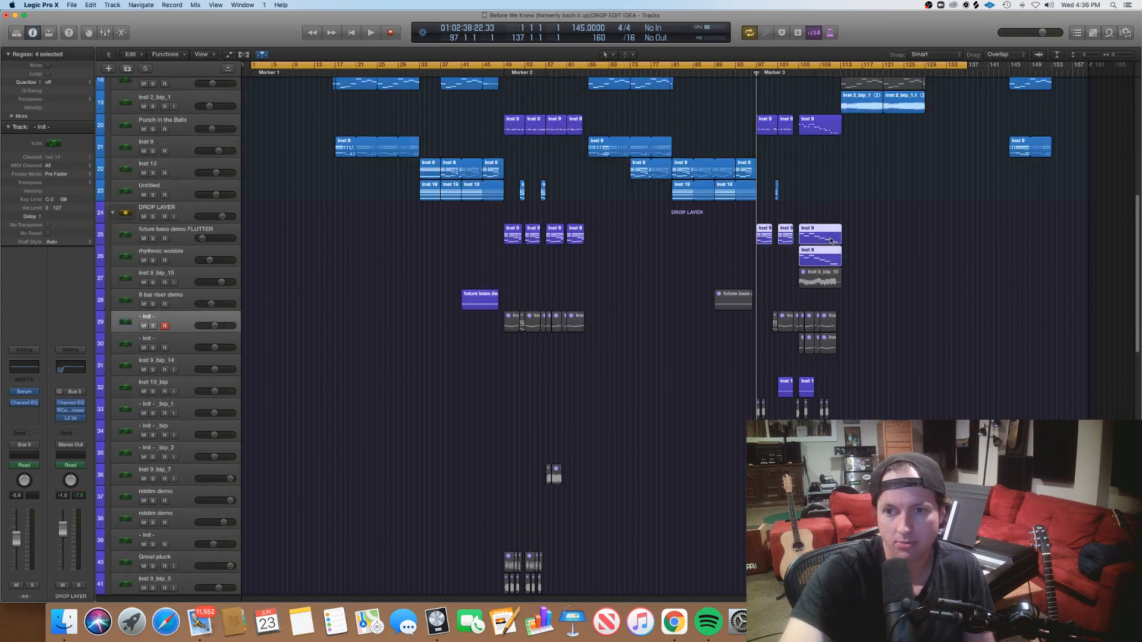
double_click(832, 241)
scroll(847, 252, right, 2)
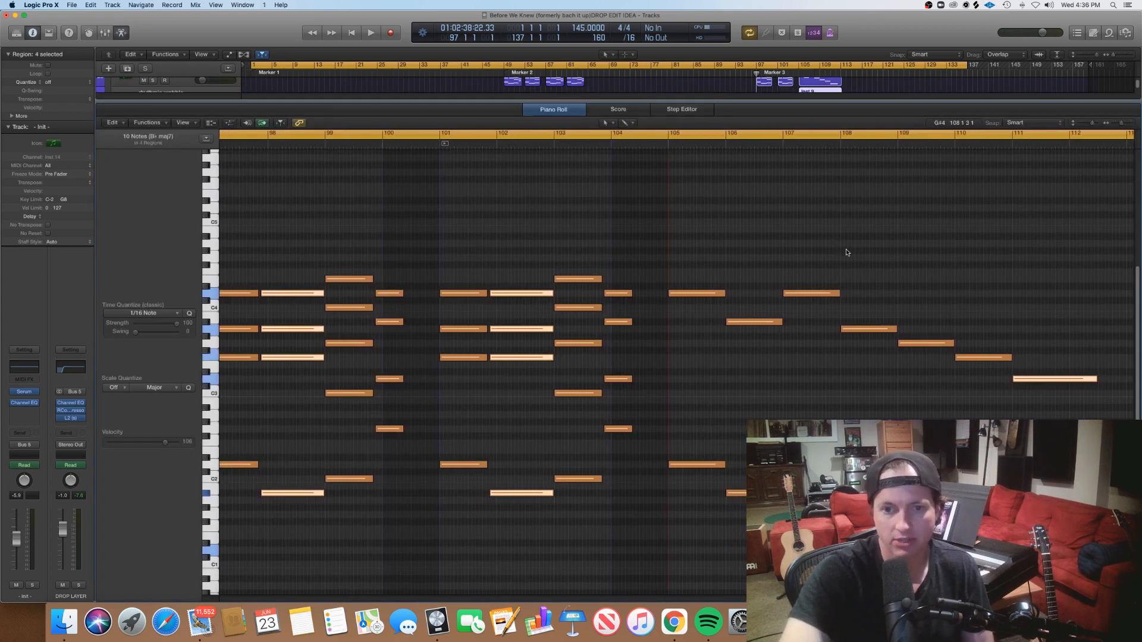
scroll(846, 252, left, 5)
scroll(846, 253, right, 7)
key(super+Left)
scroll(847, 253, left, 10)
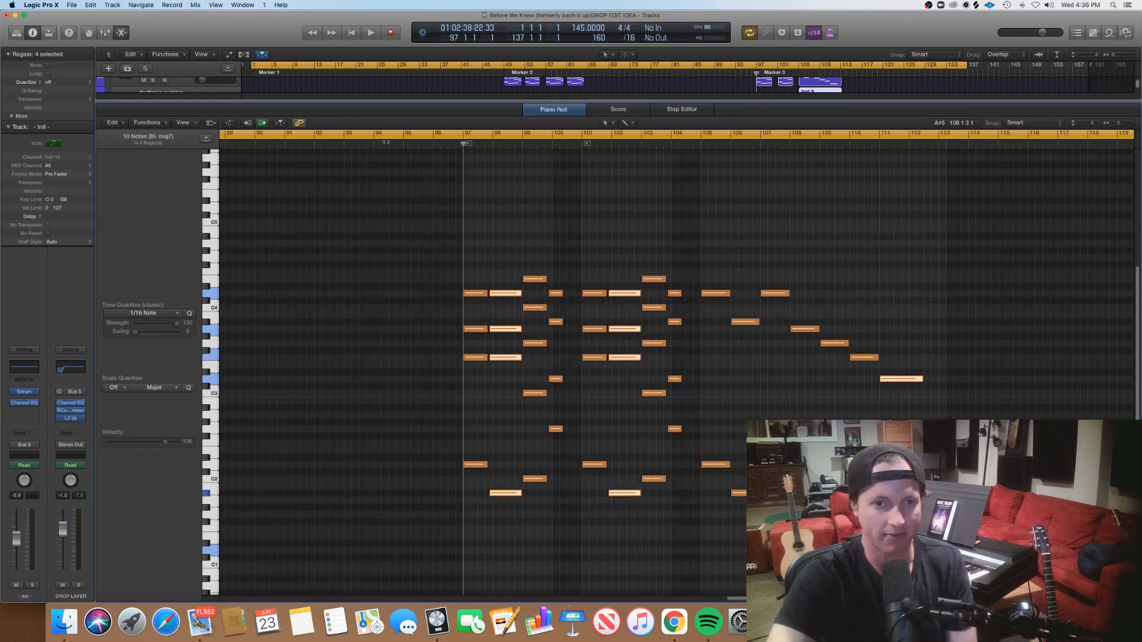
key(e)
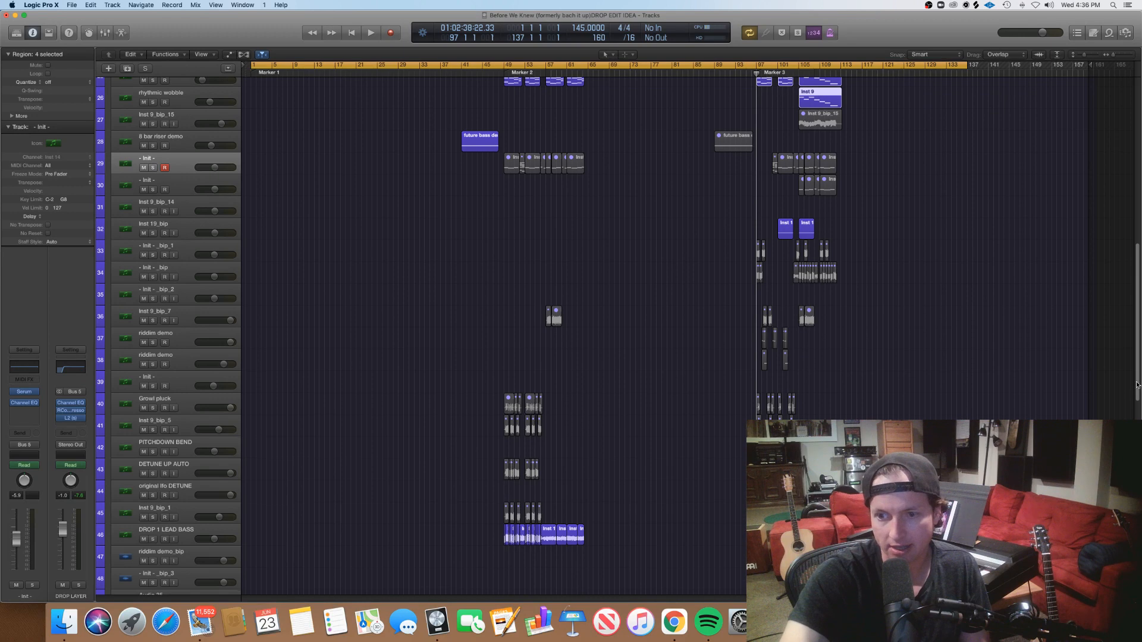
Step: Open only the three second-drop Inst 9 regions of the future bass demo FLUTTER track in the Piano Roll
drag(1136, 385, 1133, 369)
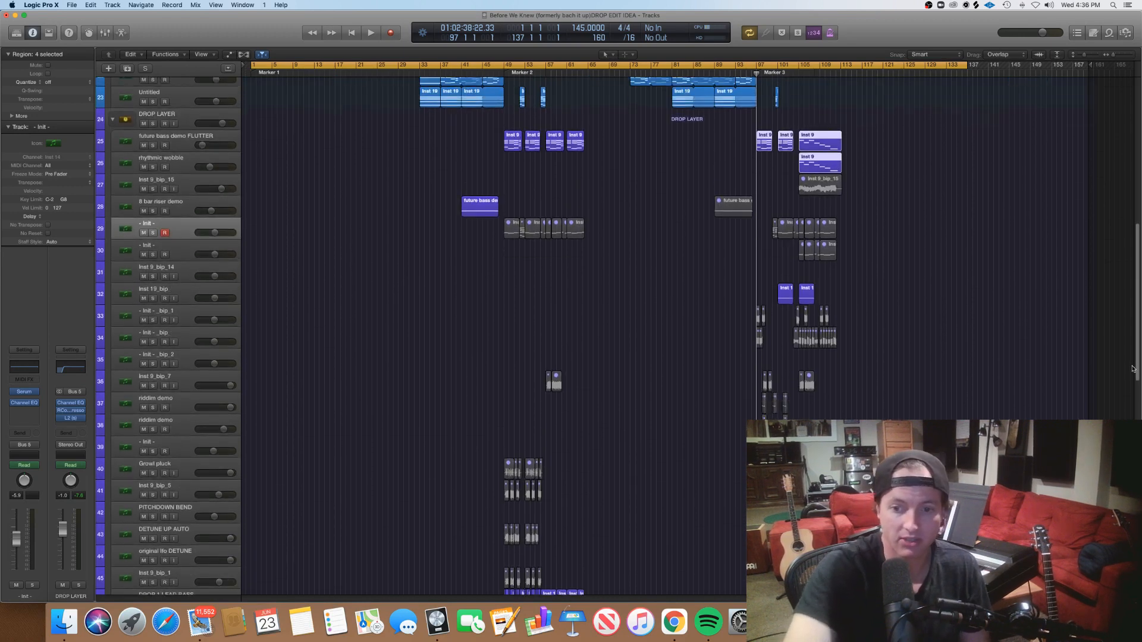
scroll(806, 226, down, 4)
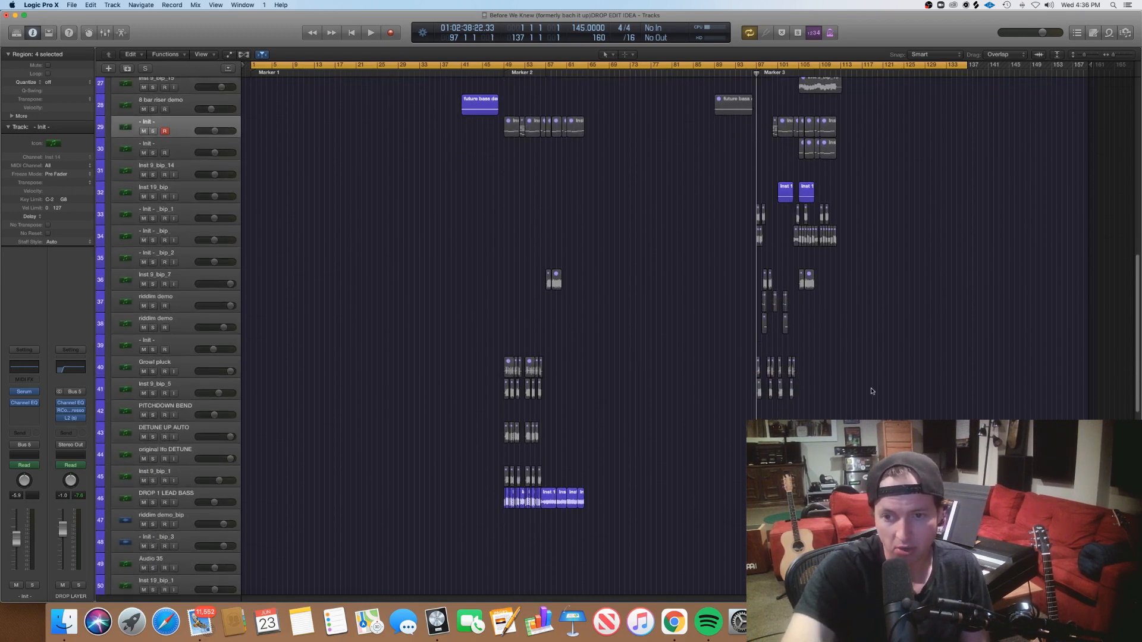
scroll(400, 263, up, 10)
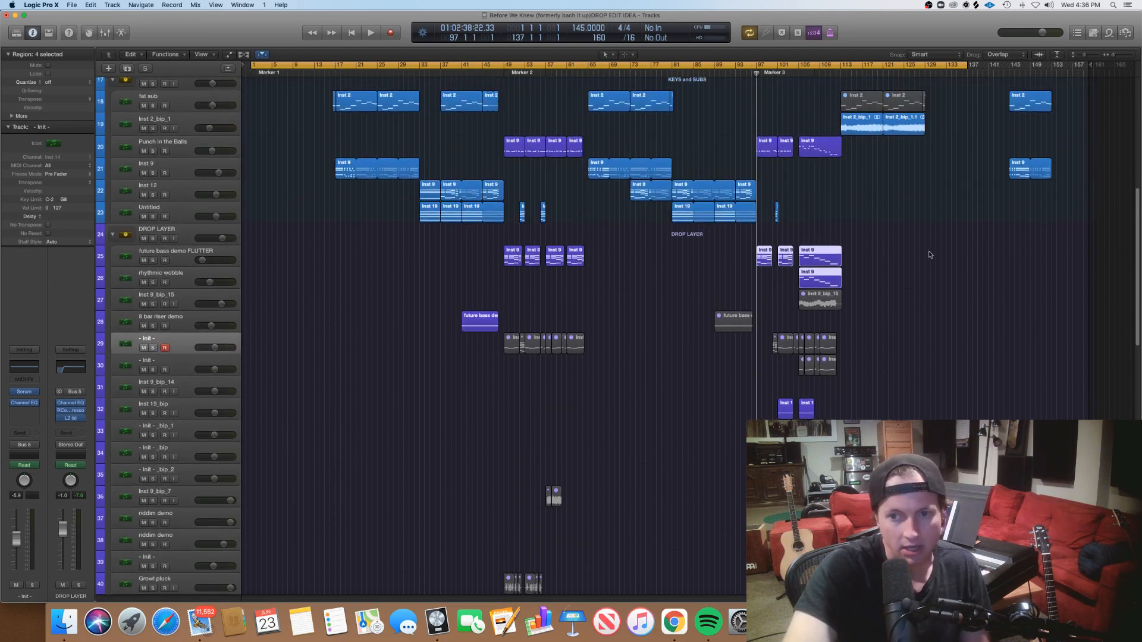
drag(930, 255, 746, 255)
double_click(831, 262)
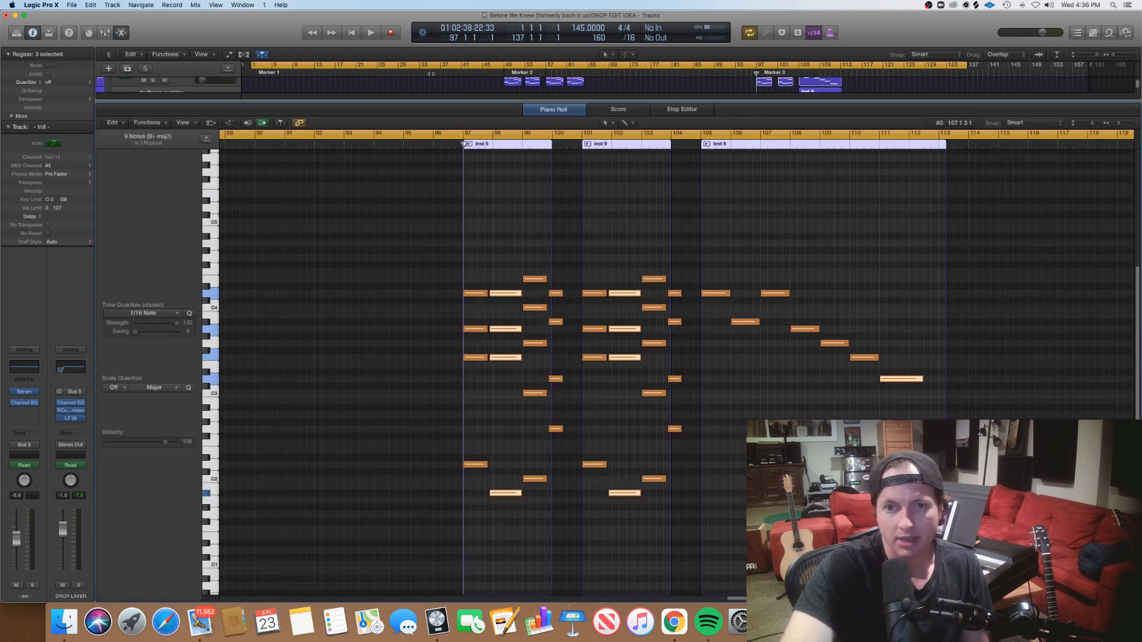
Step: Play briefly from about bar 29, then place the playhead near bar 93, with the second-drop notes in view
click(403, 73)
key(space)
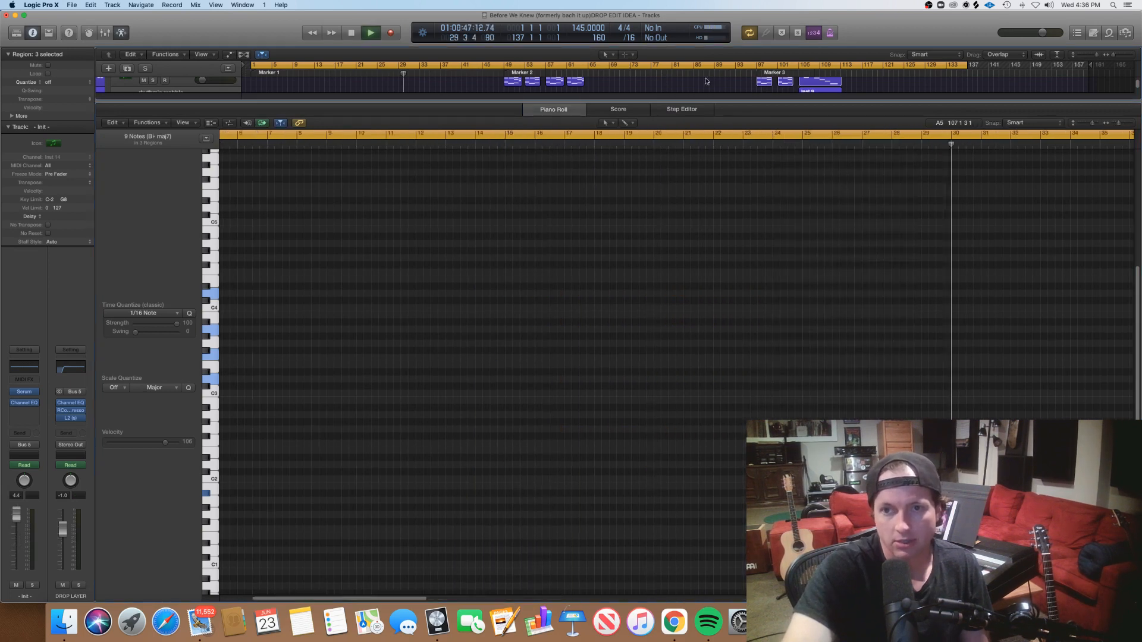
click(738, 73)
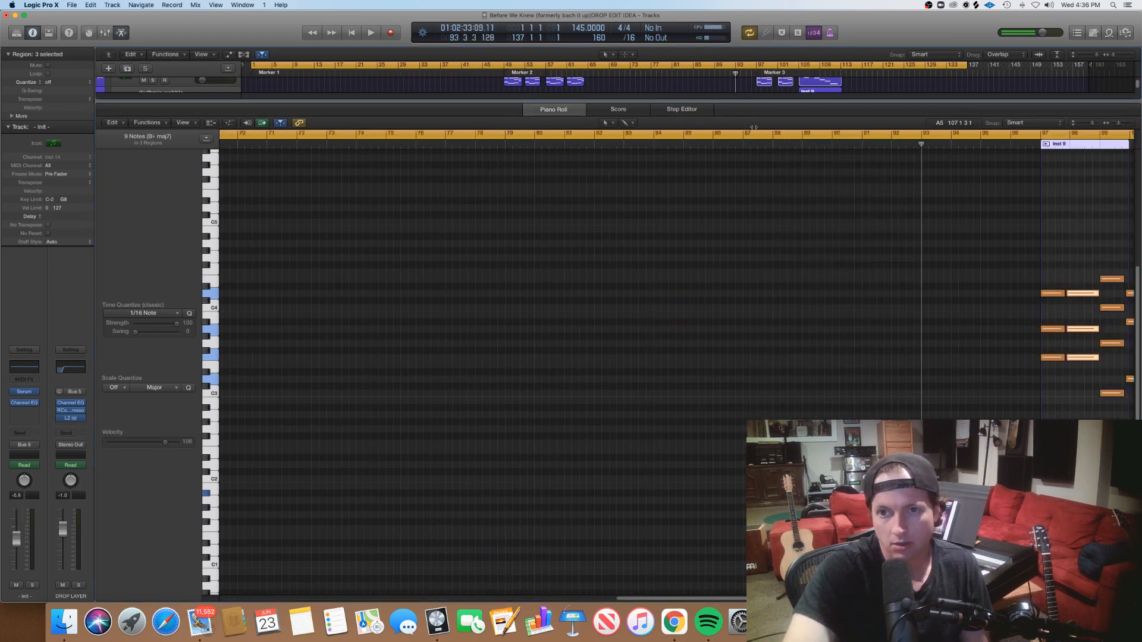
scroll(724, 223, right, 10)
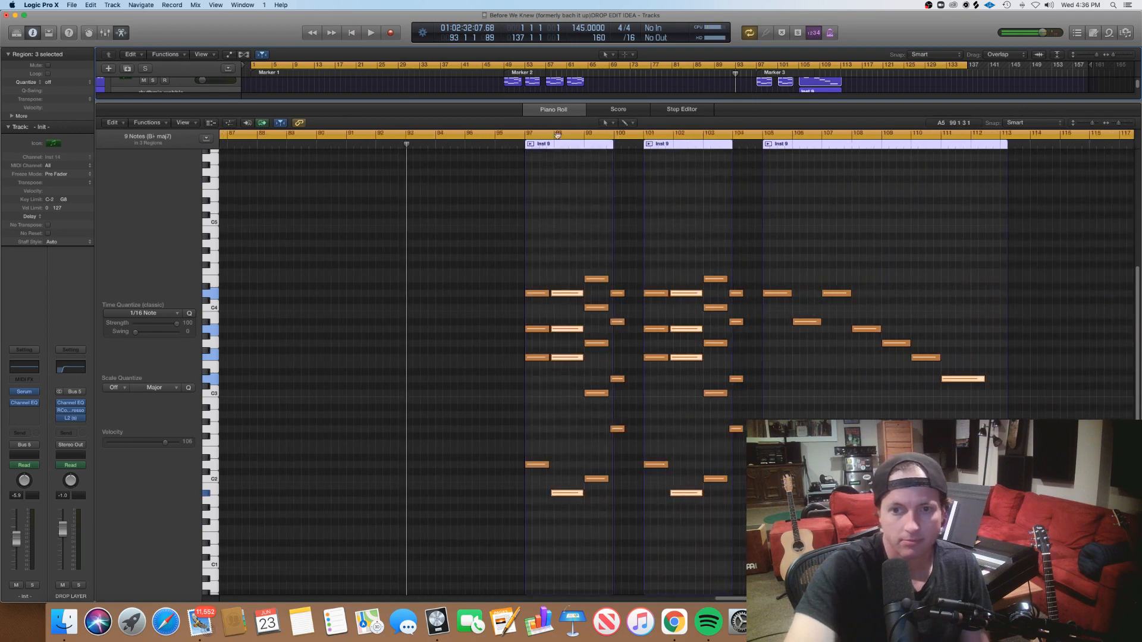
Step: Play the second-drop regions from bar 94 through the descending line to bar 113, following the notes, and close the Piano Roll
click(433, 140)
key(space)
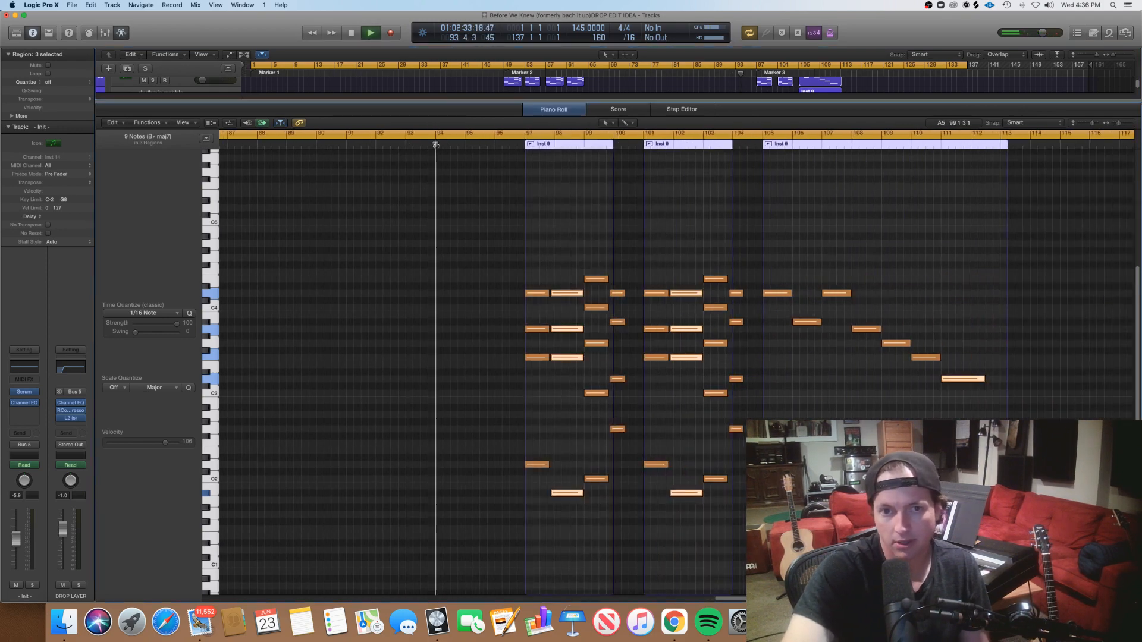
scroll(548, 257, right, 3)
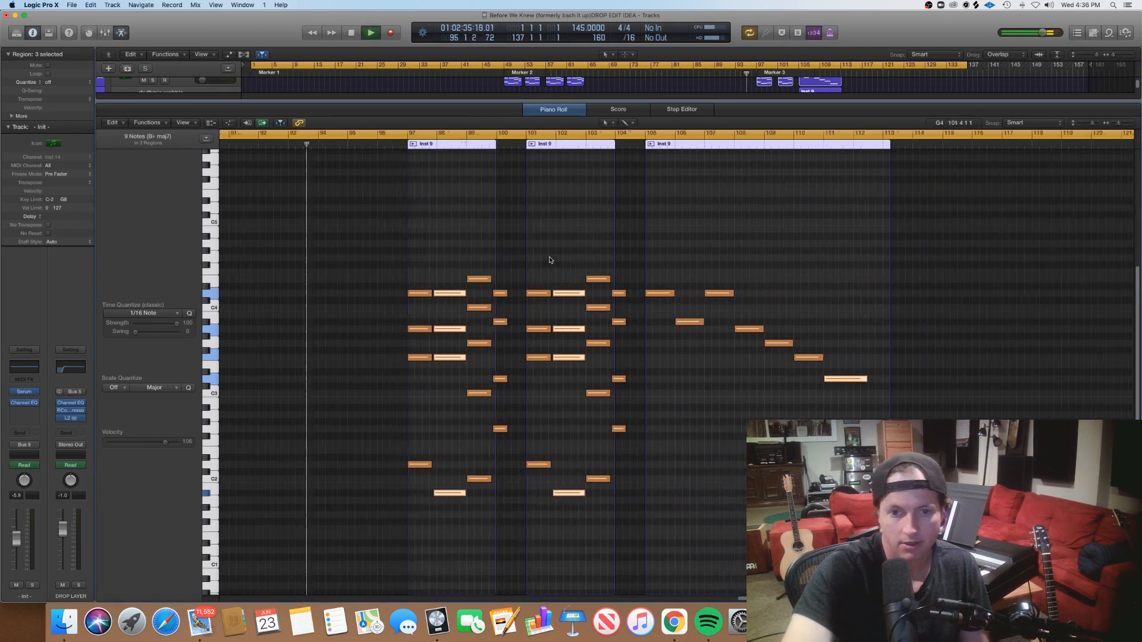
scroll(549, 260, right, 2)
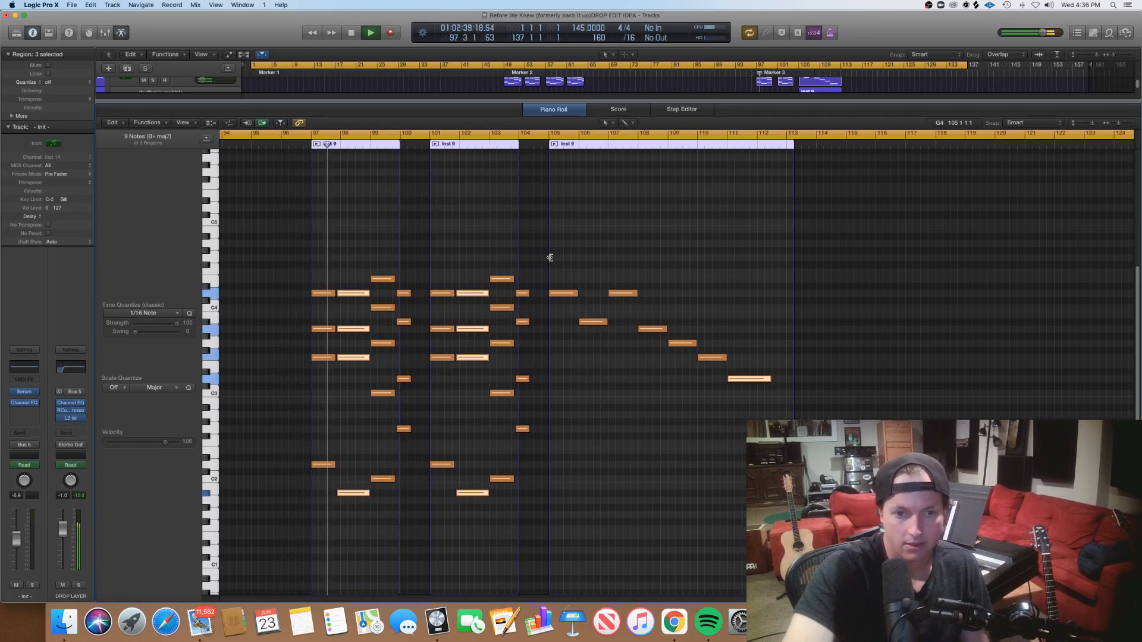
scroll(550, 259, right, 1)
scroll(550, 260, right, 2)
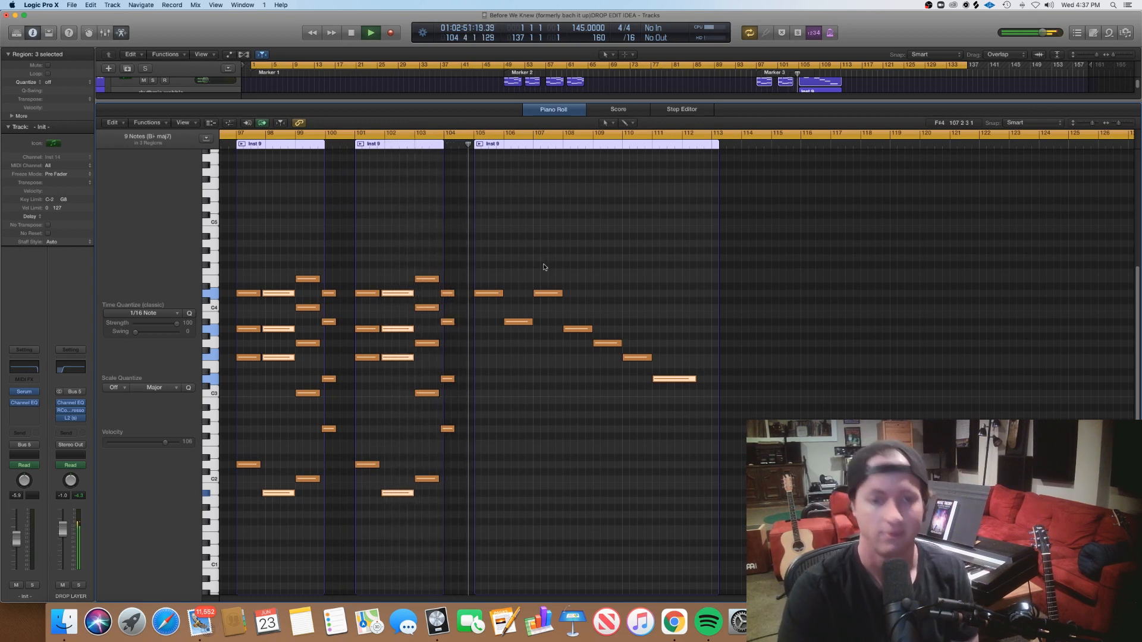
scroll(543, 267, right, 1)
scroll(544, 267, up, 1)
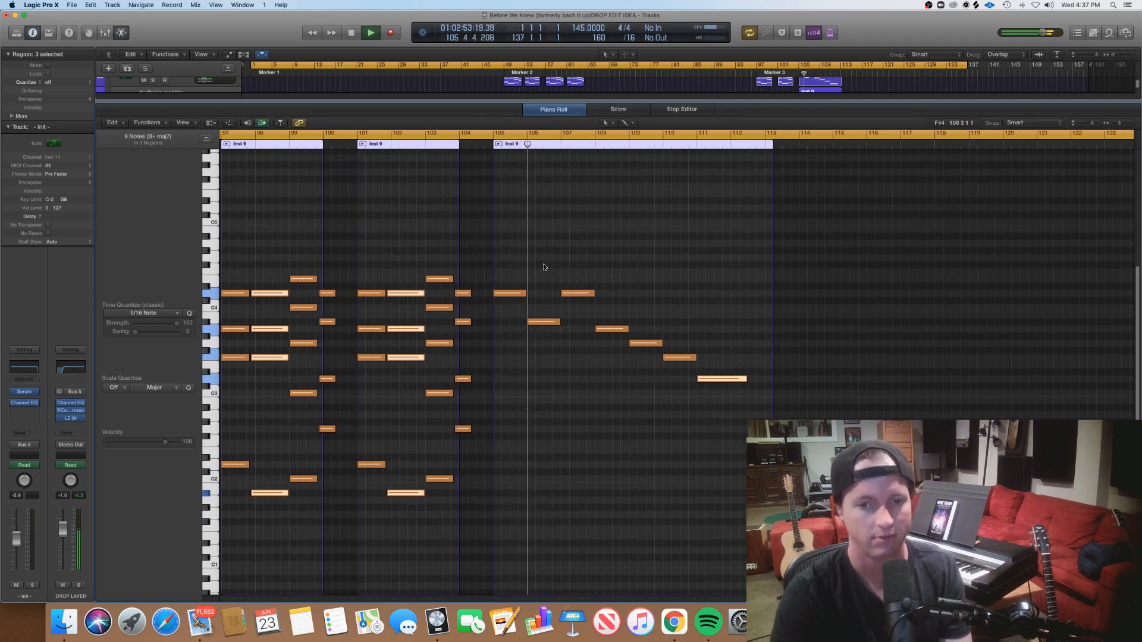
scroll(546, 266, right, 1)
scroll(545, 266, up, 1)
scroll(546, 266, right, 2)
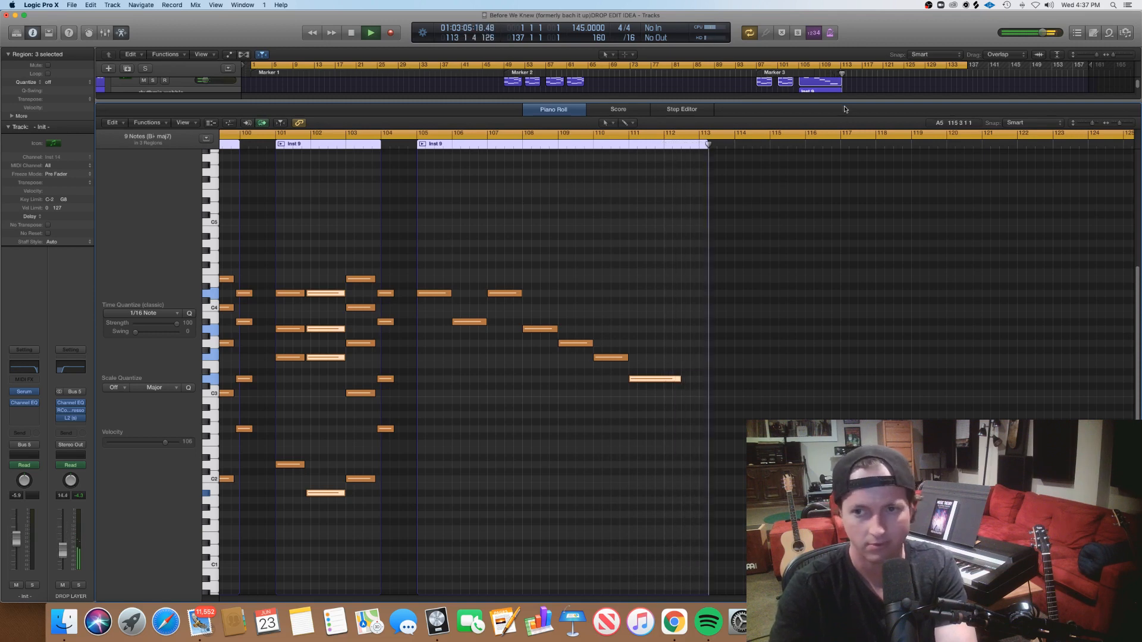
key(p)
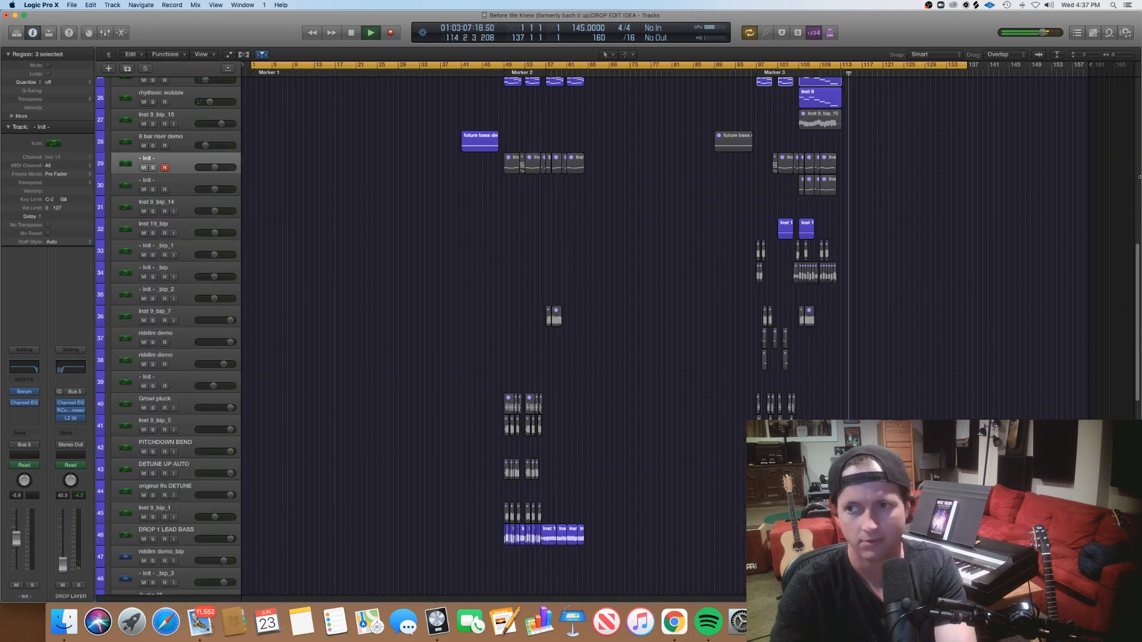
Step: Shrink the track heights to show the whole arrangement, stop playback near bar 116 and deselect the regions
drag(1084, 54, 1077, 56)
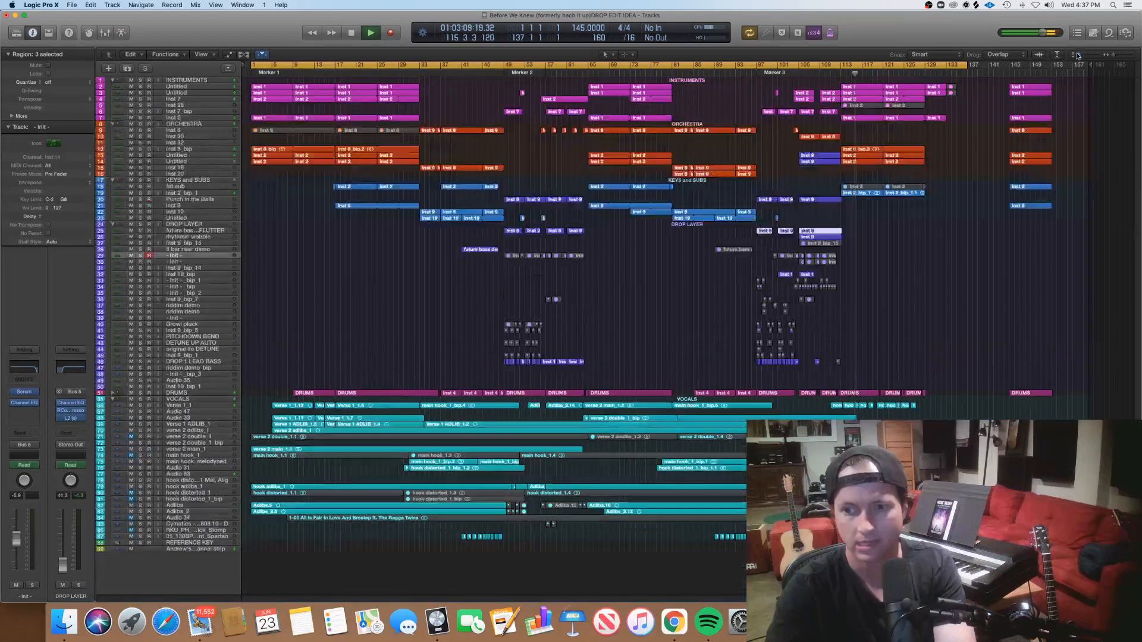
key(space)
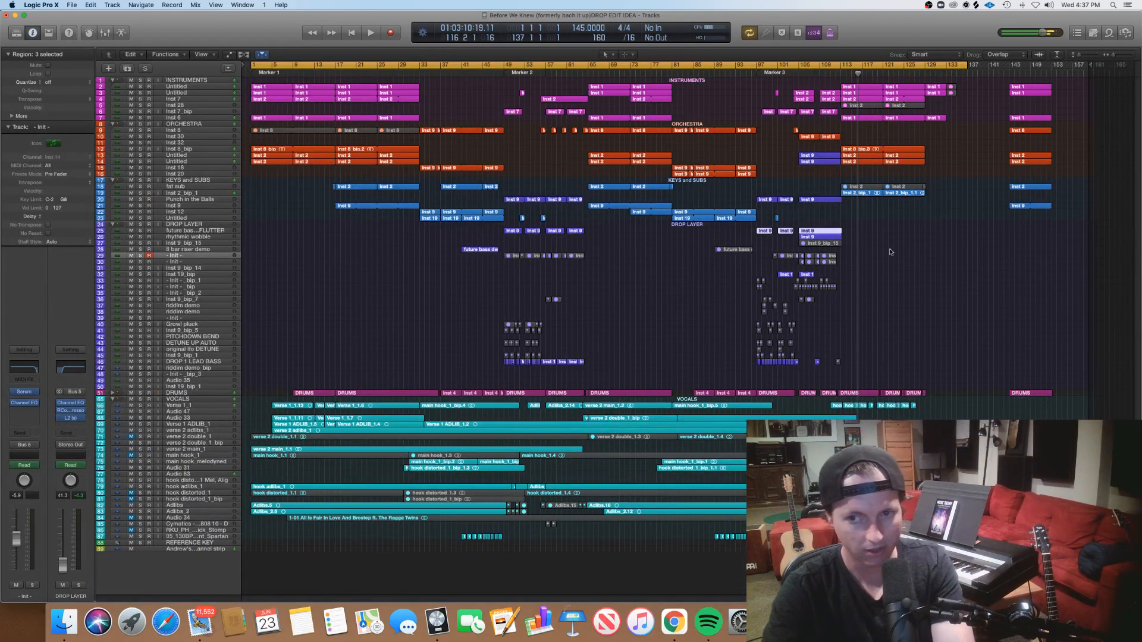
click(897, 249)
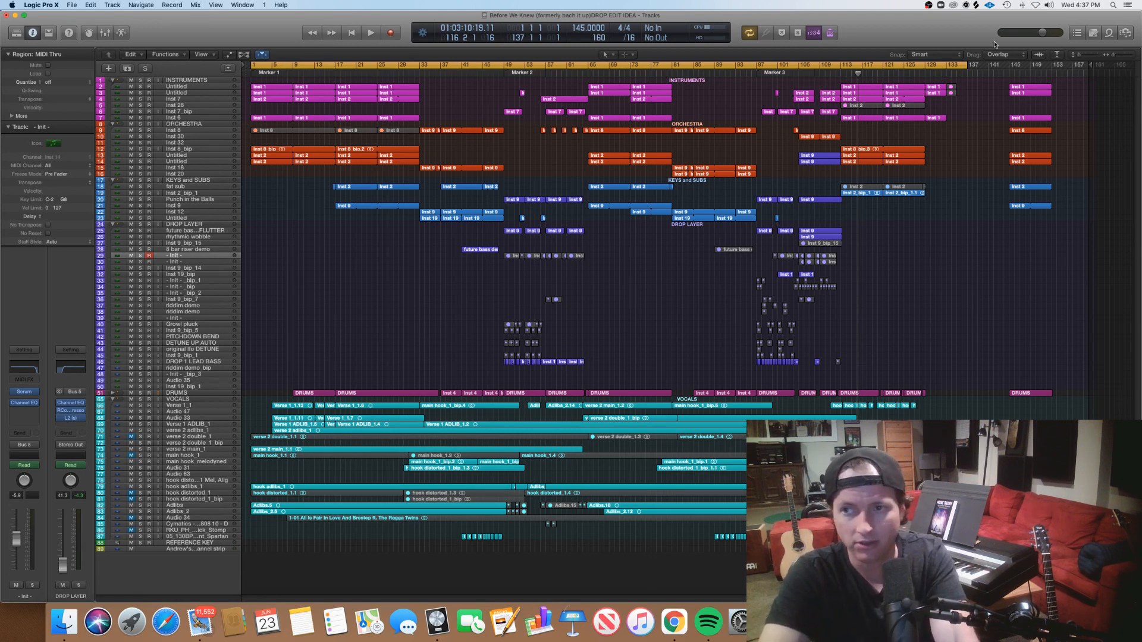
Step: Enlarge the tracks again and open the four ORCHESTRA Inst 8 regions from bar 33 through bar 48 in the Piano Roll
click(1079, 55)
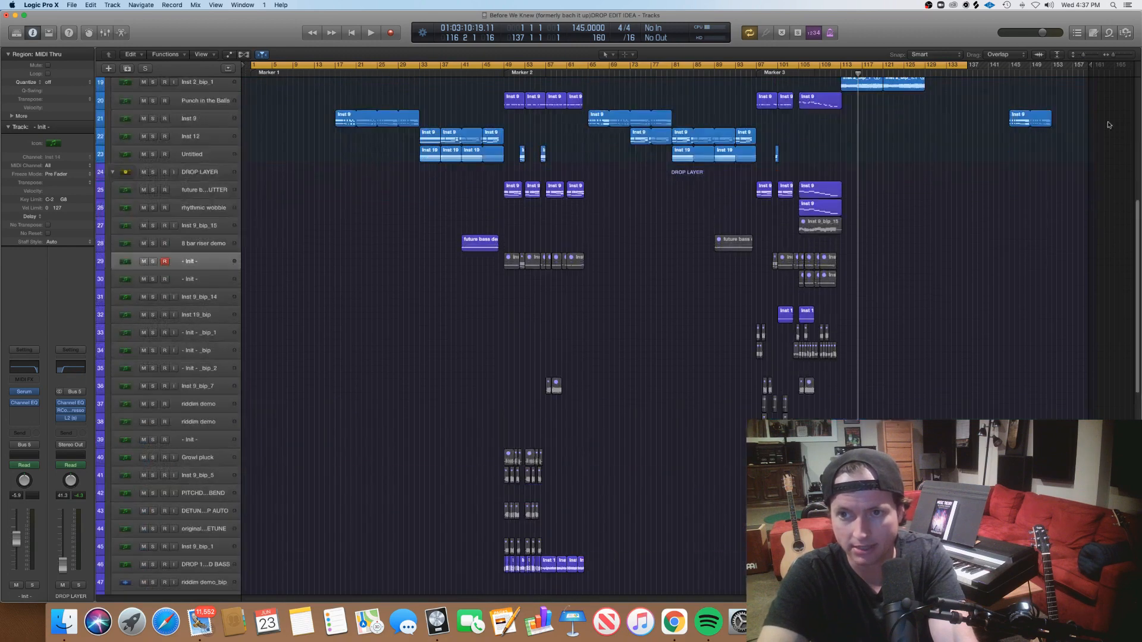
drag(1136, 258, 1084, 147)
click(208, 203)
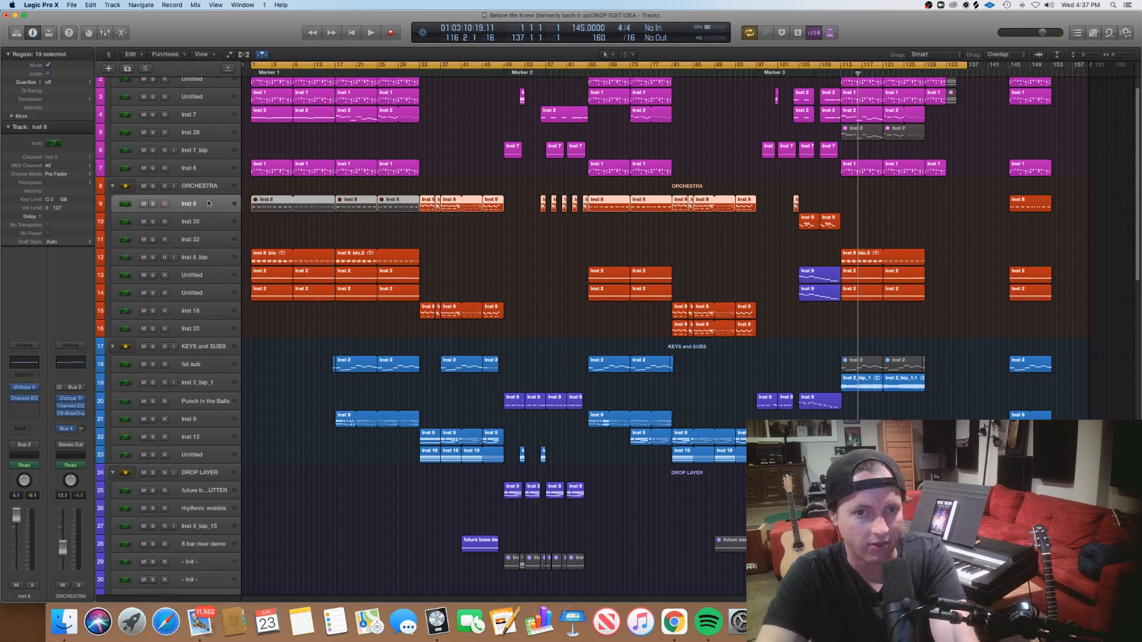
click(453, 211)
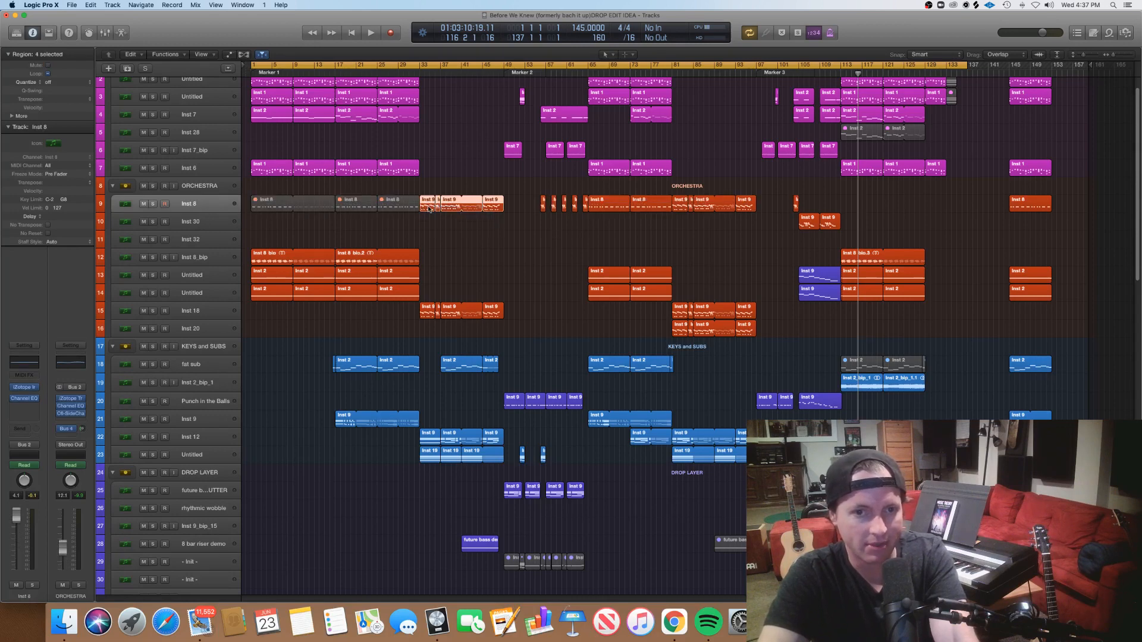
double_click(429, 209)
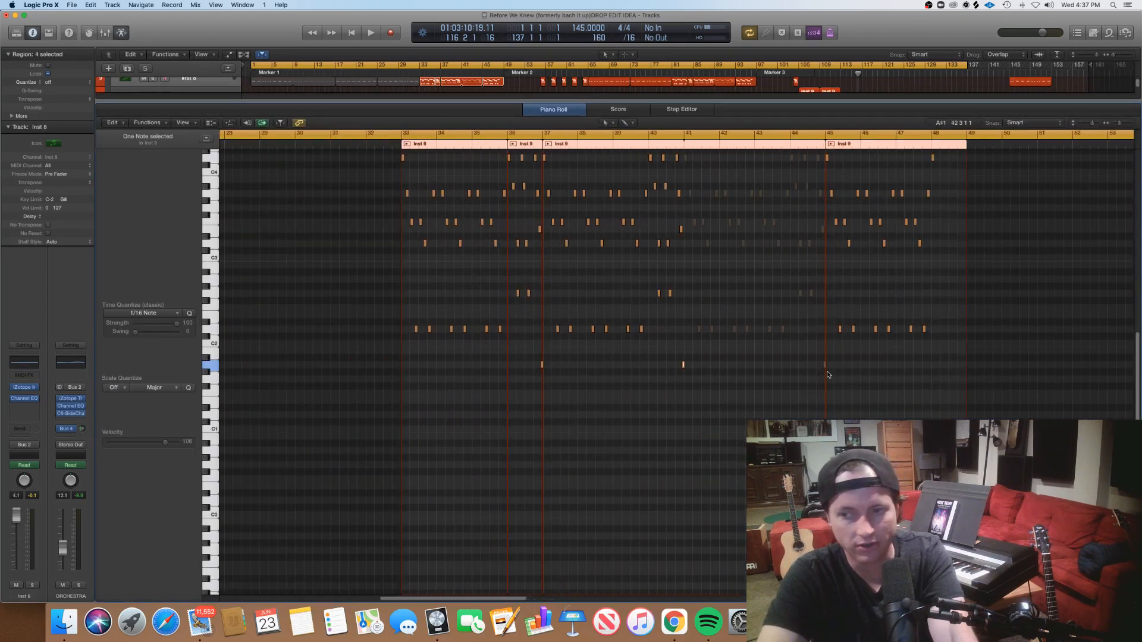
Step: Enlarge the note display around bar 33 and select the opening arpeggio notes in bars 33 and 34
scroll(1139, 382, up, 5)
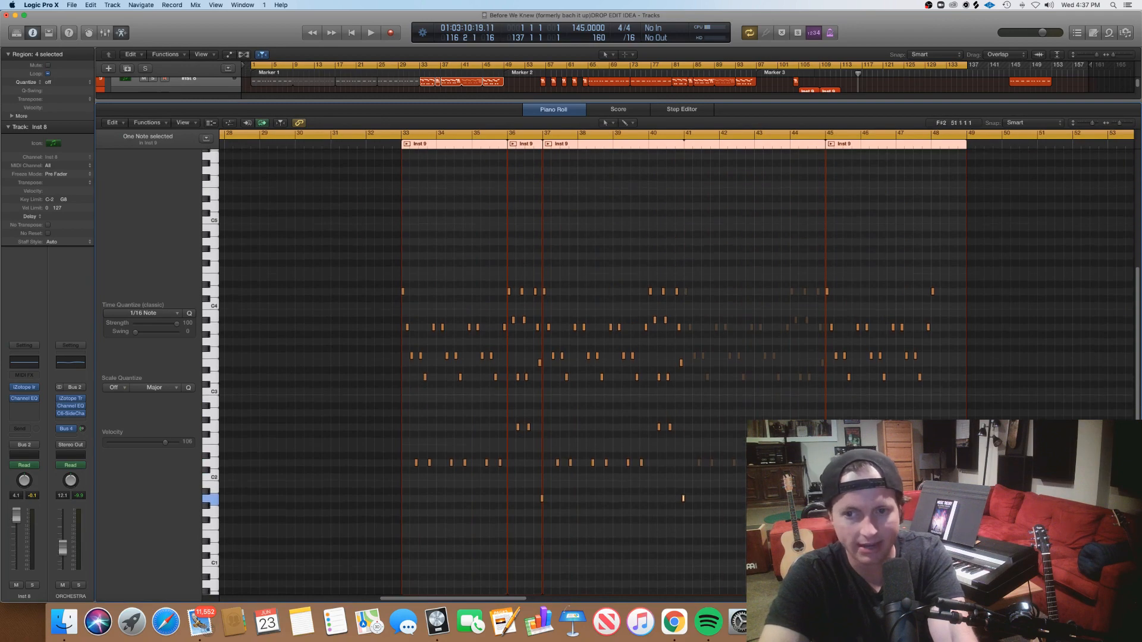
scroll(1037, 434, up, 5)
scroll(1037, 434, left, 5)
scroll(1037, 434, down, 6)
scroll(1037, 434, up, 2)
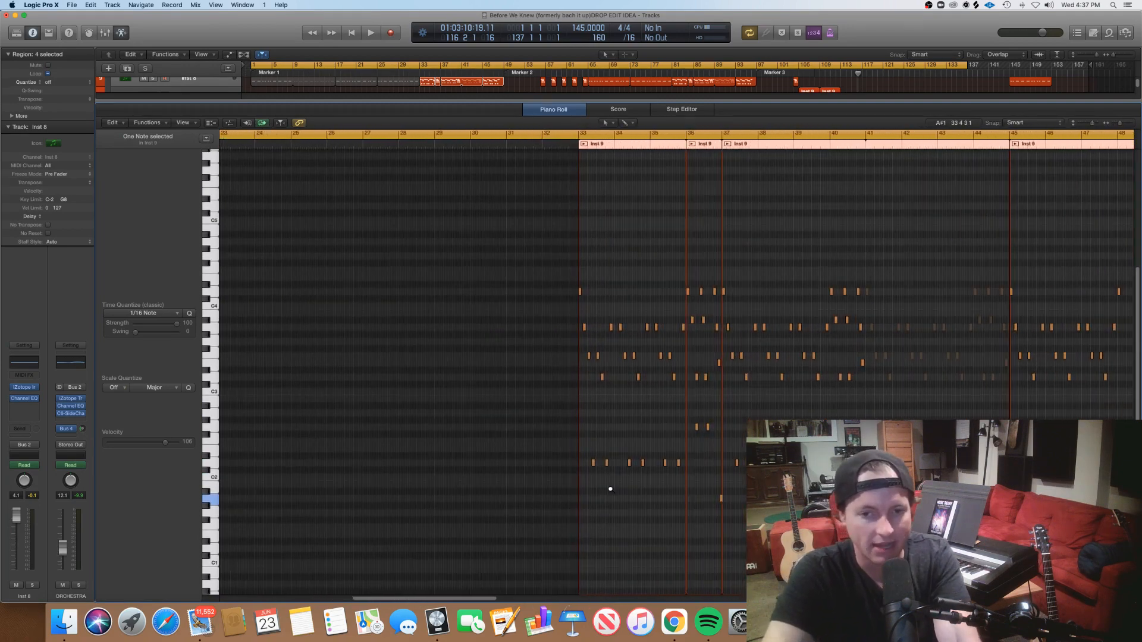
scroll(609, 488, up, 3)
click(472, 427)
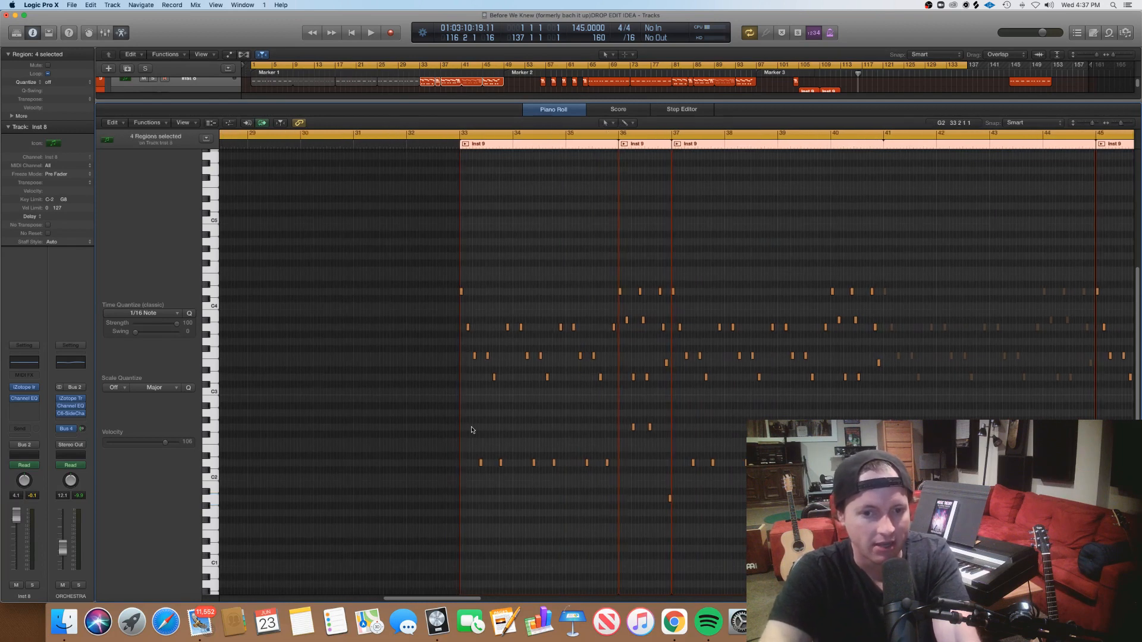
scroll(484, 438, up, 5)
scroll(487, 438, right, 3)
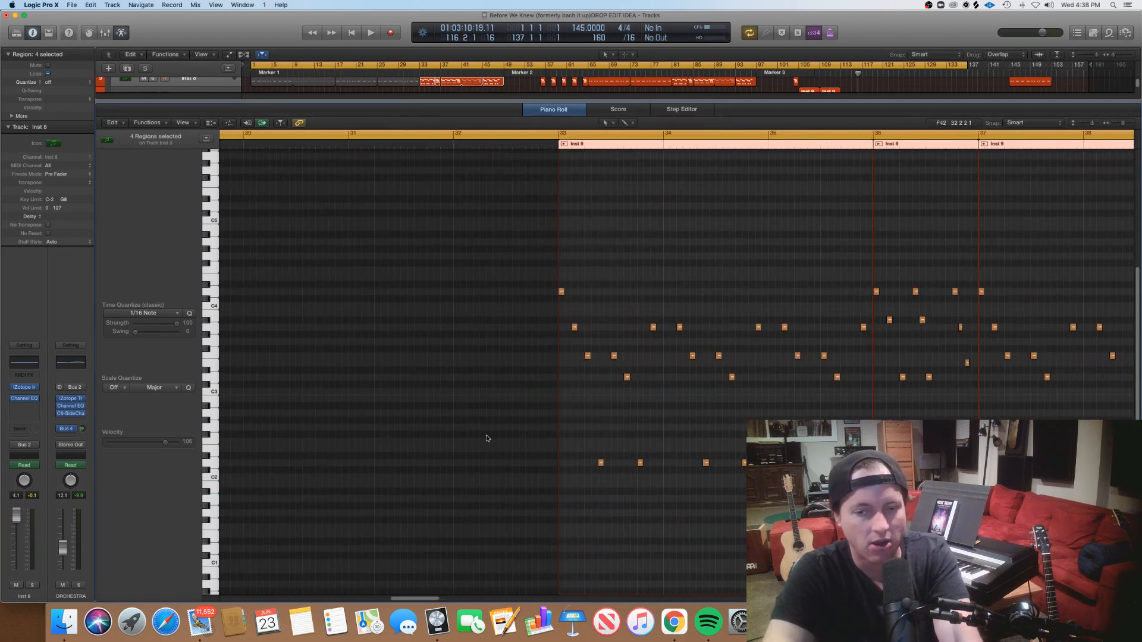
drag(534, 500, 722, 260)
Step: Play the arpeggio from bar 33 to bar 41 with the Inst 8 track soloed
click(553, 148)
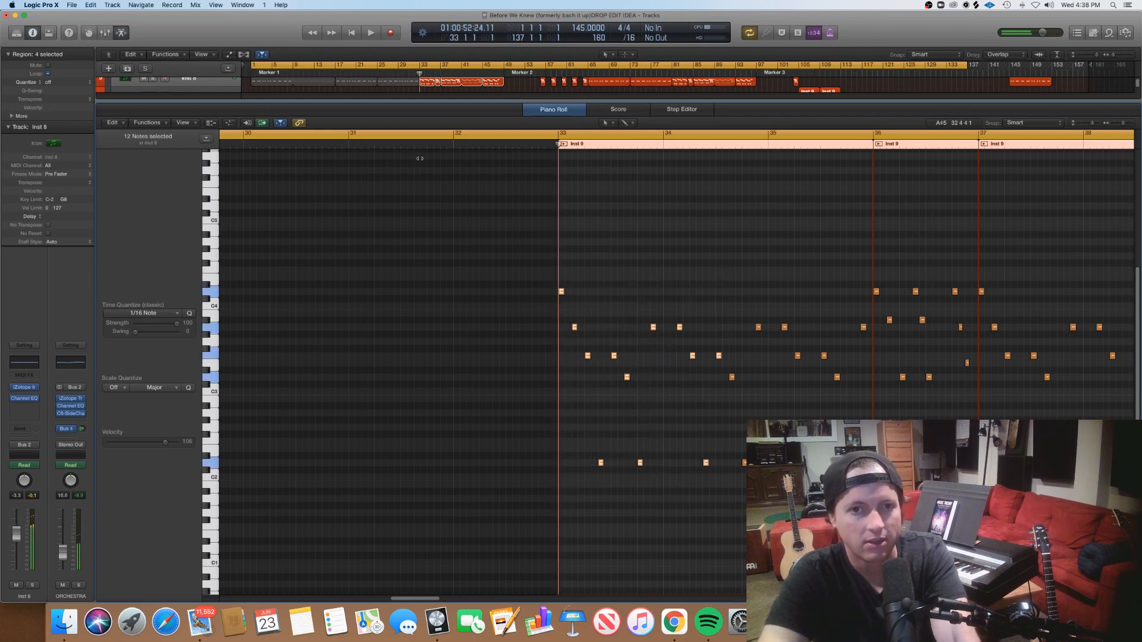
key(space)
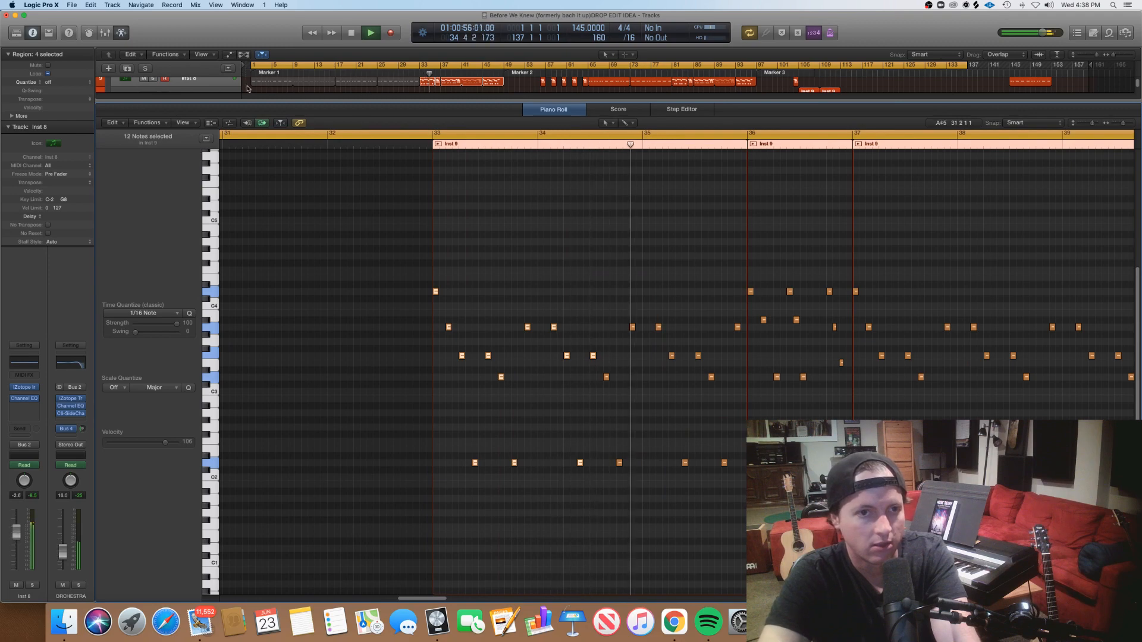
key(s)
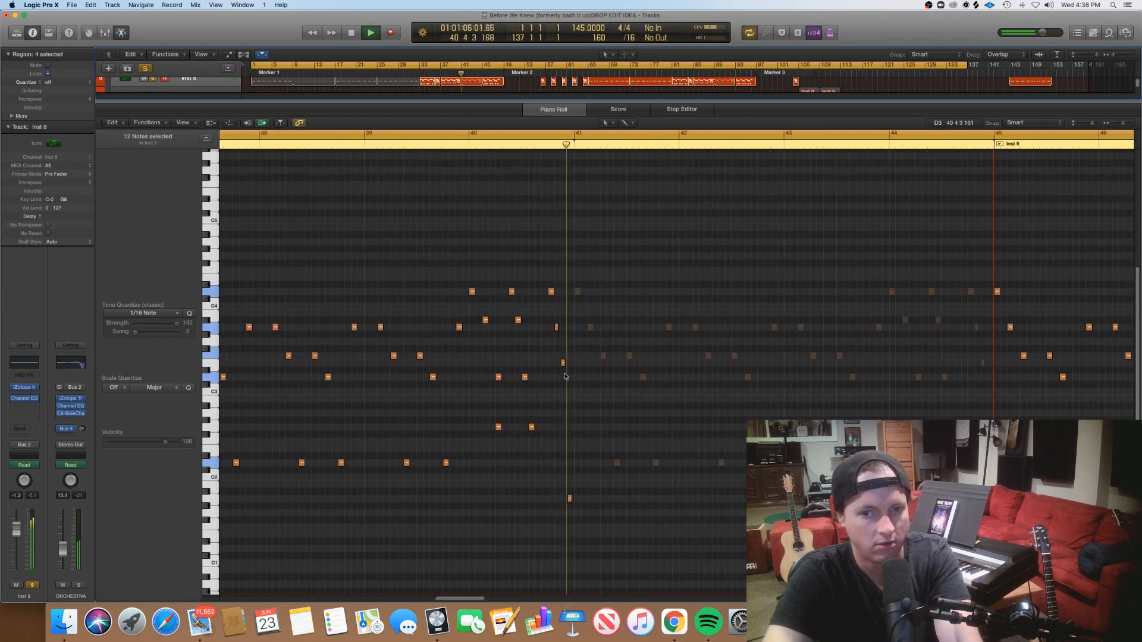
key(space)
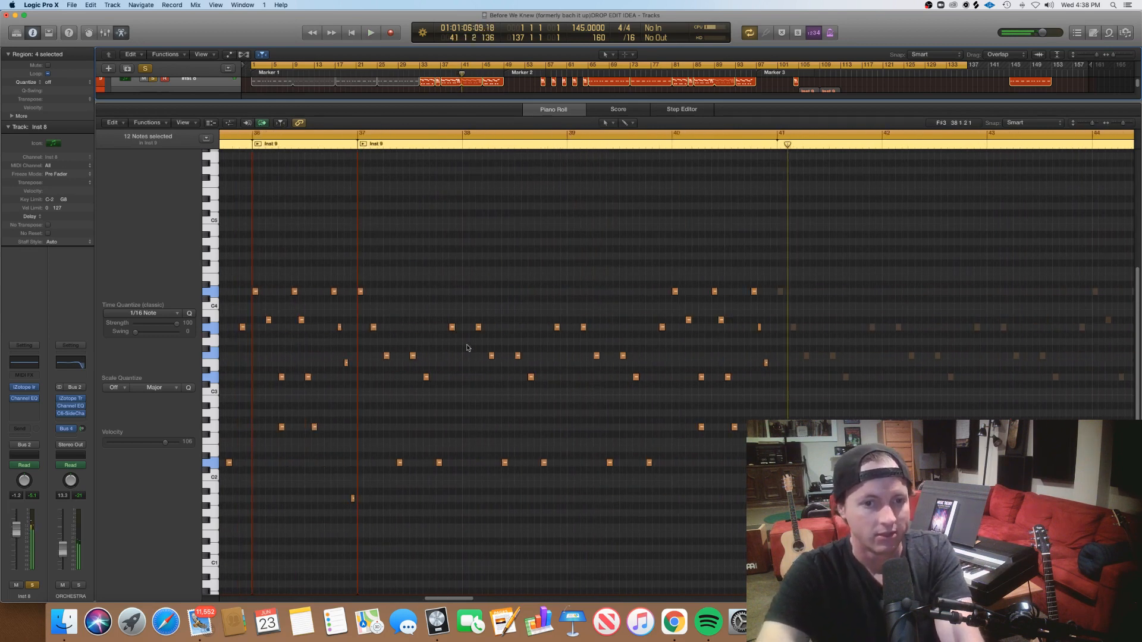
Step: Select the arpeggio notes from bar 37 through bar 39, and pick out the first changing notes and octave pair in bar 40
drag(650, 515, 361, 262)
click(398, 279)
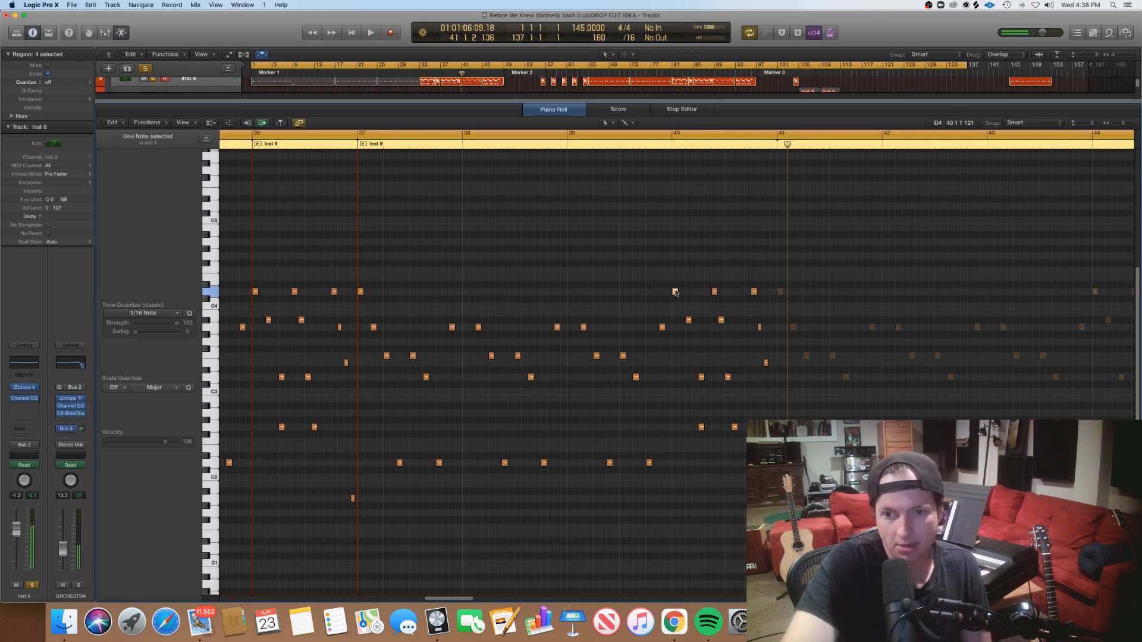
click(689, 321)
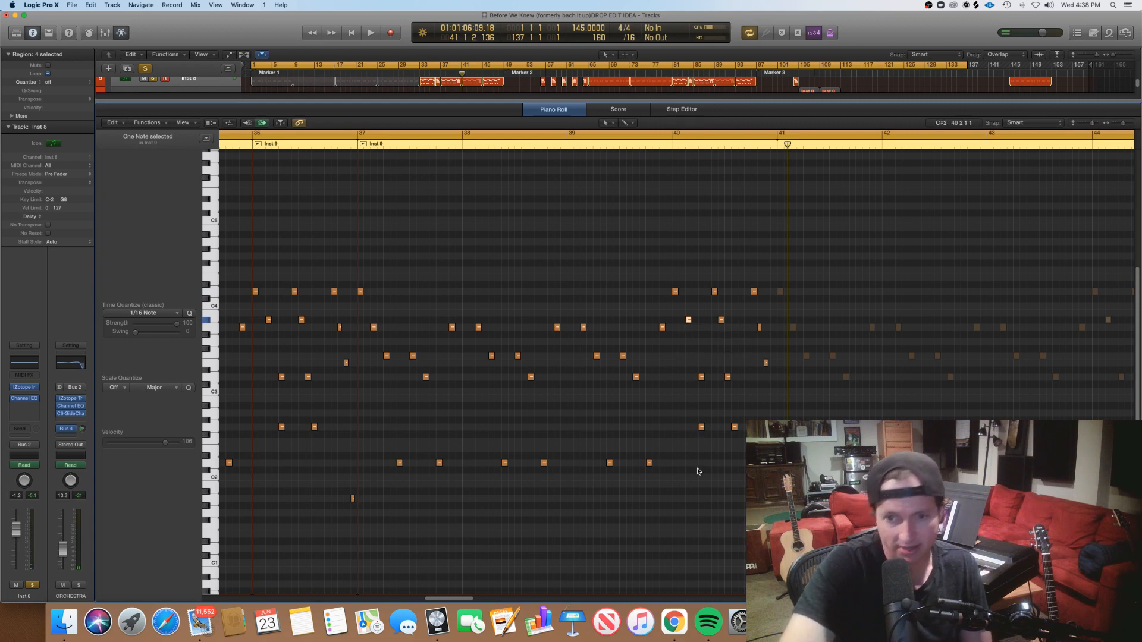
drag(696, 455, 700, 364)
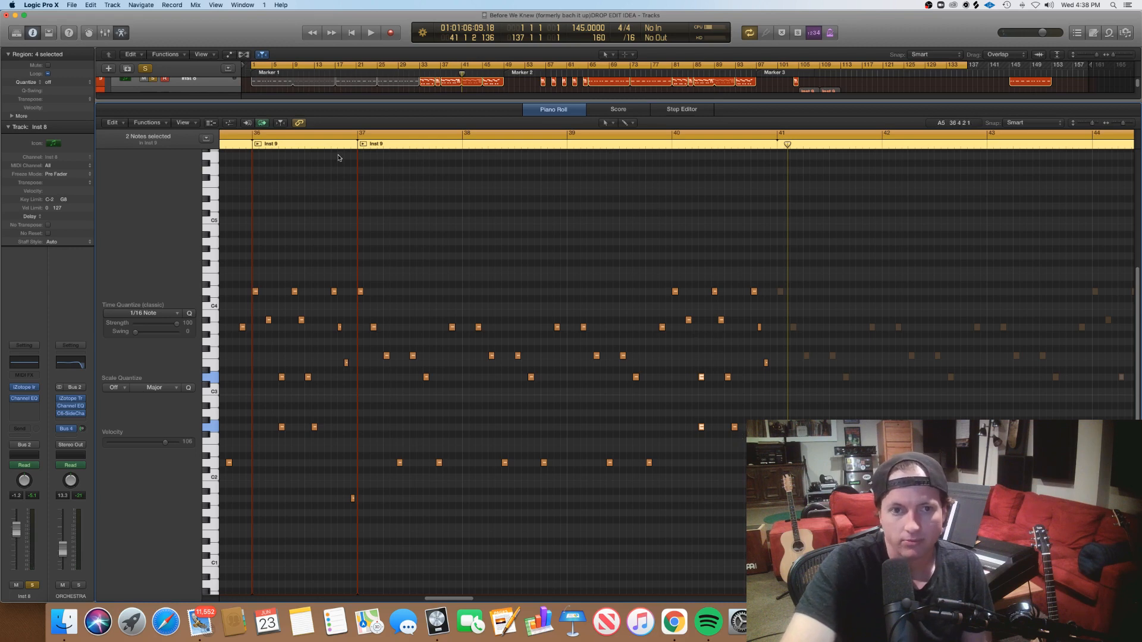
Step: Play the soloed arpeggio from bar 37, close the Piano Roll and stop near bar 43
click(357, 144)
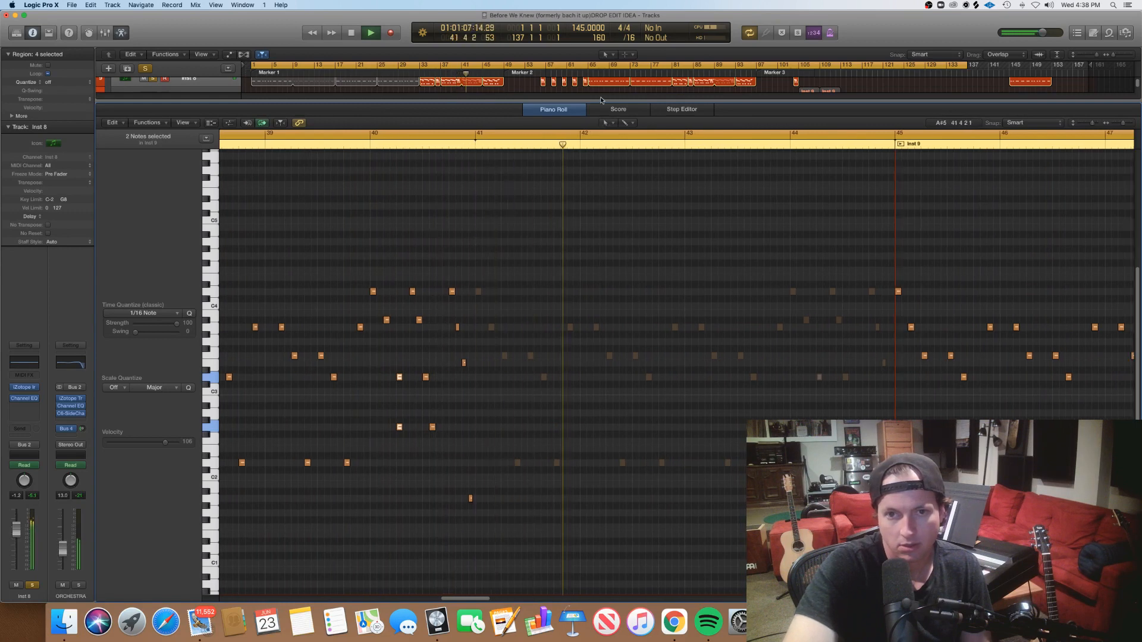
key(p)
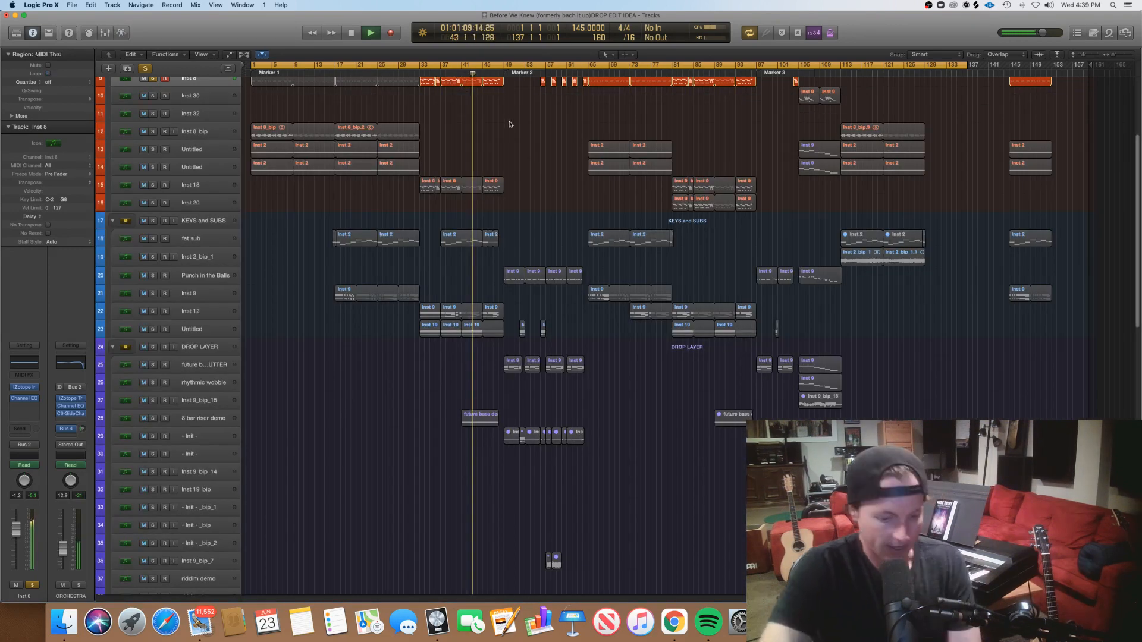
key(space)
Step: Open the four Inst 8 regions from bar 81 through bar 96 in the Piano Roll, examine their notes, and close it
scroll(1126, 232, up, 5)
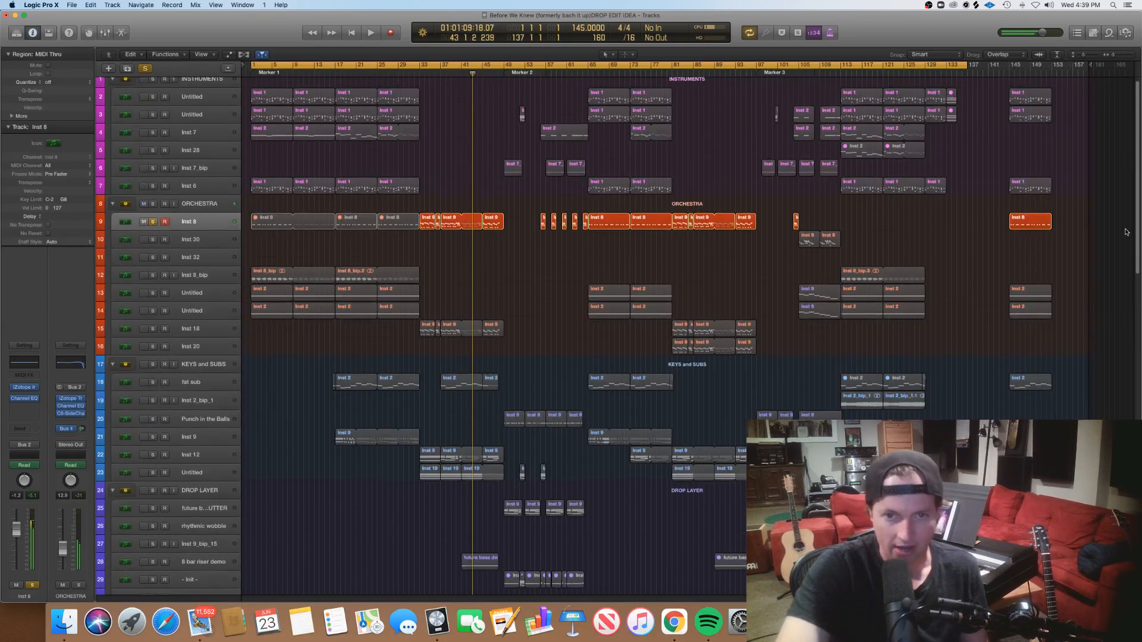
scroll(1129, 220, up, 1)
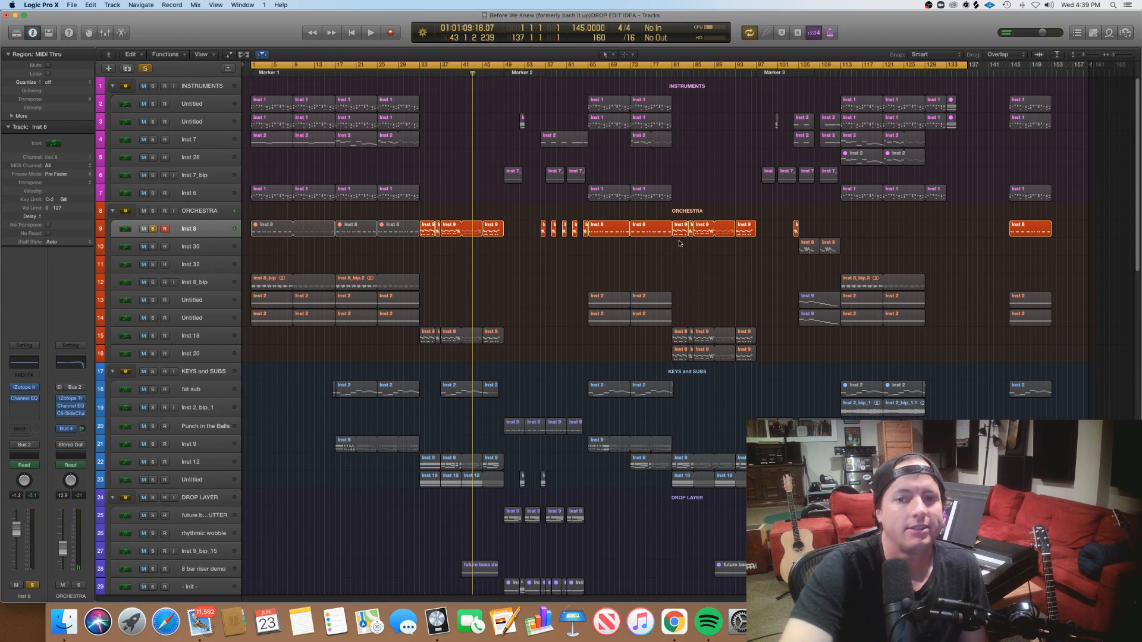
drag(741, 239, 745, 232)
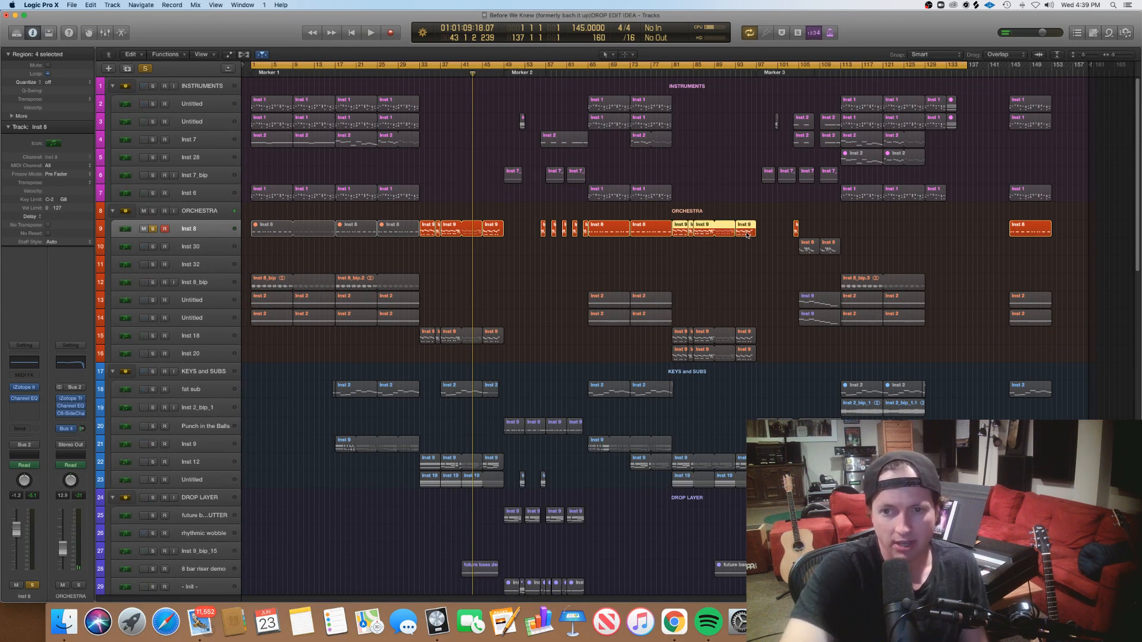
key(p)
scroll(727, 319, left, 5)
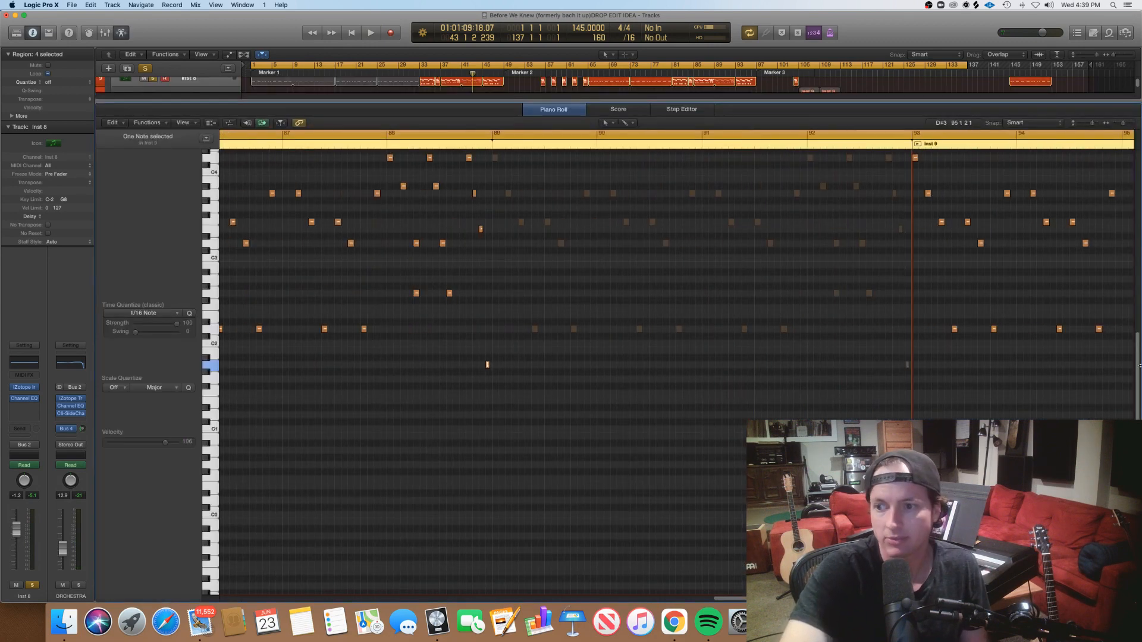
drag(1139, 366, 1139, 262)
scroll(1068, 334, left, 1)
scroll(1068, 334, down, 5)
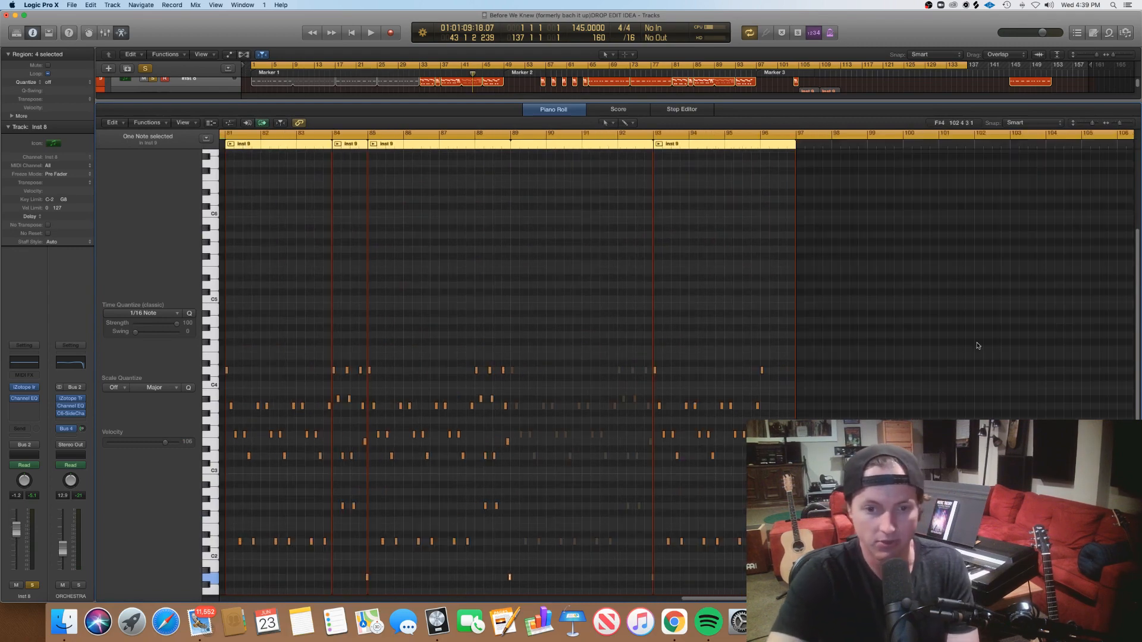
key(p)
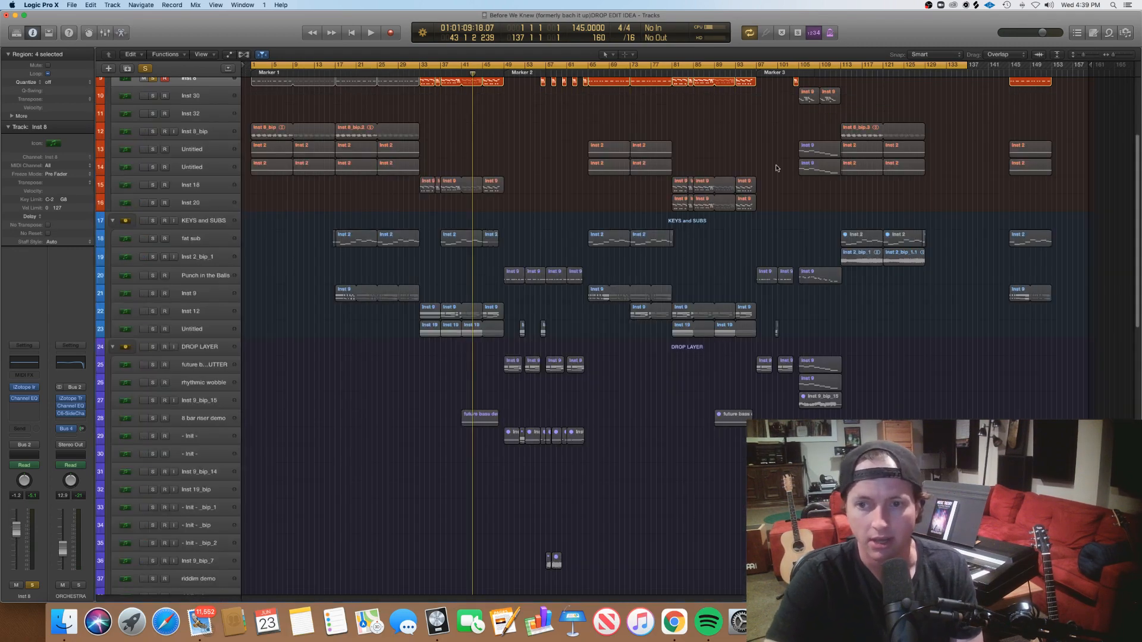
Step: Open the two ORCHESTRA Inst 30 regions from bar 105 through bar 112 in the Piano Roll
drag(1135, 269, 1134, 174)
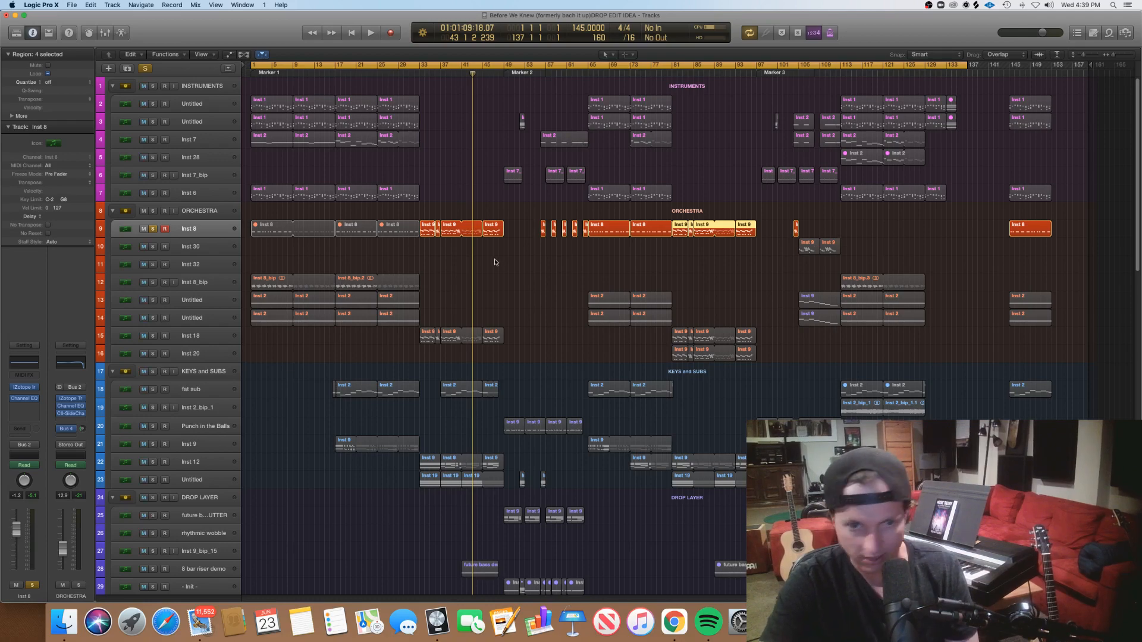
drag(784, 260, 840, 249)
double_click(828, 249)
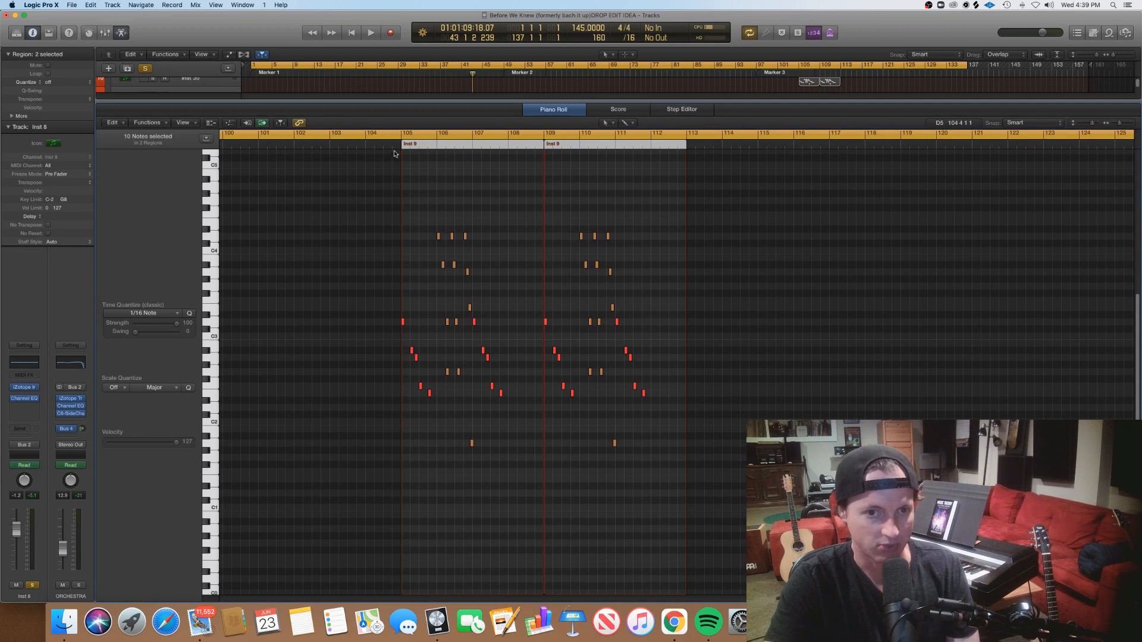
Step: Solo the Inst 30 track, play its arpeggio from just before bar 105 to near bar 110, and clear the note selection
click(393, 133)
drag(400, 102, 430, 326)
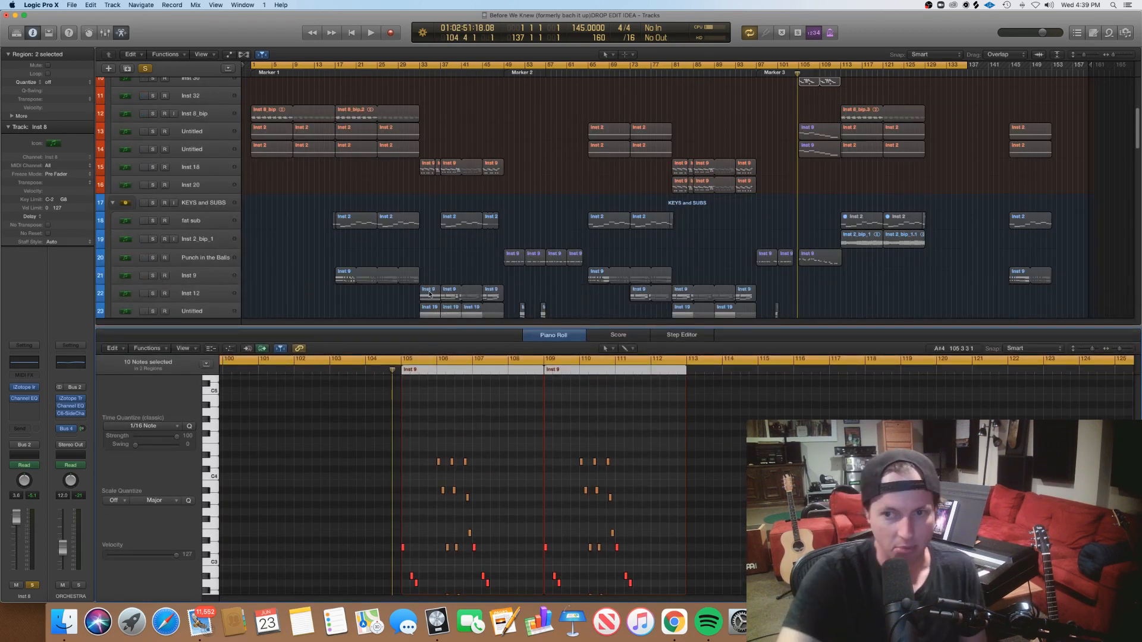
click(155, 81)
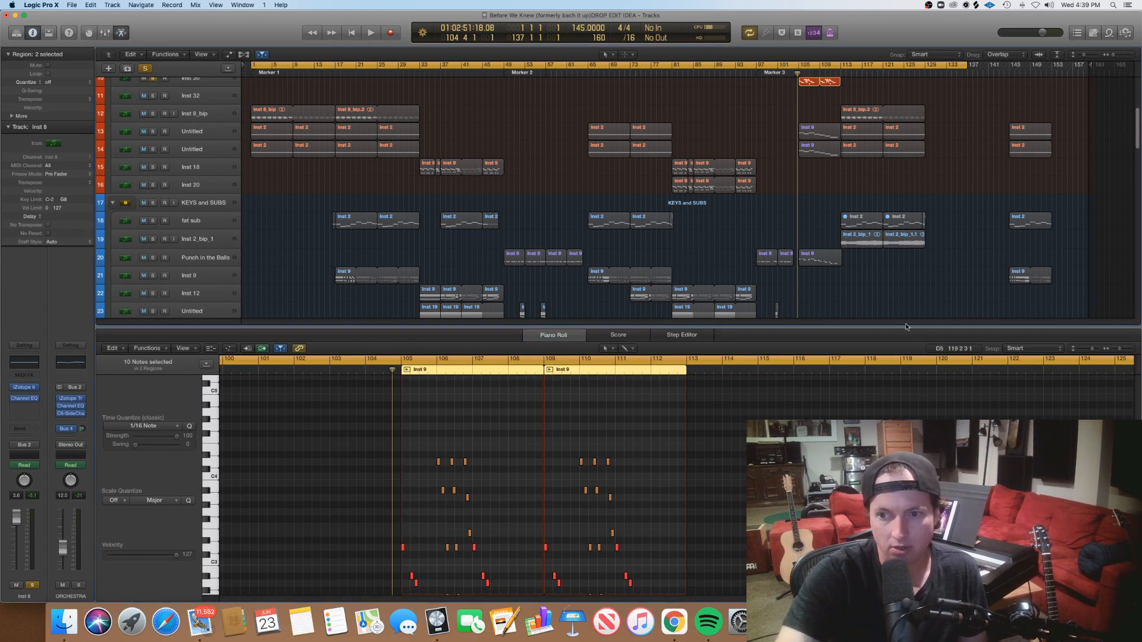
drag(906, 319, 581, 222)
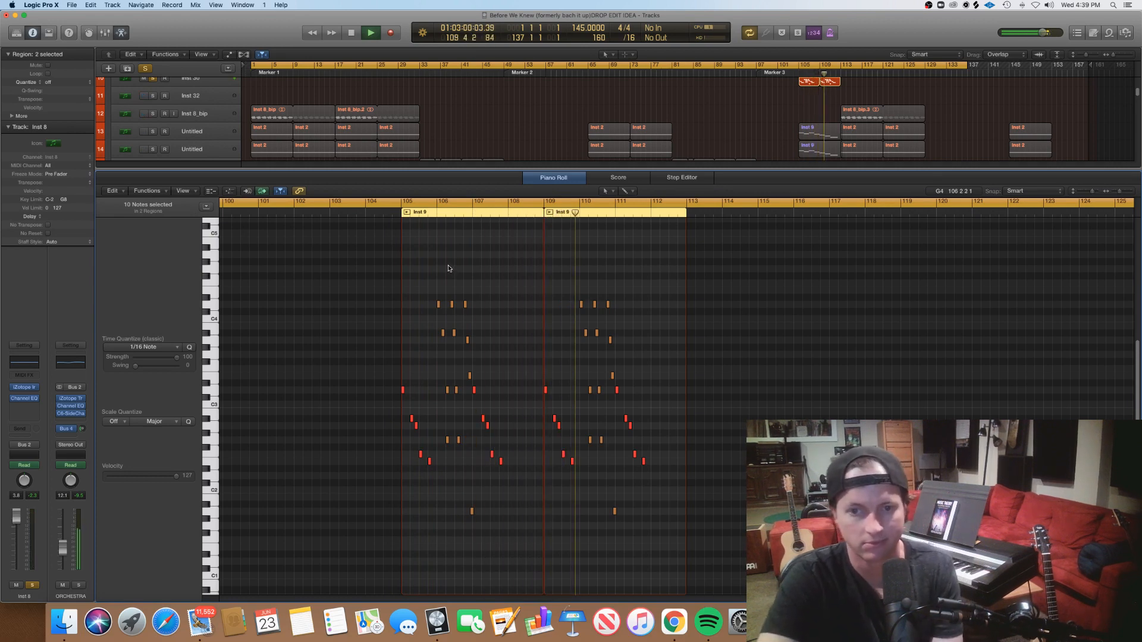
key(space)
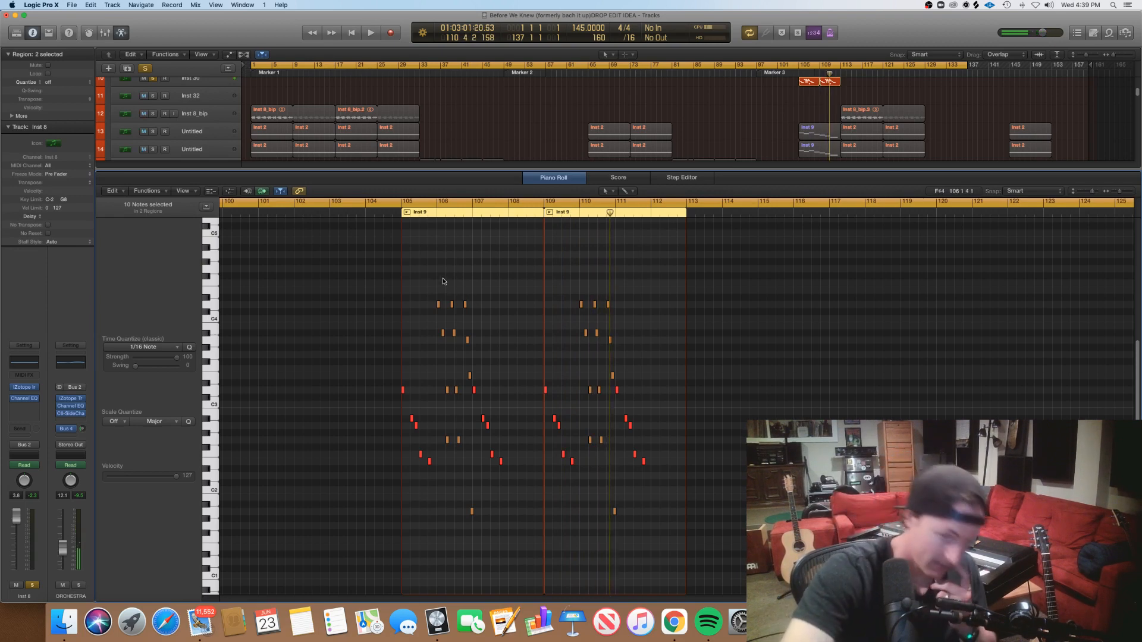
drag(440, 273, 468, 282)
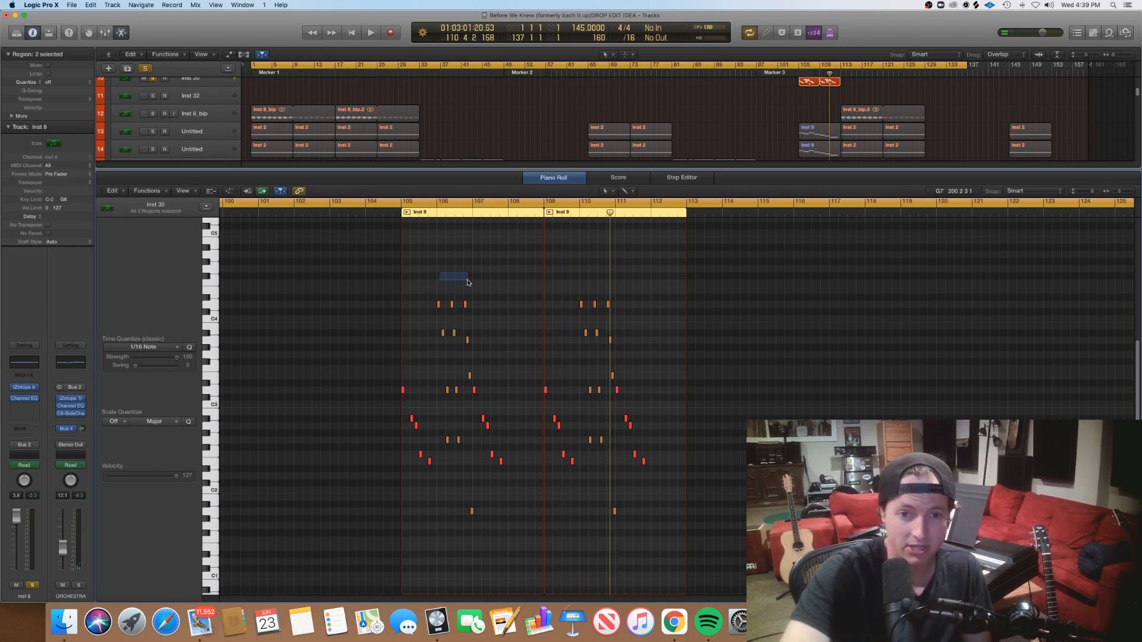
scroll(474, 285, right, 5)
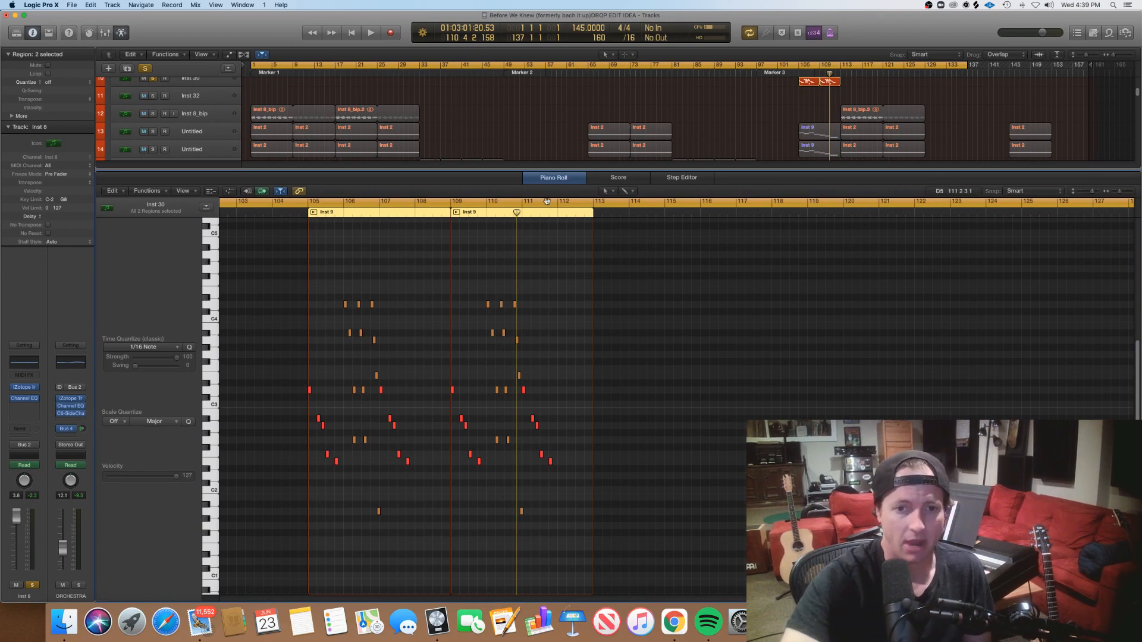
Step: Return to the full arrangement without the Piano Roll, with all solos off and the track heights reduced
key(p)
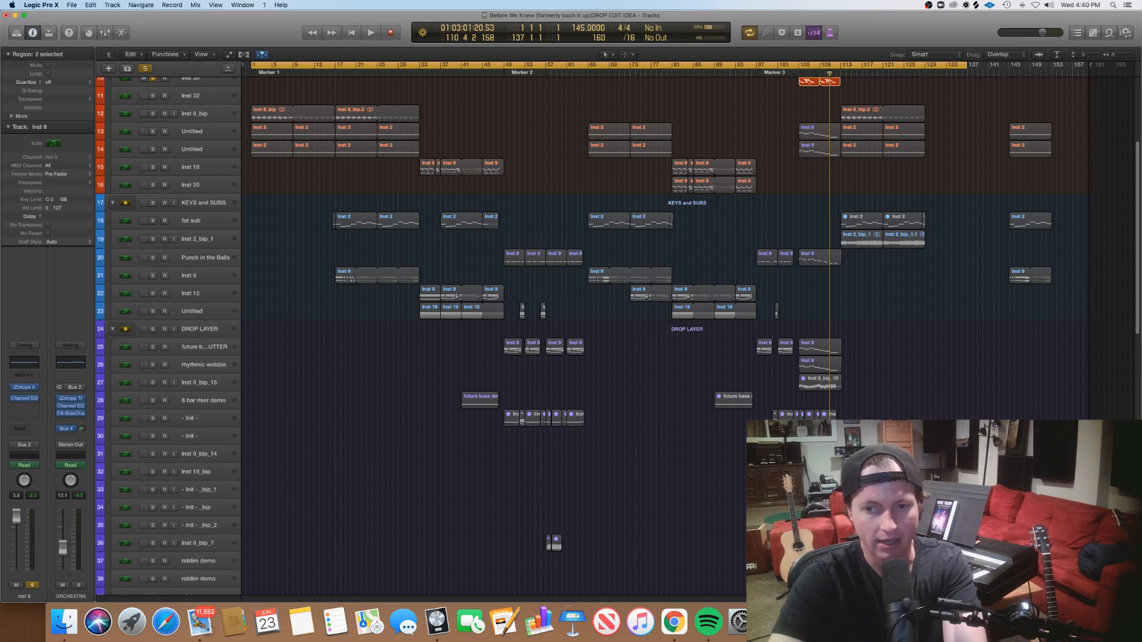
click(145, 69)
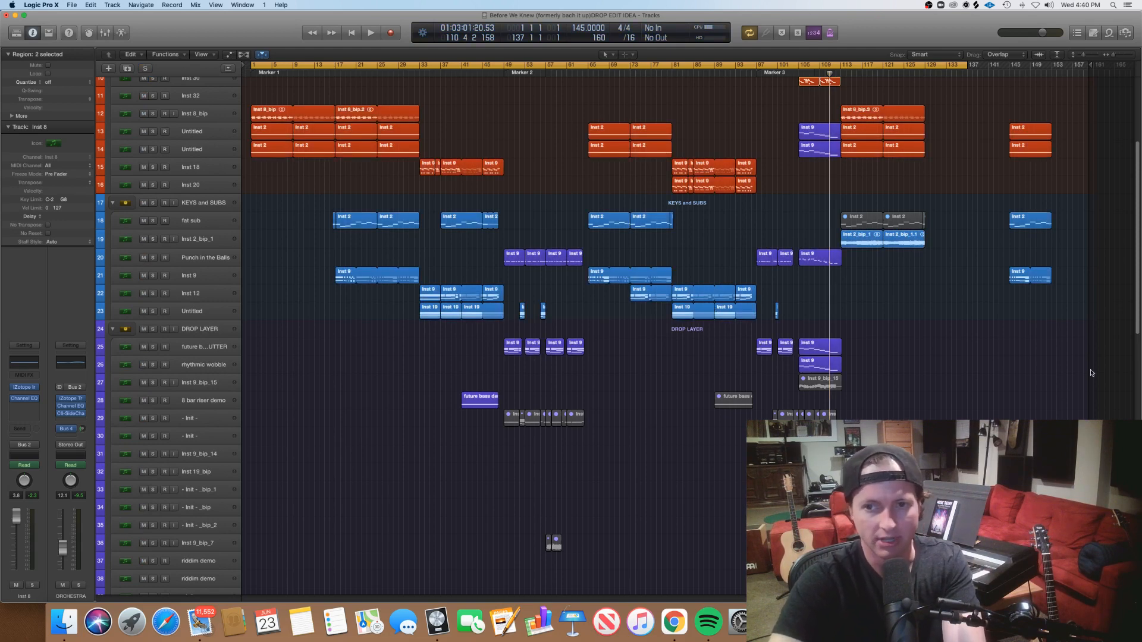
drag(1083, 56, 1080, 55)
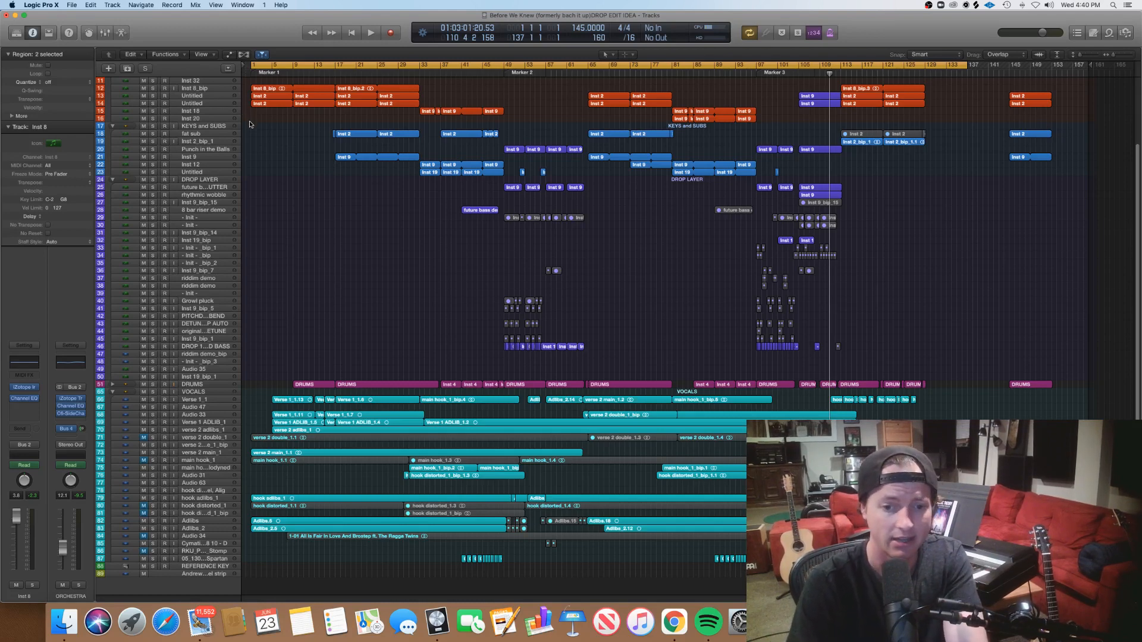
Step: Play the full song from the beginning and check the Verse 1_1 and Audio 33 vocal tracks during playback
key(Return)
key(space)
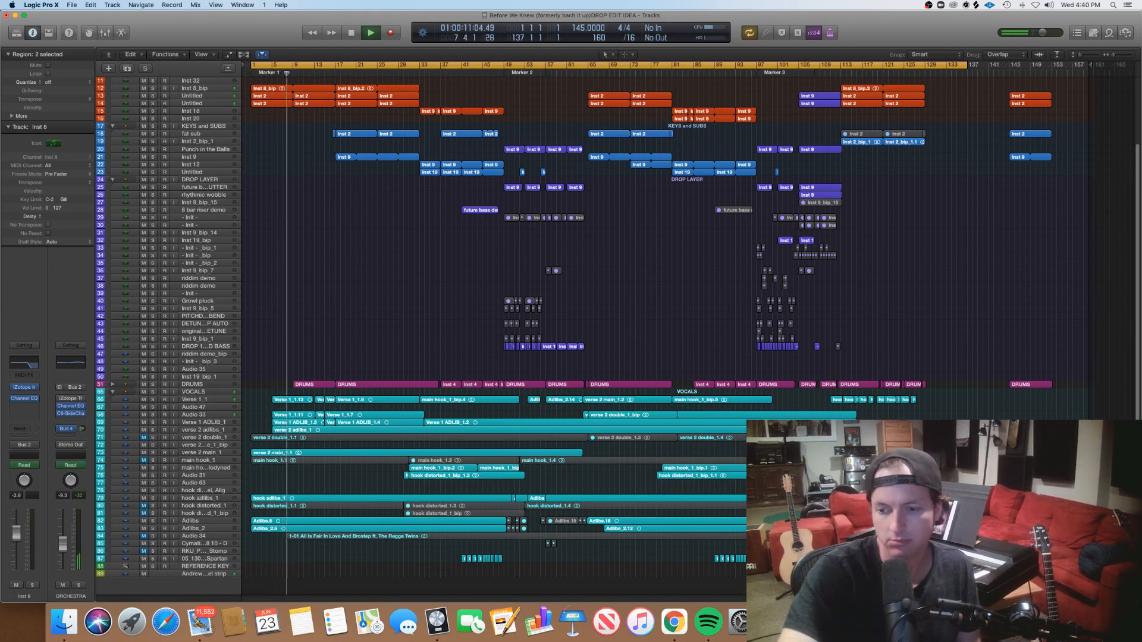
key(super+Tab)
click(434, 309)
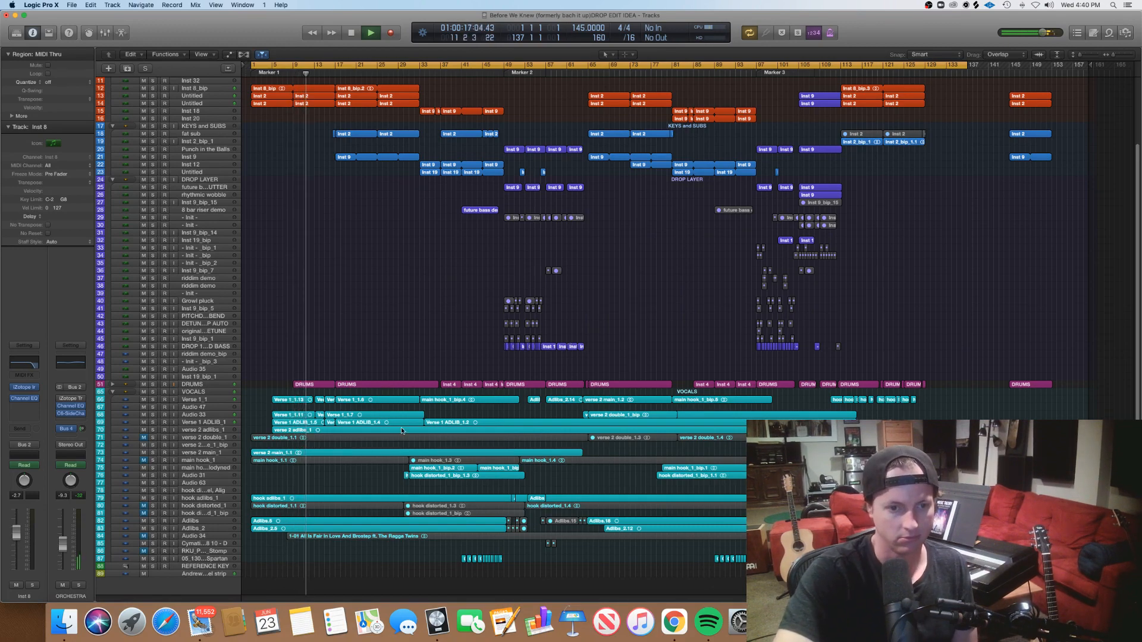
click(220, 400)
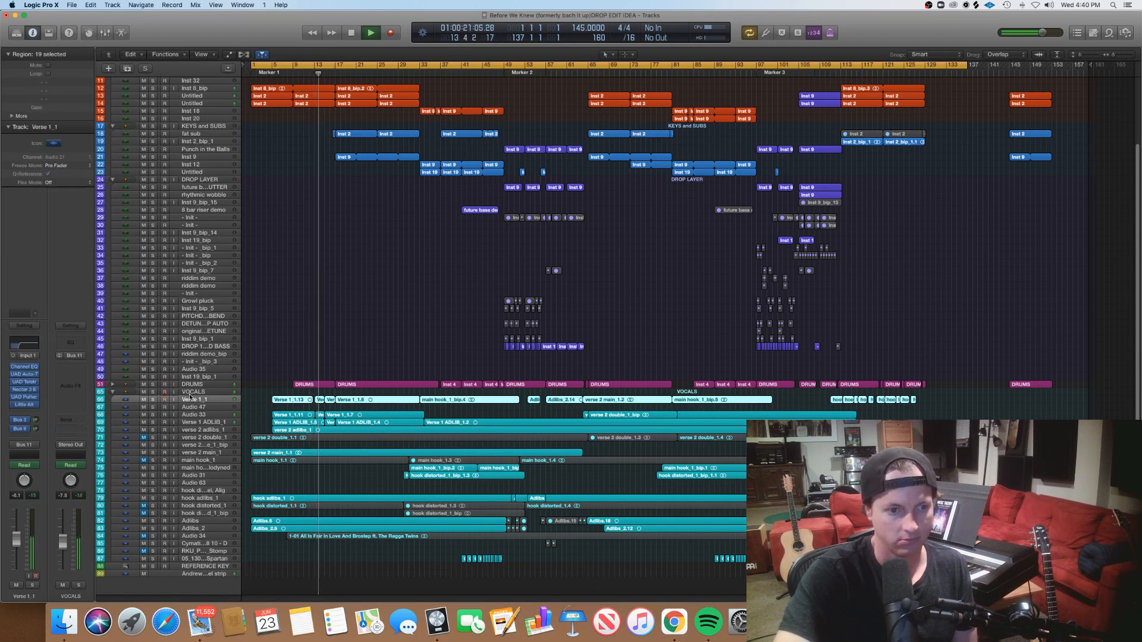
click(217, 414)
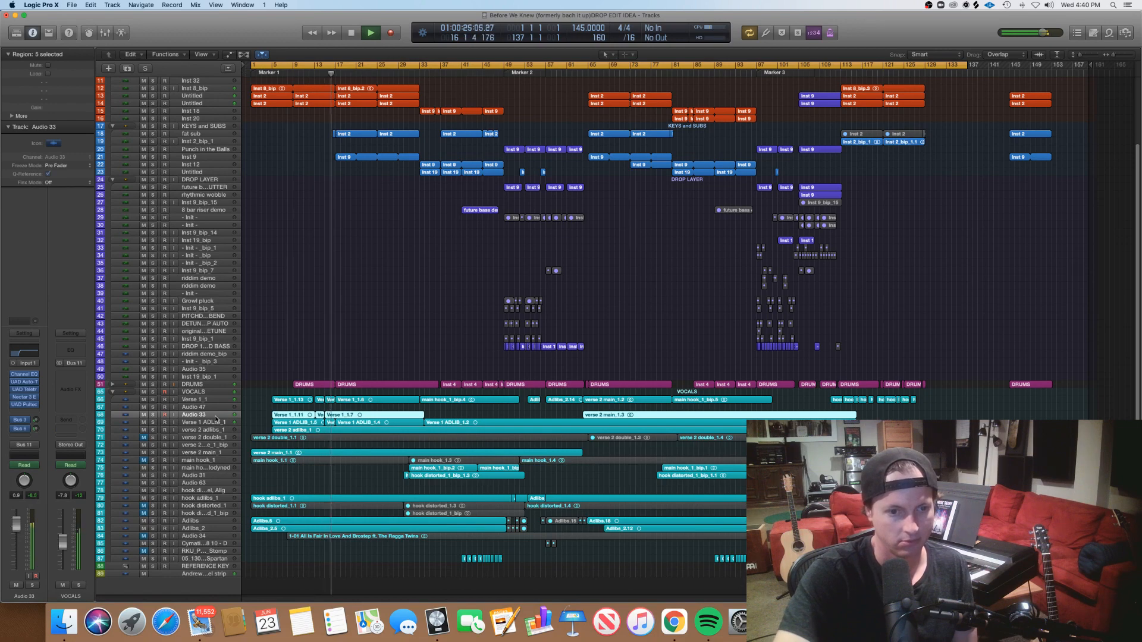
click(205, 400)
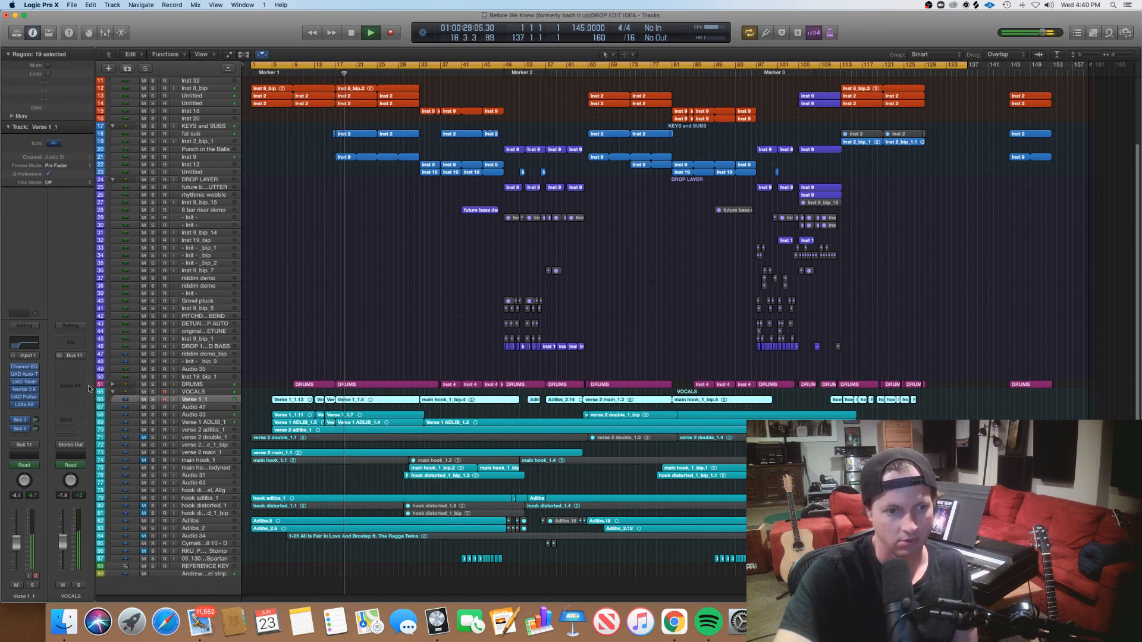
Step: Clear the region selection and examine the second-drop arrangement around Marker 3 while the song plays
click(691, 345)
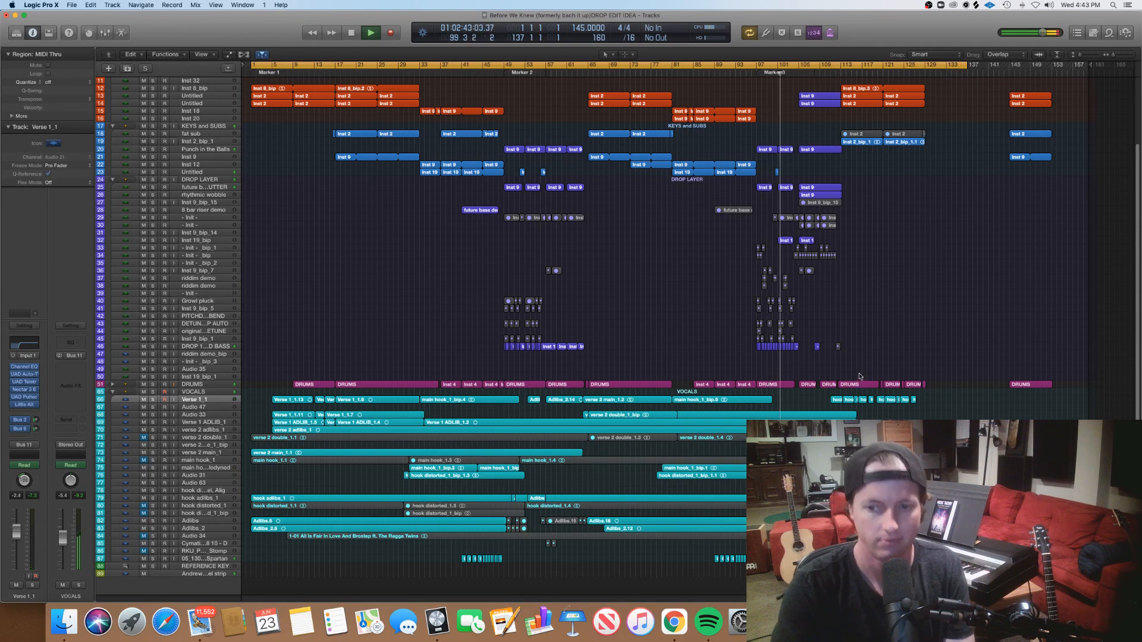
key(super+Right)
key(super+Right)
key(super+Left)
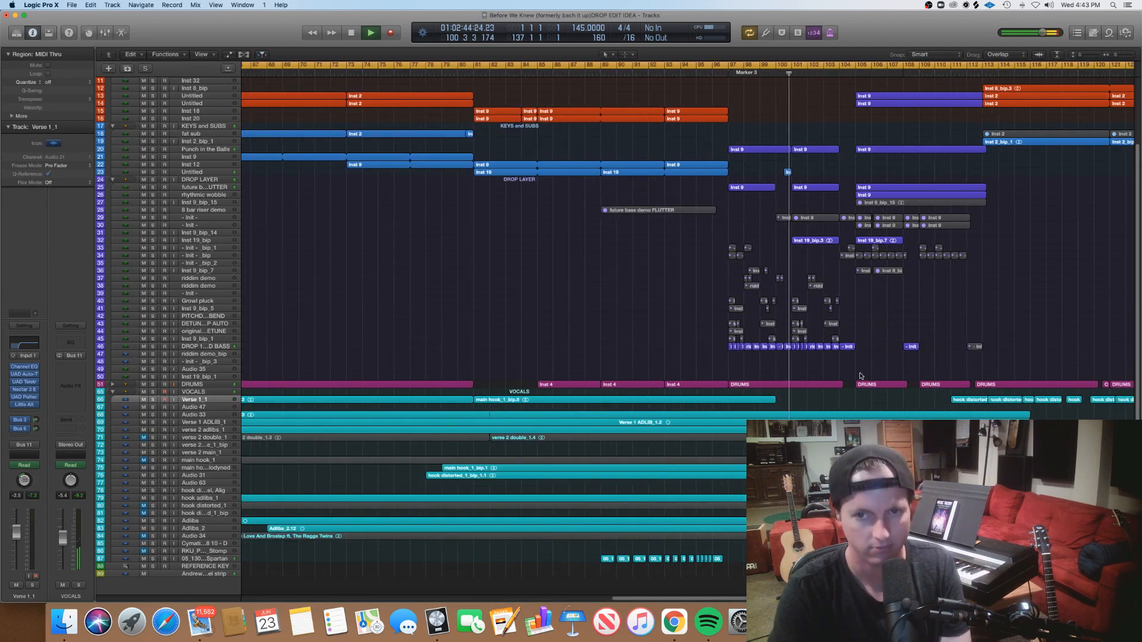
key(super+Left)
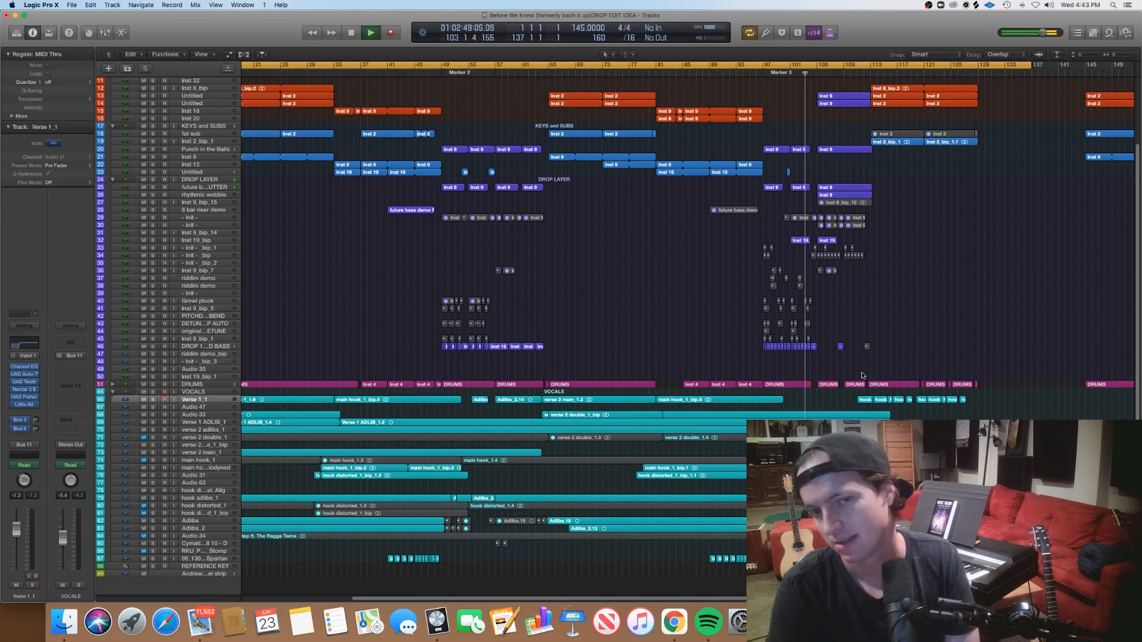
scroll(865, 372, up, 1)
scroll(864, 372, up, 1)
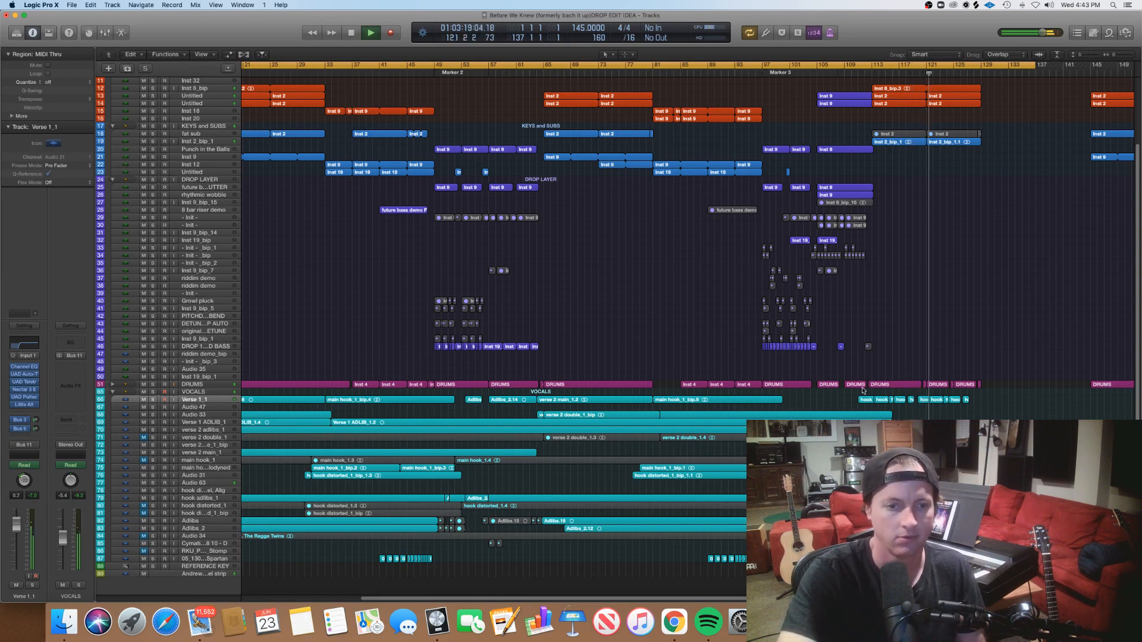
Step: Collapse the VOCALS, DROP LAYER, KEYS and SUBS, ORCHESTRA and INSTRUMENTS track stacks
click(113, 392)
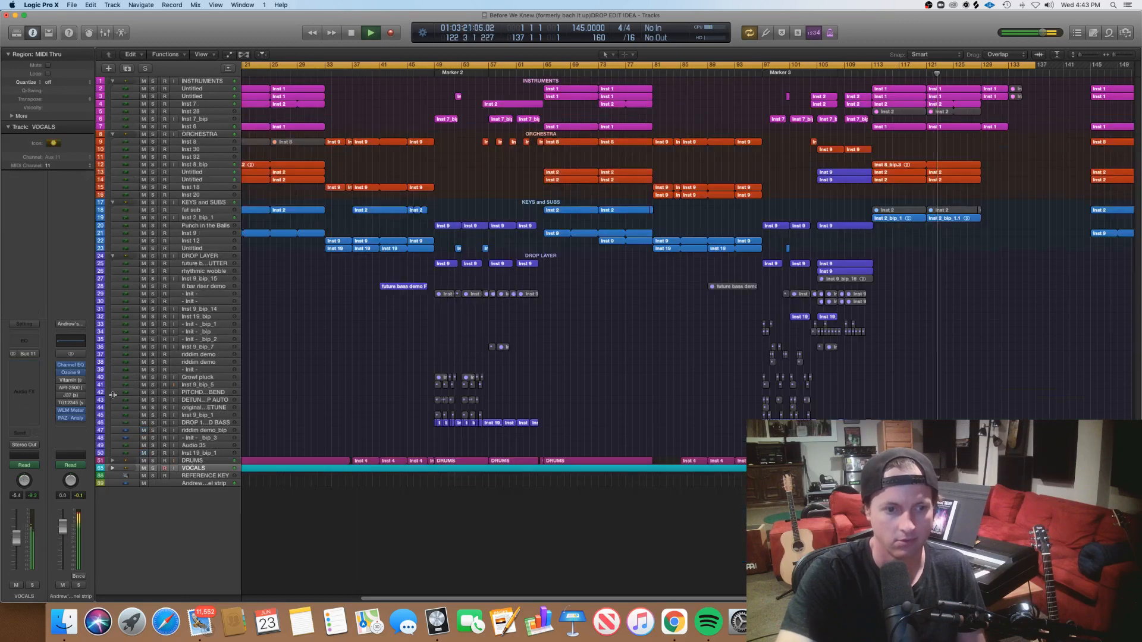
click(112, 257)
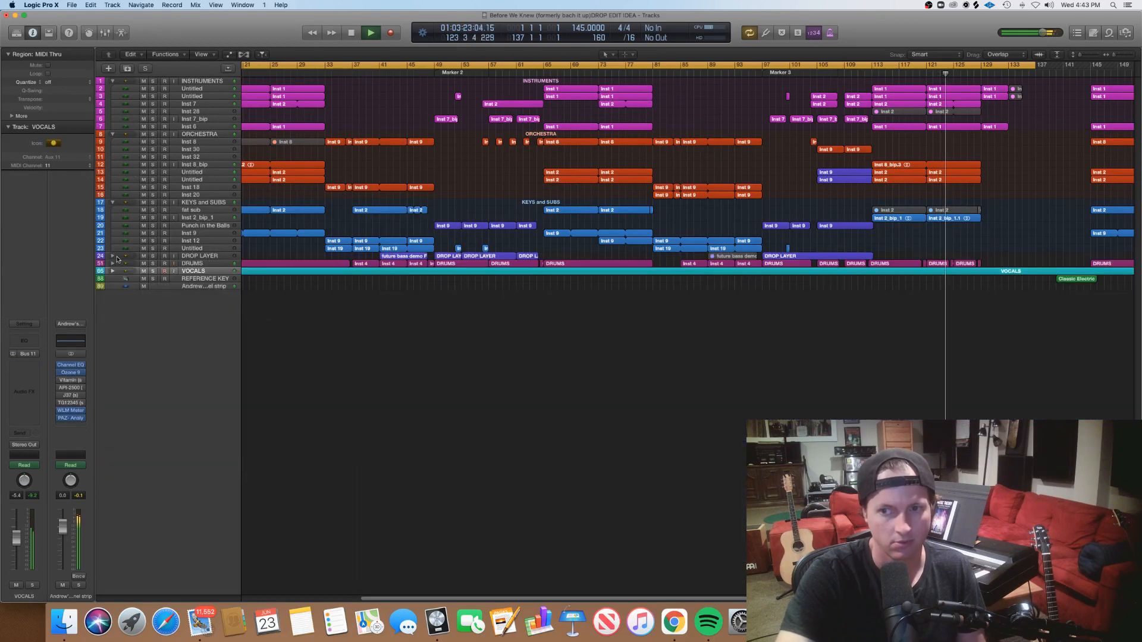
click(112, 203)
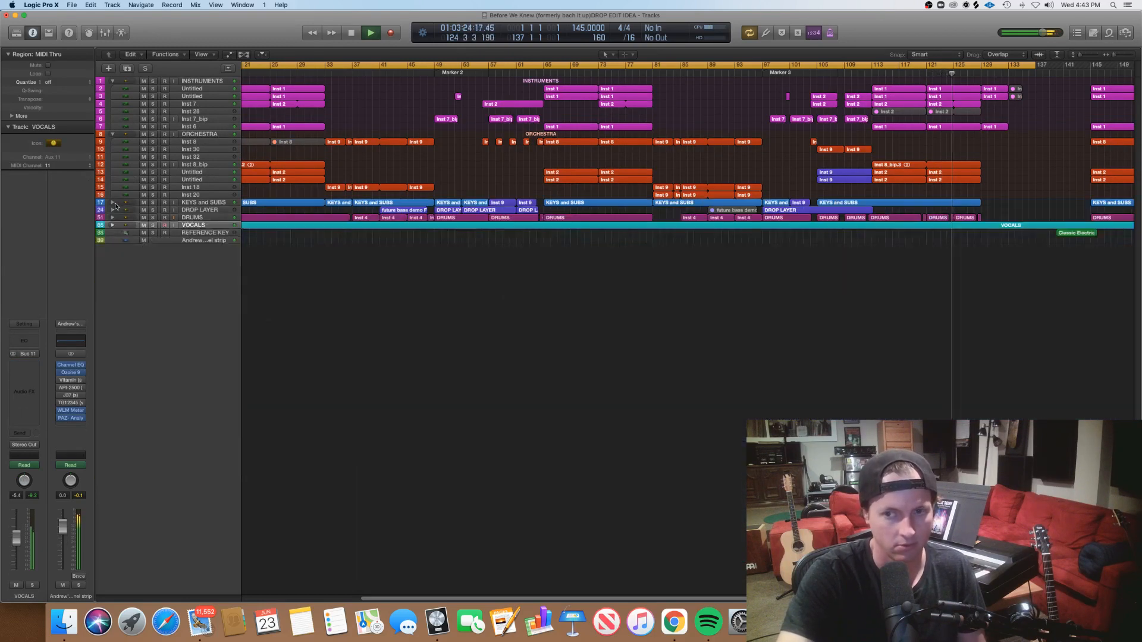
click(112, 134)
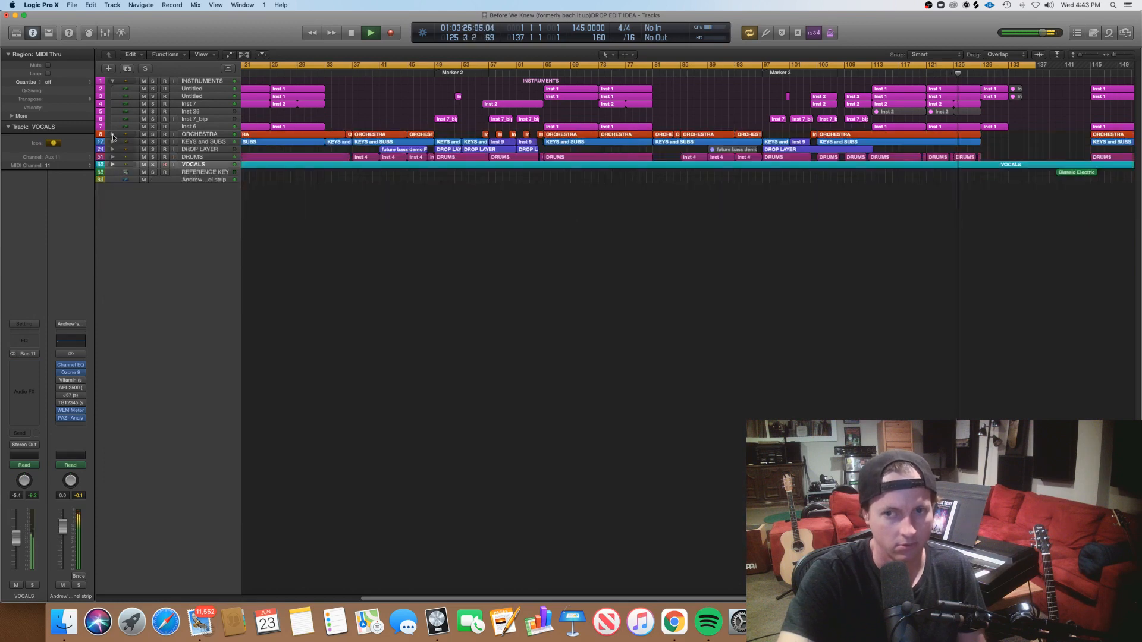
click(112, 81)
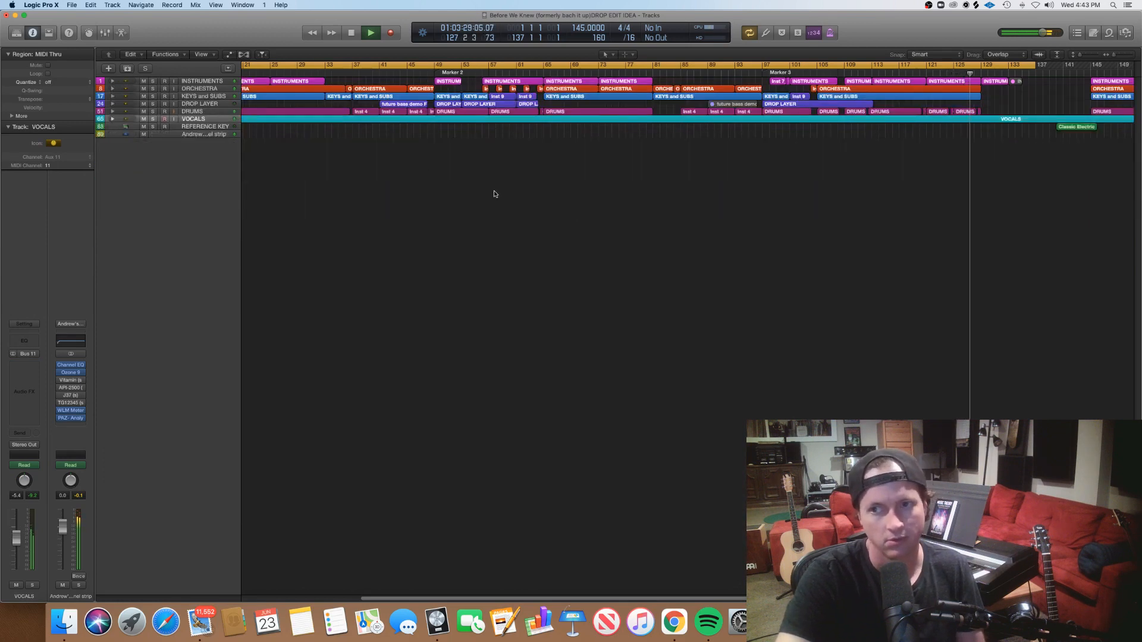
Step: Follow the collapsed arrangement through the song's ending and stop playback near bar 133
scroll(300, 176, up, 5)
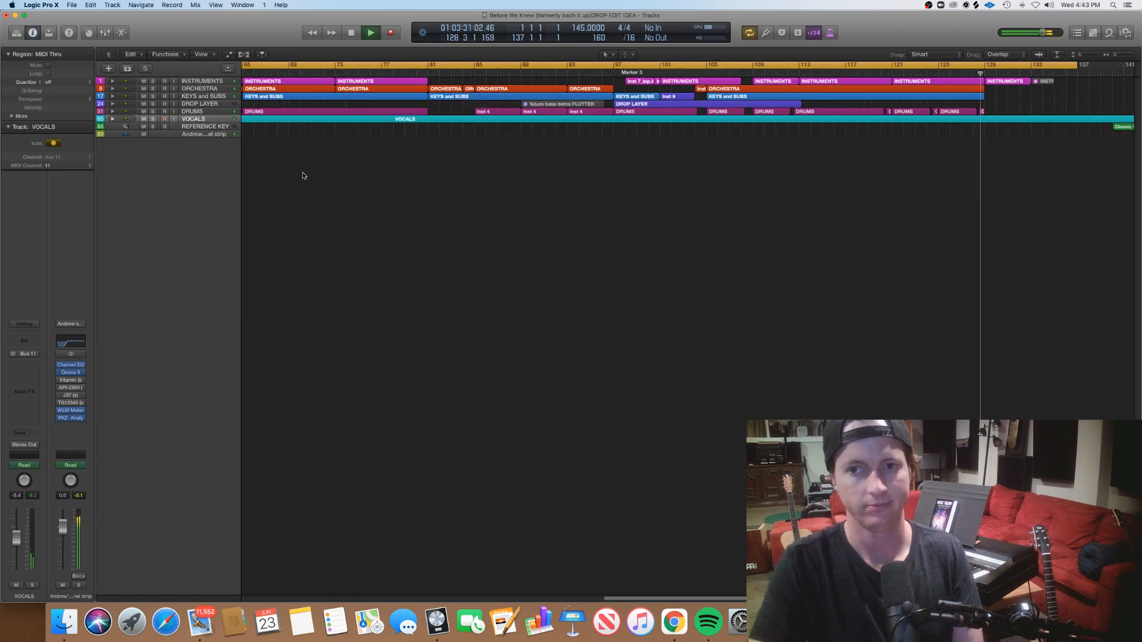
scroll(303, 176, down, 1)
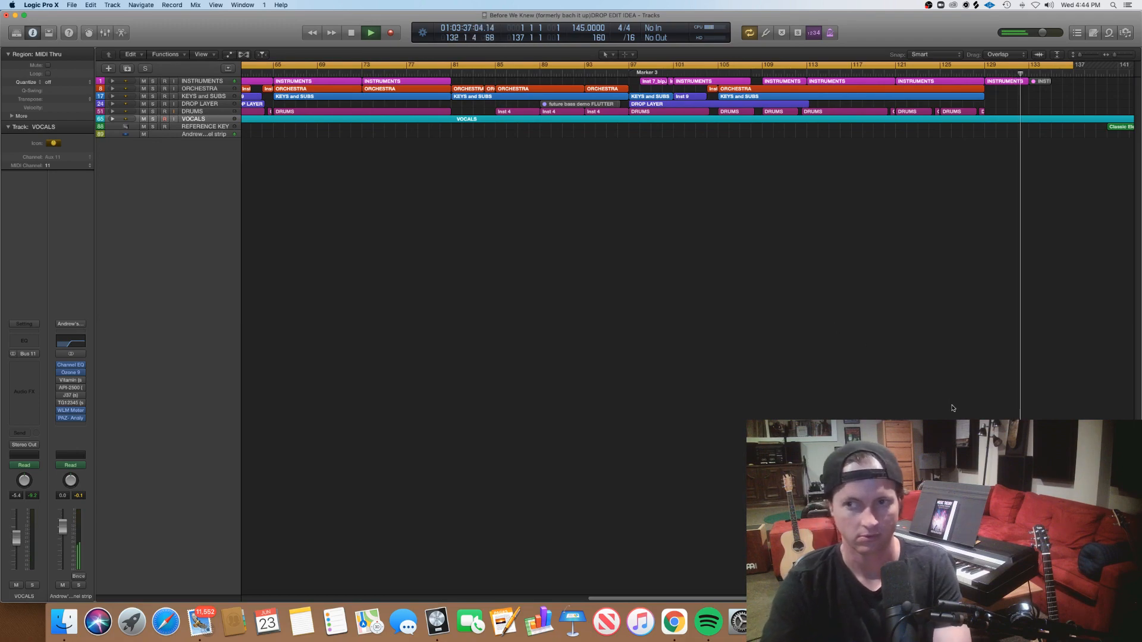
key(space)
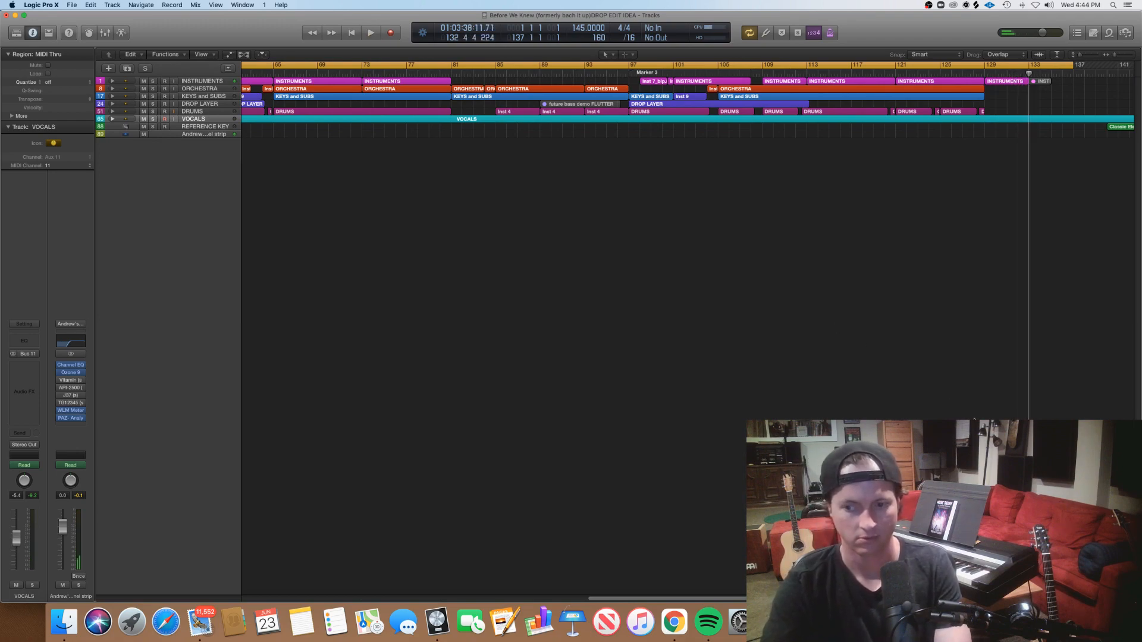